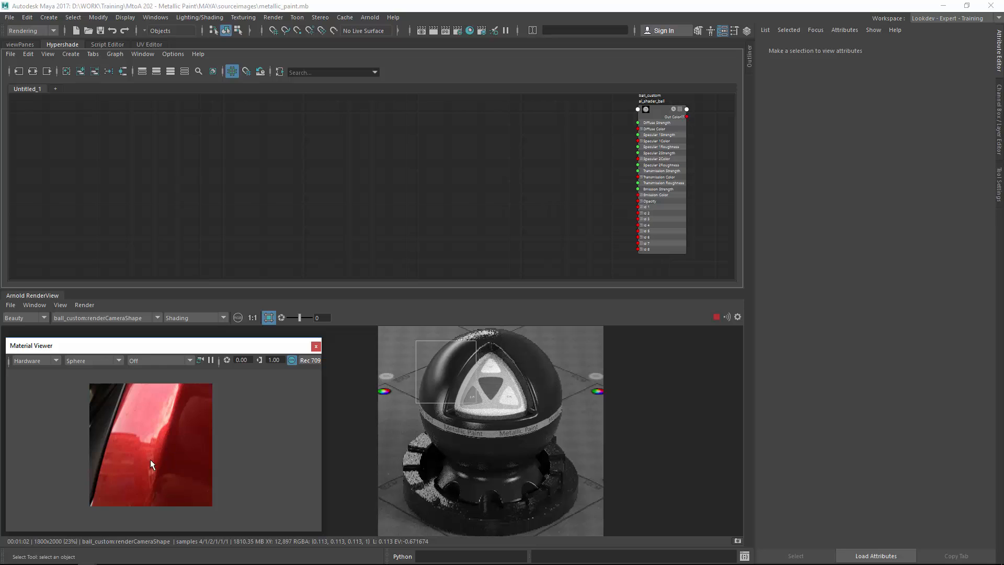
Examine the red metallic car paint reference photo closely, panning and zooming across it in the Material Viewer.
right_click_drag(151, 461, 283, 424, "alt")
right_click_drag(166, 447, 235, 440, "alt")
middle_click_drag(148, 417, 165, 453, "alt")
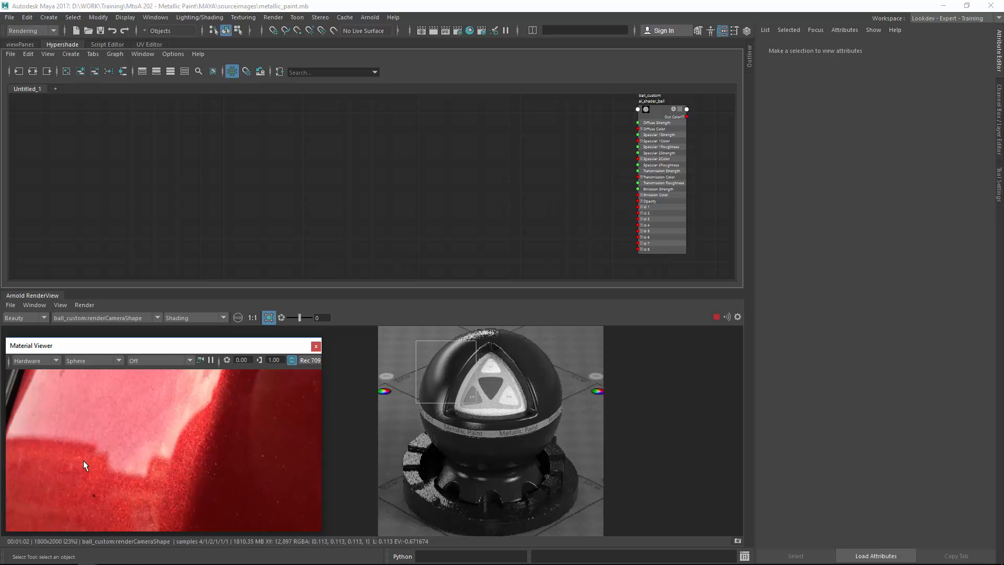
right_click_drag(242, 445, 211, 496, "alt")
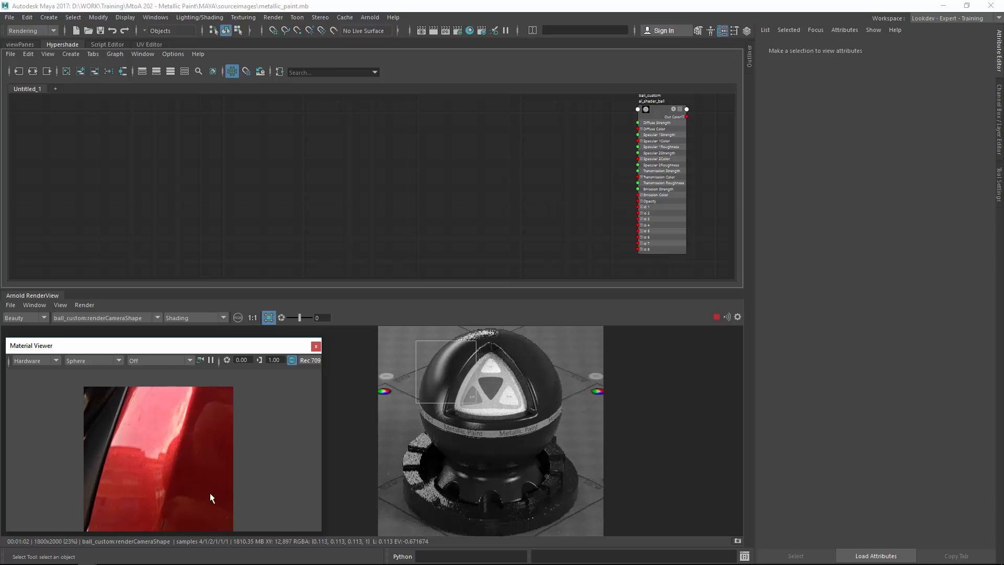
middle_click_drag(175, 465, 171, 452, "alt")
right_click_drag(201, 450, 335, 445, "alt")
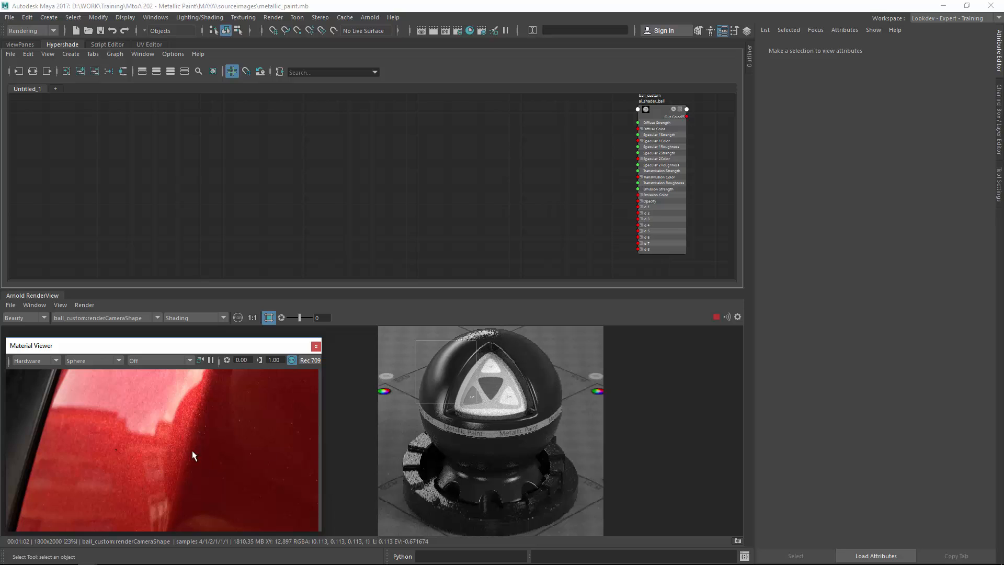
mouse_move(192, 450)
right_mouse_down("alt")
mouse_move(225, 433)
mouse_move(234, 441)
right_mouse_up("alt")
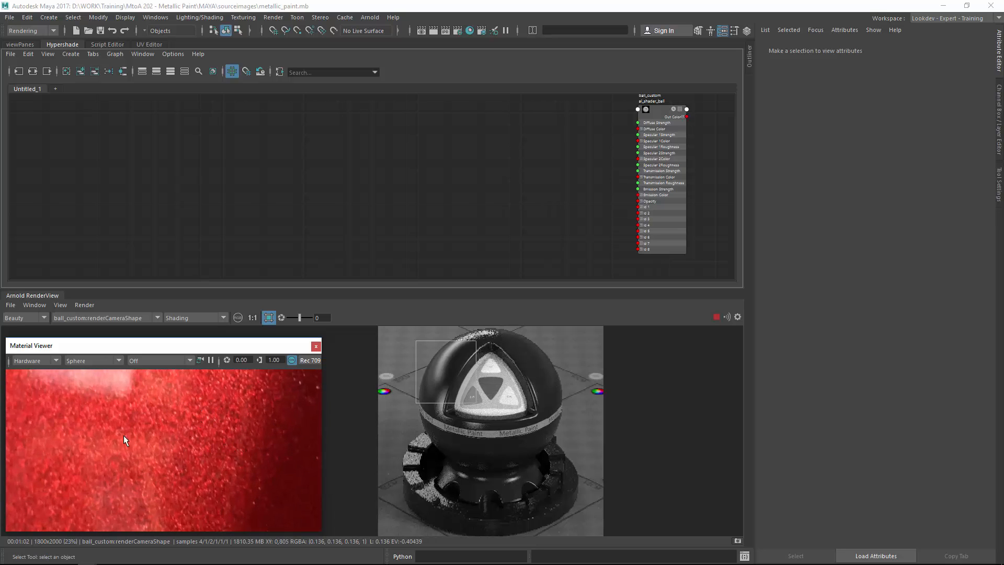
right_click_drag(123, 435, 161, 463, "alt")
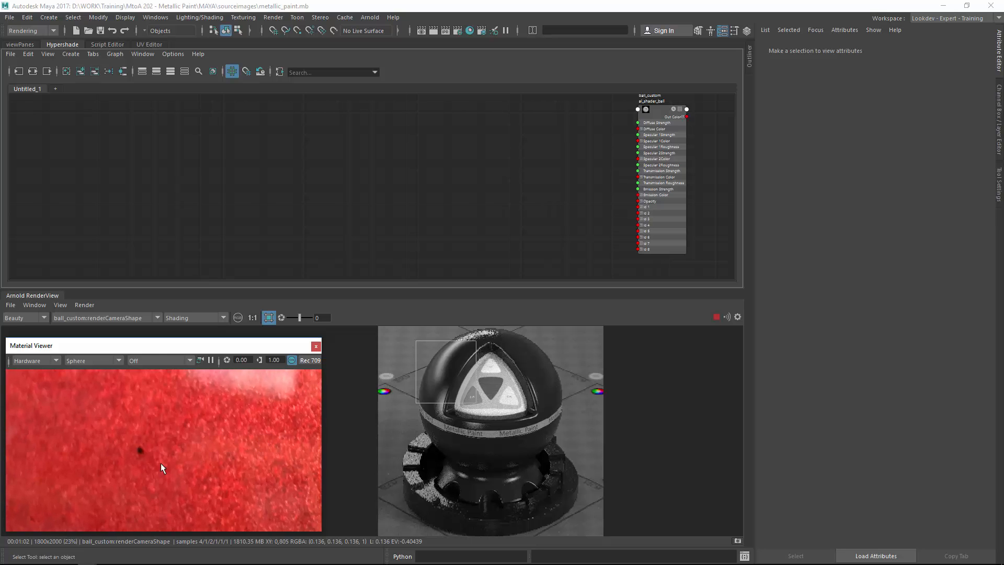
right_click_drag(259, 414, 200, 408, "alt")
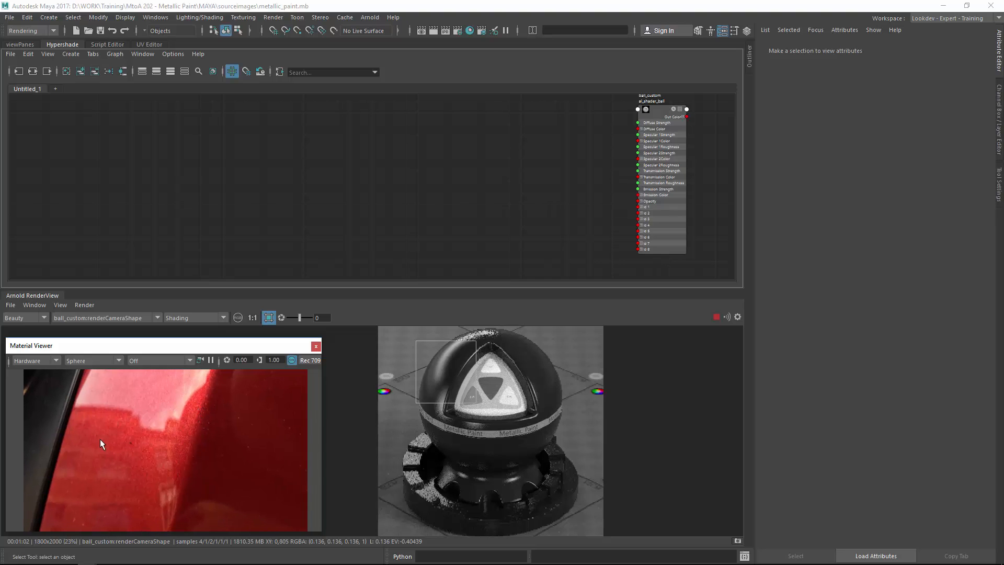
right_click_drag(193, 422, 162, 432, "alt")
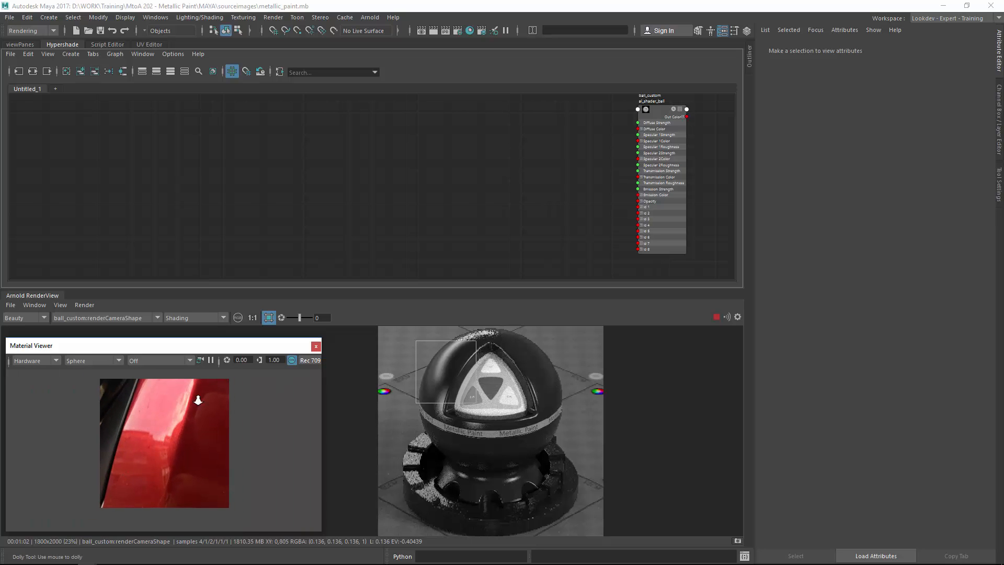
right_click_drag(198, 400, 409, 364, "alt")
middle_click_drag(225, 444, 213, 510, "alt")
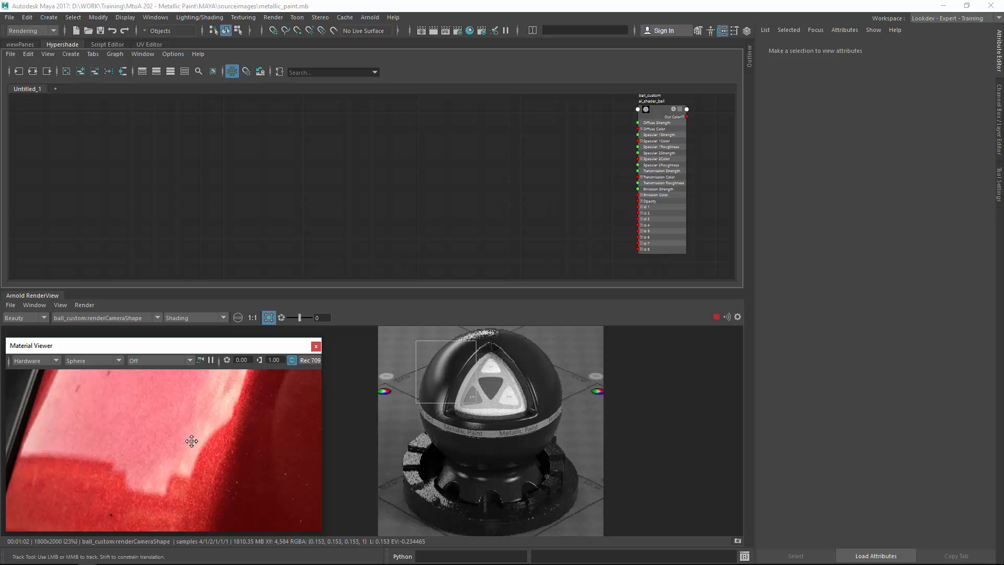
middle_click_drag(192, 441, 189, 433, "alt")
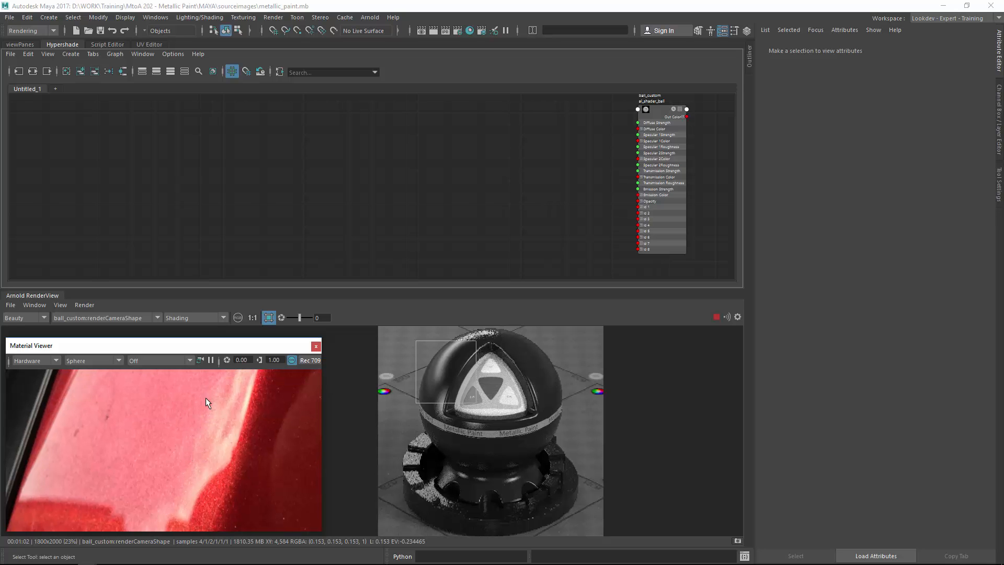
right_click_drag(234, 447, 219, 478, "alt")
middle_click_drag(220, 479, 188, 421, "alt")
right_click_drag(185, 439, 296, 421, "alt")
middle_click_drag(122, 438, 152, 438, "alt")
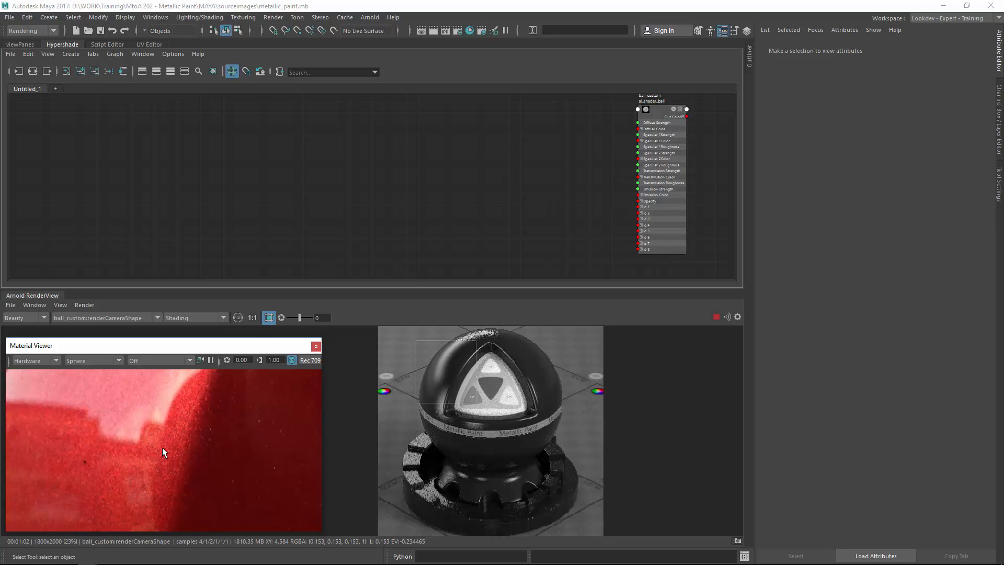
Zoom the render view onto the shader ball, select the ball_custom:al_shader_ball shader, and set its diffuse strength to 0.
left_click(438, 308)
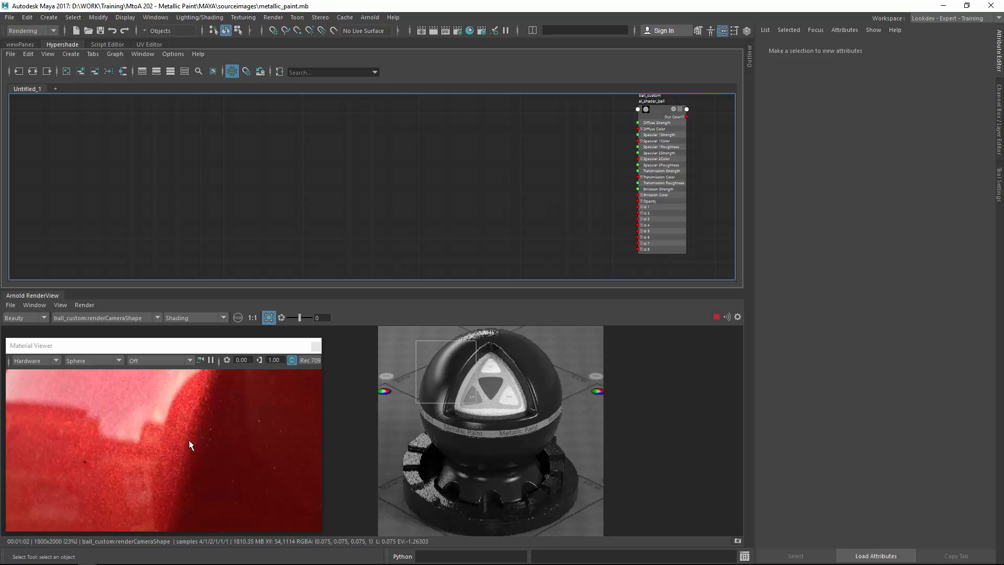
left_click(255, 318)
middle_click_drag(491, 404, 530, 470, "alt")
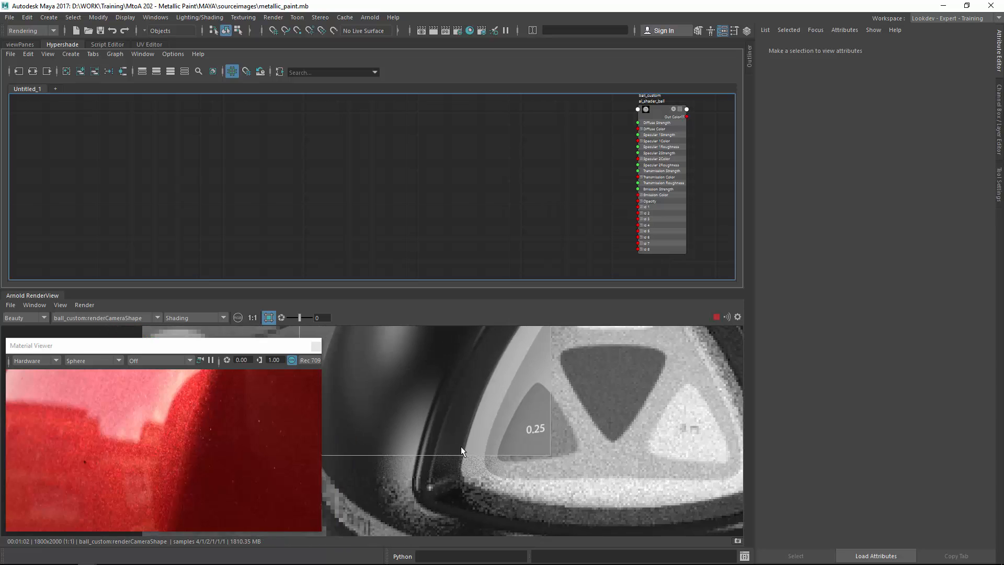
scroll(460, 447, "down", 1)
mouse_move(478, 385)
middle_mouse_down("alt")
mouse_move(532, 469)
mouse_move(521, 484)
middle_mouse_up("alt")
scroll(476, 445, "down", 1)
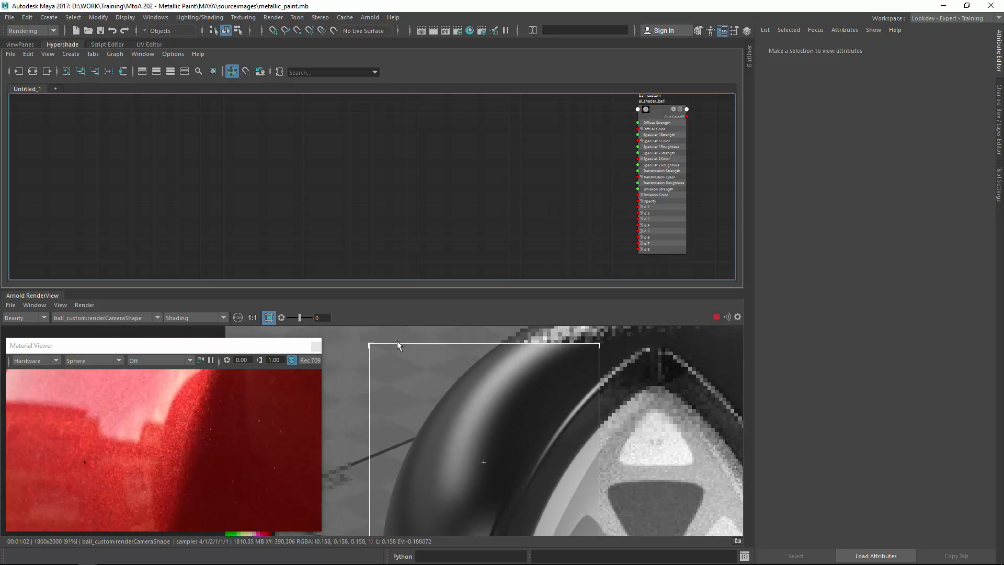
left_click_drag(380, 289, 381, 260)
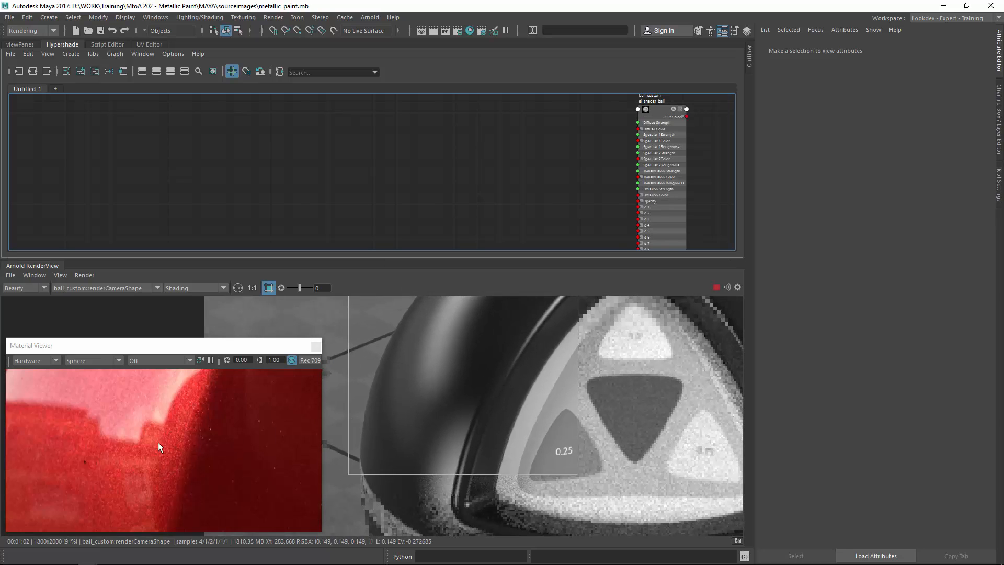
scroll(456, 368, "down", 1)
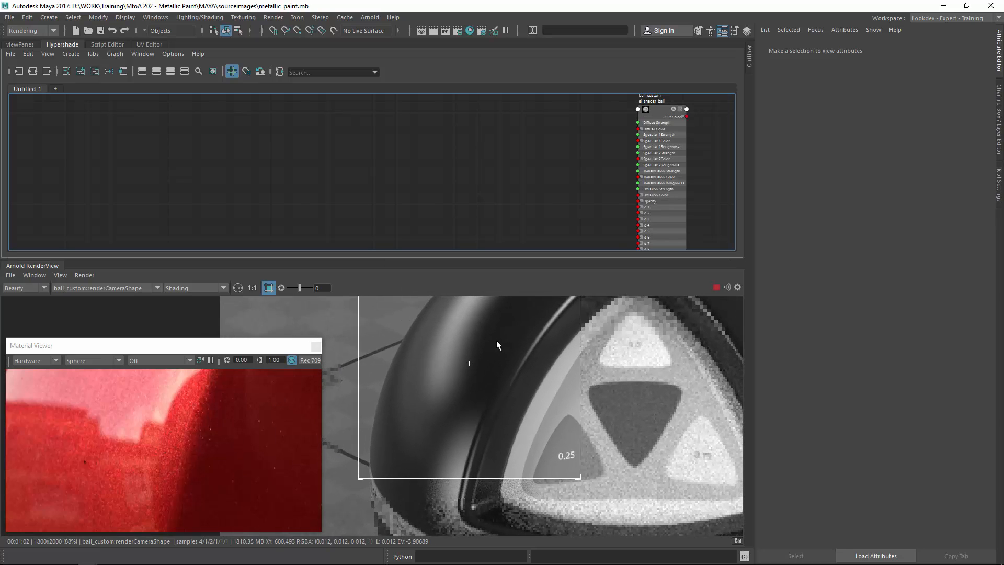
middle_click_drag(497, 340, 466, 373)
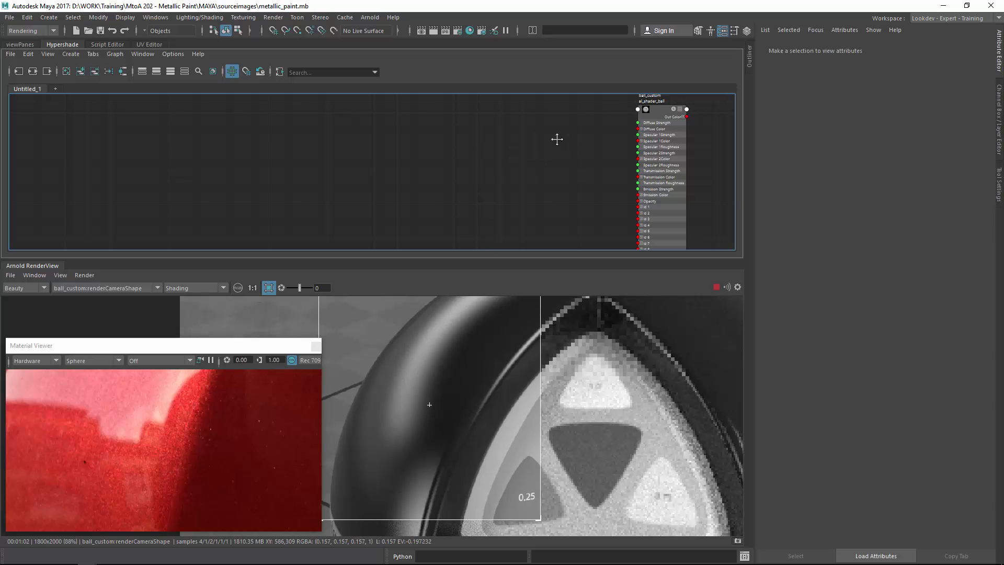
middle_click_drag(557, 139, 487, 167, "alt")
right_click_drag(488, 167, 614, 141, "alt")
left_click(630, 113)
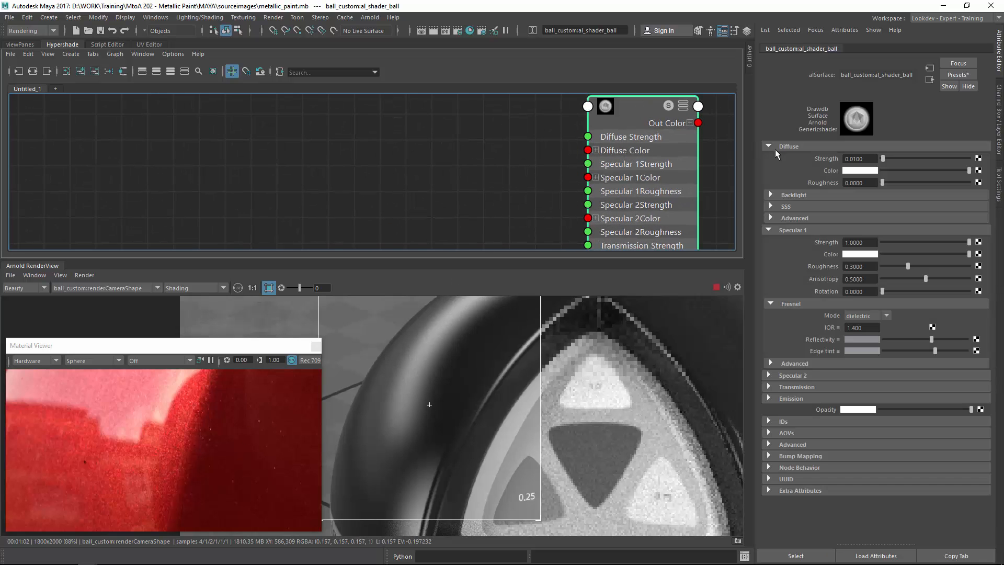
middle_click_drag(462, 371, 485, 381)
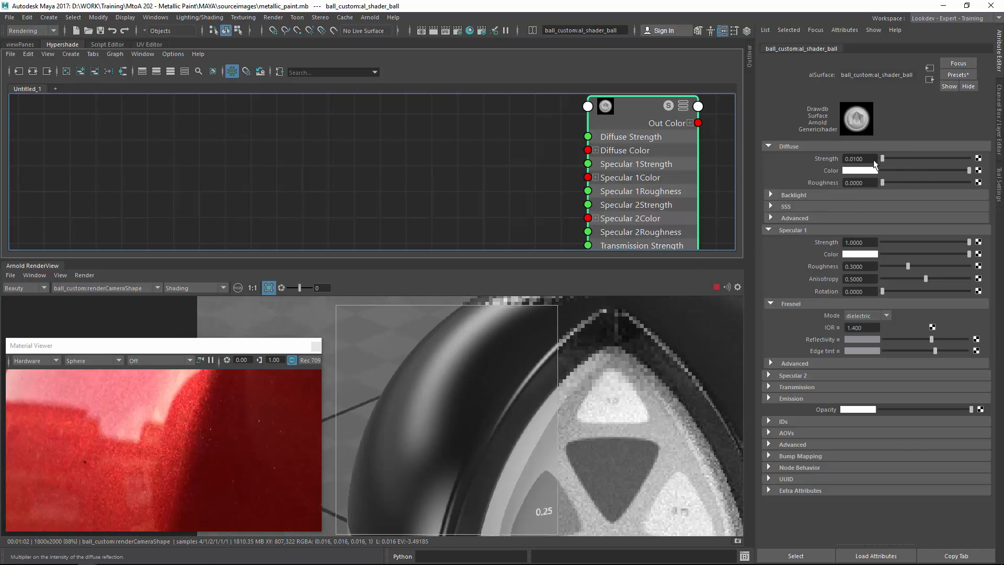
left_click_drag(865, 159, 839, 160)
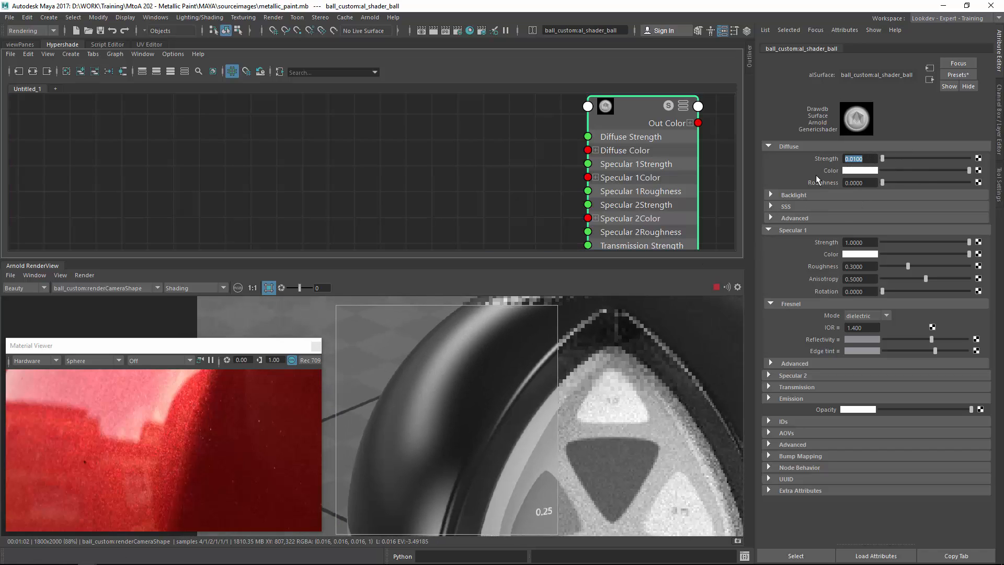
type("0")
key("Return")
Make the diffuse color black and set Specular 1 strength to 0.
left_click_drag(969, 170, 845, 174)
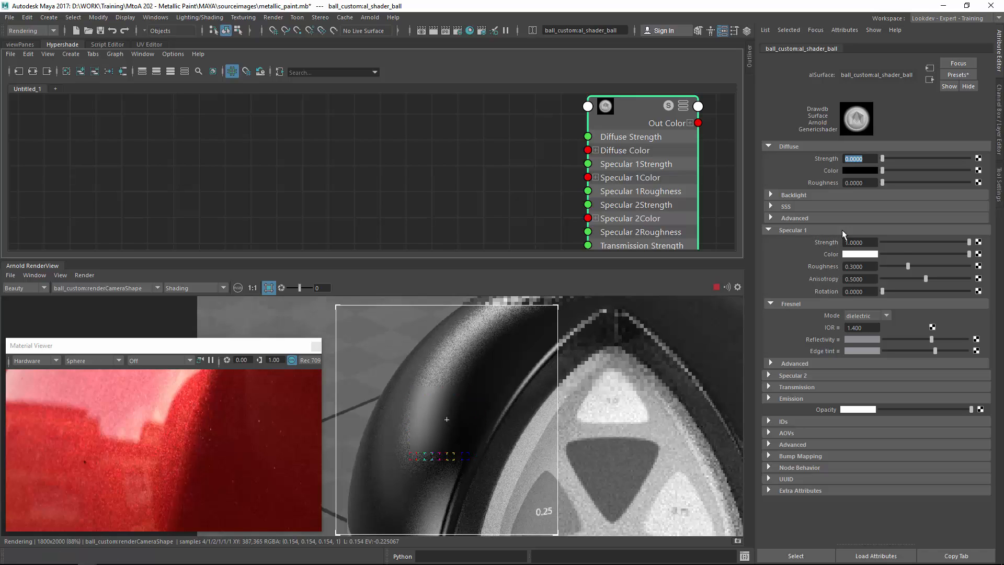
left_click_drag(901, 239, 844, 241)
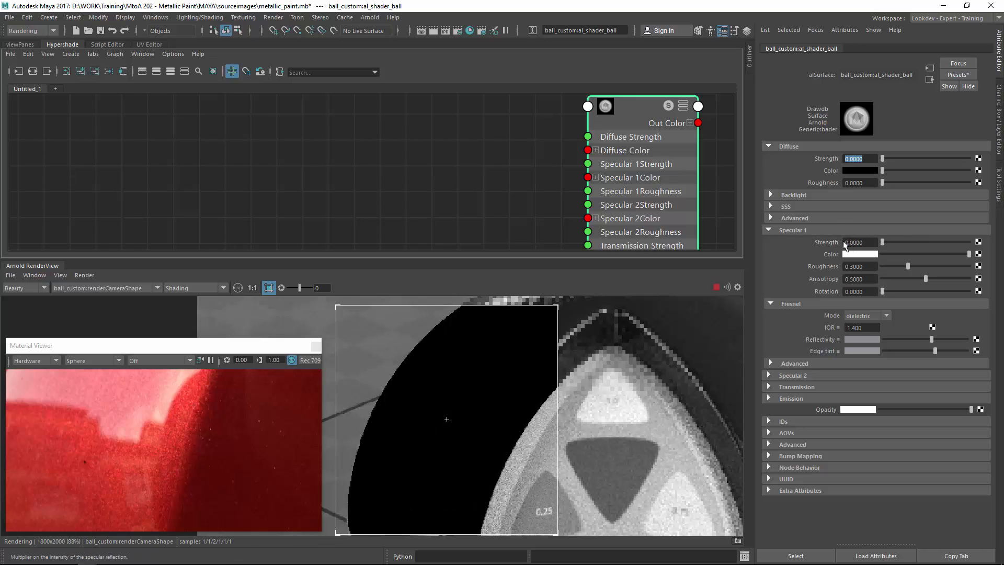
left_click(797, 231)
Open the Specular 2 settings and set its Fresnel mode to metallic.
left_click(808, 242)
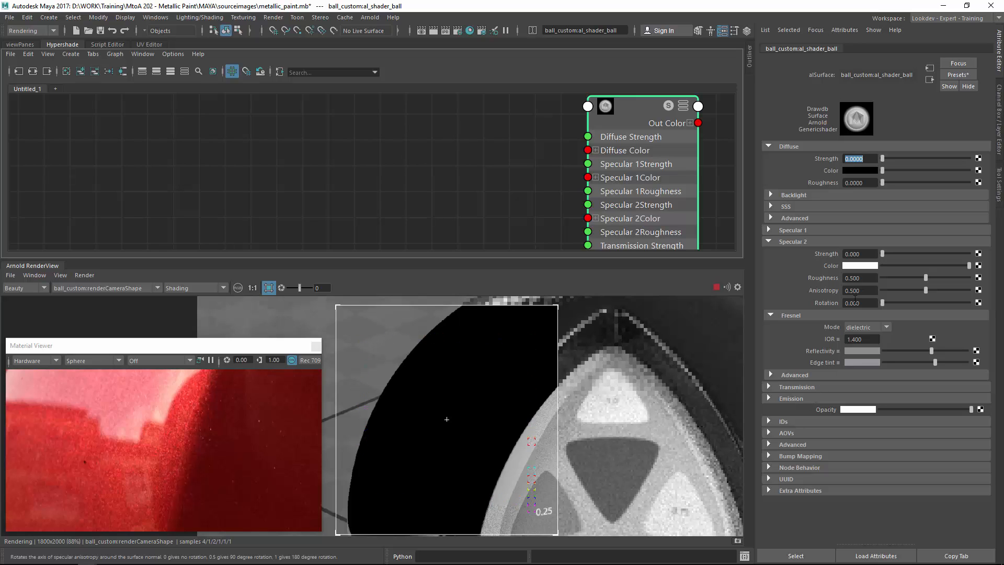
left_click(868, 328)
left_click(865, 348)
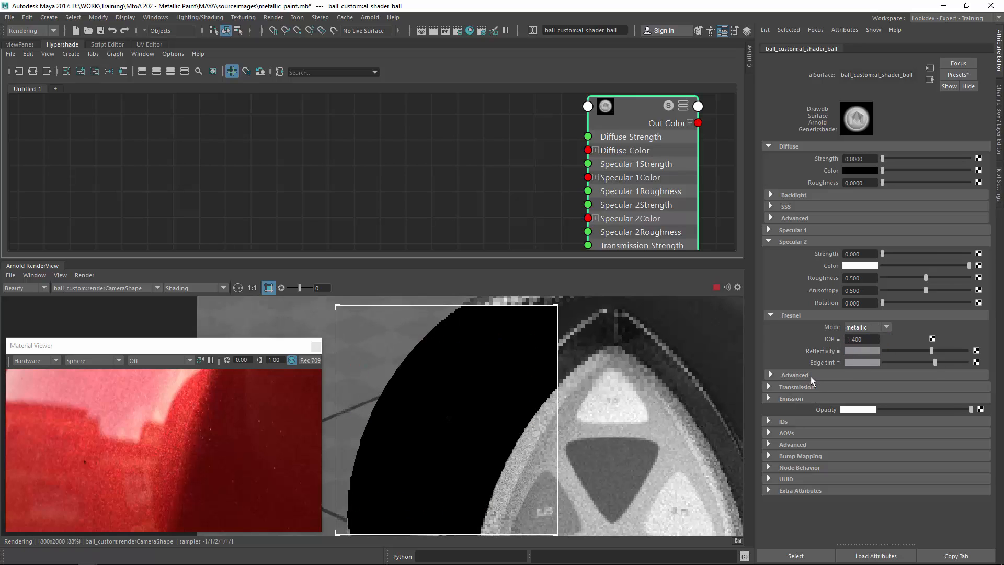
Expand Specular 2's advanced settings and set the distribution to ggx.
left_click(811, 375)
left_click(861, 468)
left_click(857, 491)
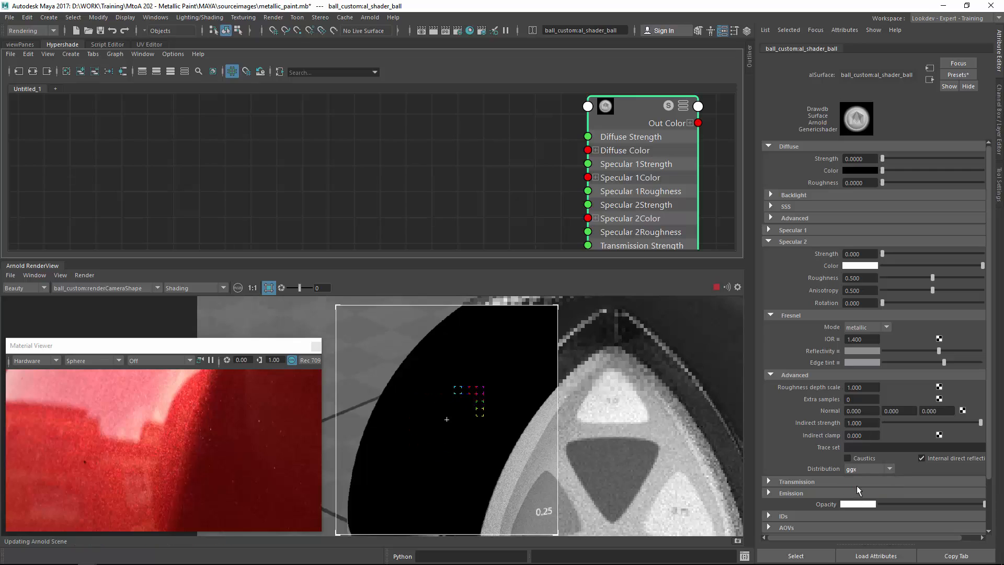
Set the Specular 2 strength to 1.
left_click_drag(847, 255, 818, 246)
type("1")
key("Return")
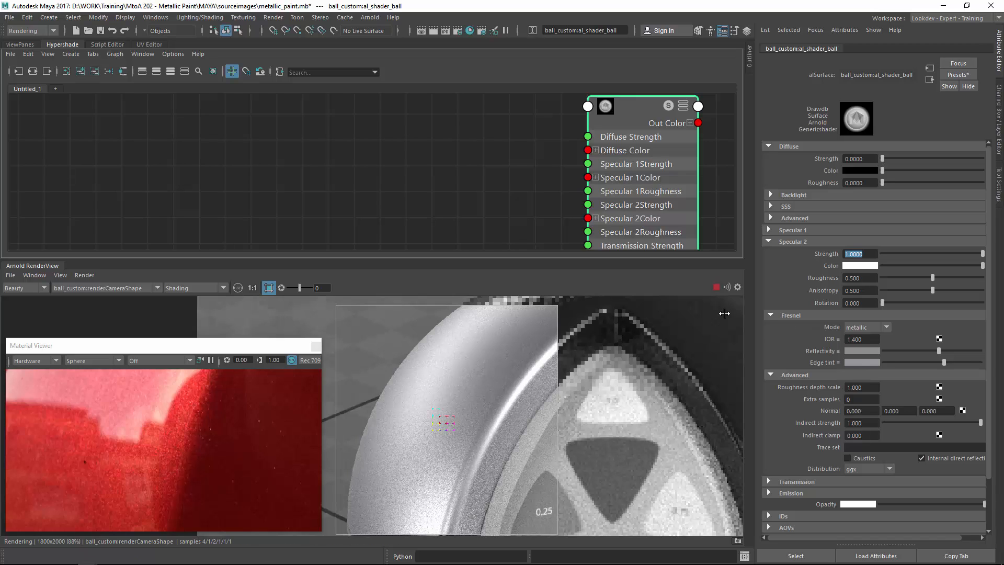
Create an alFlake node in the Hypershade and place it to the left of the shader node.
left_click(339, 186)
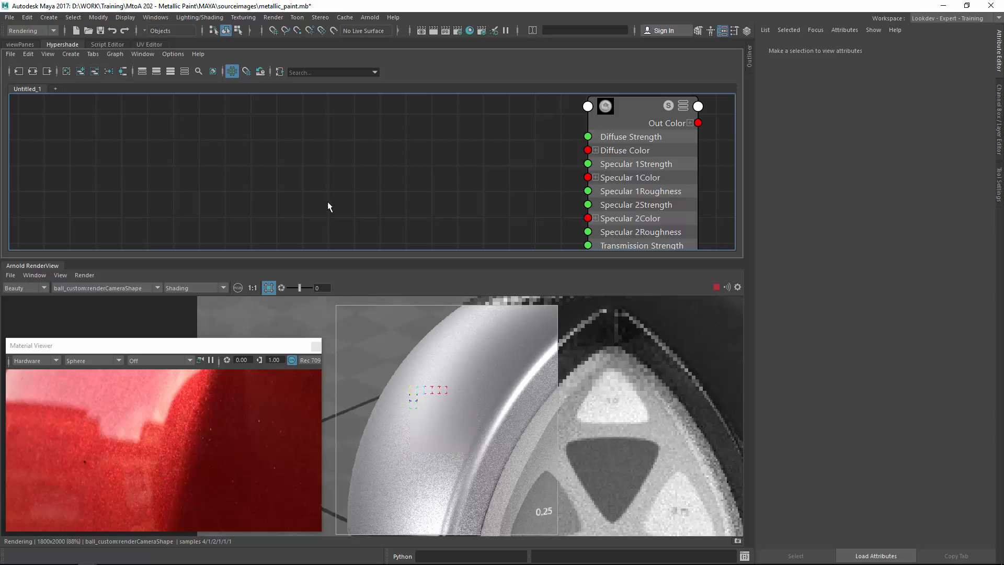
key("Tab")
type("alfla")
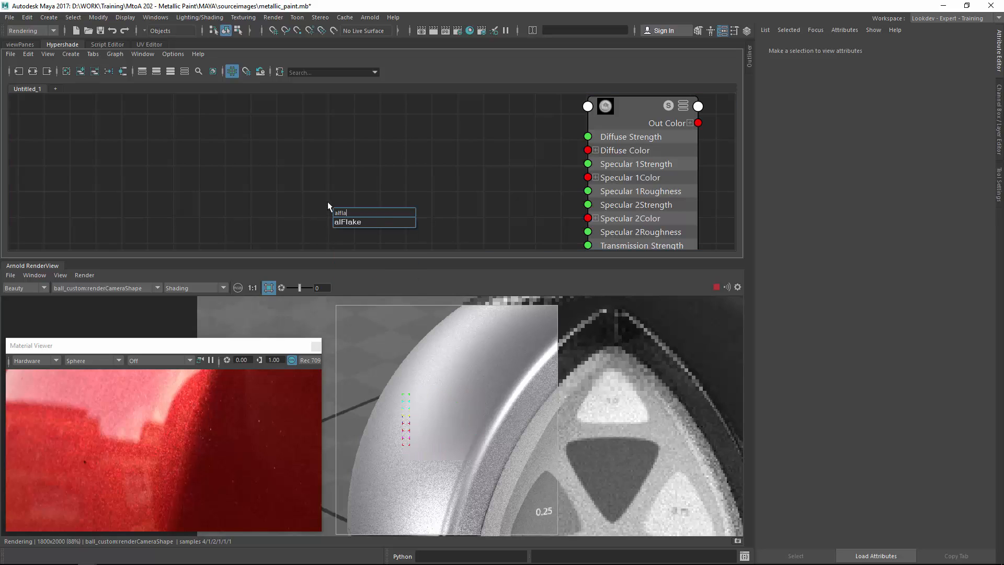
key("Down")
key("Return")
key("Return")
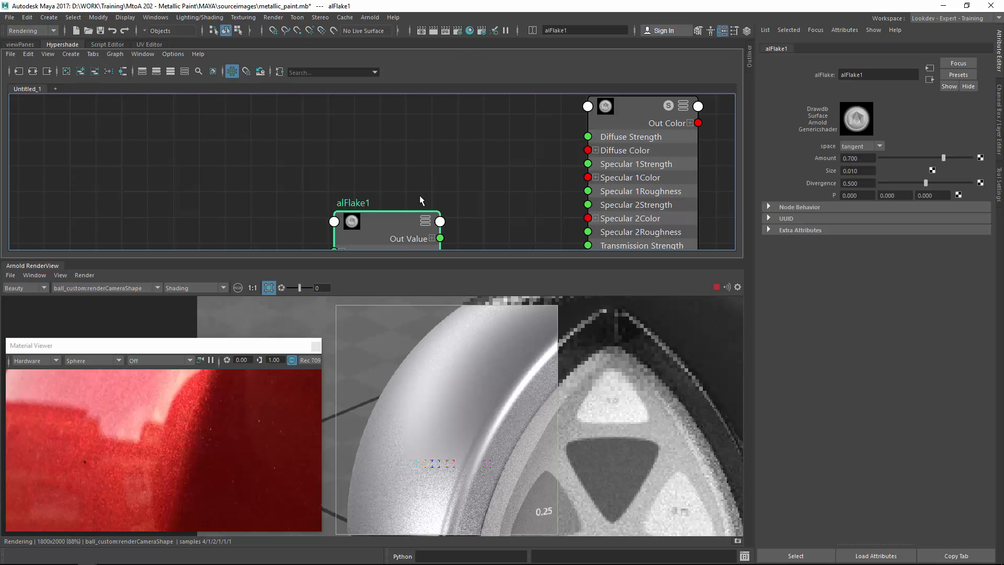
middle_click_drag(429, 222, 363, 176, "alt")
scroll(430, 160, "down", 1)
left_click_drag(363, 170, 334, 165)
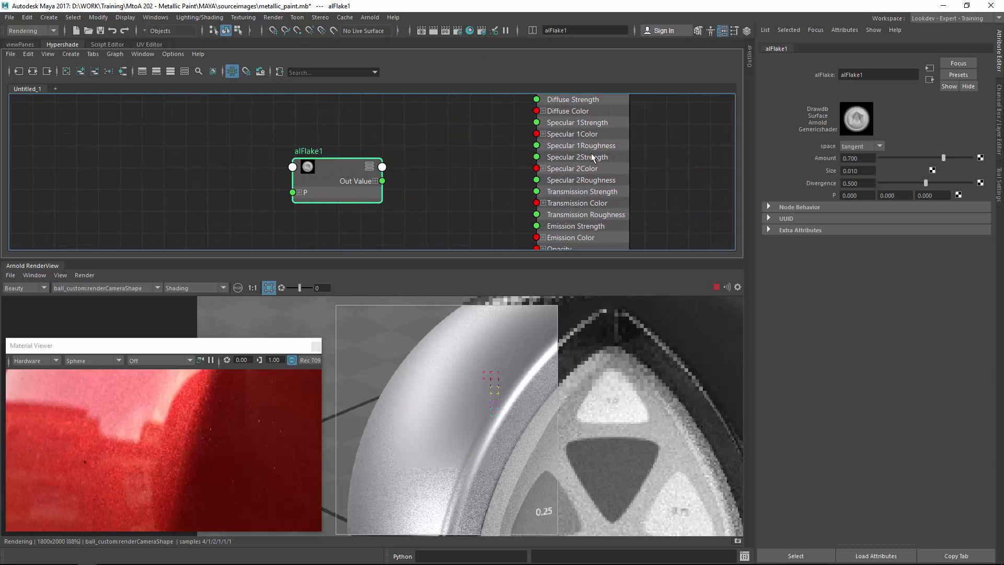
Connect alFlake1's outValue to the shader's specular2Normal input through the Connection Editor.
left_click(592, 154)
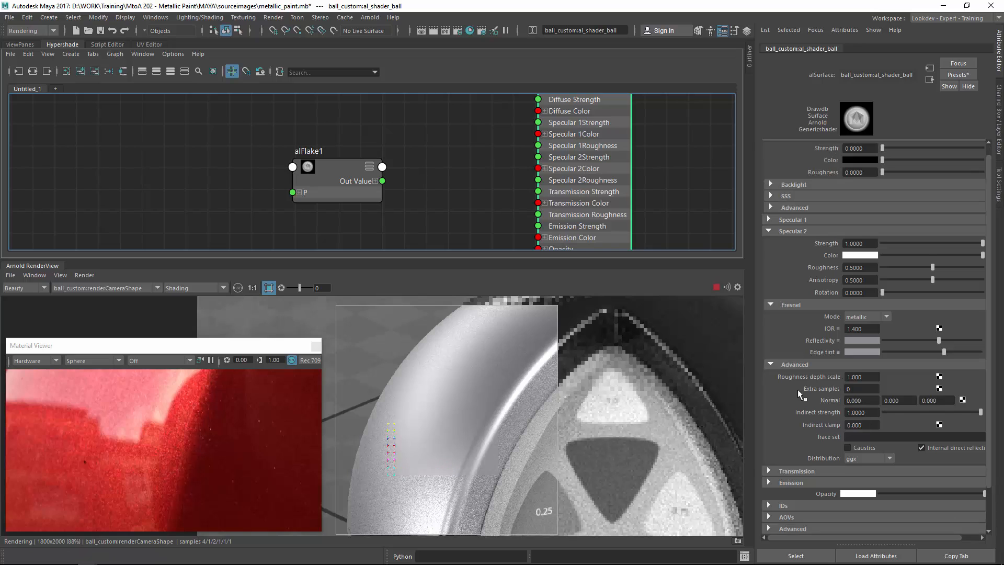
scroll(799, 389, "down", 2)
left_click(847, 357)
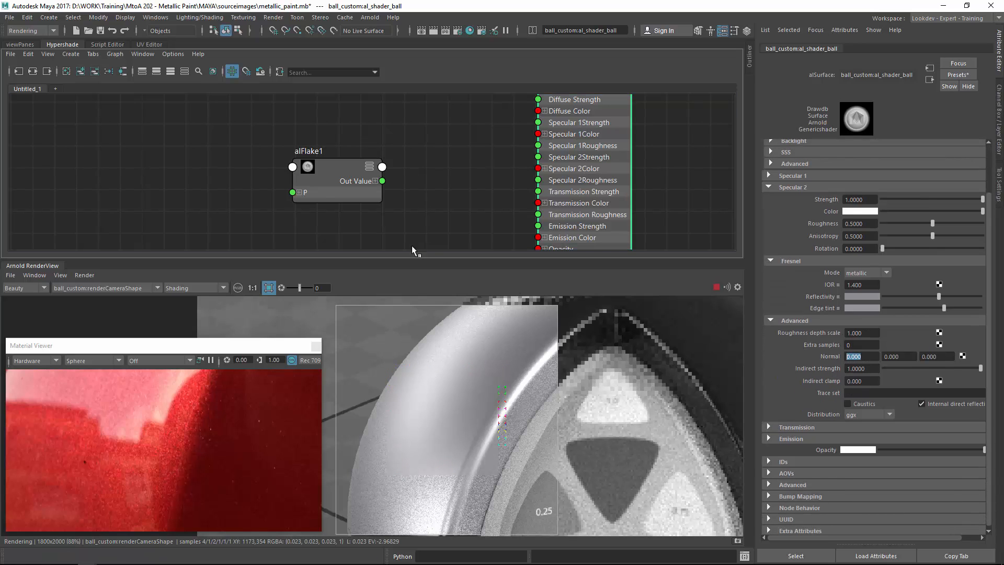
middle_click_drag(346, 176, 828, 353)
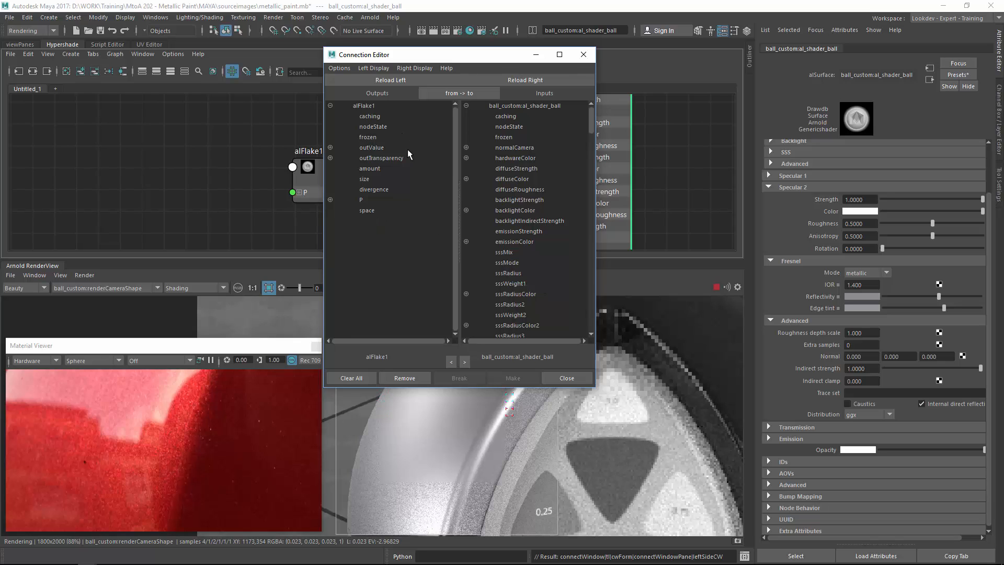
left_click_drag(396, 150, 471, 157, "alt")
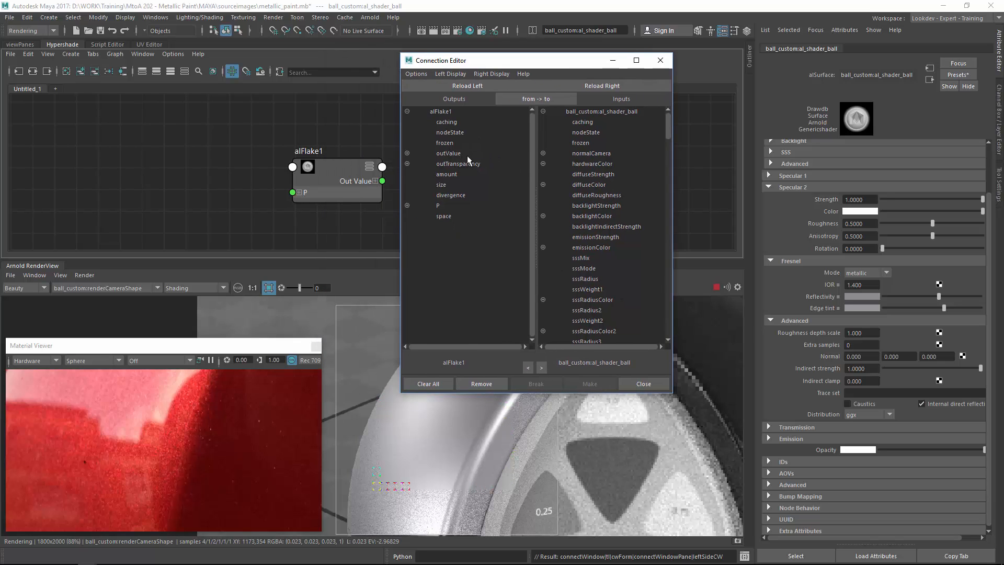
left_click(460, 152)
left_click_drag(667, 131, 675, 194)
left_click(623, 269)
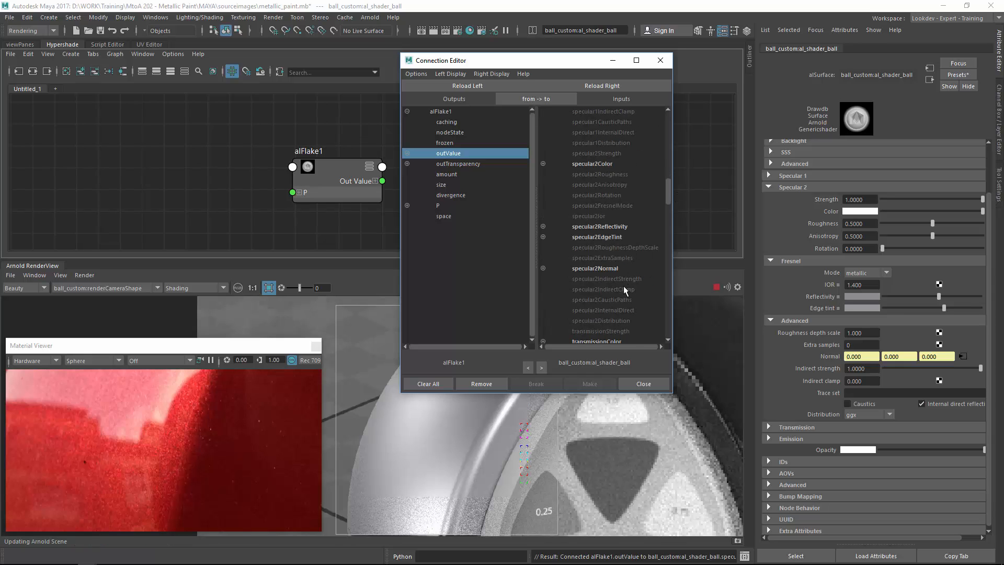
left_click(643, 384)
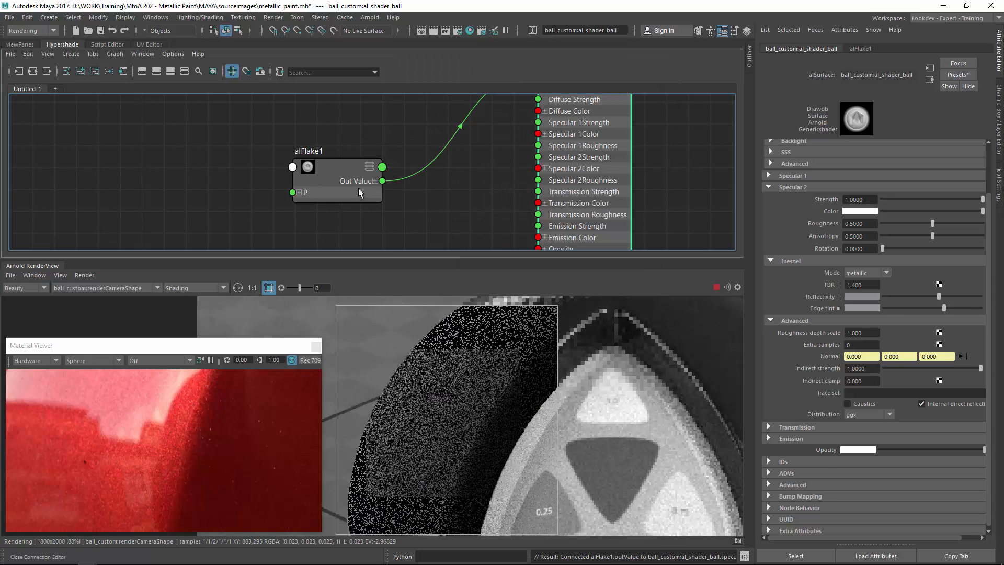
Reposition the alFlake1 node and set its flake size to 0.13.
left_click_drag(359, 187, 341, 149)
middle_click_drag(369, 144, 364, 219, "alt")
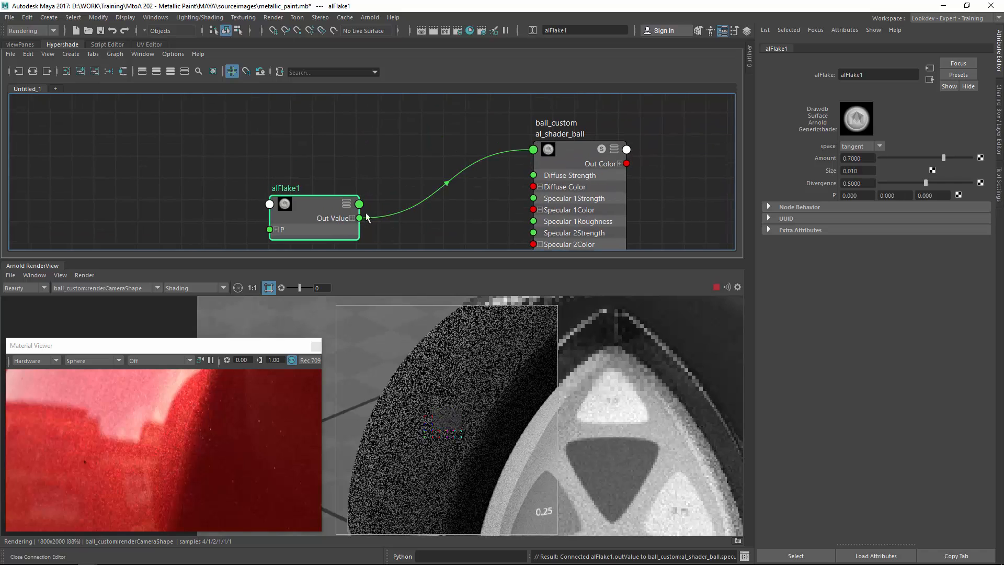
left_click_drag(326, 203, 333, 171)
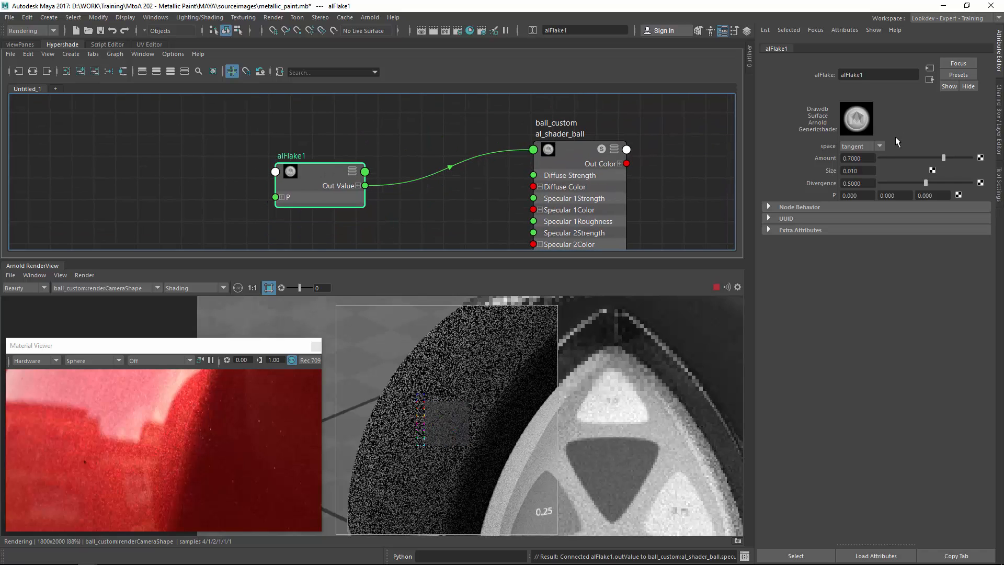
double_click(855, 170)
type("0.13")
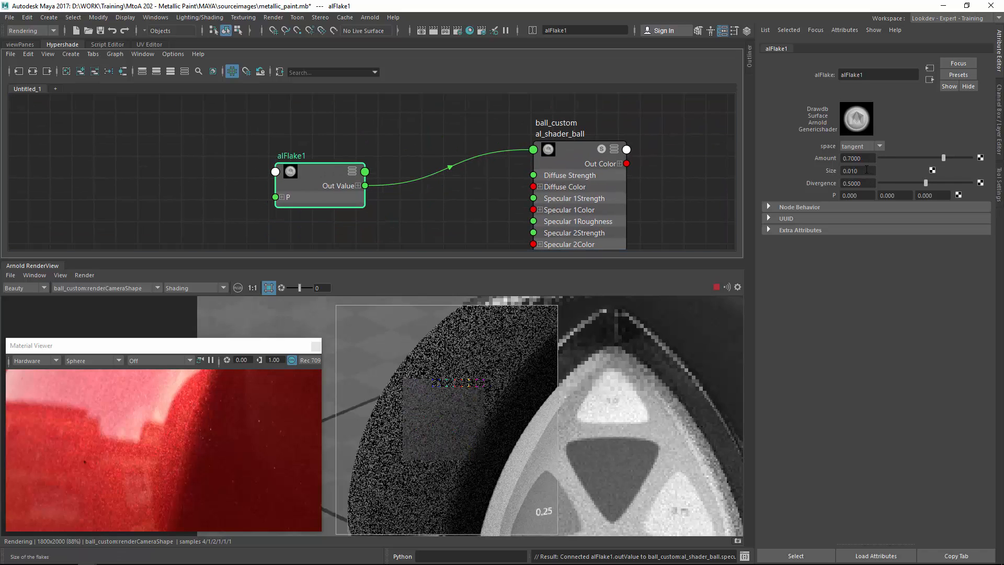
key("Return")
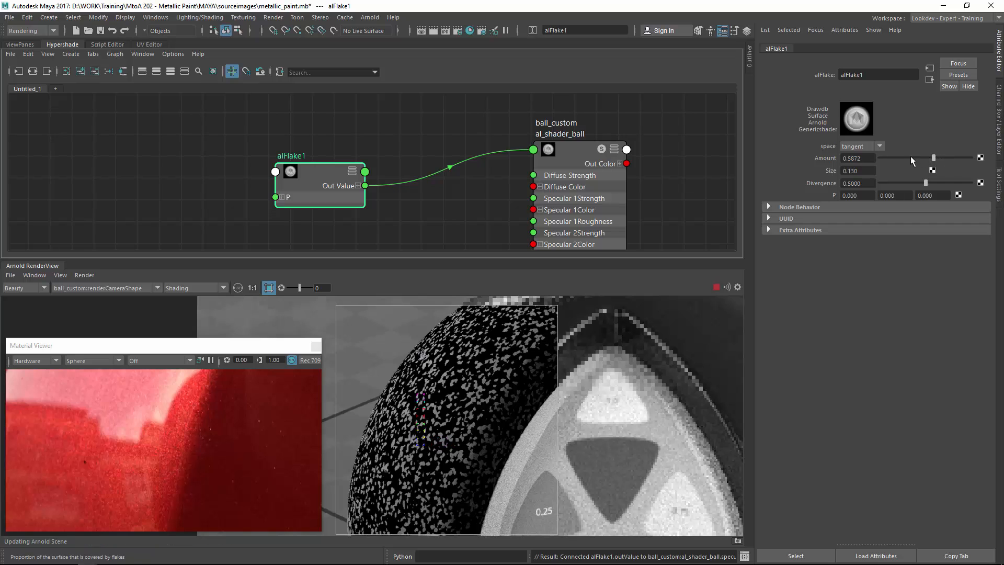
Lower alFlake1's amount to about 0.51 and its divergence to about 0.65.
left_click_drag(911, 156, 946, 183)
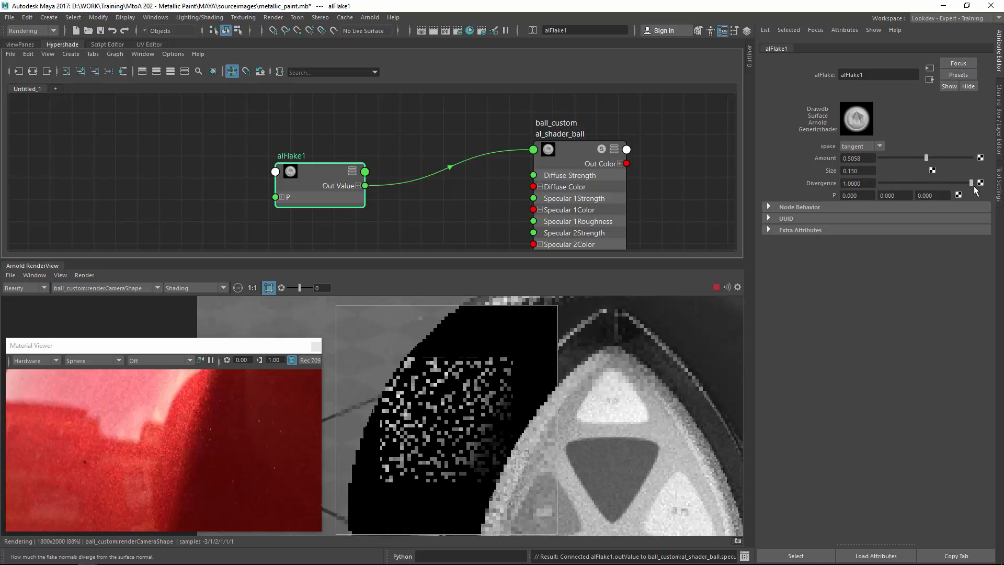
left_click_drag(308, 179, 373, 150)
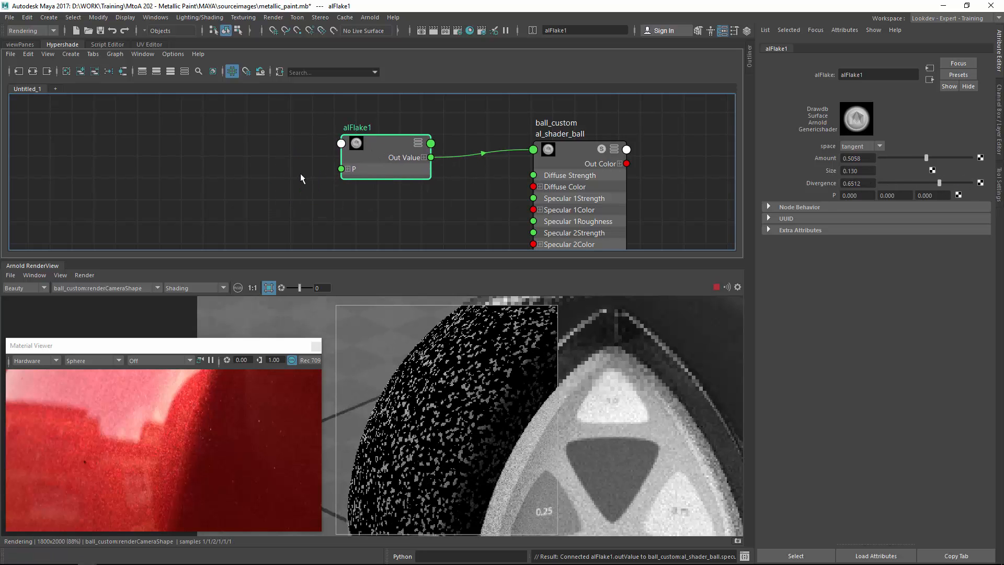
Create an aiInputVector node in the Hypershade node graph.
left_click(300, 171)
key("Tab")
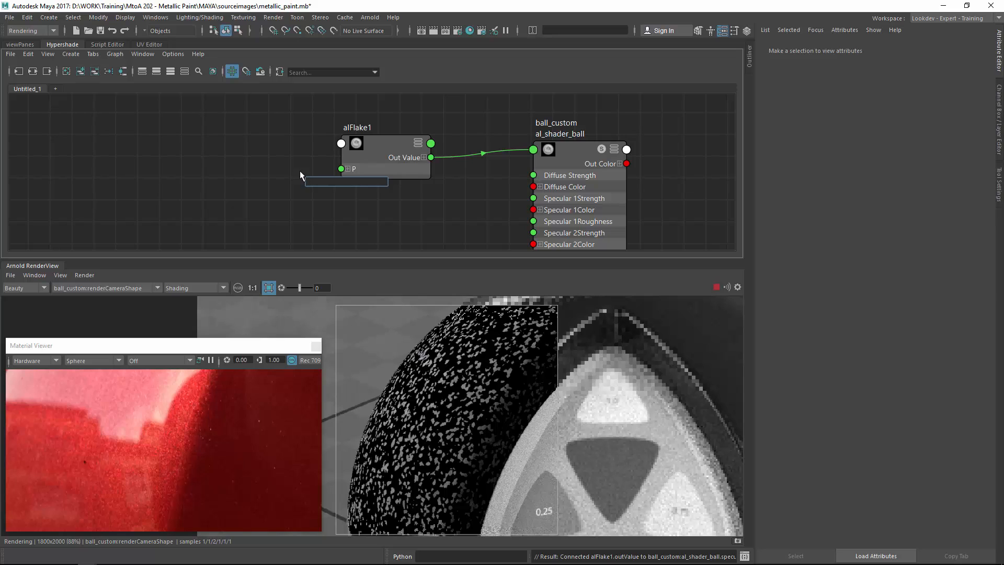
type("aiin")
key("BackSpace")
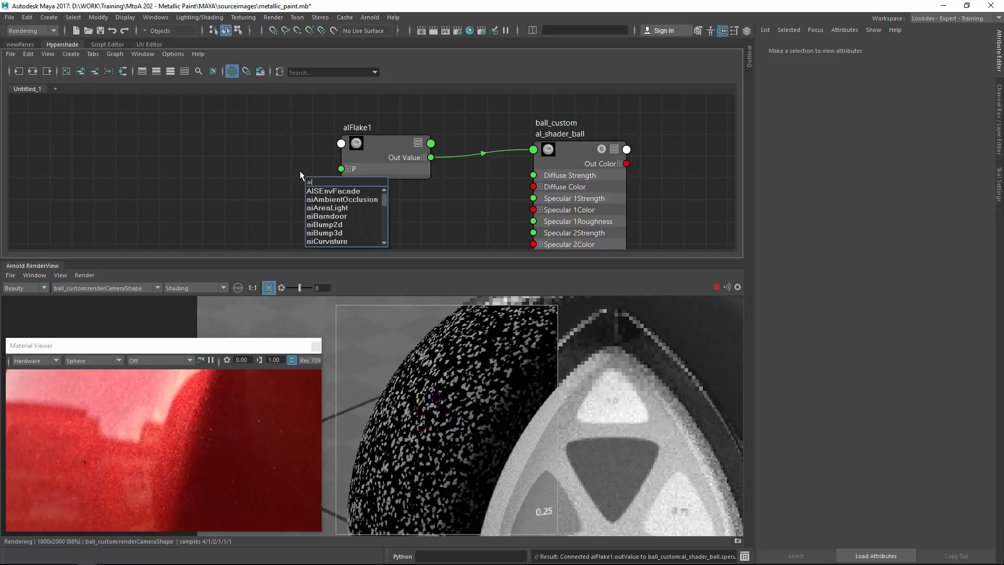
type("m")
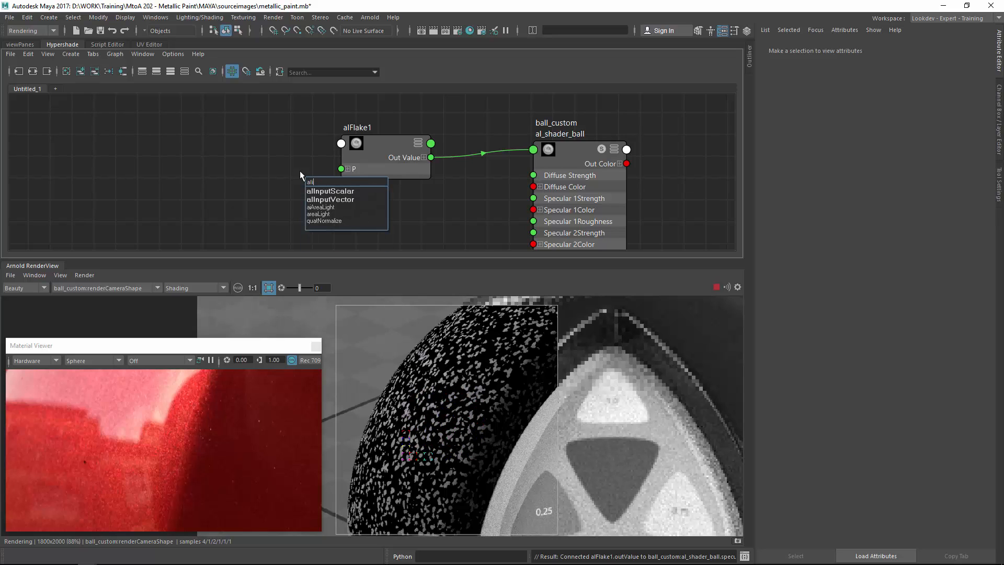
key("Down")
key("Return")
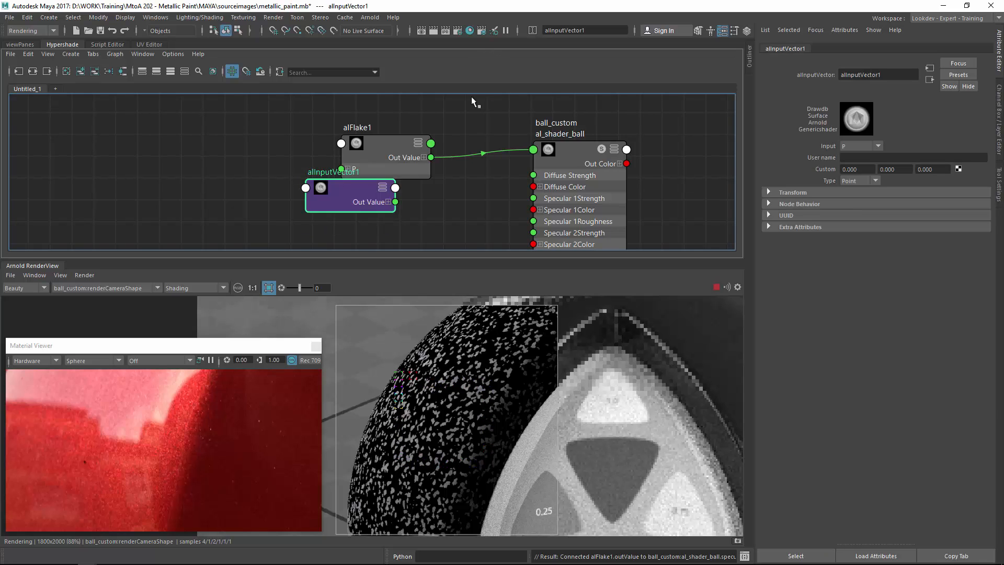
Place aiInputVector1 left of alFlake1 and connect its outValue to alFlake1's P input.
left_click_drag(322, 198, 266, 179)
left_click(353, 164)
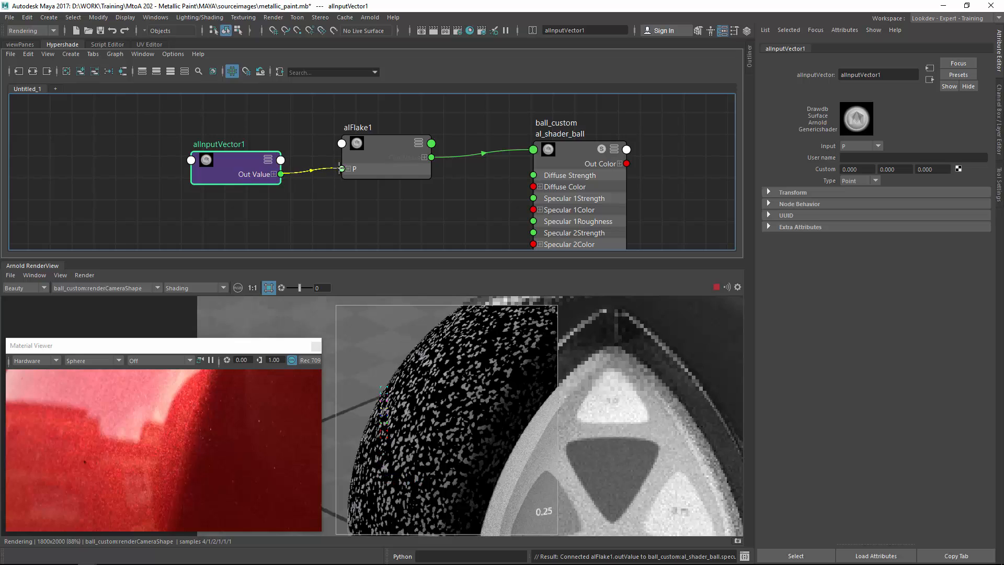
left_click_drag(340, 168, 342, 169)
left_click_drag(252, 176, 253, 165)
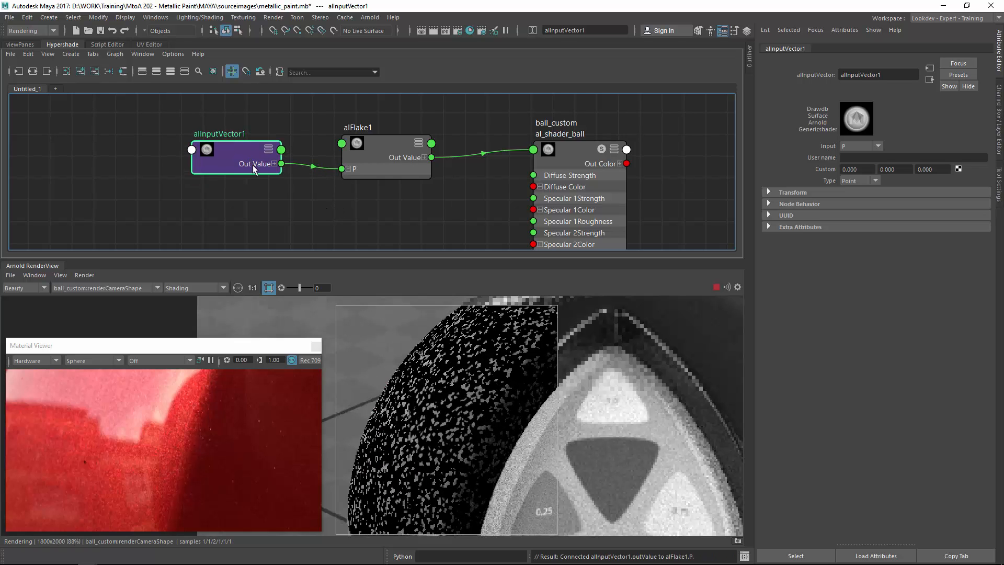
Set aiInputVector1's input to Po and its type to Vector.
left_click(866, 146)
left_click(864, 164)
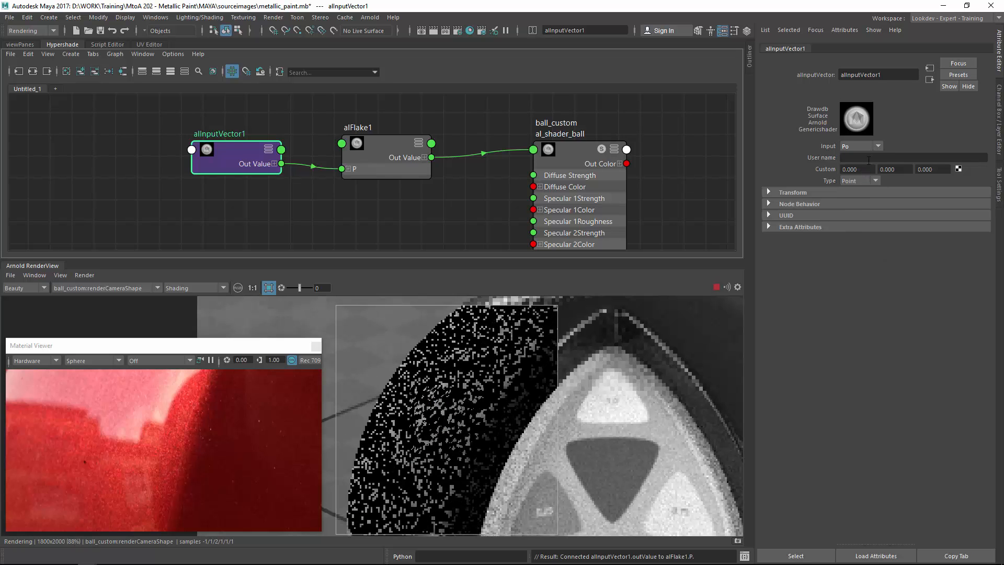
left_click(862, 181)
left_click(856, 199)
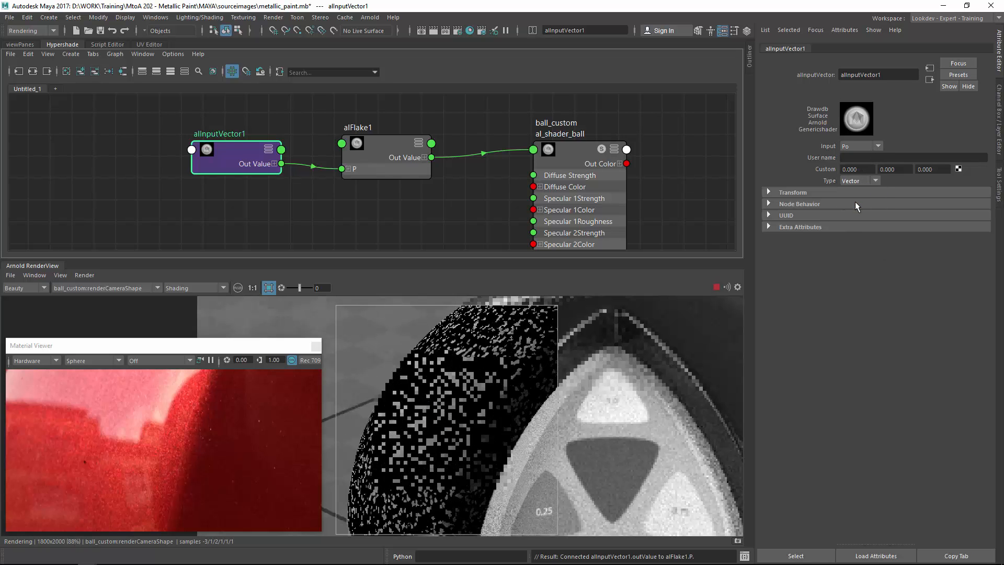
Select alFlake1 and refresh the Arnold render.
left_click(259, 136)
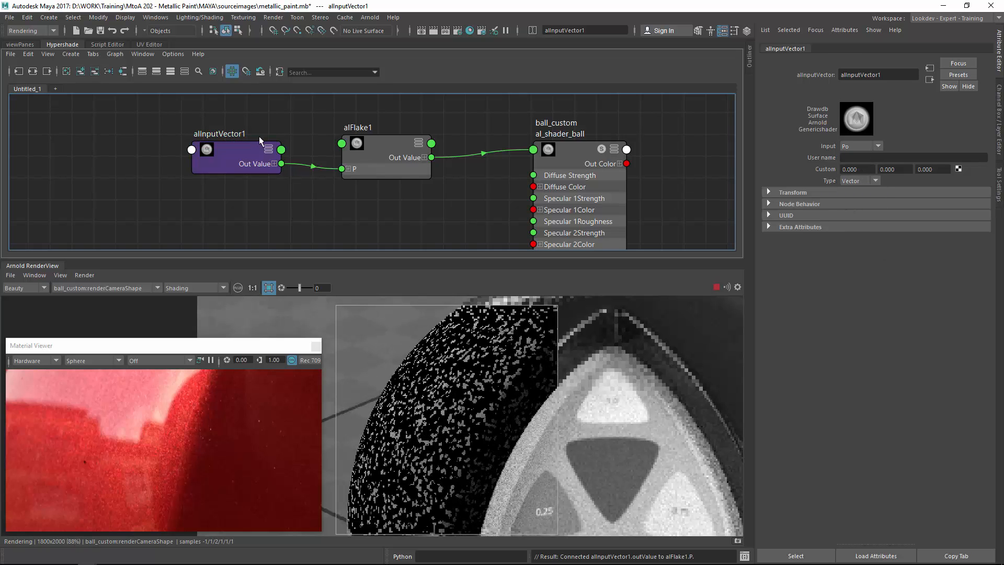
left_click(379, 156)
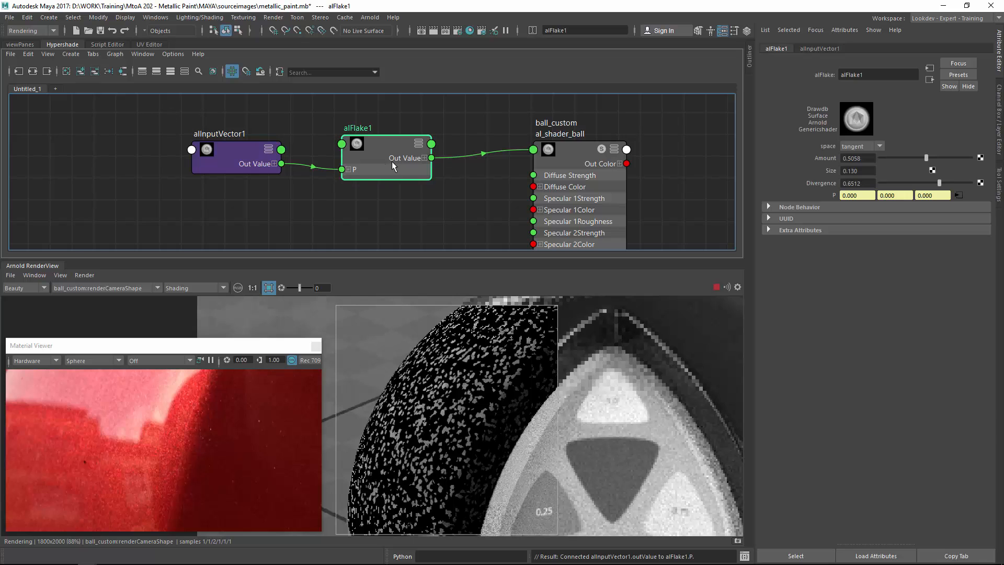
left_click(89, 277)
left_click(111, 350)
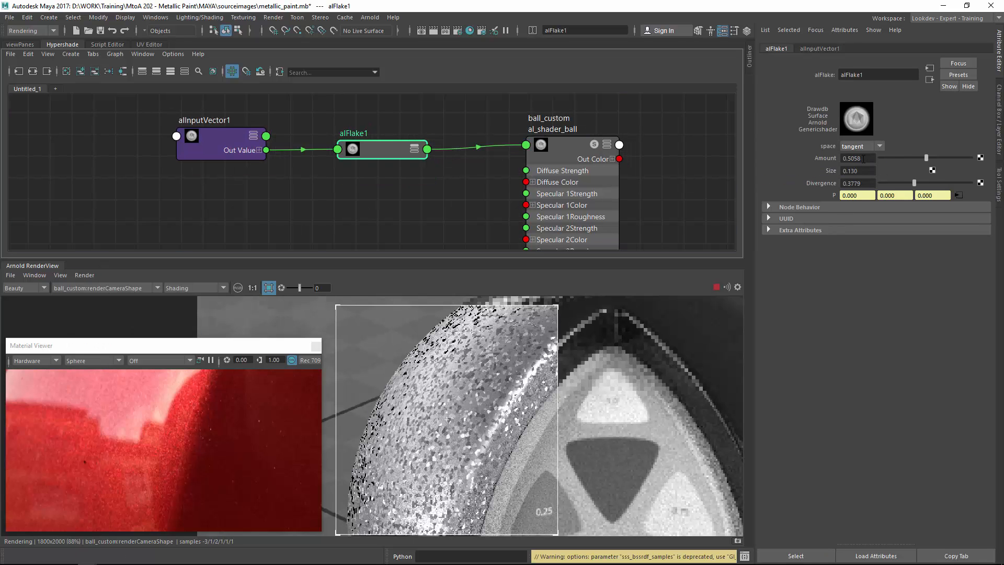
Set alFlake1's space to world.
left_click(860, 147)
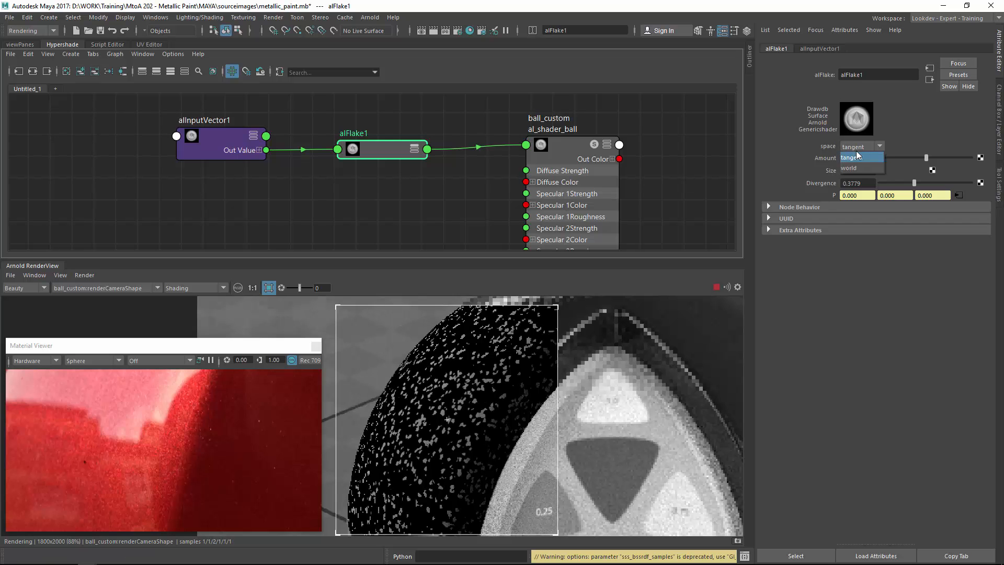
left_click(855, 166)
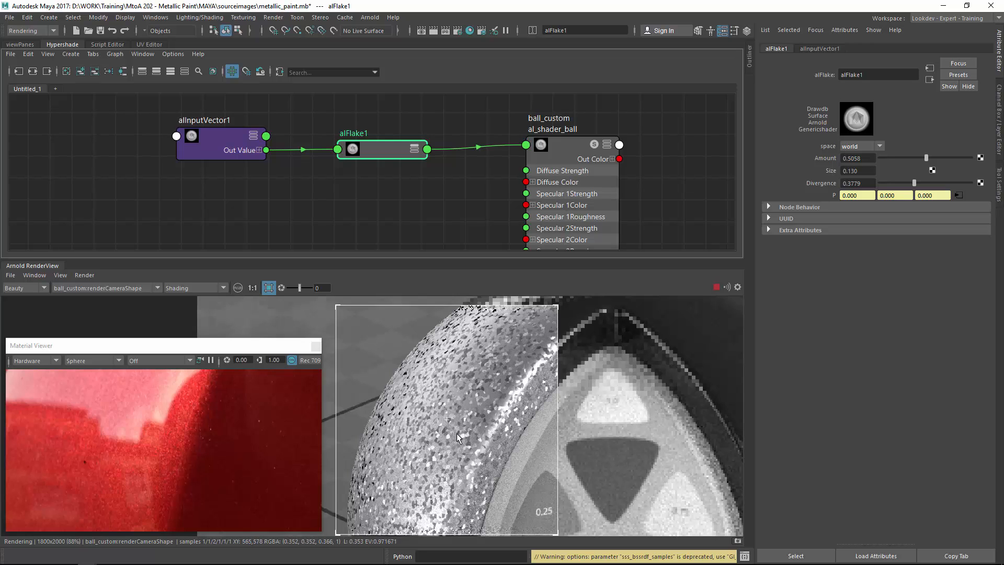
middle_click_drag(479, 405, 459, 393)
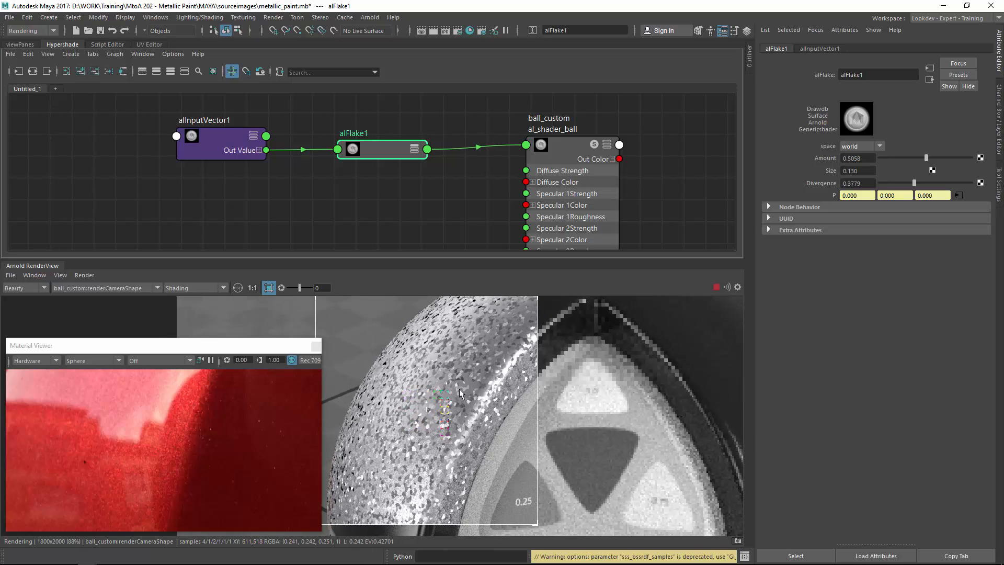
Set alFlake1's amount to 1 and its size to 0.01.
left_click_drag(912, 157, 887, 158)
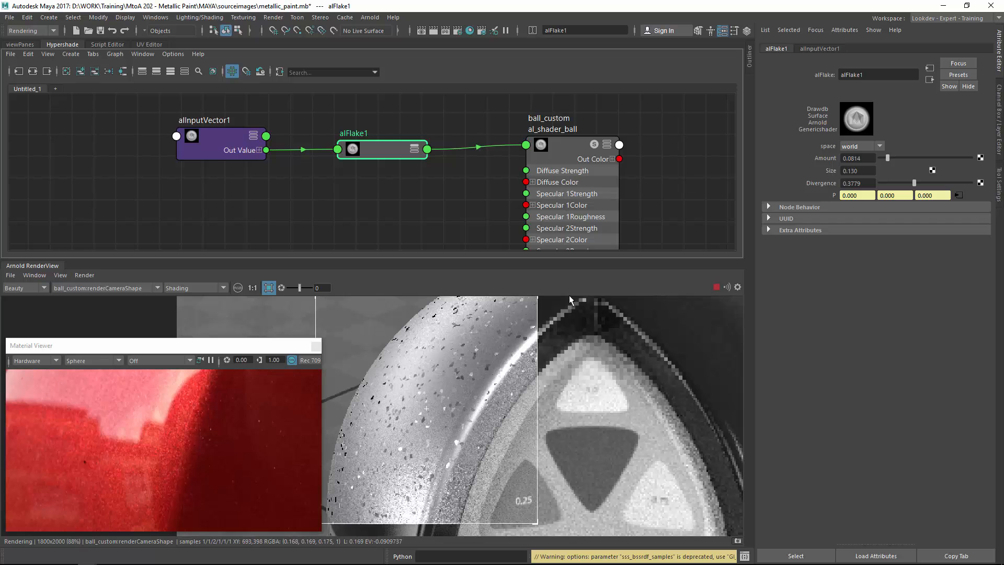
left_click_drag(889, 158, 971, 158)
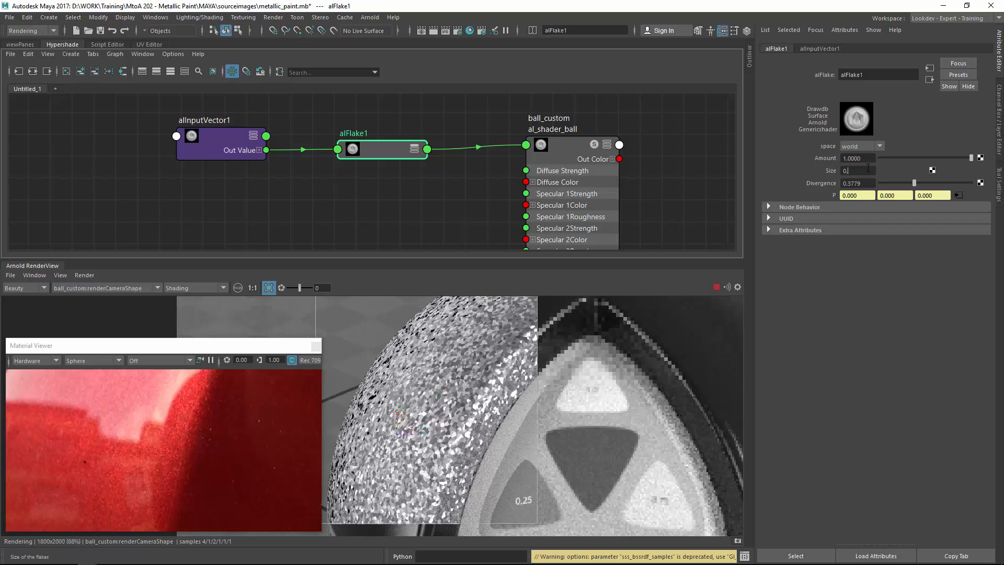
key("Return")
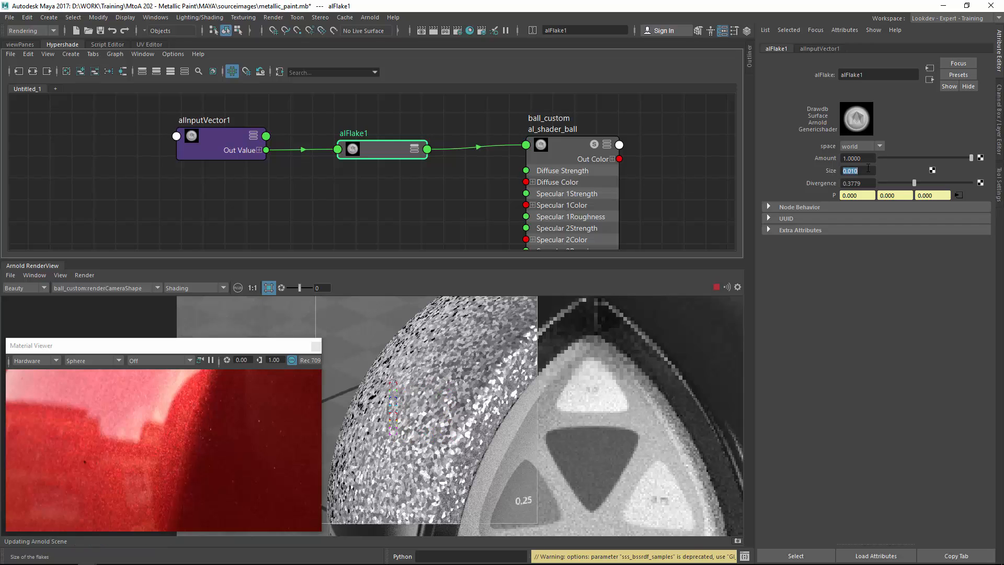
Render a close-up region of the ball and set the flake size to 0.02.
left_click_drag(494, 355, 419, 453)
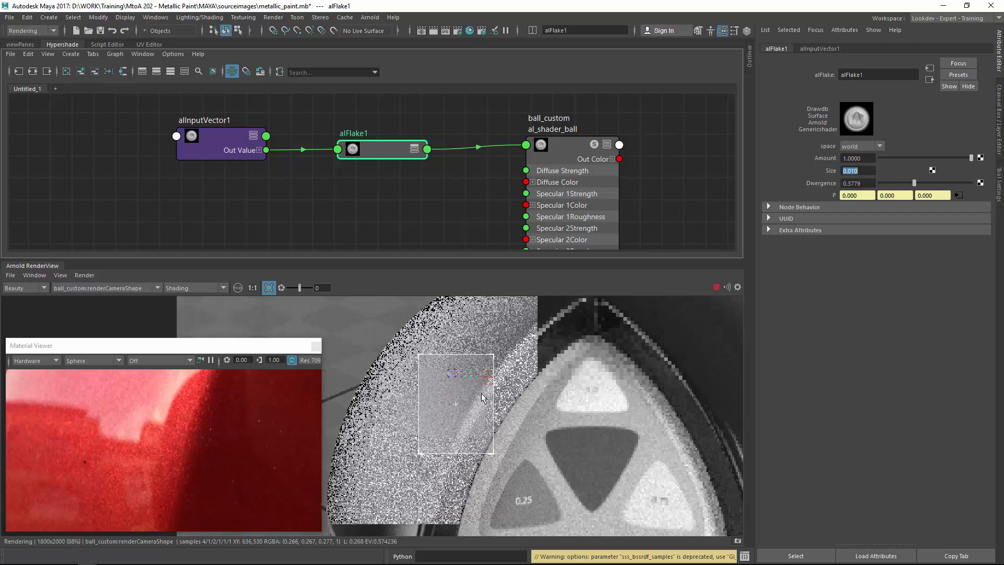
scroll(569, 422, "up", 4)
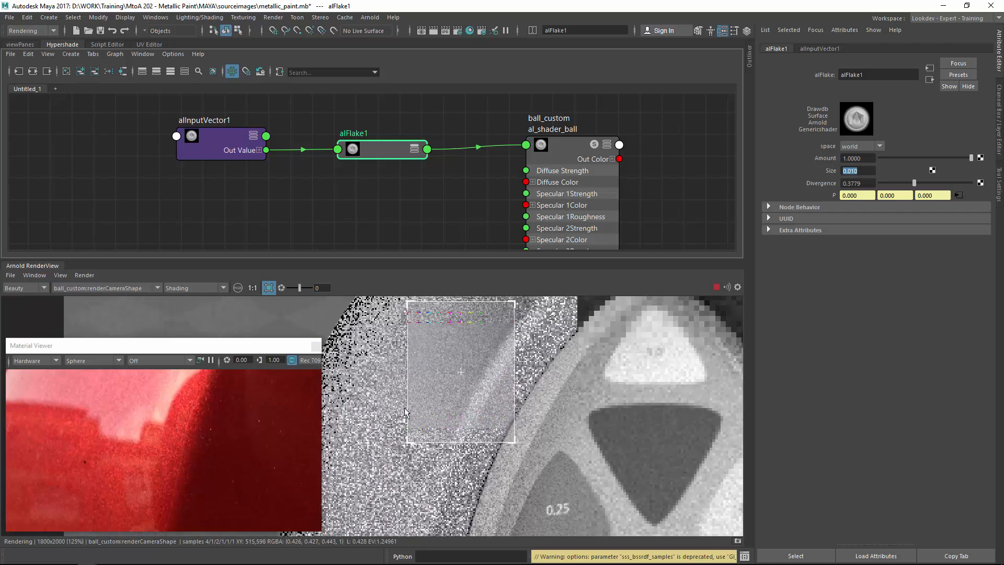
scroll(475, 398, "up", 1)
middle_click_drag(475, 397, 453, 419)
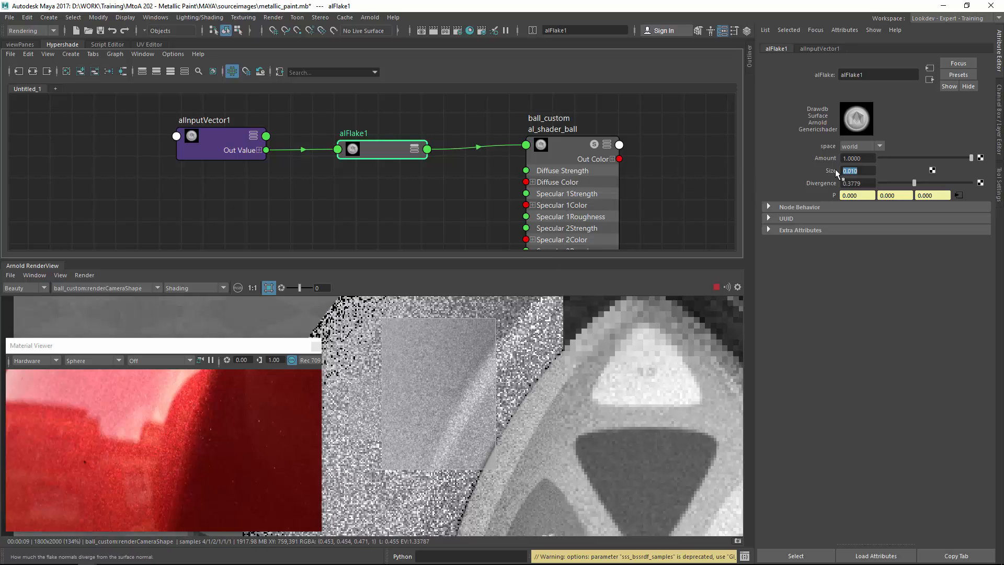
type("20")
key("Return")
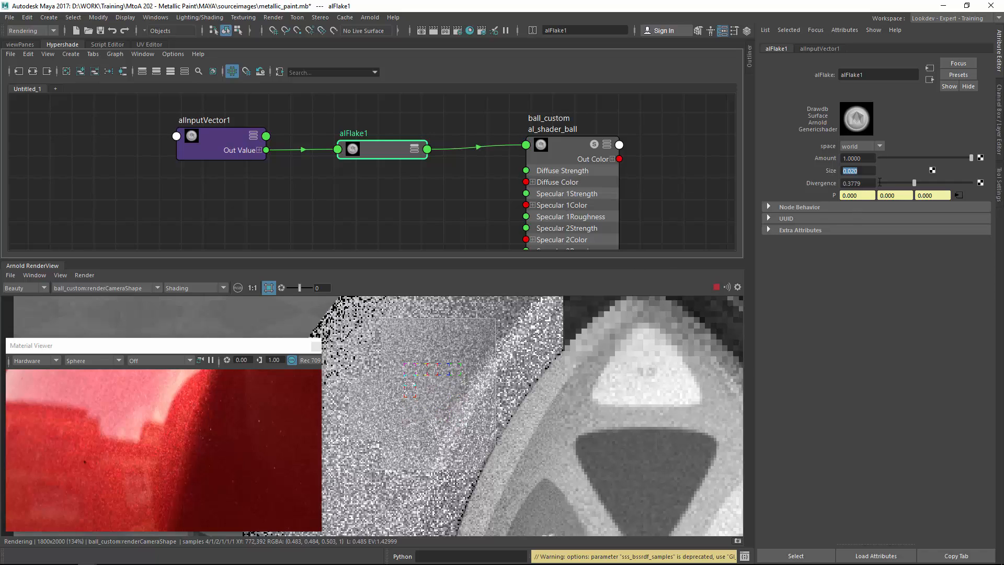
Set alFlake1's divergence to about 0.19.
left_click_drag(914, 183, 865, 184)
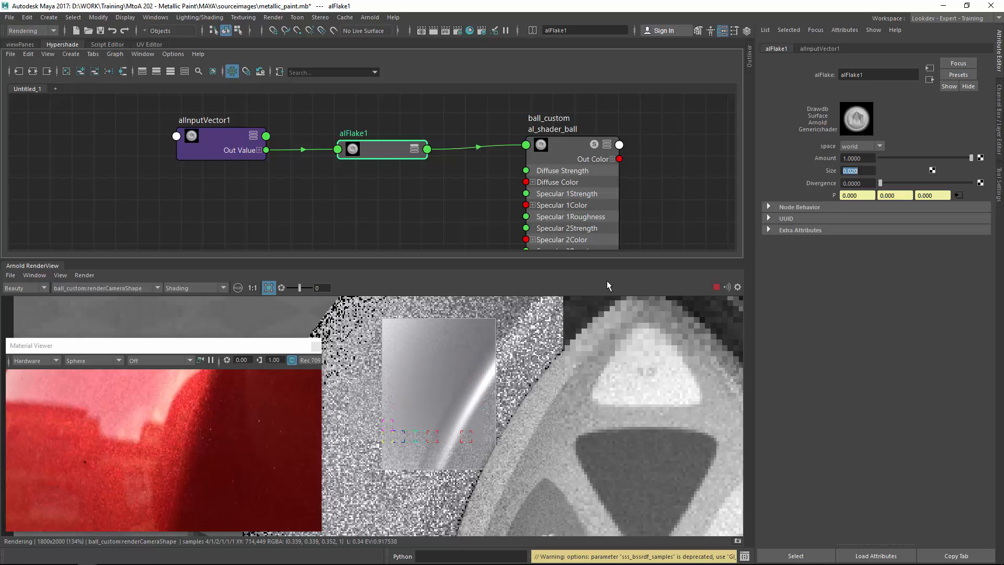
left_click_drag(887, 182, 896, 181)
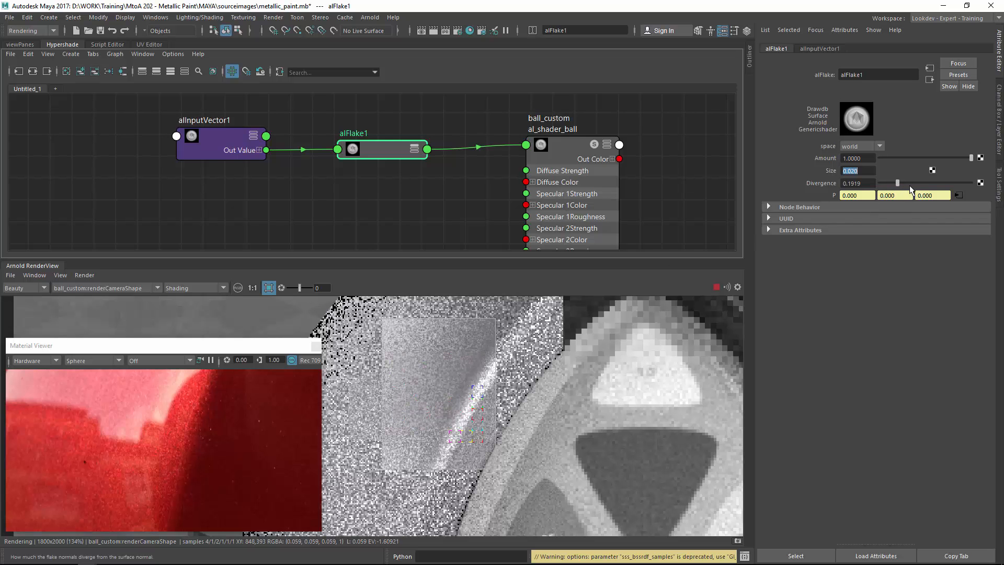
scroll(571, 359, "down", 3)
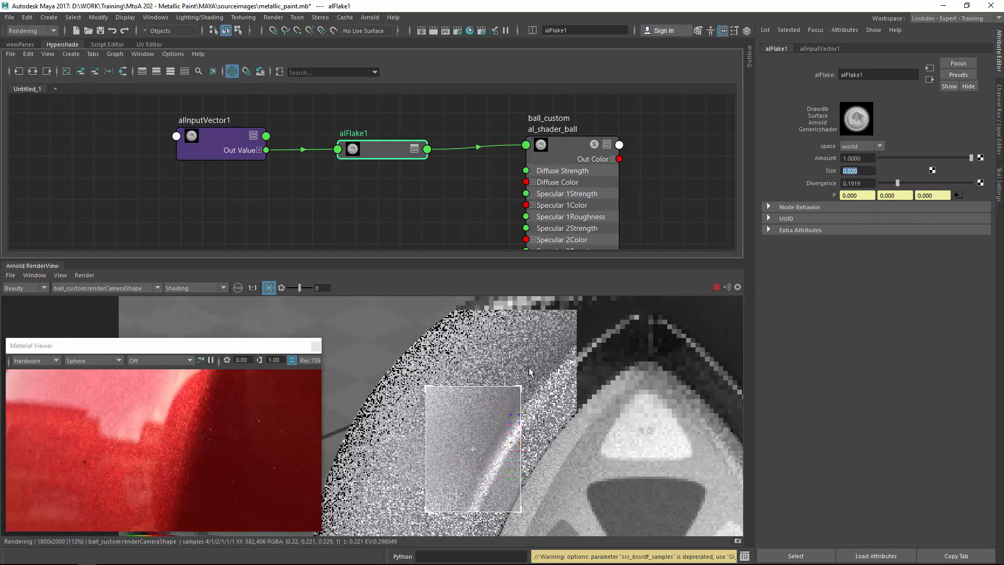
scroll(492, 338, "down", 2)
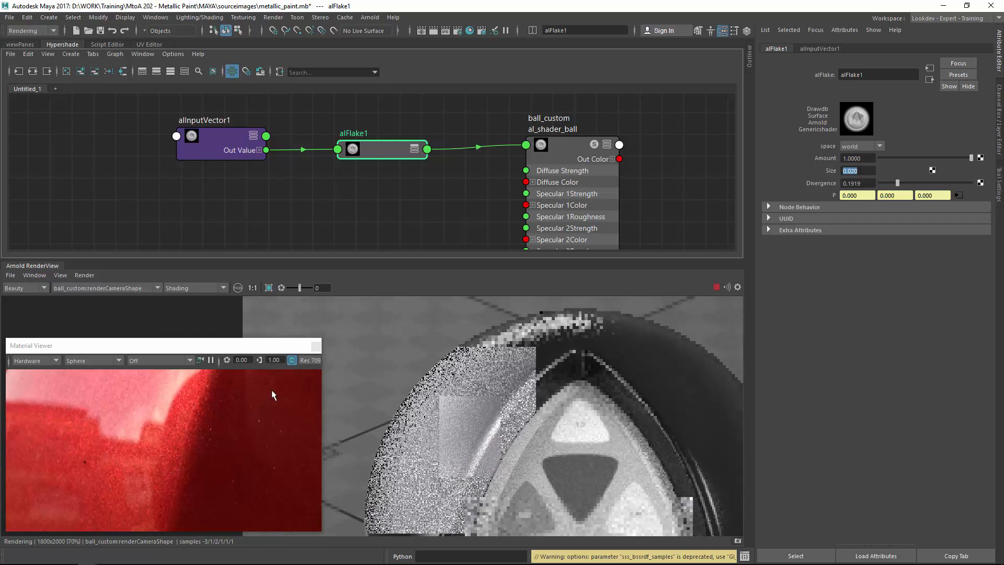
middle_click_drag(558, 324, 495, 291)
scroll(492, 324, "up", 1)
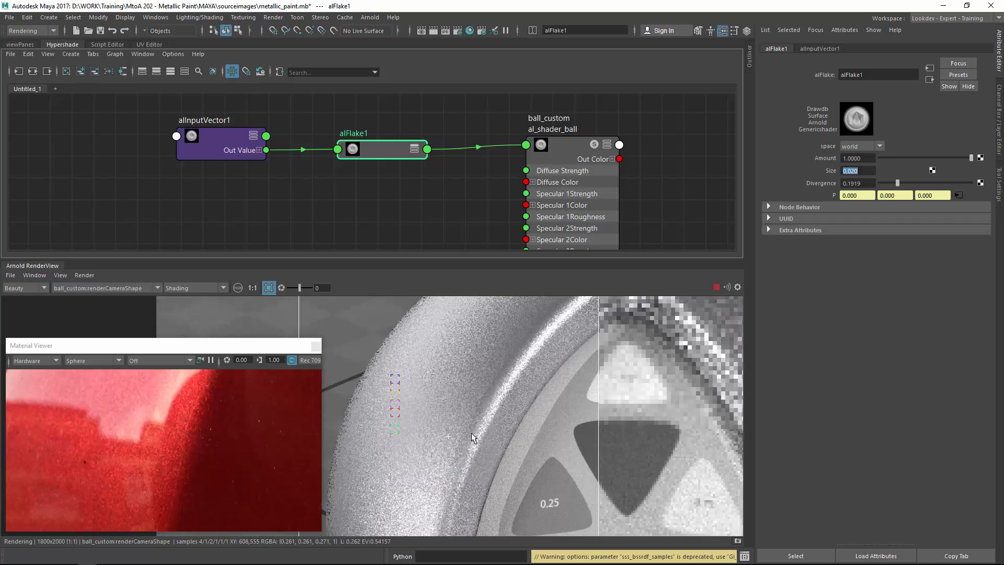
Select al_shader_ball and sample the Specular 2 Fresnel reflectivity color from the red reference photo.
left_click(561, 152)
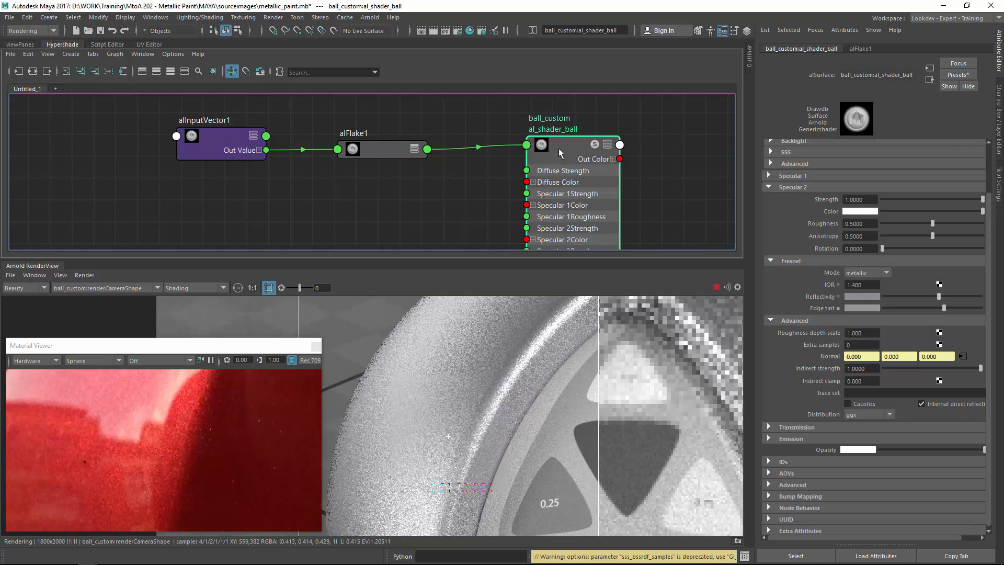
left_click(860, 296)
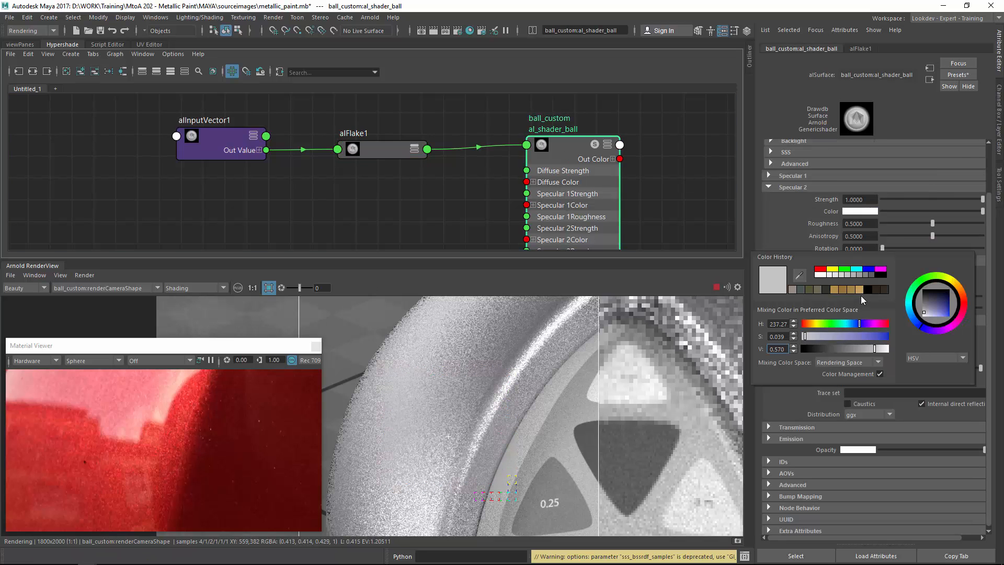
left_click(855, 297)
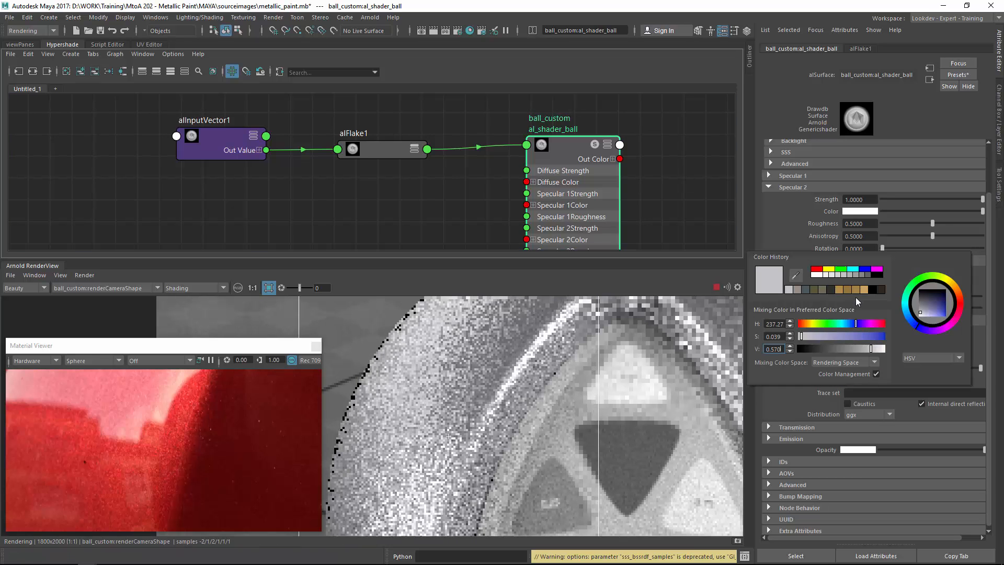
left_click(219, 417)
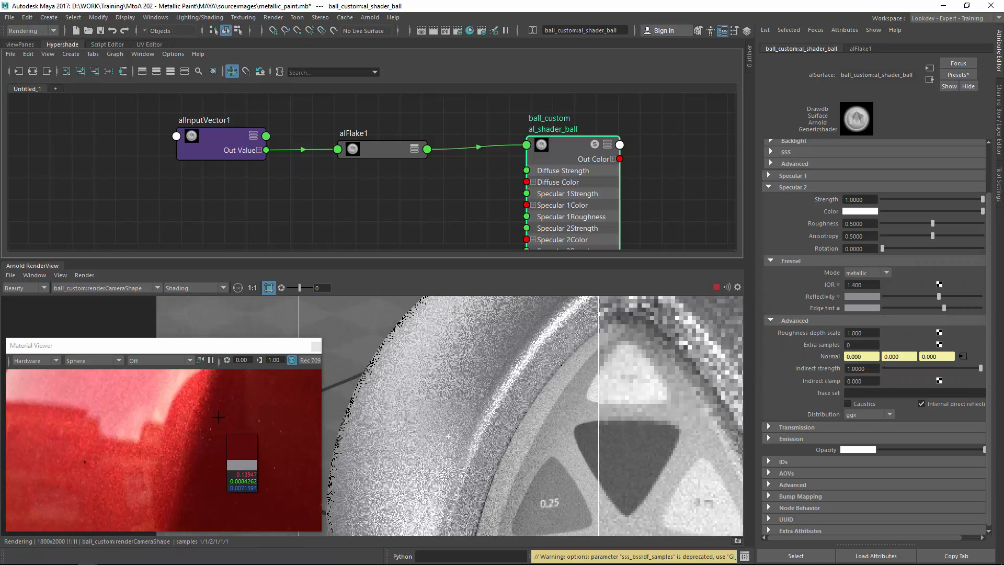
left_click_drag(219, 417, 186, 411)
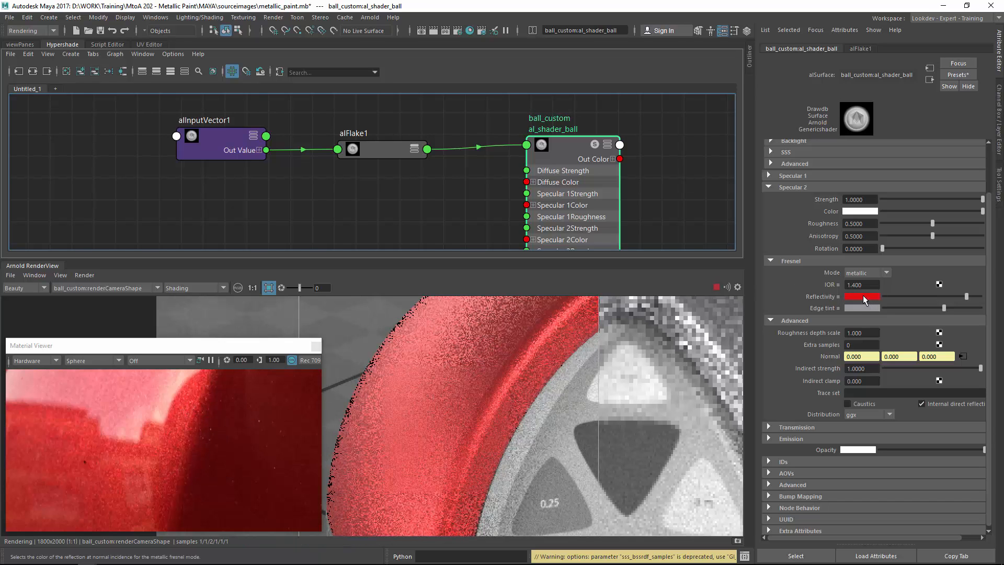
Set the Fresnel edge tint to a bright saturated red and darken the reflectivity color.
left_click(873, 308)
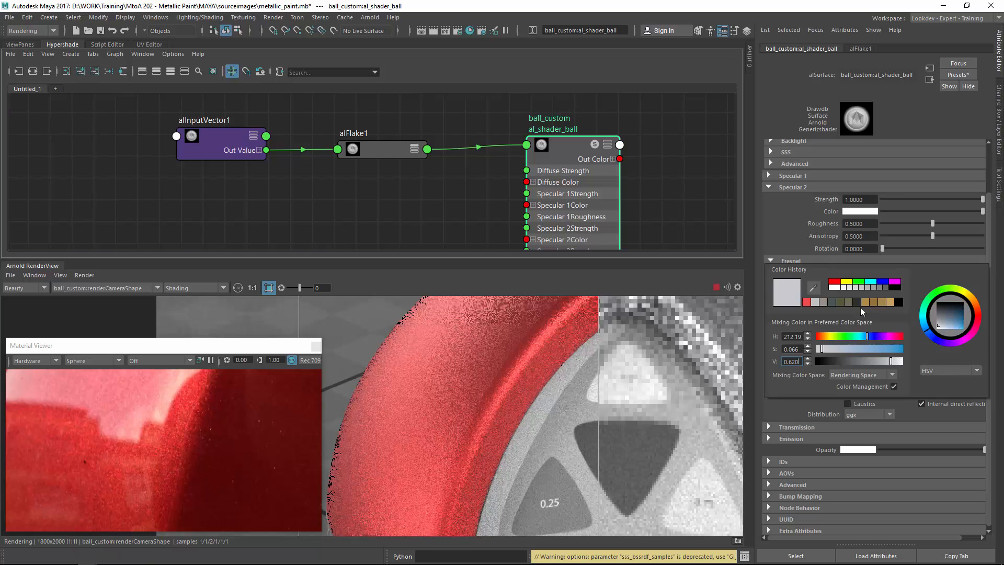
left_click(858, 308)
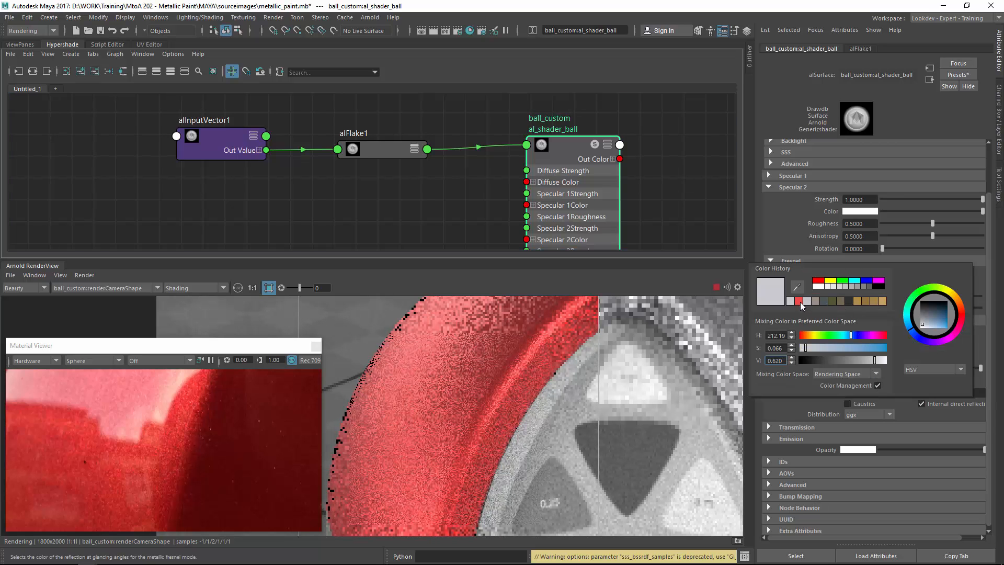
left_click(866, 310)
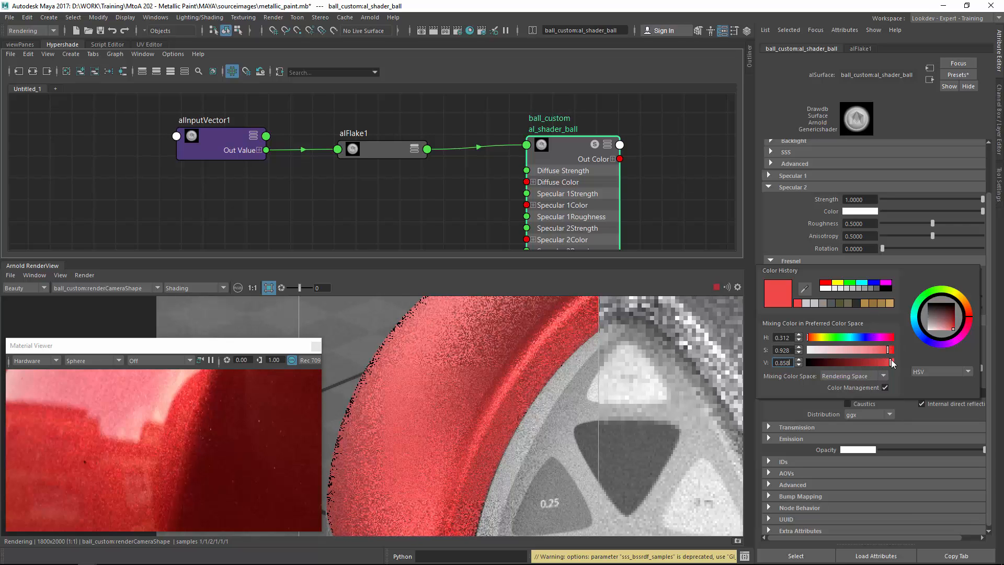
left_click_drag(891, 362, 884, 350)
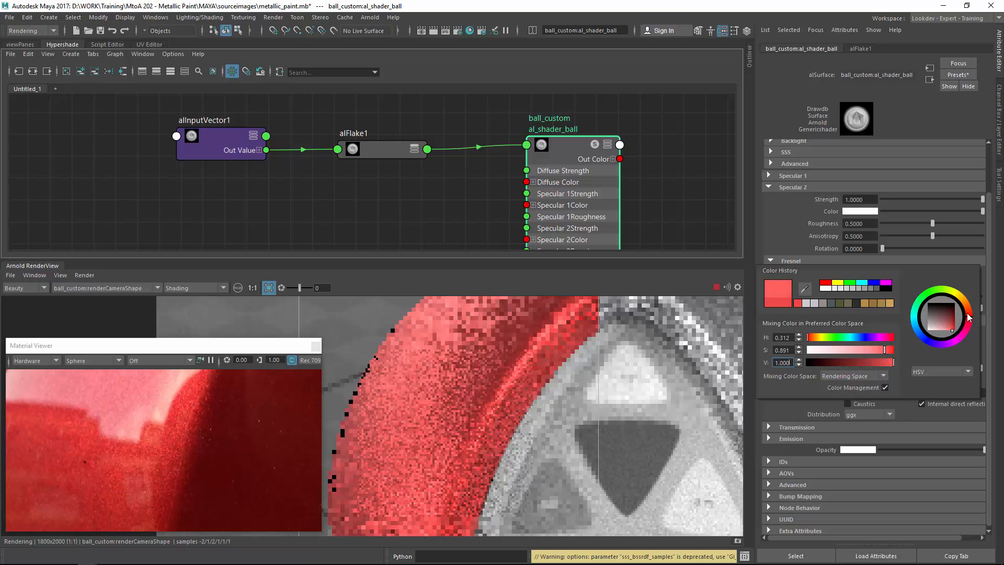
left_click_drag(937, 296, 926, 296)
left_click(877, 299)
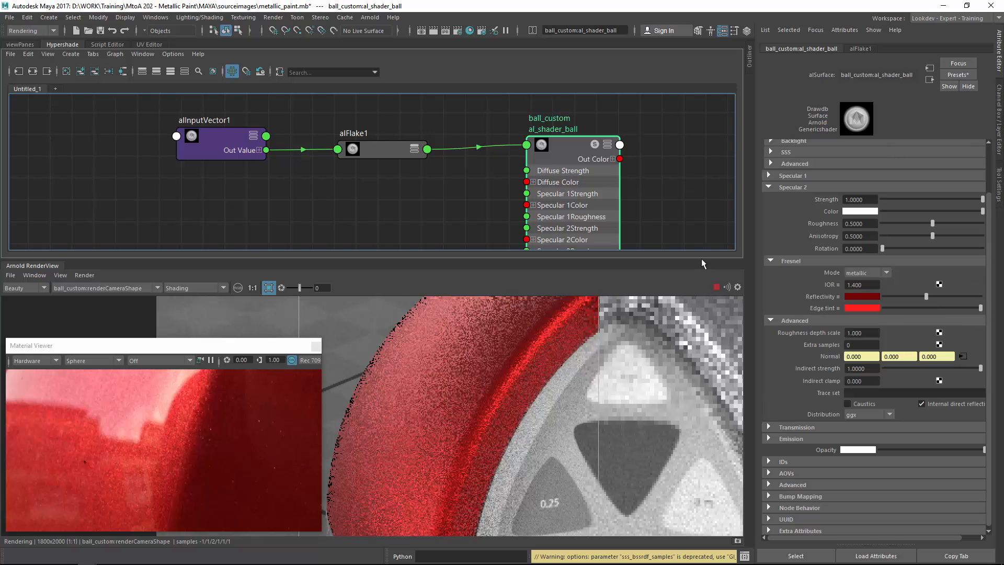
Set the Specular 2 roughness to about 0.33.
mouse_move(496, 373)
middle_mouse_down()
mouse_move(427, 438)
mouse_move(450, 361)
mouse_move(484, 357)
middle_mouse_up()
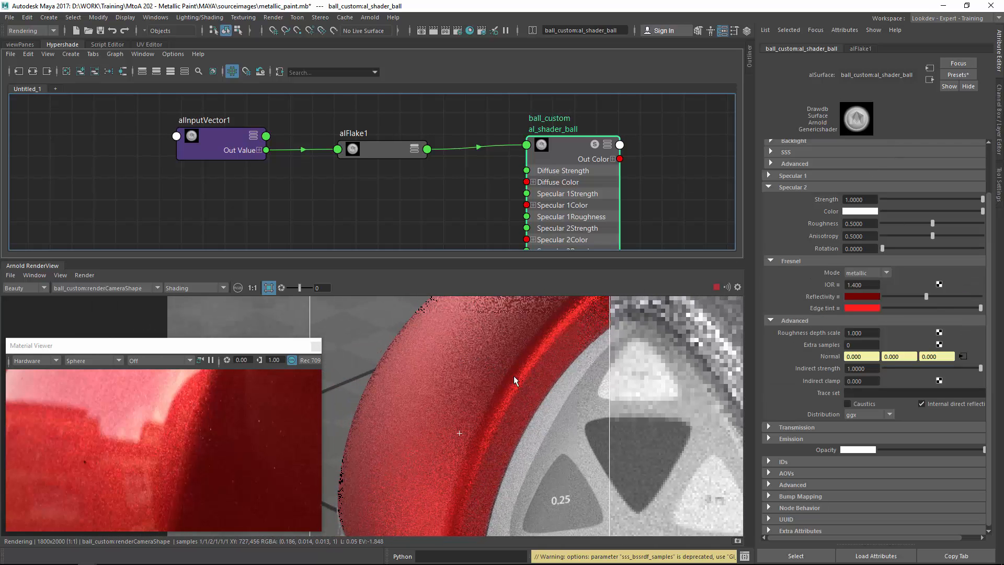
scroll(477, 363, "down", 5)
middle_click_drag(471, 374, 517, 419)
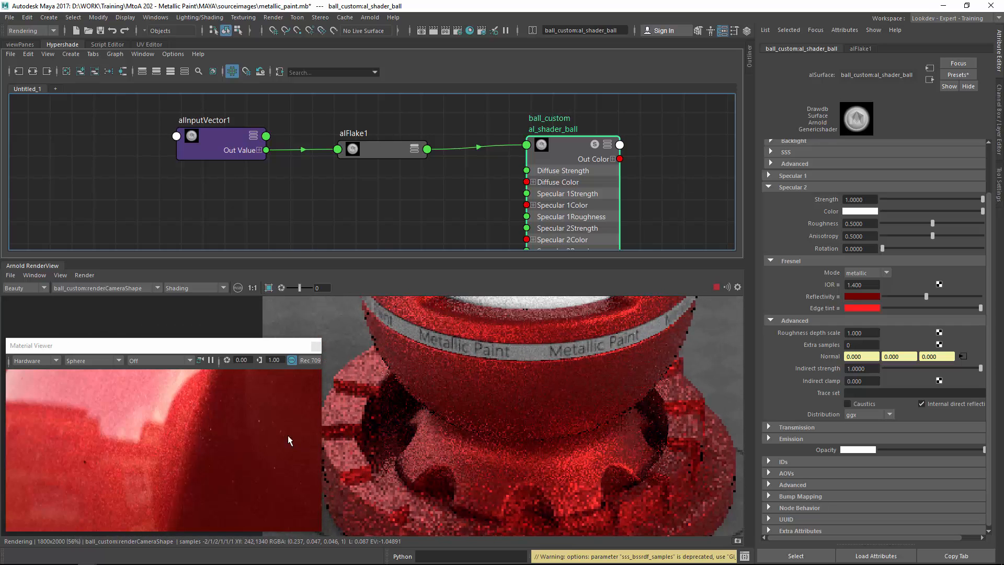
right_click_drag(287, 438, 244, 450, "alt")
right_click_drag(170, 465, 272, 461, "alt")
middle_click_drag(177, 434, 193, 494, "alt")
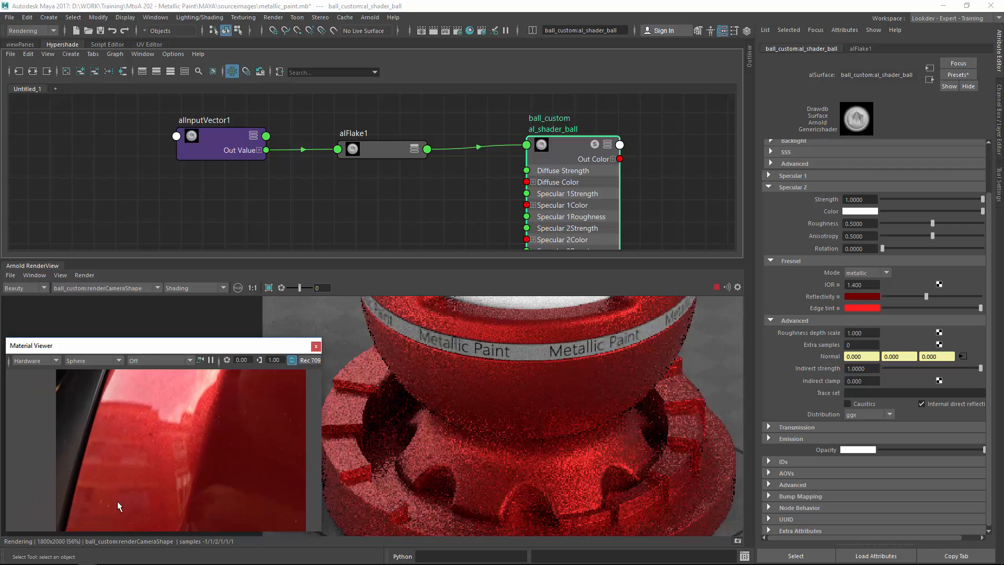
middle_click_drag(440, 378, 454, 502, "alt")
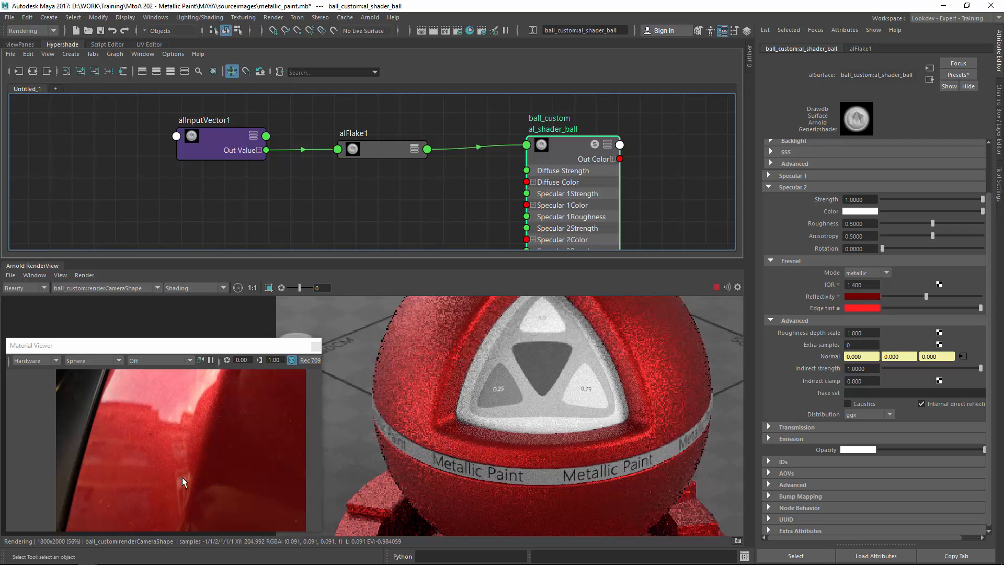
middle_click_drag(635, 349, 557, 411, "alt")
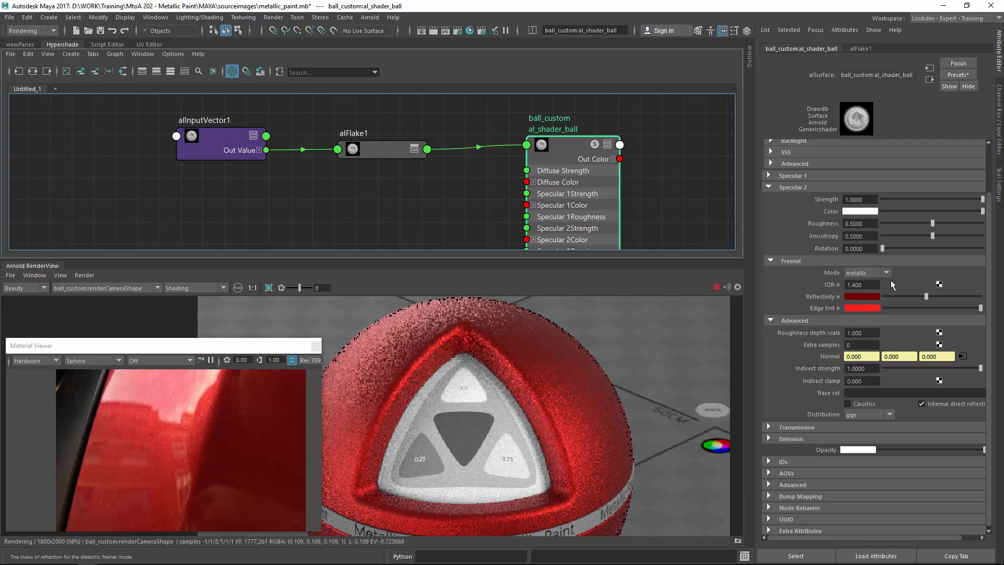
left_click_drag(932, 224, 915, 224)
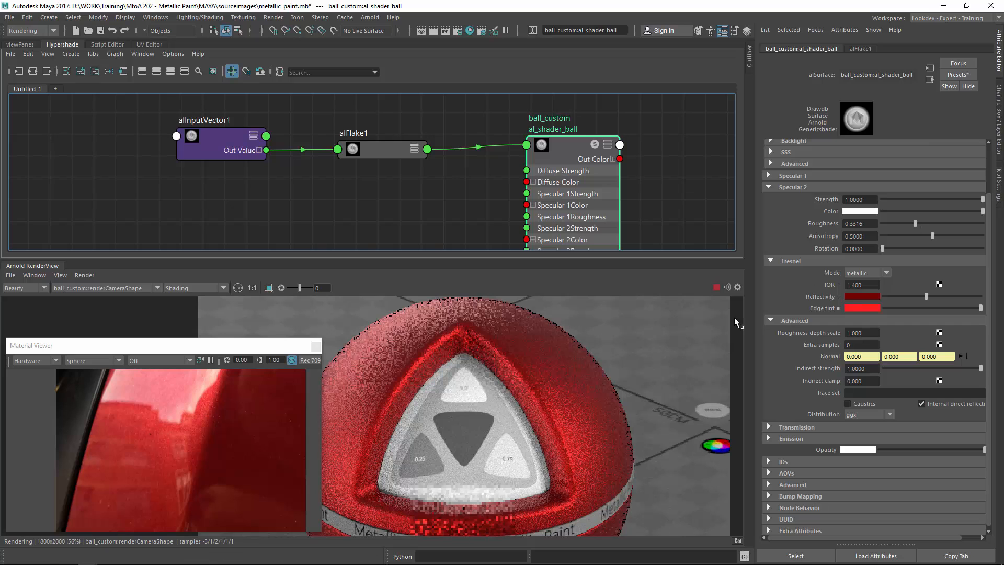
Render a close-up region of the ball and set the Specular 2 roughness to about 0.42.
mouse_move(633, 343)
left_mouse_down("shift")
mouse_move(574, 413)
mouse_move(492, 461)
left_mouse_up("shift")
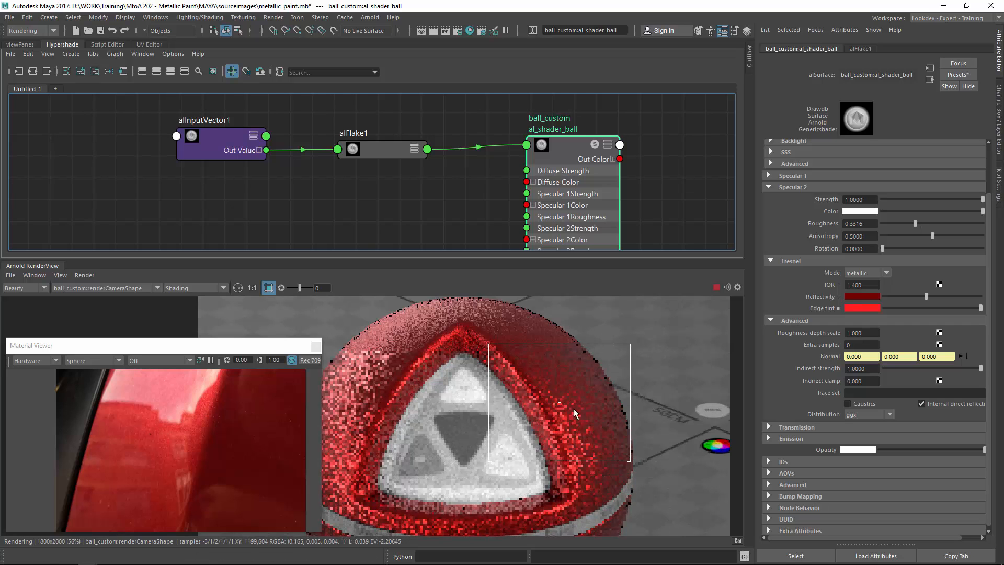
mouse_move(557, 408)
middle_mouse_down("alt")
mouse_move(464, 413)
mouse_move(484, 364)
middle_mouse_up("alt")
scroll(484, 363, "up", 2)
middle_click_drag(580, 334, 518, 444, "alt")
middle_click_drag(431, 454, 683, 400, "alt")
middle_click_drag(471, 403, 492, 466, "alt")
left_click_drag(372, 337, 592, 493, "shift")
middle_click_drag(591, 492, 587, 412, "alt")
scroll(586, 412, "up", 1)
middle_click_drag(471, 355, 526, 420, "alt")
left_click_drag(915, 224, 894, 225)
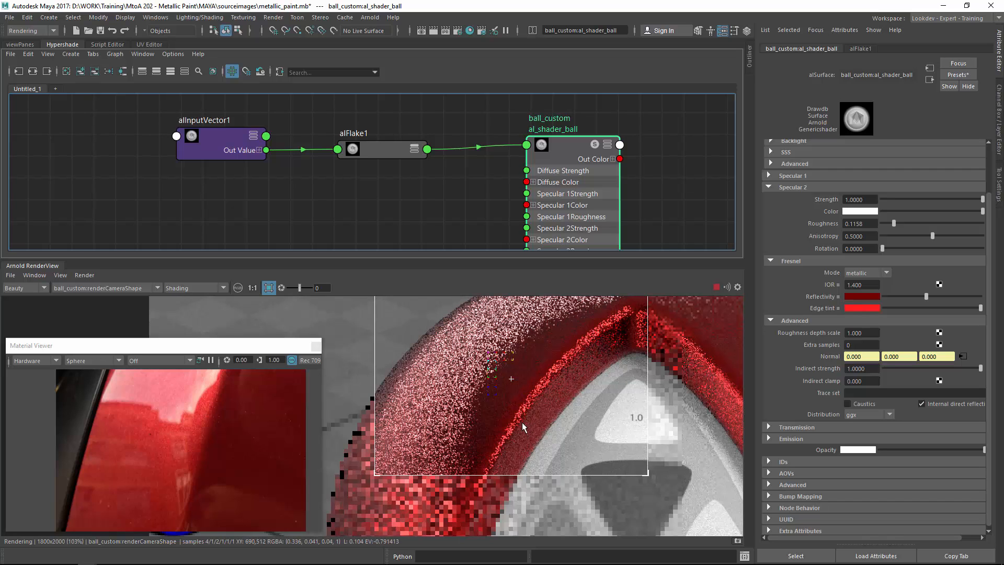
left_click_drag(895, 223, 924, 223)
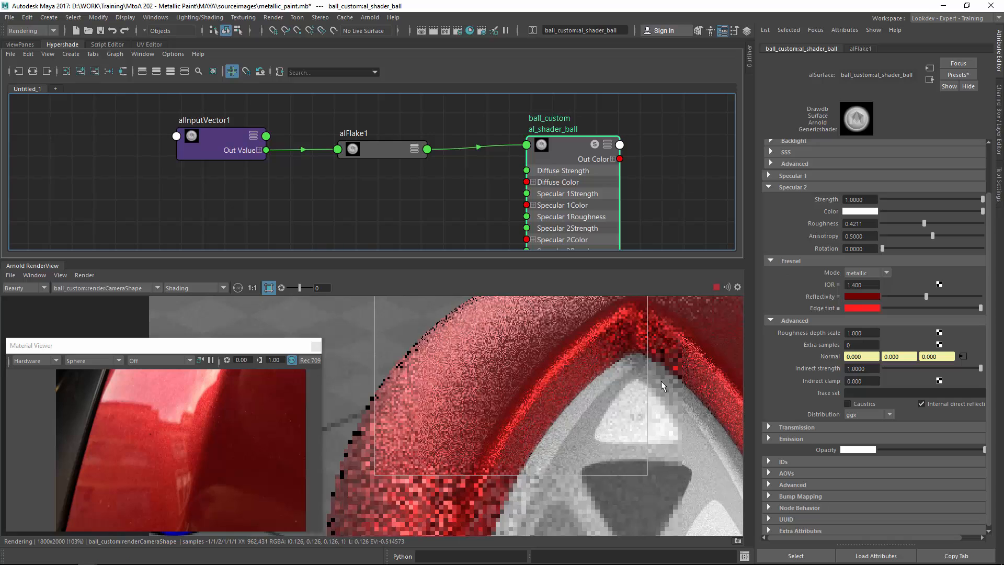
Render another region and brighten the Fresnel reflectivity color slightly.
middle_click_drag(666, 385, 597, 362)
right_click_drag(653, 390, 744, 387, "alt")
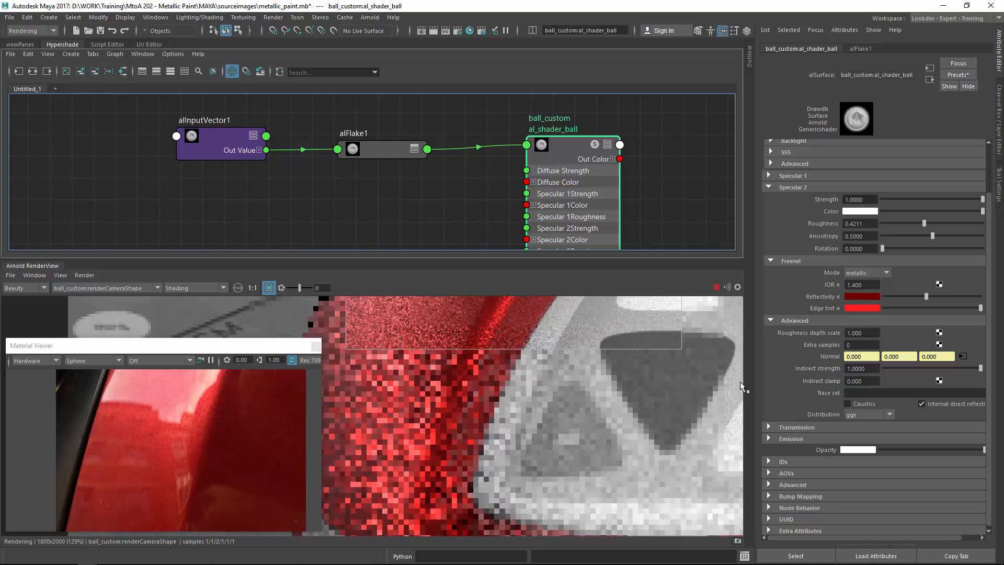
middle_click_drag(593, 366, 645, 442)
left_click_drag(382, 343, 605, 465)
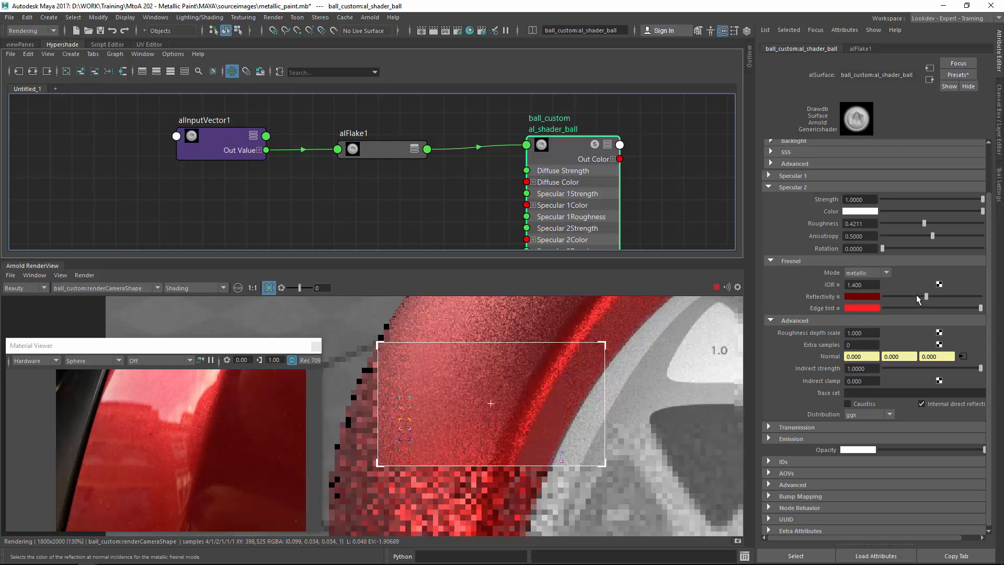
left_click_drag(916, 295, 937, 293)
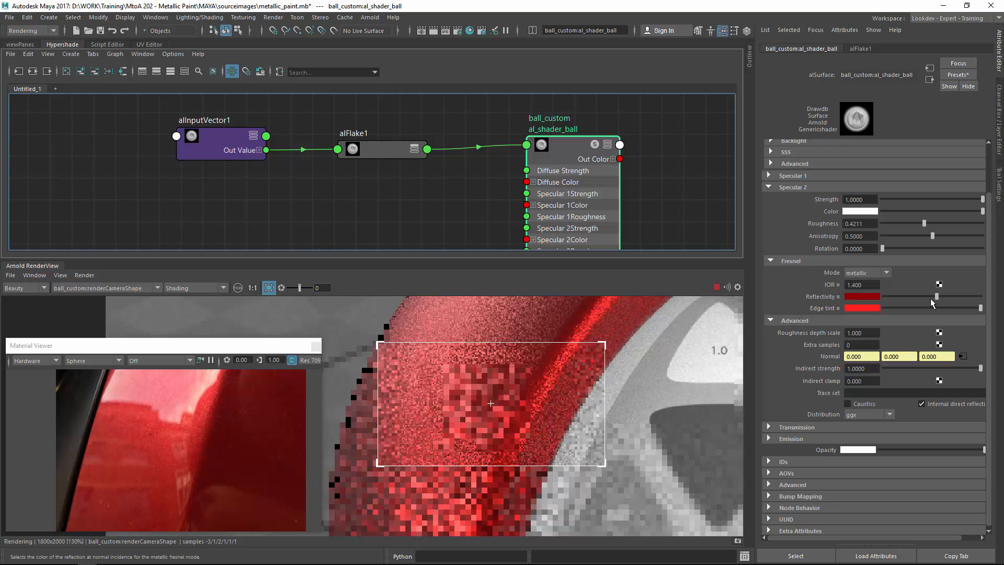
Set the render view's test resolution to 100%.
scroll(649, 382, "down", 2)
middle_click_drag(635, 387, 494, 434)
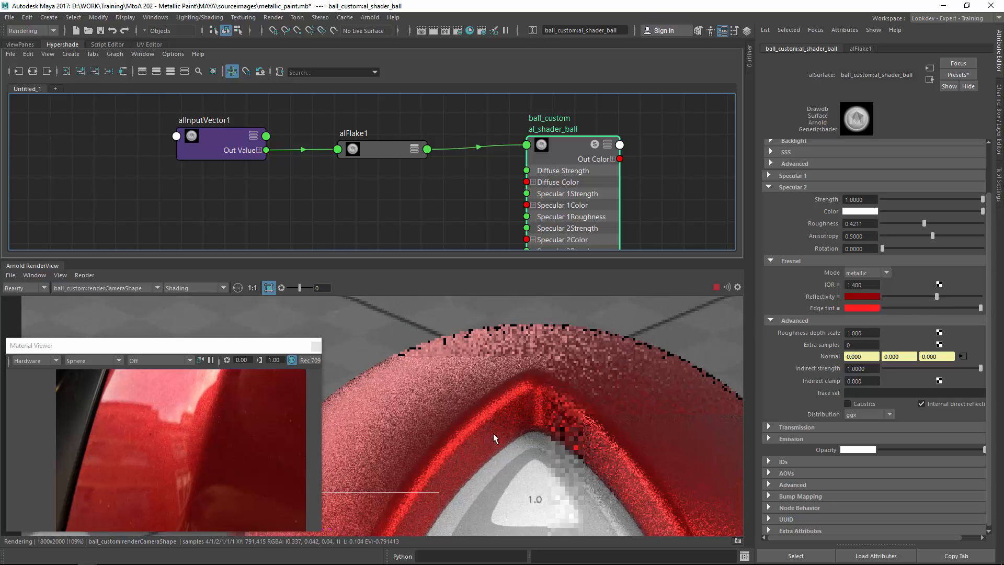
left_click_drag(589, 343, 462, 457)
middle_click_drag(589, 496, 499, 416)
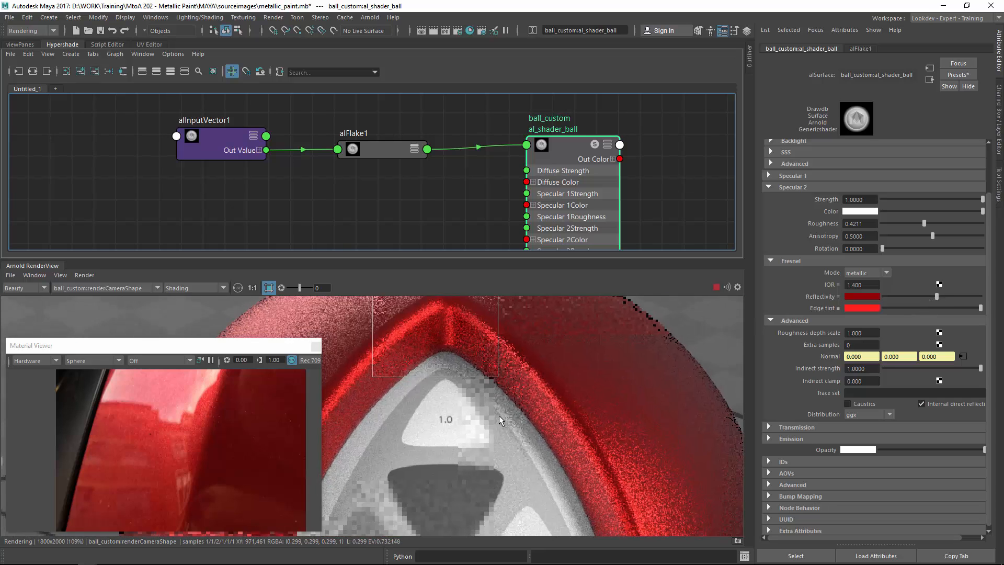
middle_click_drag(530, 465, 580, 497)
middle_click_drag(495, 401, 575, 417)
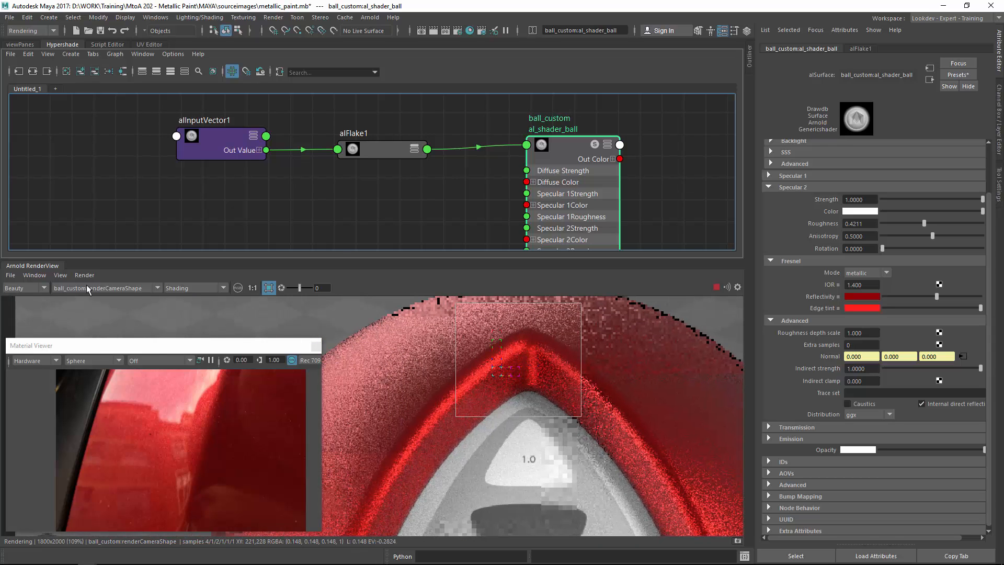
left_click(61, 275)
mouse_move(105, 374)
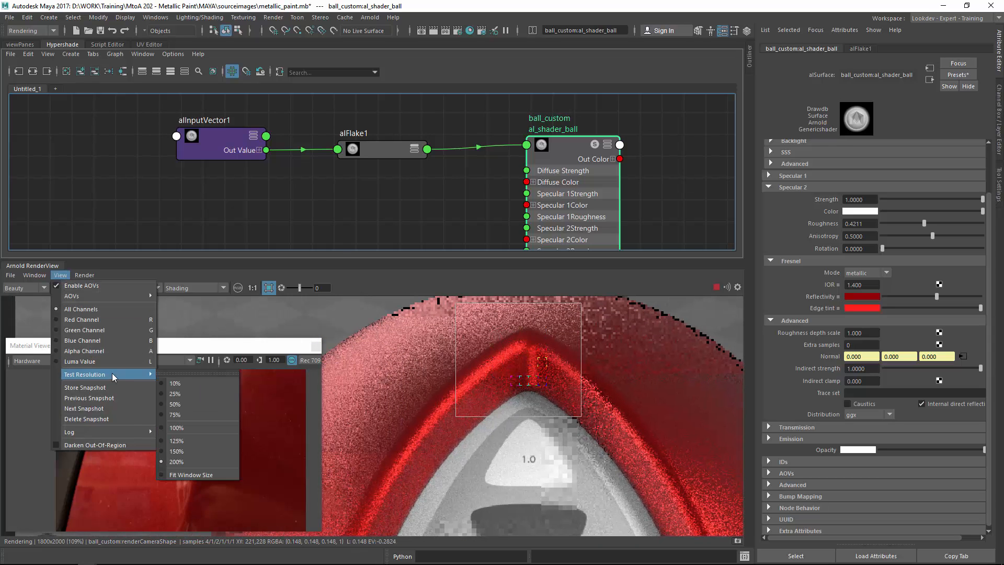
left_click(194, 428)
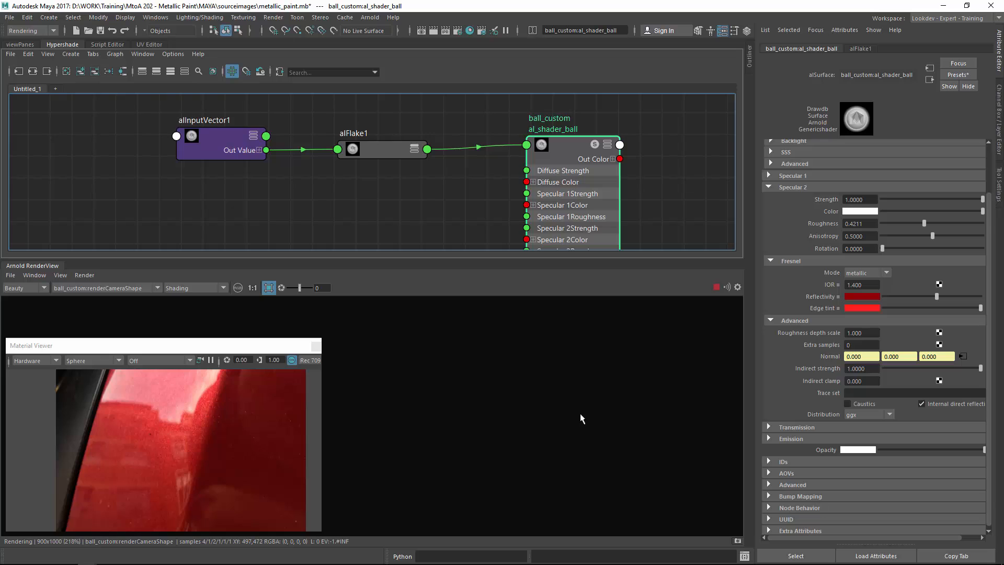
Save the scene and render a region over the top of the ball.
left_click(253, 288)
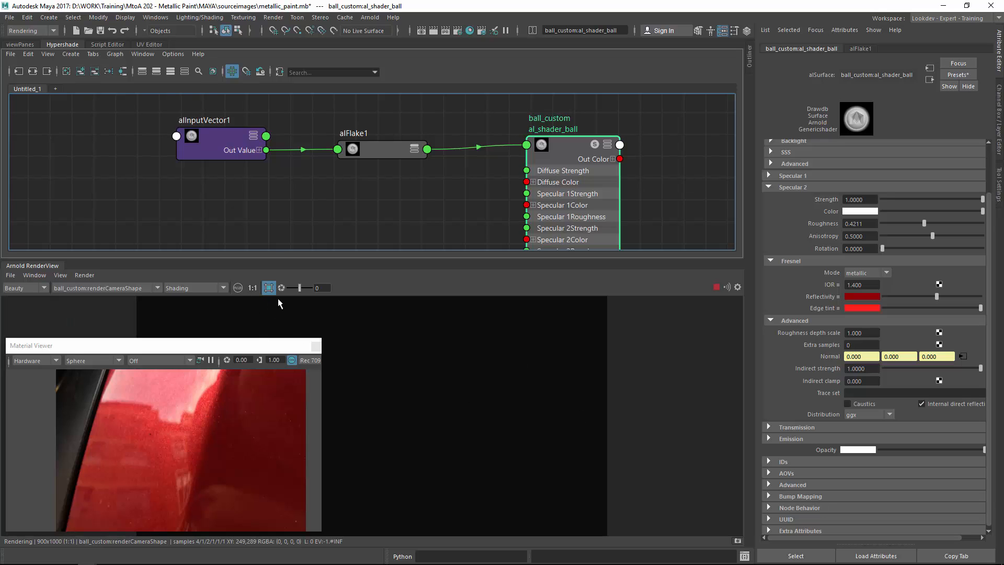
left_click(100, 32)
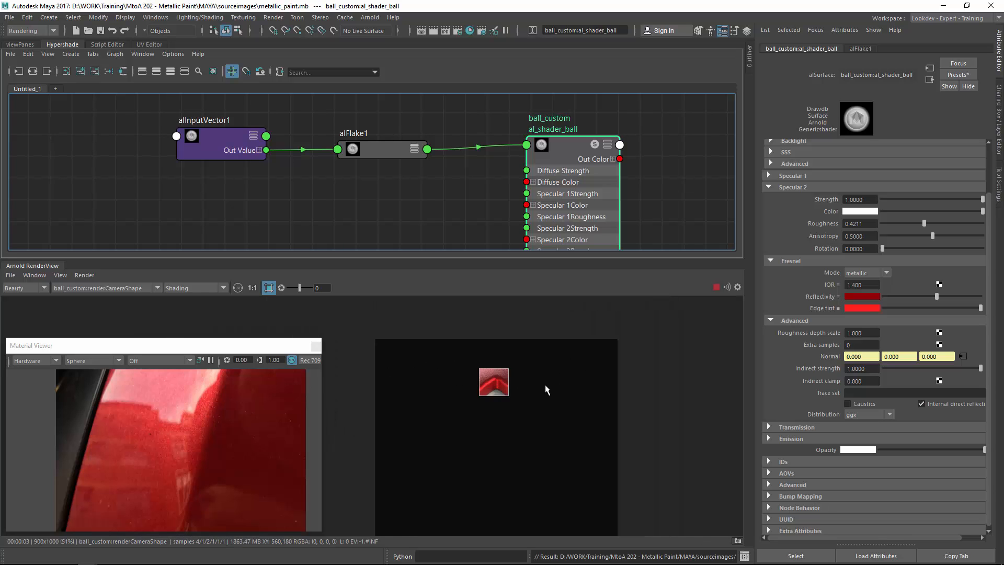
scroll(556, 403, "up", 3)
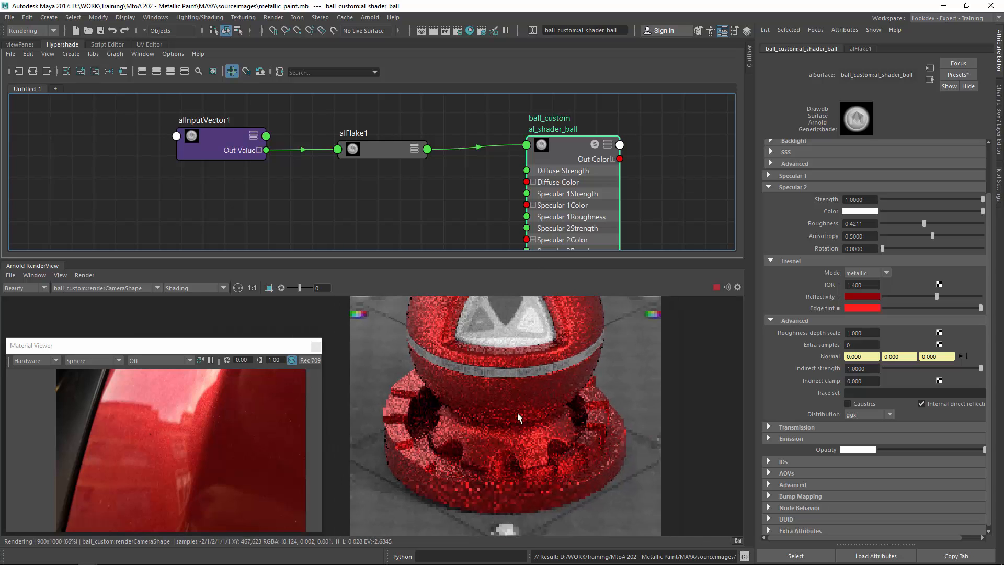
scroll(631, 382, "up", 7)
middle_click_drag(484, 426, 560, 426)
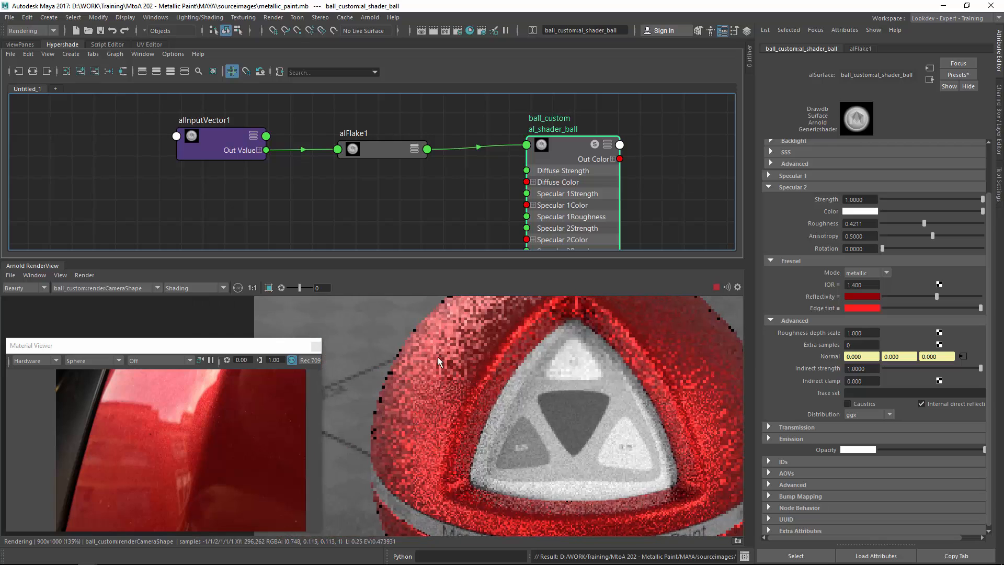
left_click_drag(360, 311, 545, 458, "shift")
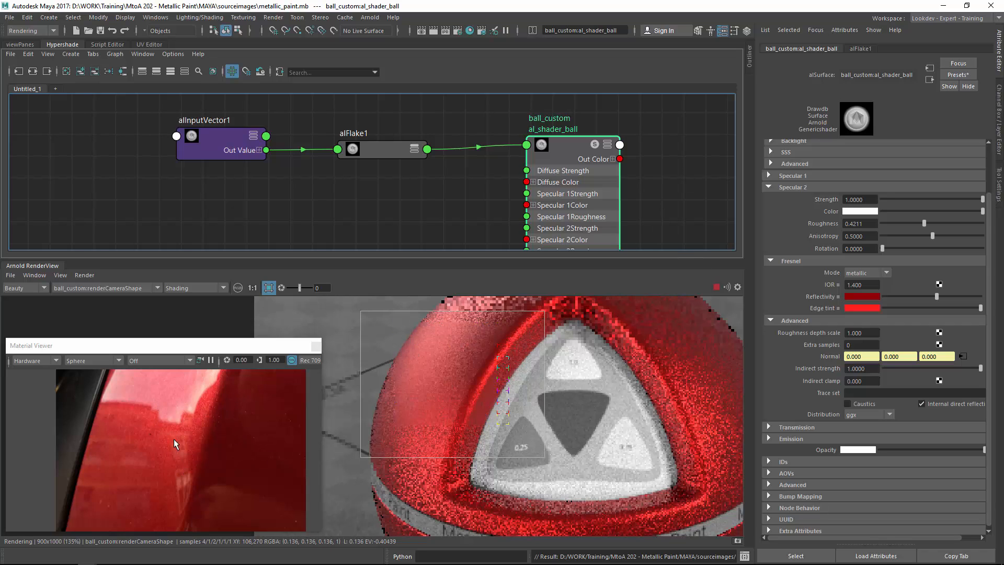
Examine the shader's Specular 1 settings, including its Fresnel and Advanced sections.
left_click(792, 188)
left_click(802, 229)
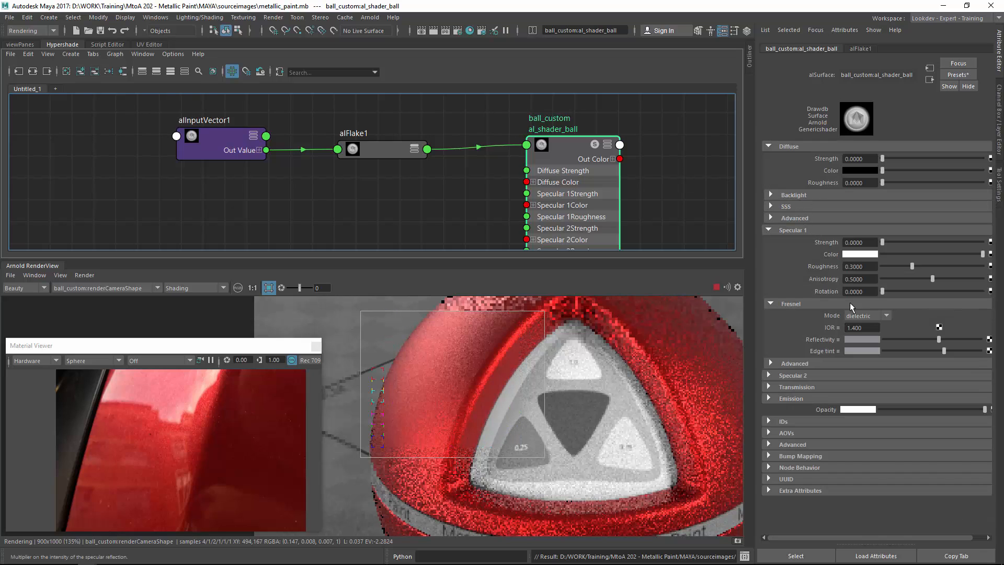
left_click(805, 363)
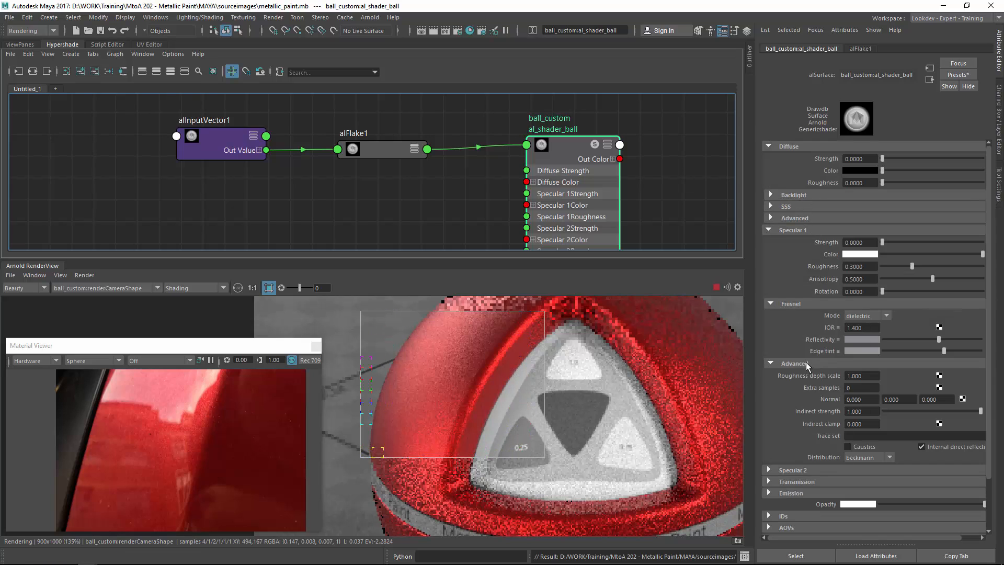
left_click(806, 363)
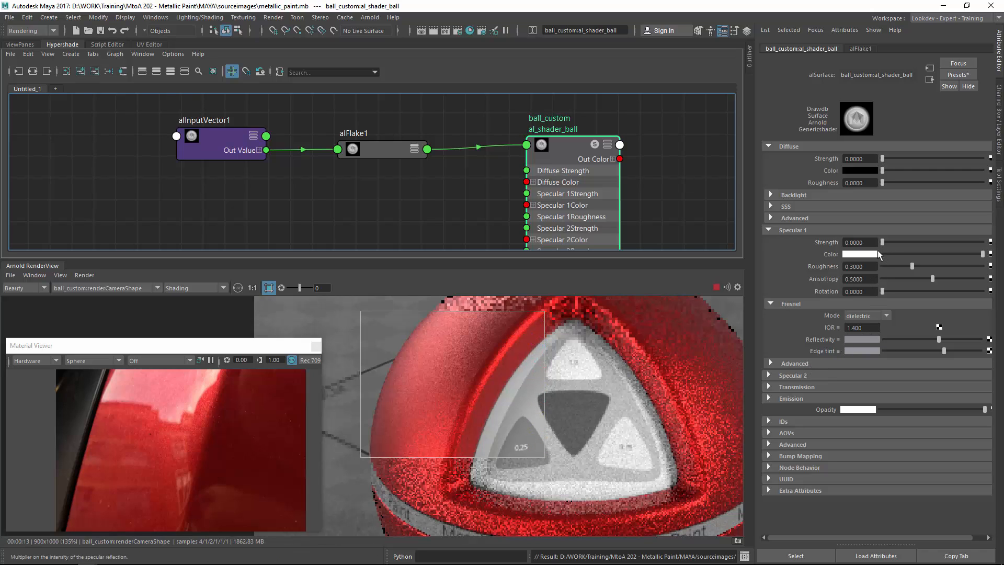
Set the Specular 1 strength to 1 and its roughness to 0.025.
left_click_drag(883, 242, 1003, 252)
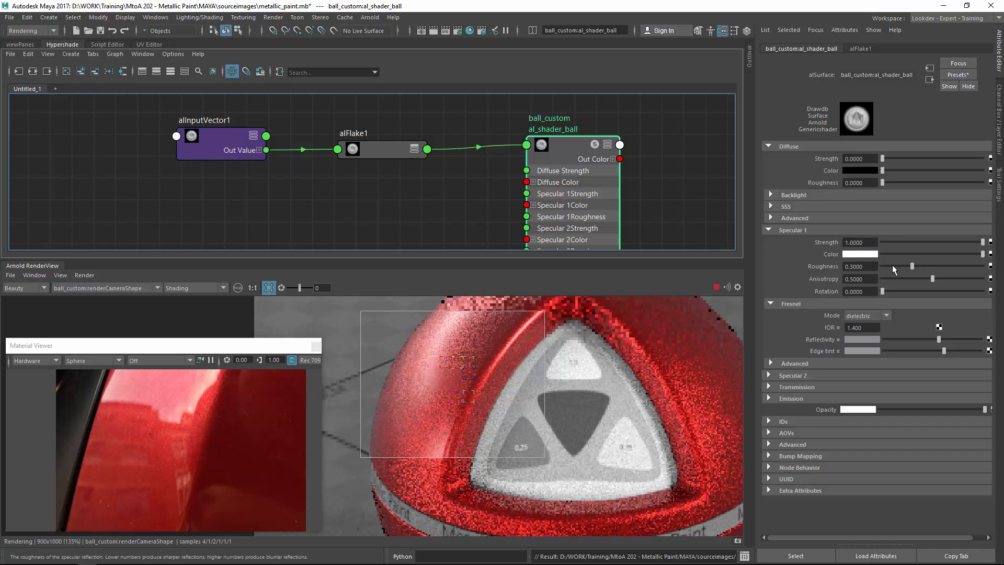
left_click(858, 267)
type("0.0")
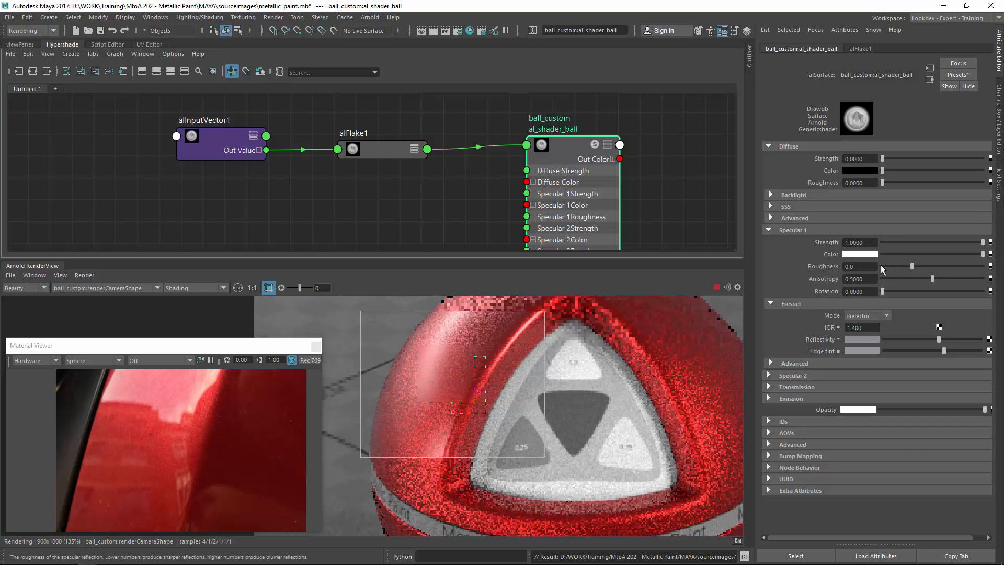
type("25")
key("Return")
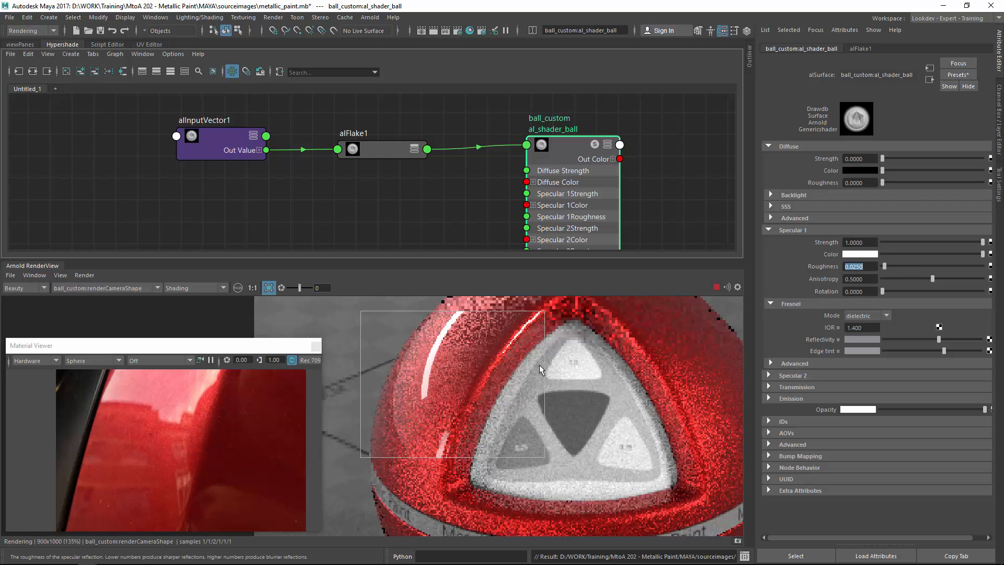
Inspect the sharper highlight on the rendered ball up close.
mouse_move(443, 428)
middle_mouse_down()
mouse_move(444, 373)
mouse_move(429, 425)
middle_mouse_up()
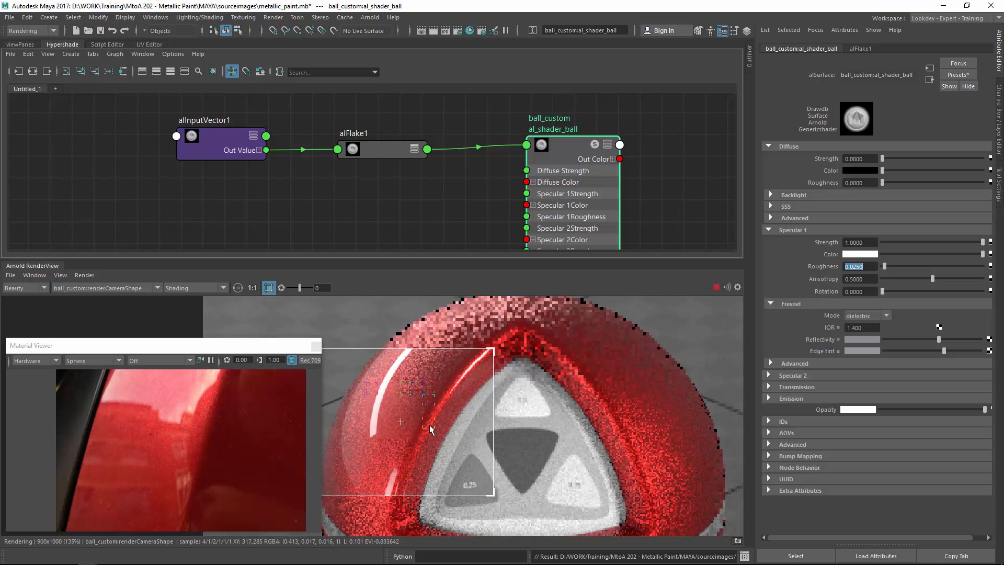
scroll(466, 364, "down", 3)
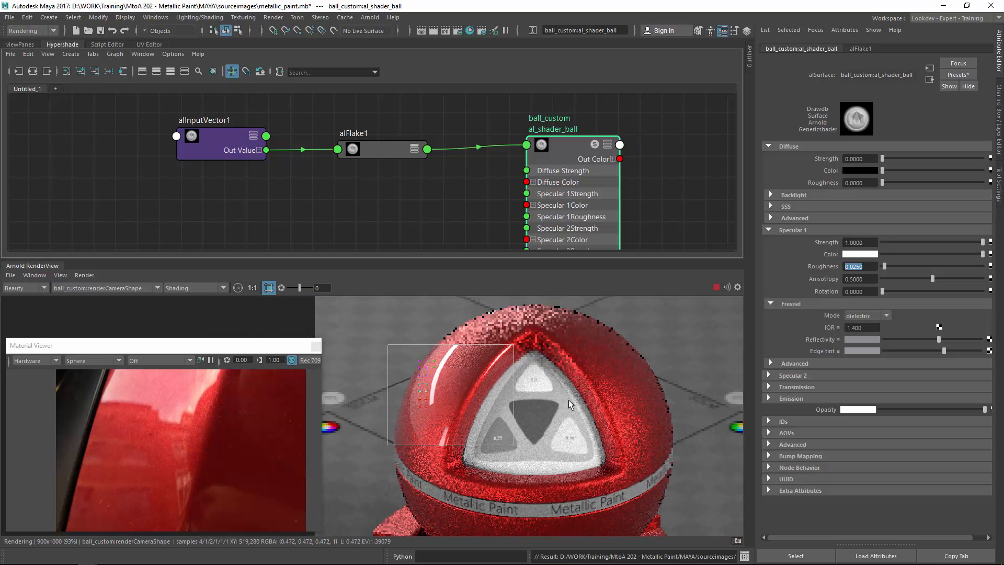
left_click(566, 402, "shift")
middle_click_drag(564, 400, 585, 386)
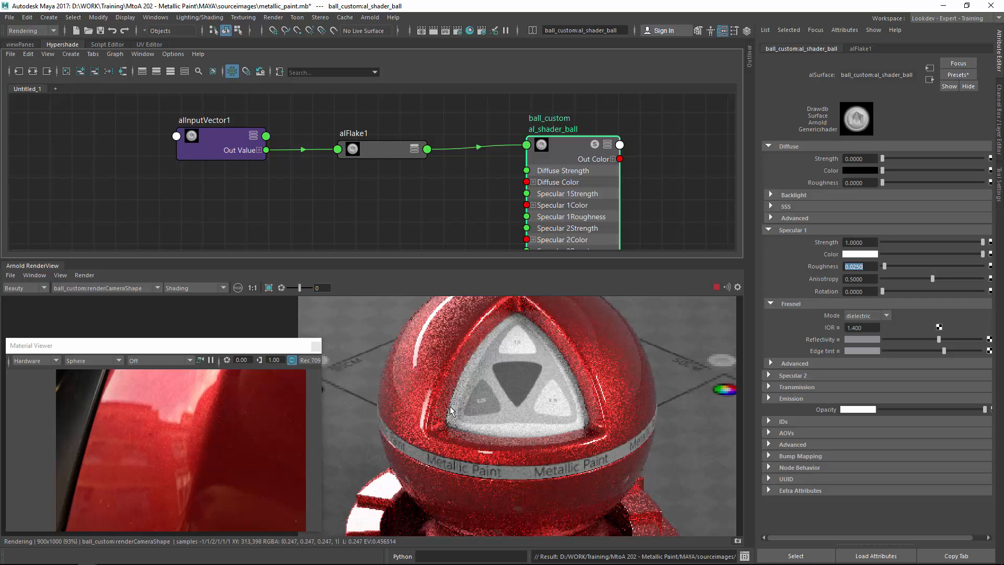
middle_click_drag(454, 395, 463, 409)
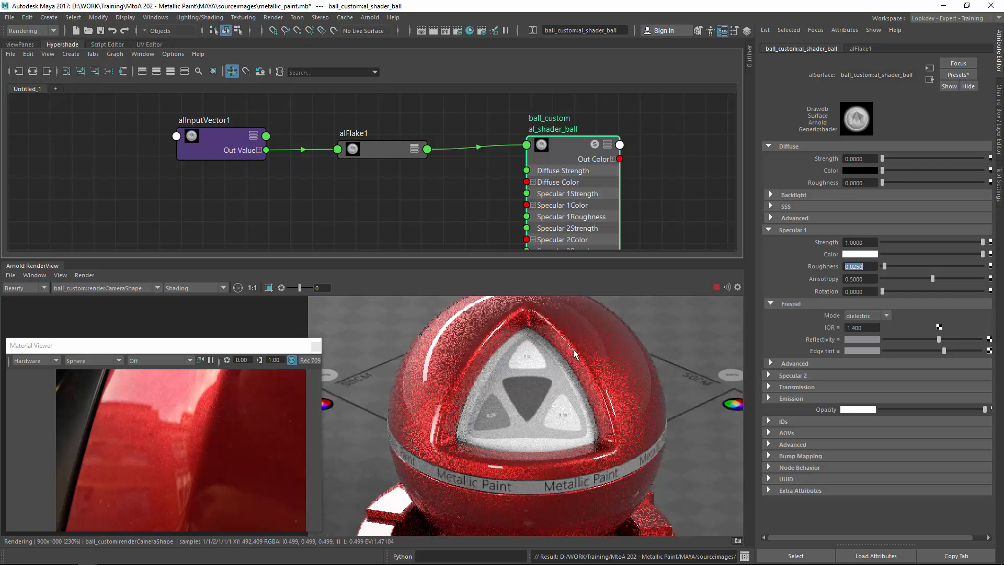
scroll(549, 345, "up", 3)
left_click(566, 422)
scroll(498, 395, "up", 4)
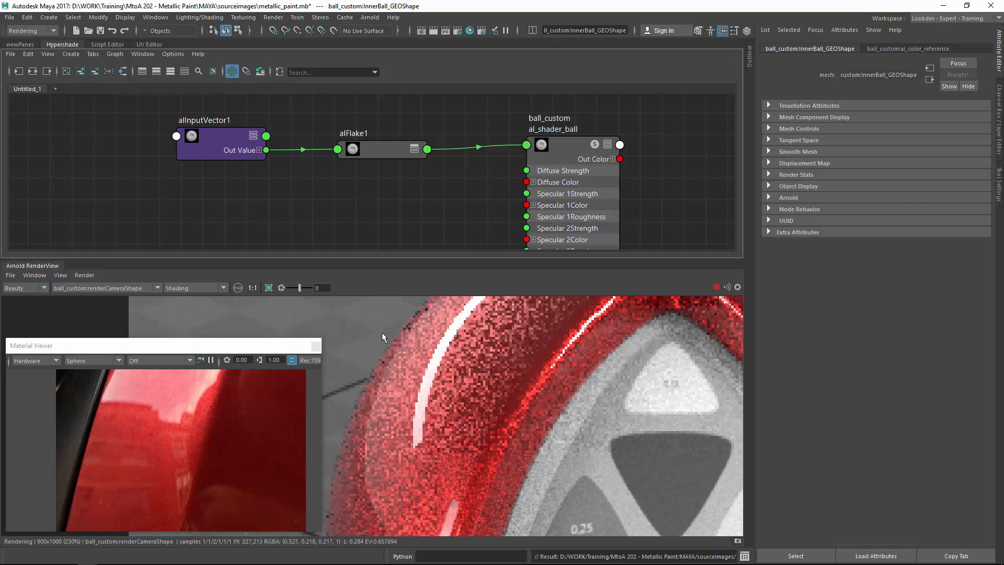
Render a cropped region over the ball's upper edge to check the reflection.
left_click_drag(343, 312, 590, 536)
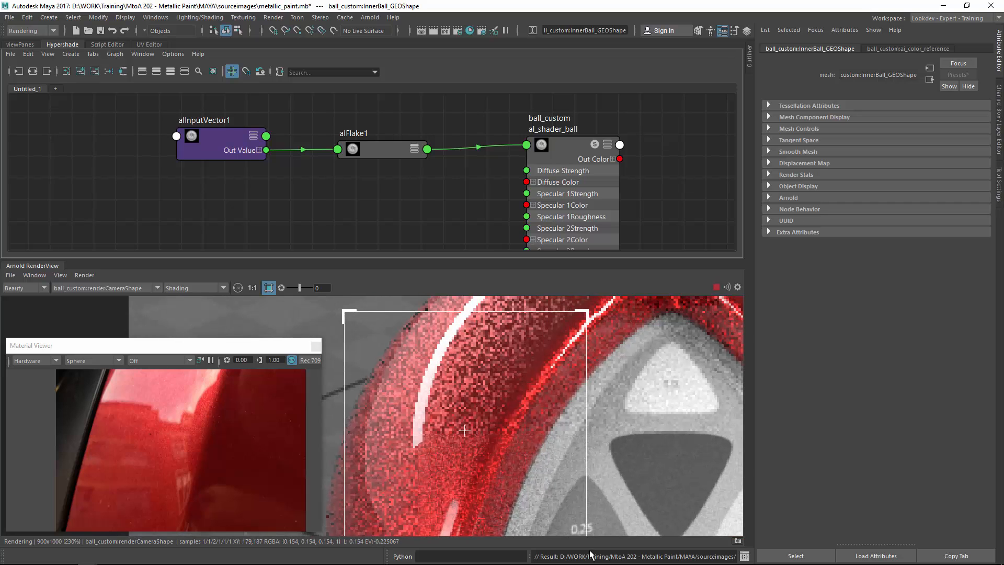
left_click(73, 276)
left_click(108, 322)
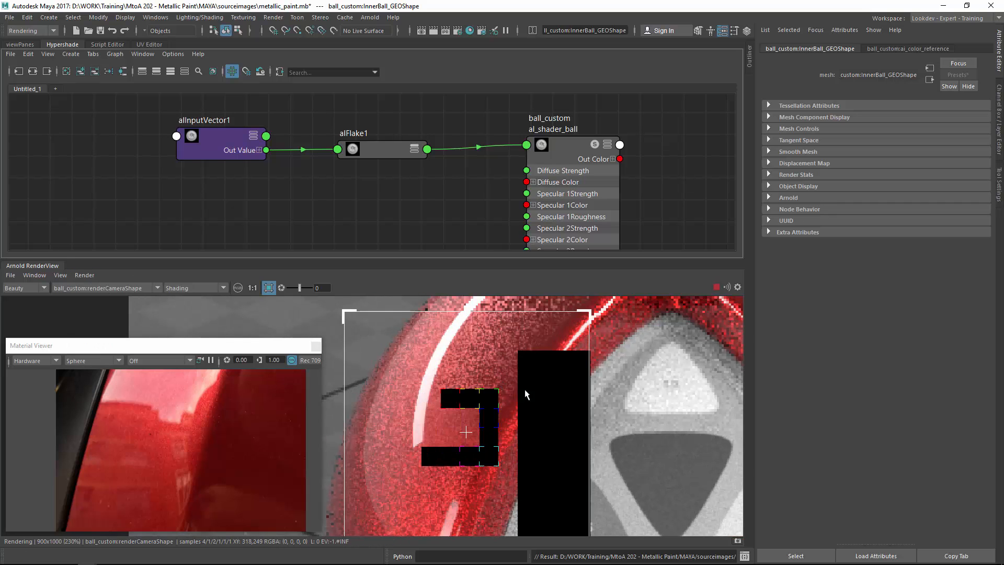
mouse_move(526, 389)
middle_mouse_down()
mouse_move(513, 319)
mouse_move(521, 380)
middle_mouse_up()
scroll(485, 361, "down", 1)
mouse_move(423, 307)
middle_mouse_down()
mouse_move(454, 354)
mouse_move(425, 304)
middle_mouse_up()
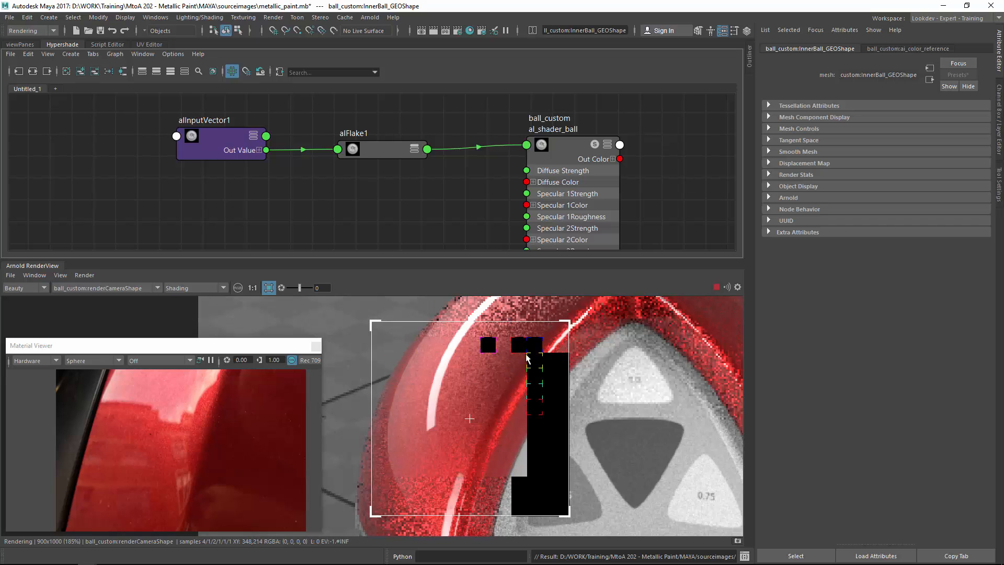
left_click(476, 372)
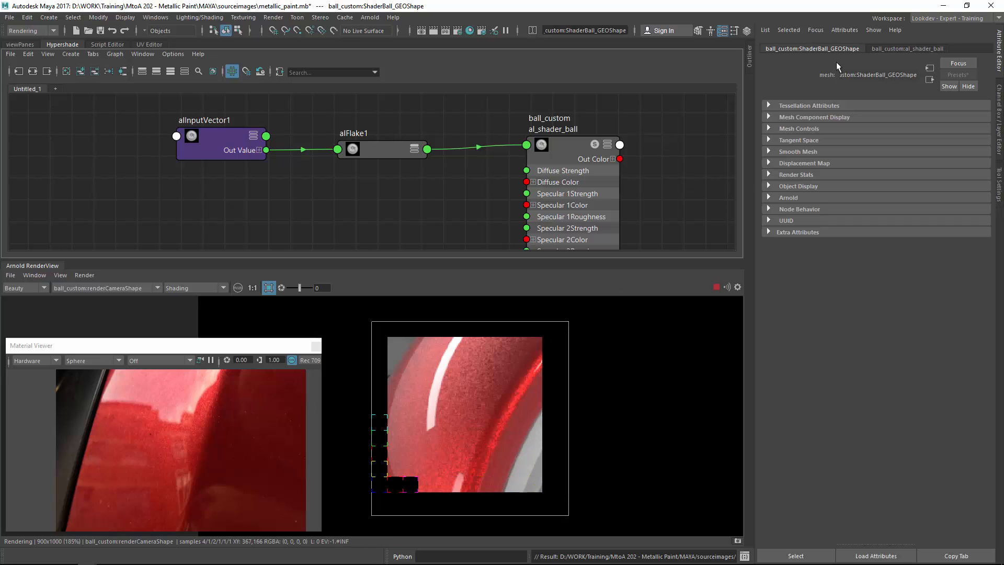
Set the shader's Fresnel IOR to 1.3.
left_click(889, 49)
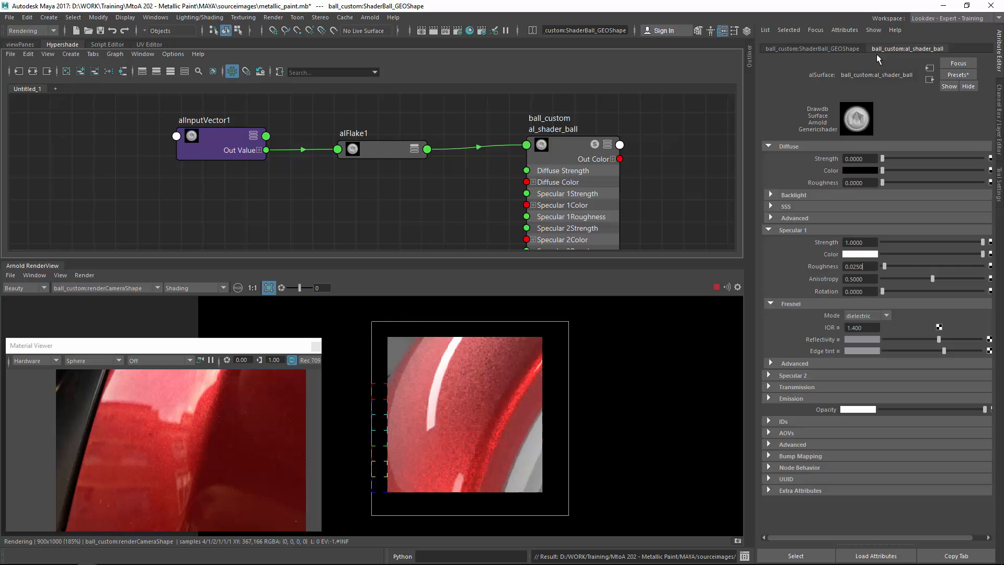
double_click(872, 328)
type("1.3")
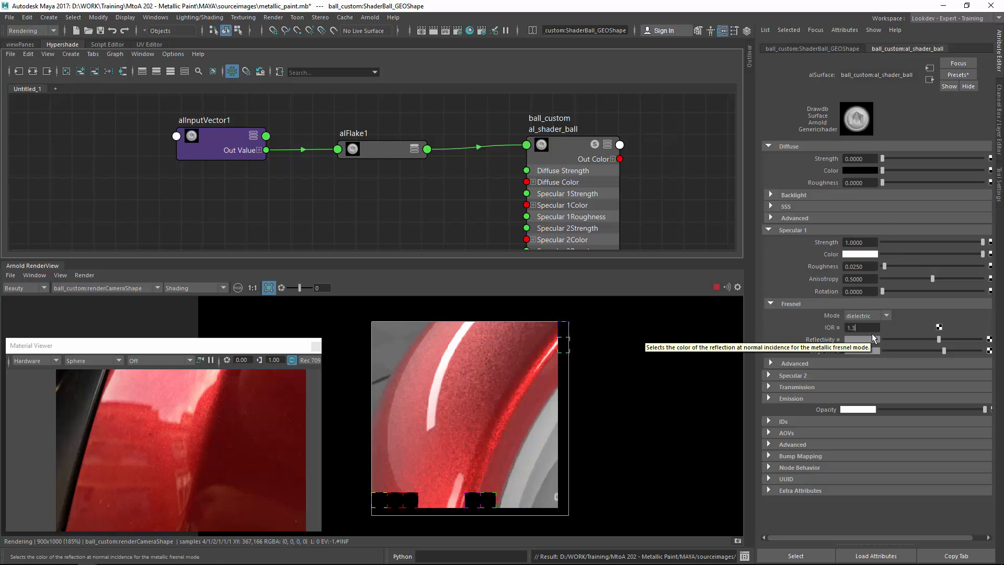
key("Return")
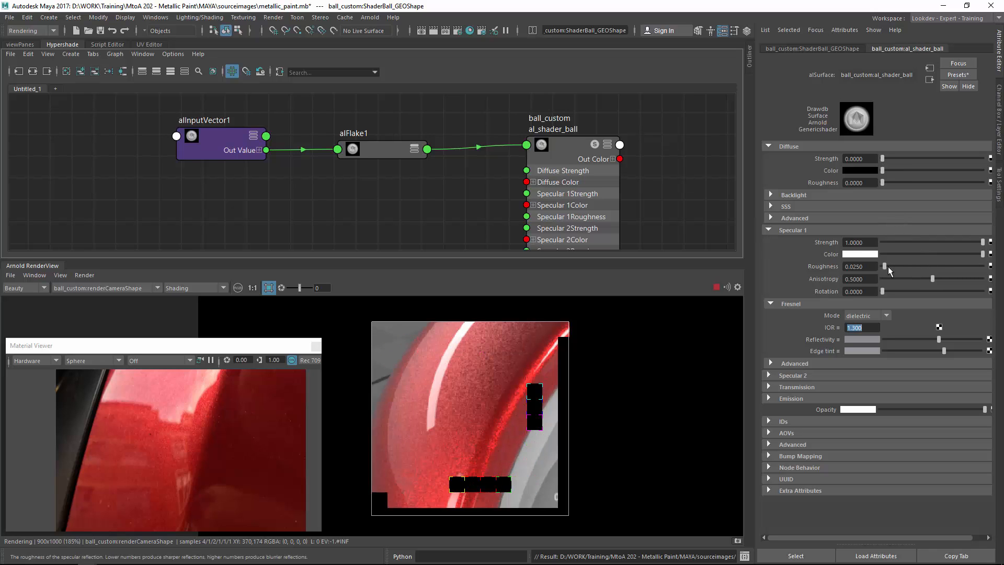
Darken the Specular 1 color to a mid grey.
left_click(937, 253)
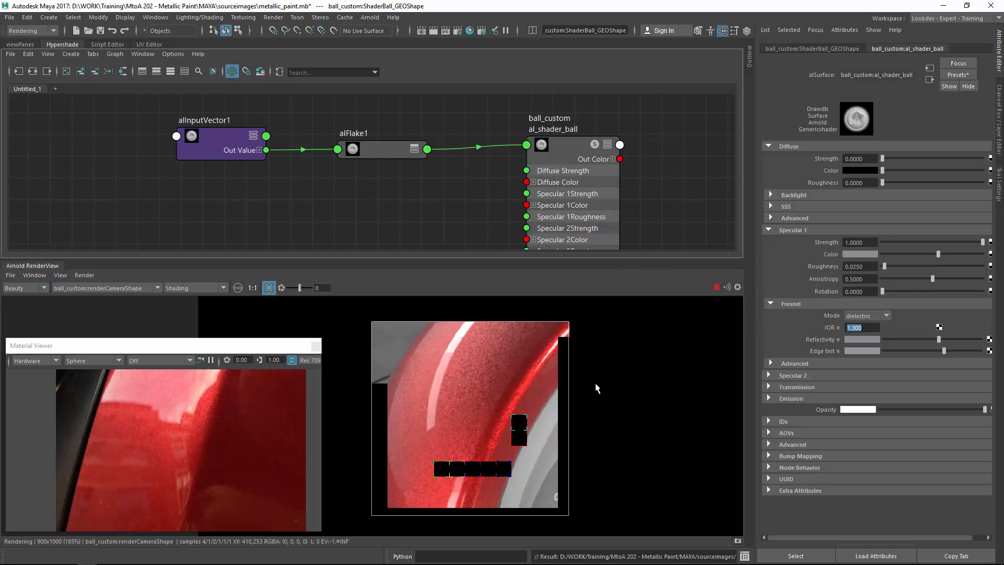
scroll(484, 398, "down", 3)
middle_click_drag(519, 390, 451, 314)
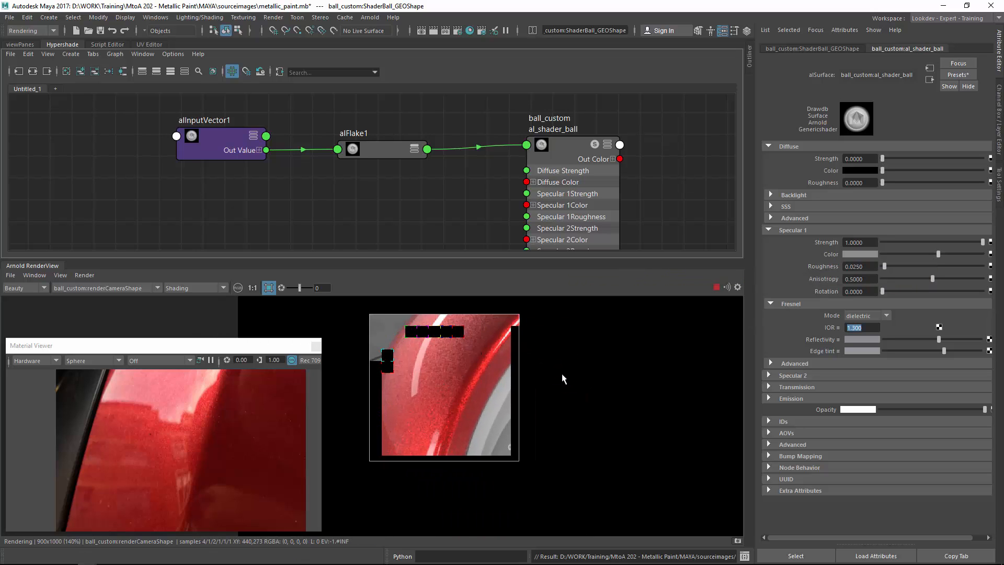
left_click(569, 376)
Switch the render view back to rendering the full ball.
left_click(84, 275)
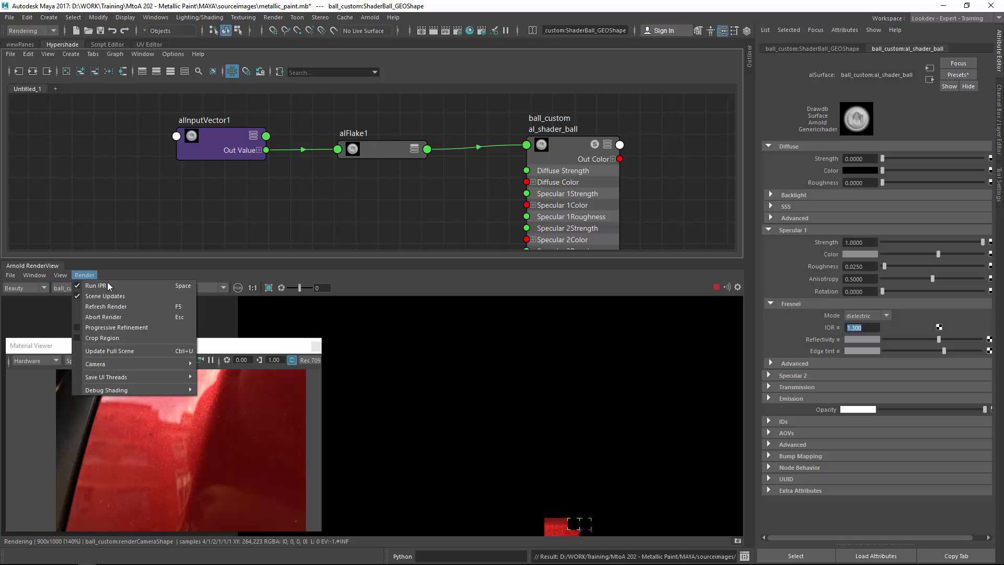
left_click(132, 324)
scroll(475, 322, "down", 6)
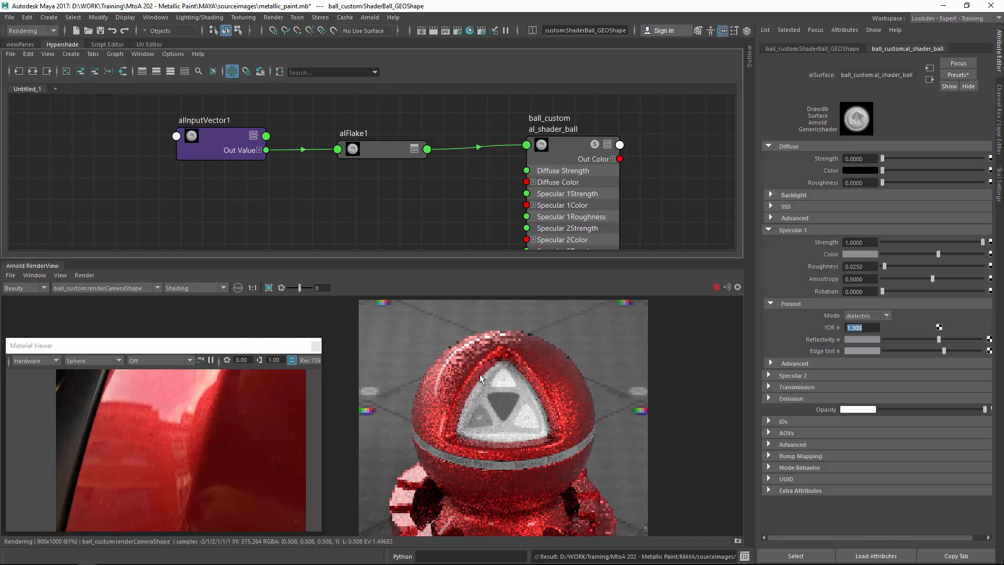
scroll(491, 382, "up", 3)
middle_click_drag(476, 362, 520, 380)
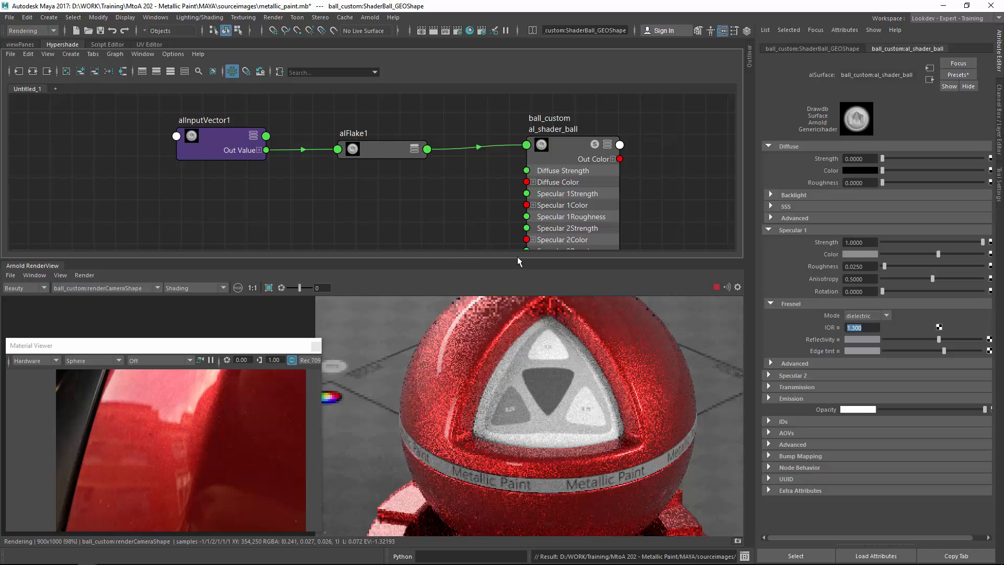
Create an aiNoise node in the Hypershade graph.
middle_click_drag(349, 206, 386, 195, "alt")
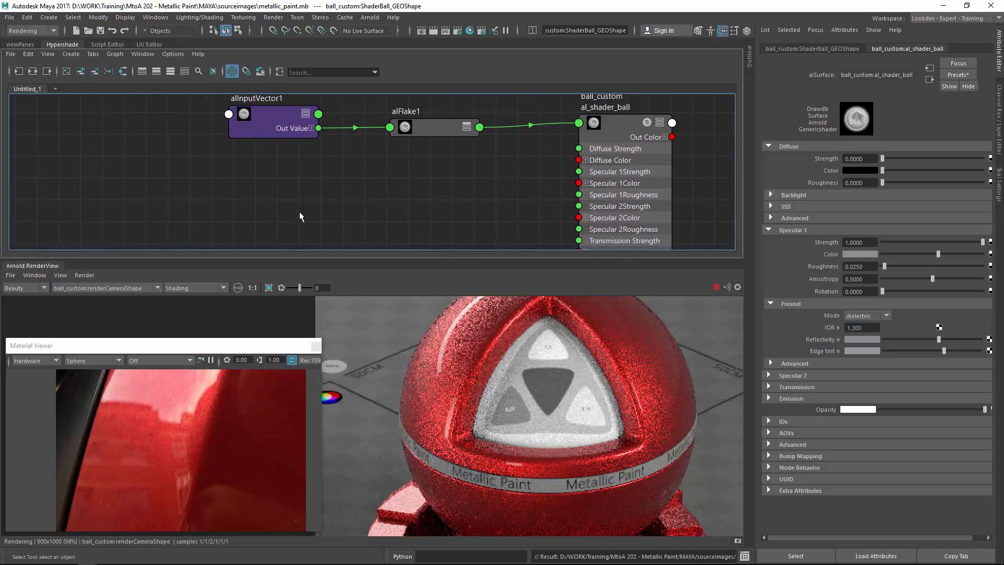
key("Tab")
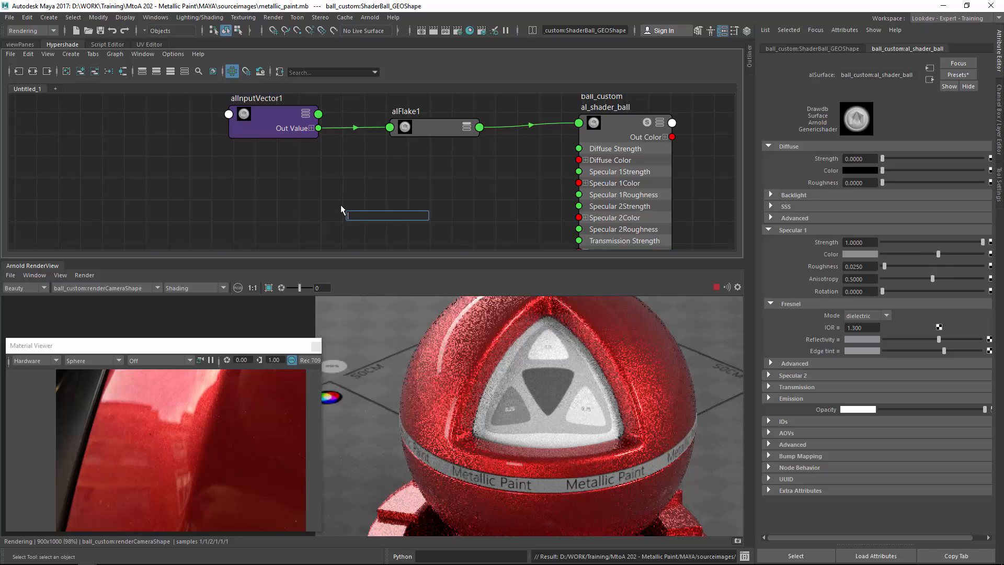
type("aiNoise")
key("Return")
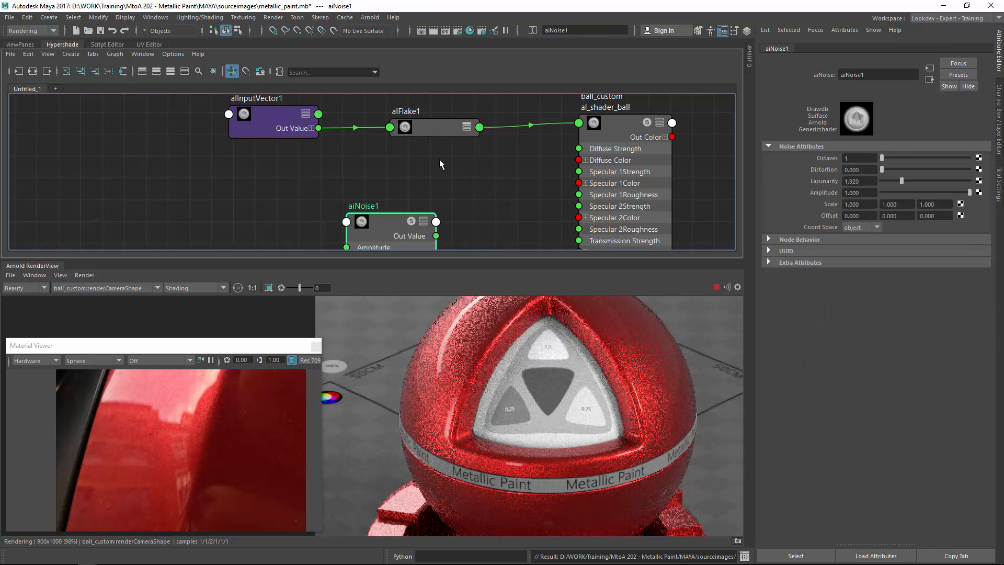
Create an alRemapFloat node next to the noise node.
left_click_drag(389, 229, 302, 188)
key("Tab")
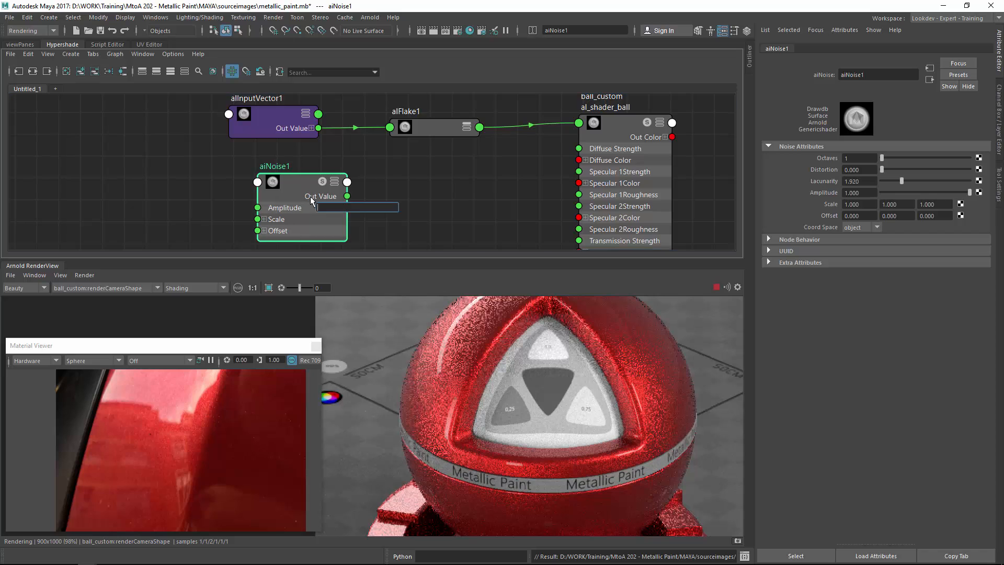
type("alre")
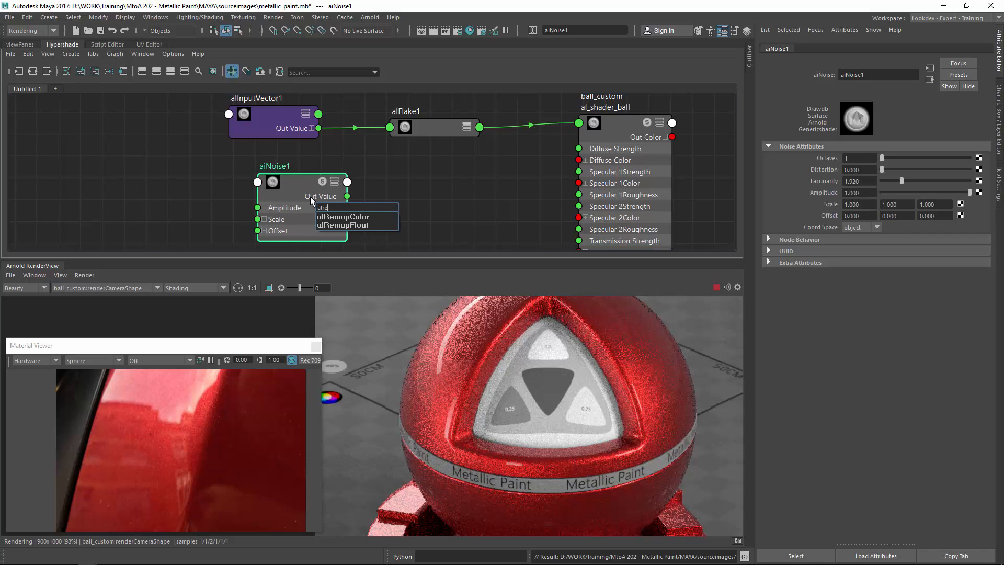
type("mf")
key("Return")
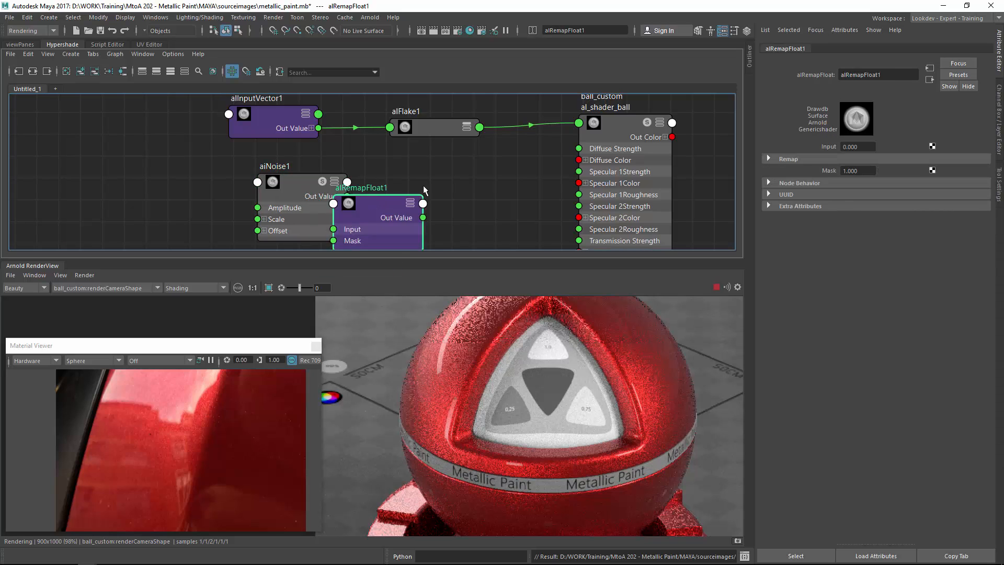
Connect the aiNoise output to the alRemapFloat input.
left_click_drag(291, 189, 290, 189)
left_click_drag(400, 181, 377, 202)
middle_click_drag(489, 193, 438, 196, "alt")
left_click(438, 196)
Create a bump2d node and connect the remap output to its Bump Value.
key("Tab")
type("ai")
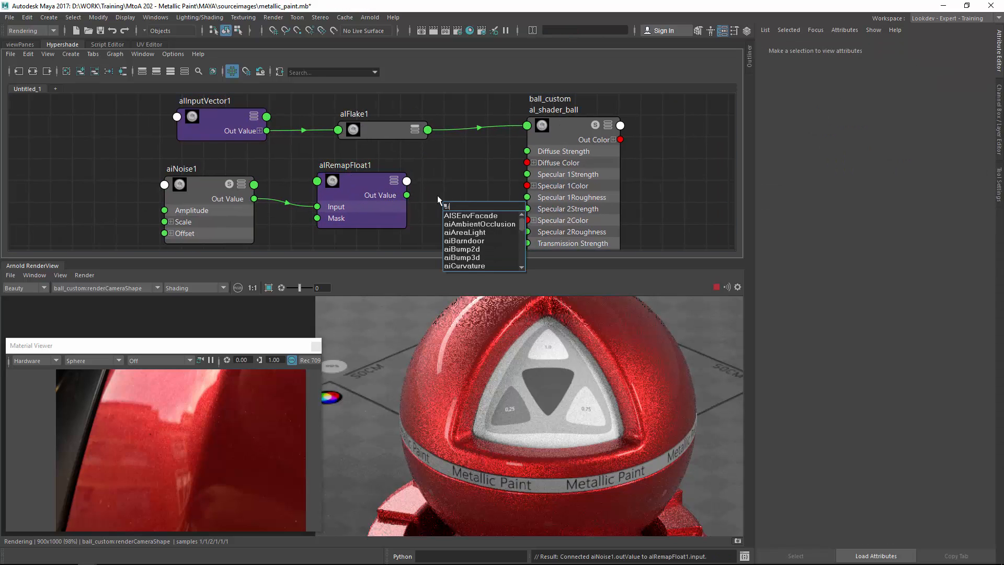
key("BackSpace")
key("BackSpace")
type("bum2")
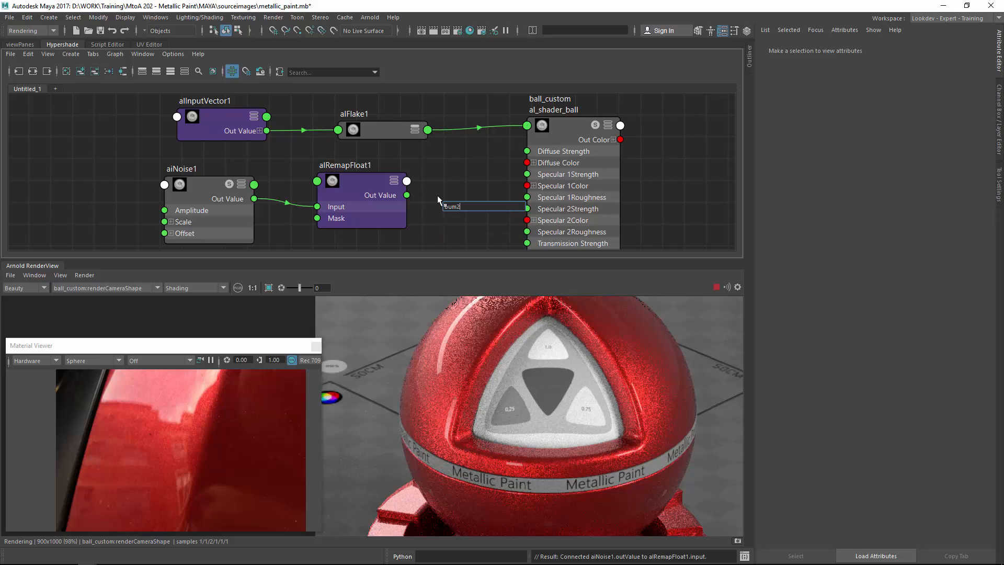
key("BackSpace")
key("Down")
key("Return")
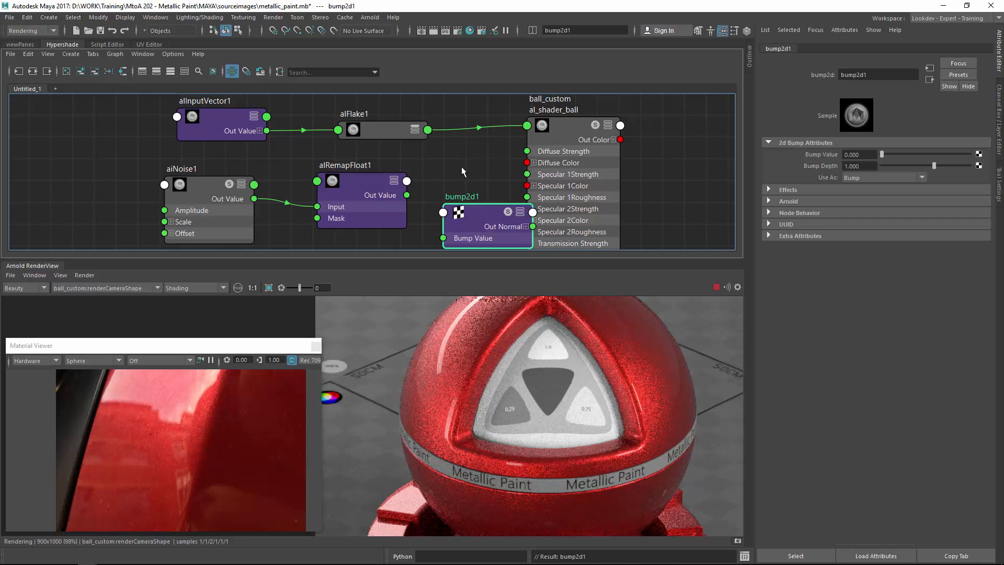
left_click(450, 240)
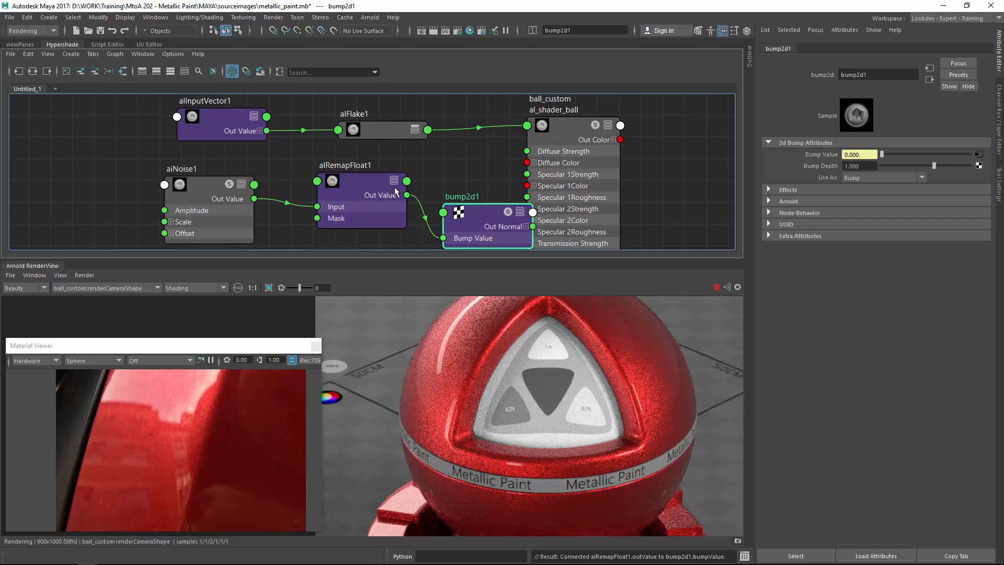
Add a new bump node to the shader through its Bump Mapping attribute.
left_click(574, 125)
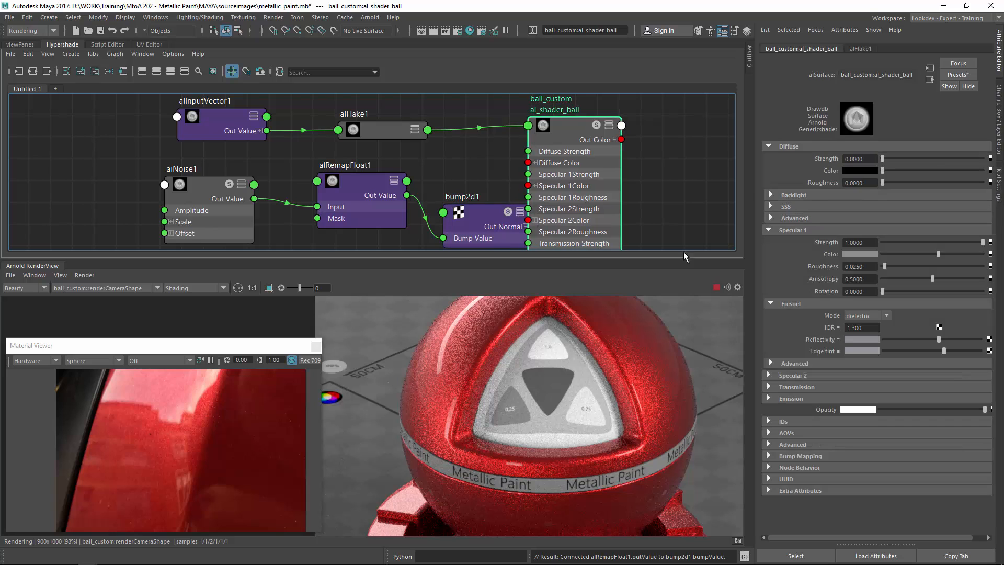
left_click(809, 457)
middle_click_drag(631, 159, 812, 465)
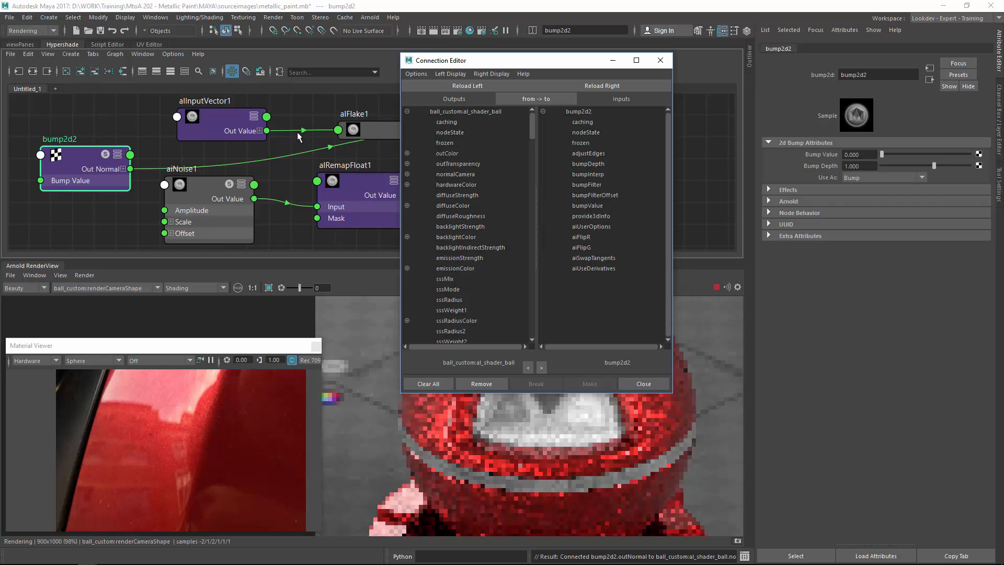
left_click_drag(458, 62, 629, 69)
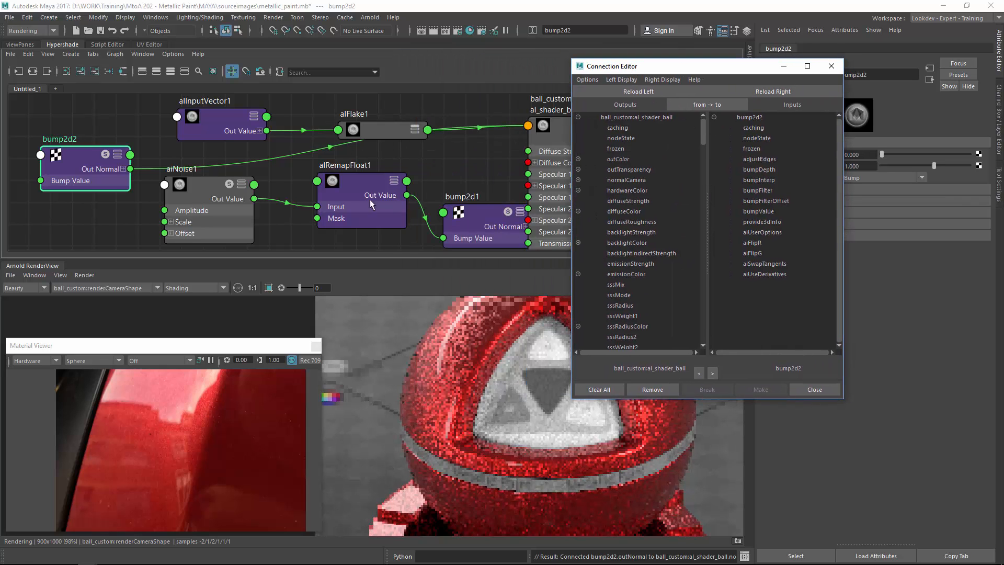
left_click_drag(97, 179, 487, 186)
Connect the remap output to the new bump node's Bump Value and delete the first bump node.
left_click_drag(407, 195, 440, 163)
left_click(831, 66)
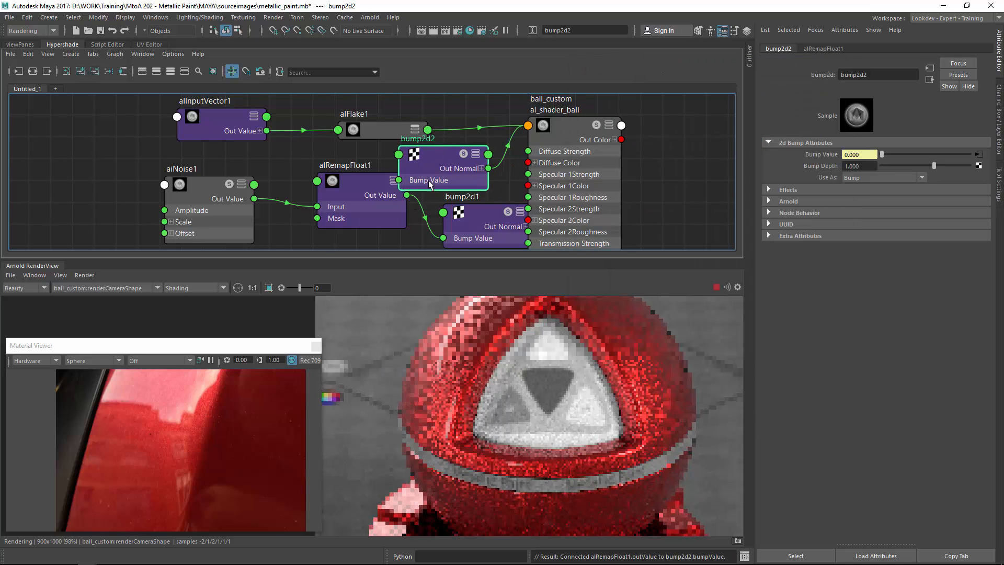
left_click(482, 233)
key("Delete")
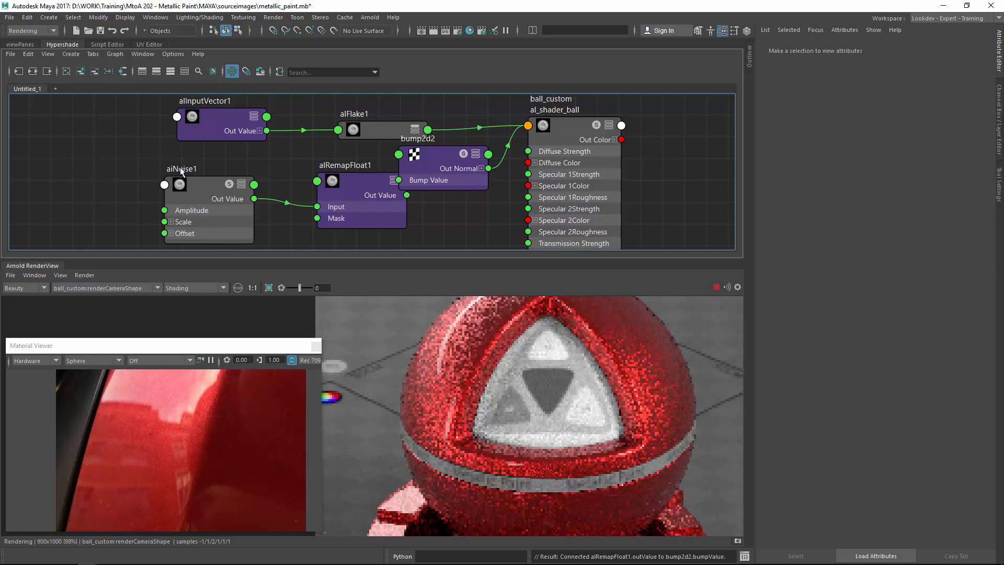
Tidy the node layout in the graph, collapsing the shader node to show only its connected attributes.
left_click_drag(181, 168, 241, 222)
left_click_drag(441, 163, 400, 203)
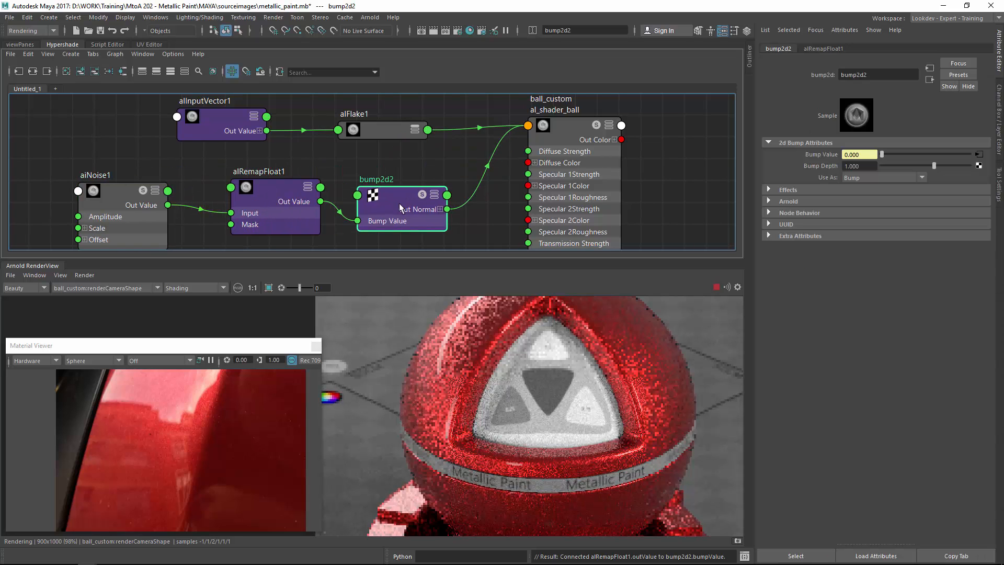
key("3")
left_click(544, 178)
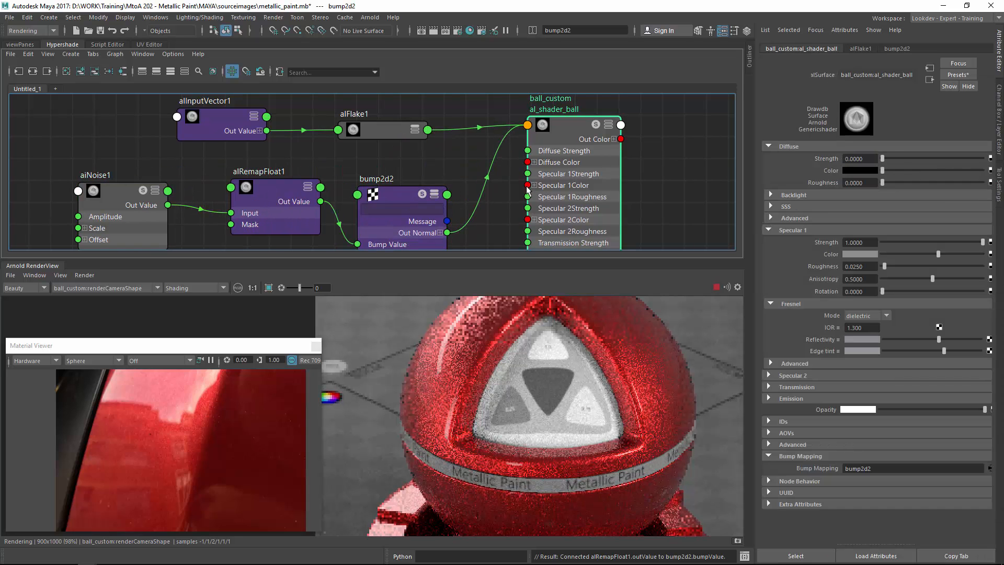
key("2")
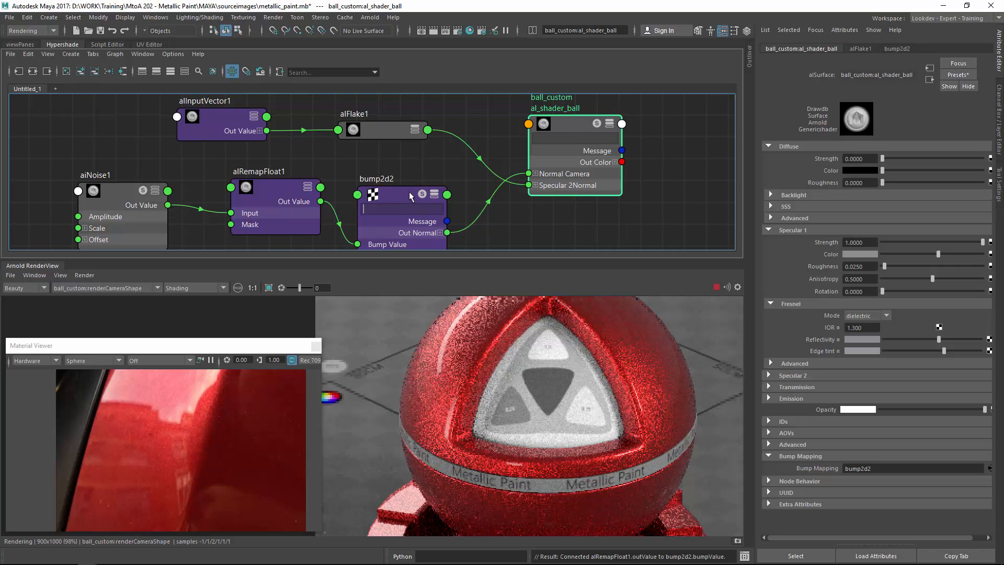
left_click(409, 192)
left_click_drag(409, 191, 415, 180)
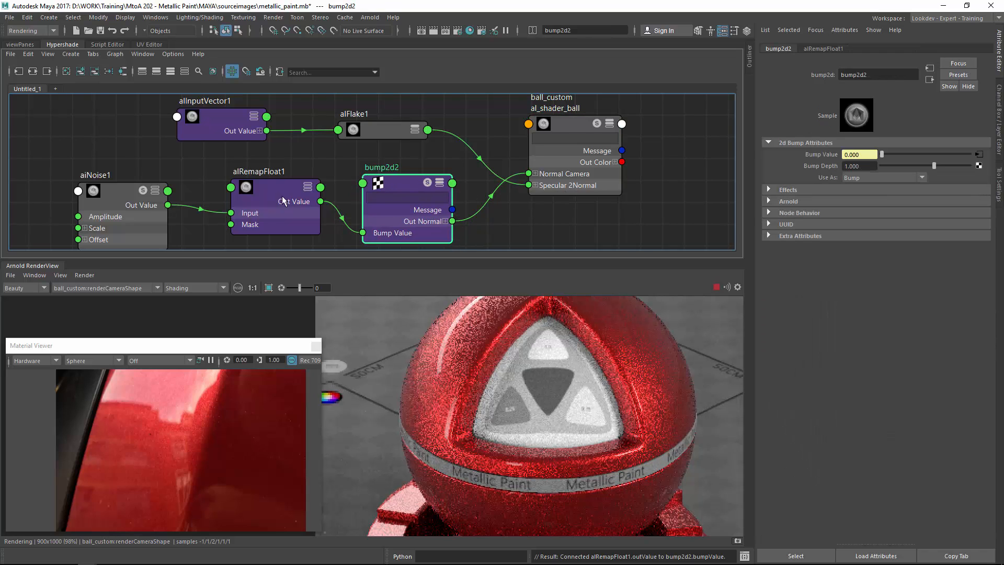
Re-render a region of the sphere and zoom into the render to inspect the bump pattern.
left_click(93, 274)
left_click(126, 352)
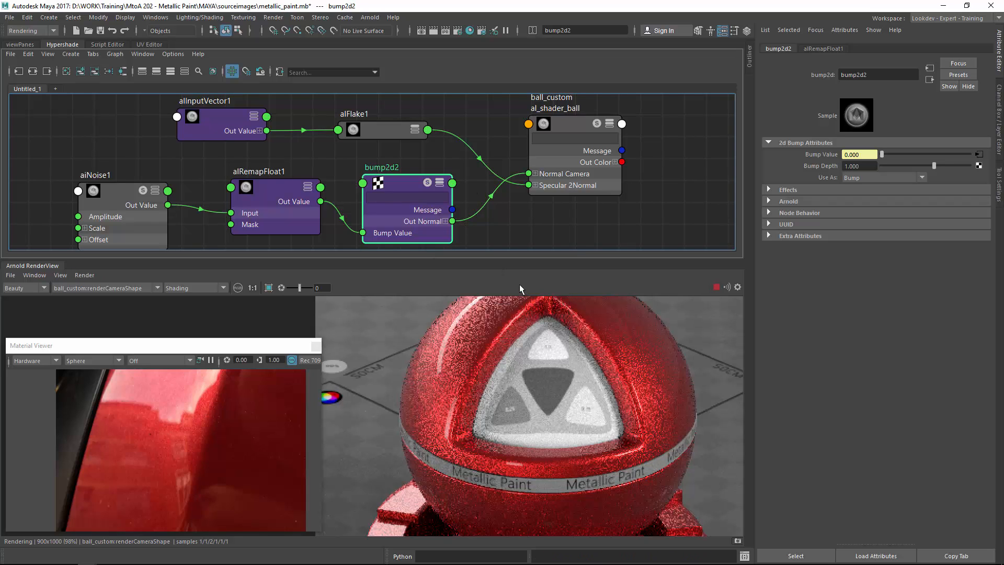
left_click_drag(389, 306, 516, 412)
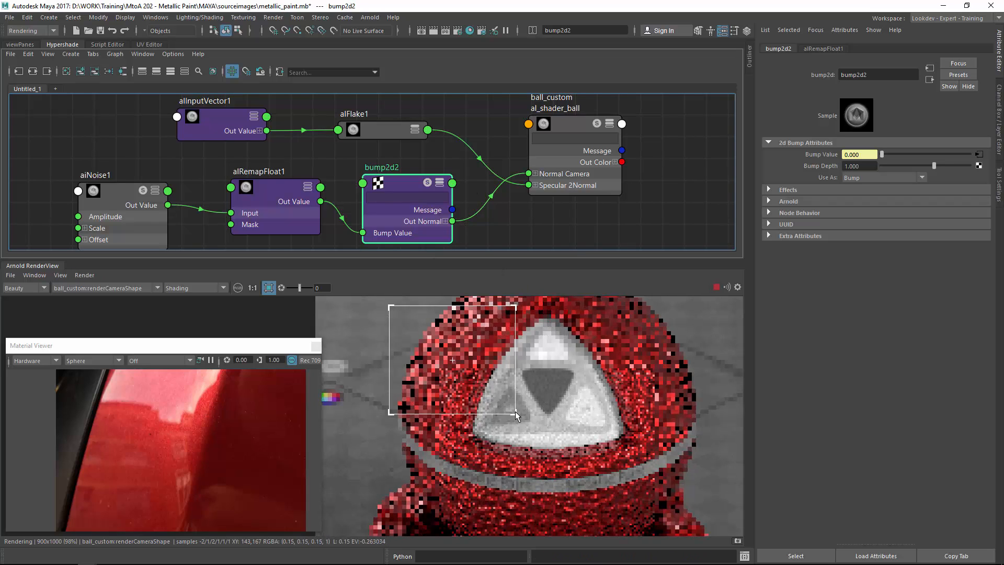
scroll(508, 371, "up", 3)
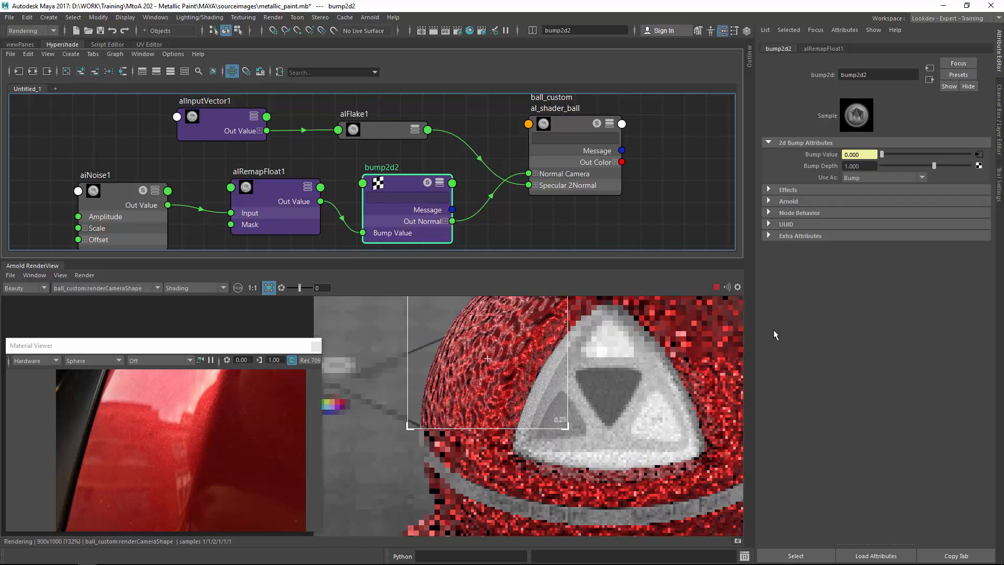
scroll(585, 445, "up", 4)
middle_click_drag(438, 319, 537, 445)
middle_click_drag(323, 147, 346, 150, "alt")
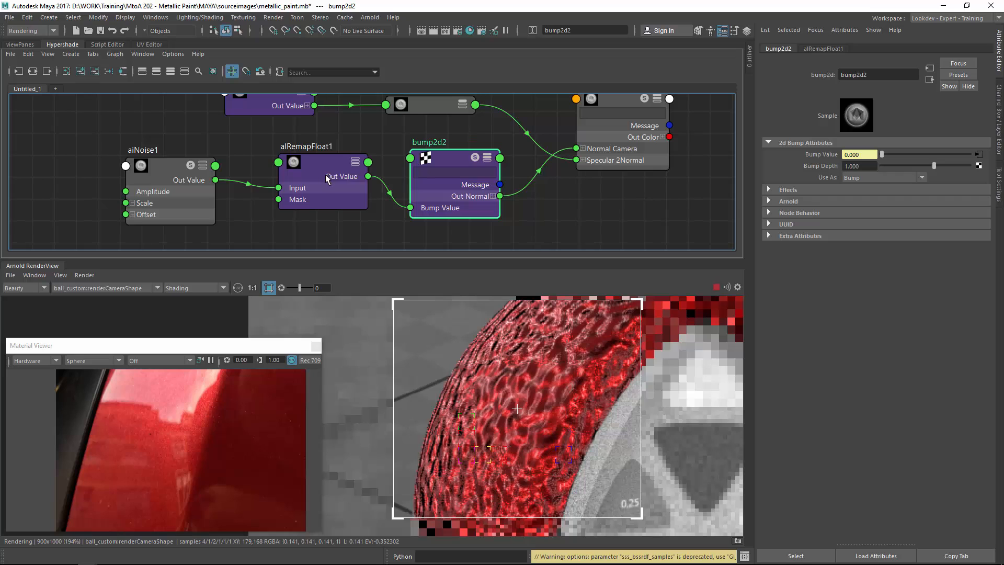
Set aiNoise1's Scale to 0.2 on all three axes.
left_click(161, 167)
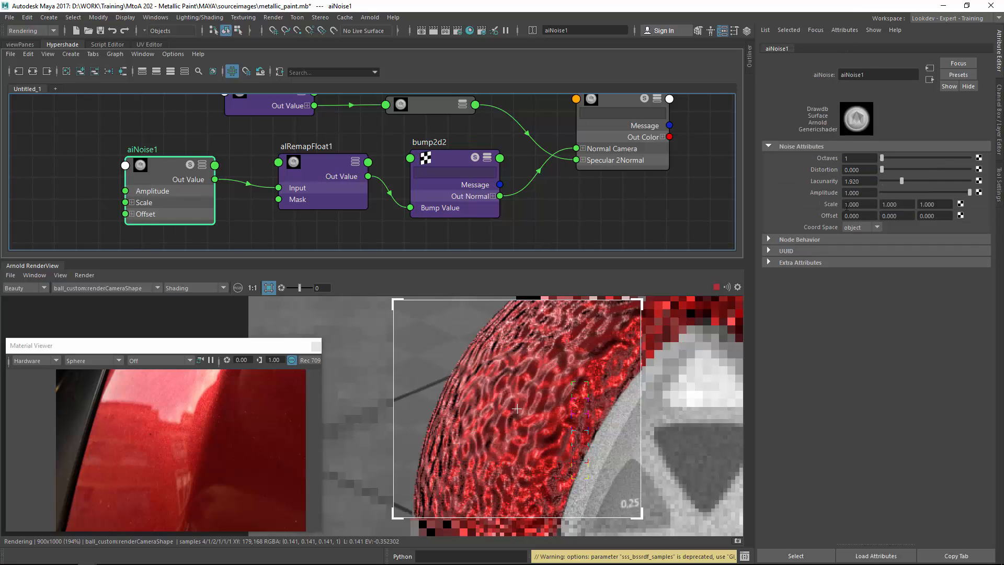
left_click(849, 204)
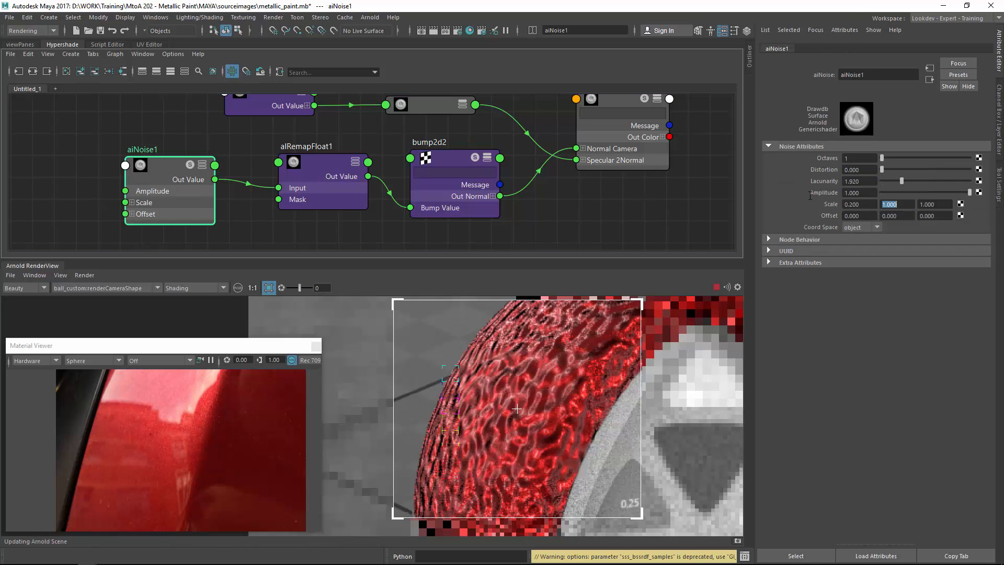
type("0.2")
key("Tab")
type("0.2")
key("Return")
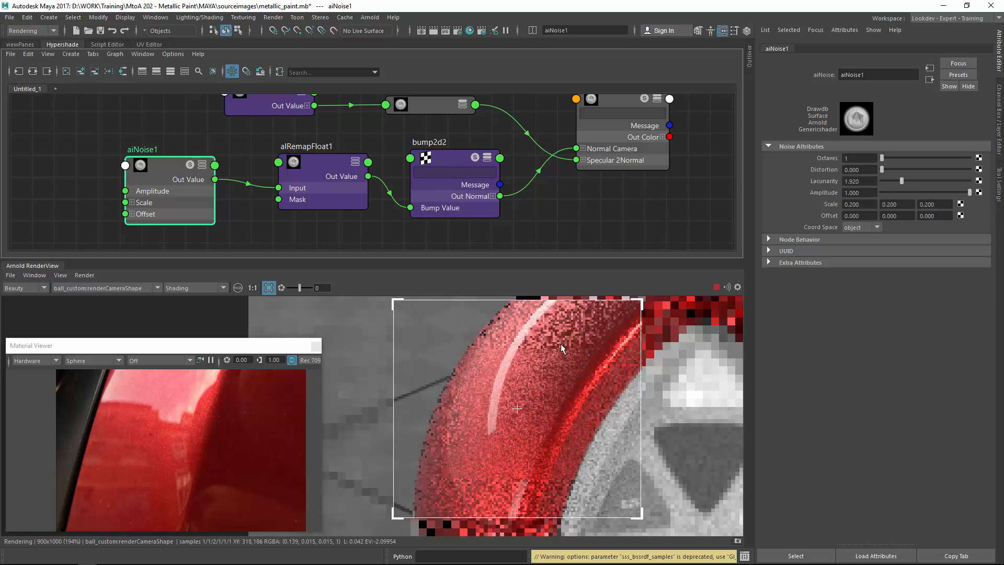
Switch the render view to Isolate Selected and select aiNoise1 to preview it on its own.
left_click(178, 288)
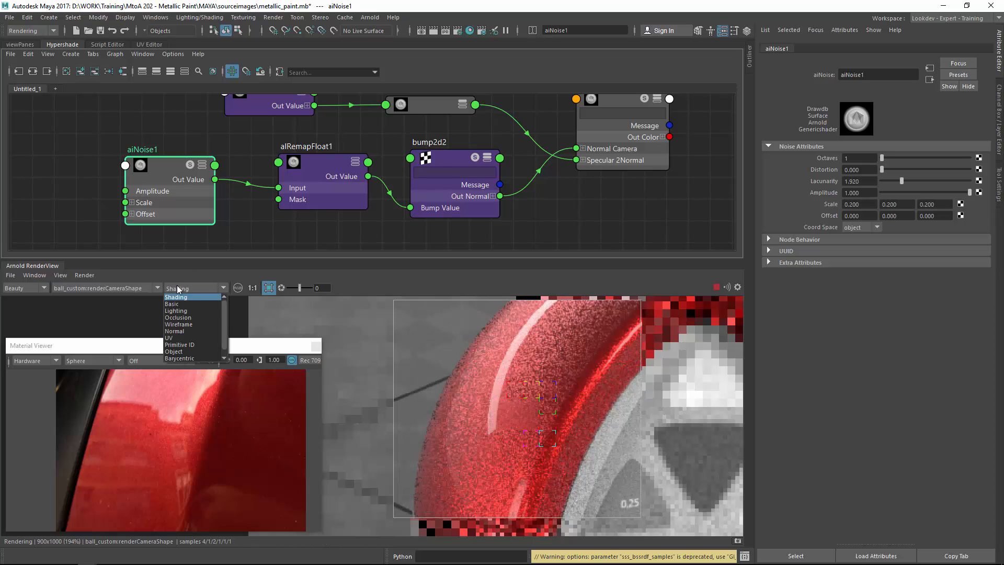
left_click(183, 359)
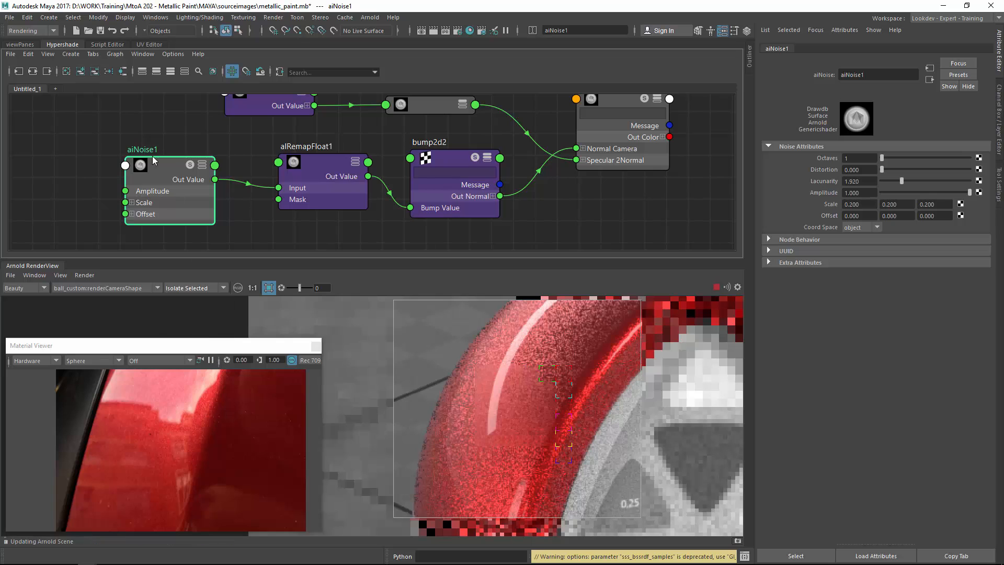
left_click(146, 131)
left_click_drag(194, 191, 184, 193)
scroll(444, 173, "down", 3)
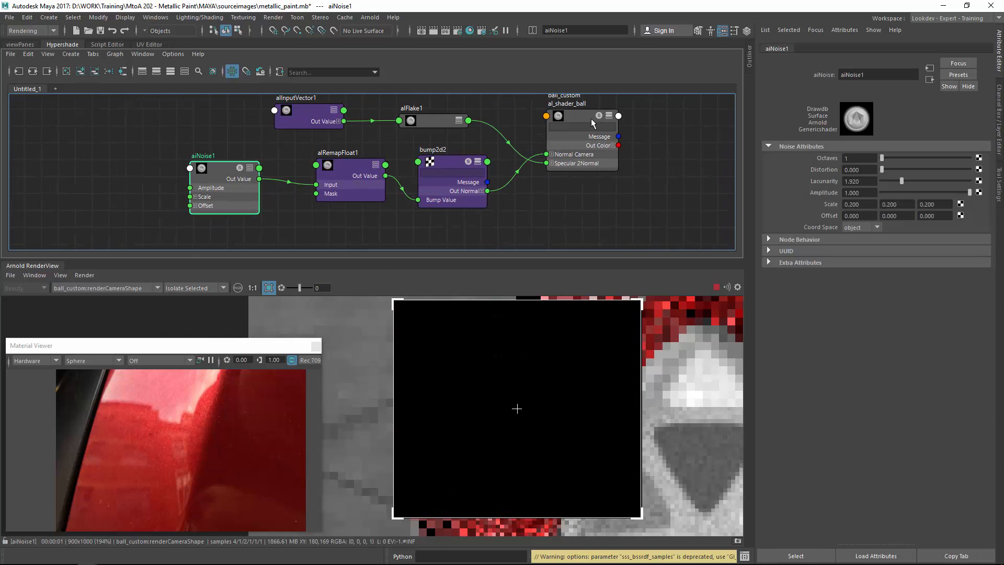
Connect aiNoise1's output to the shader's Diffuse Strength to preview the noise pattern.
left_click_drag(591, 118, 600, 116)
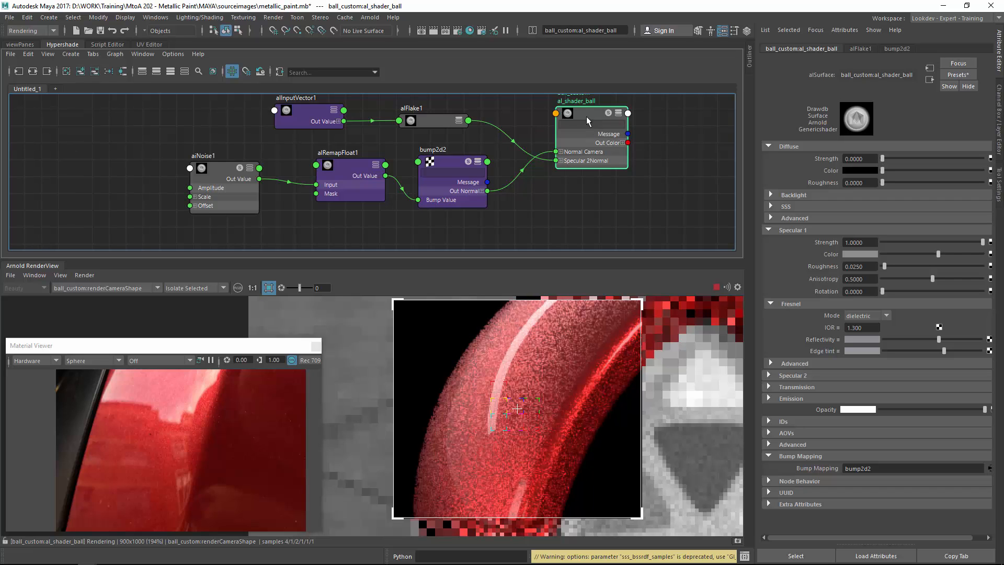
key("3")
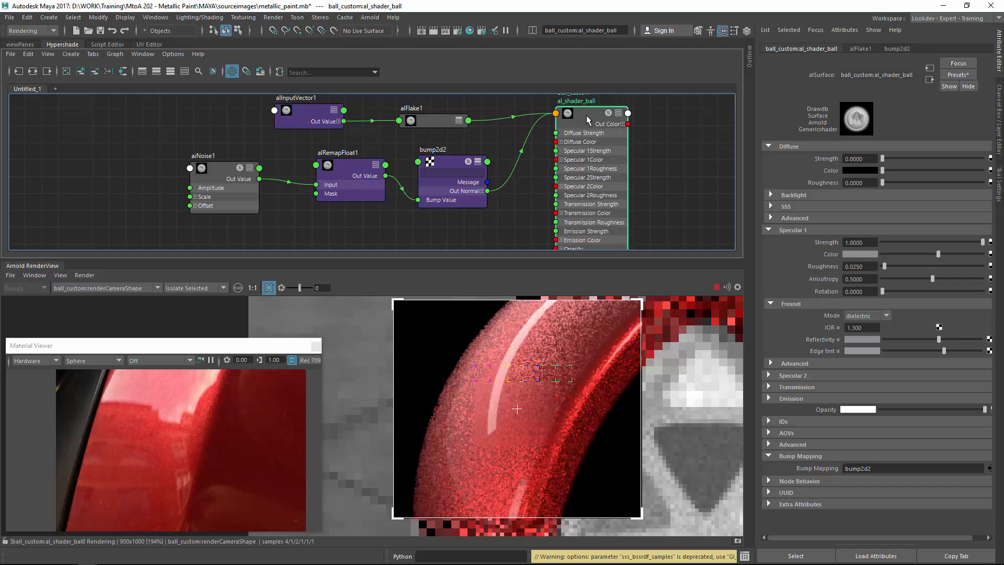
middle_click_drag(584, 188, 559, 161, "alt")
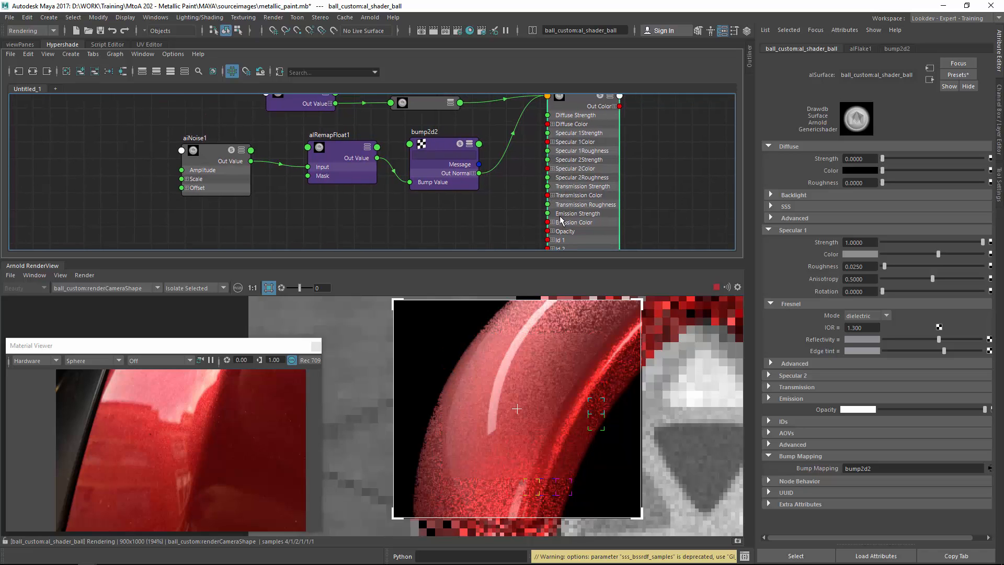
middle_click_drag(550, 223, 542, 195, "alt")
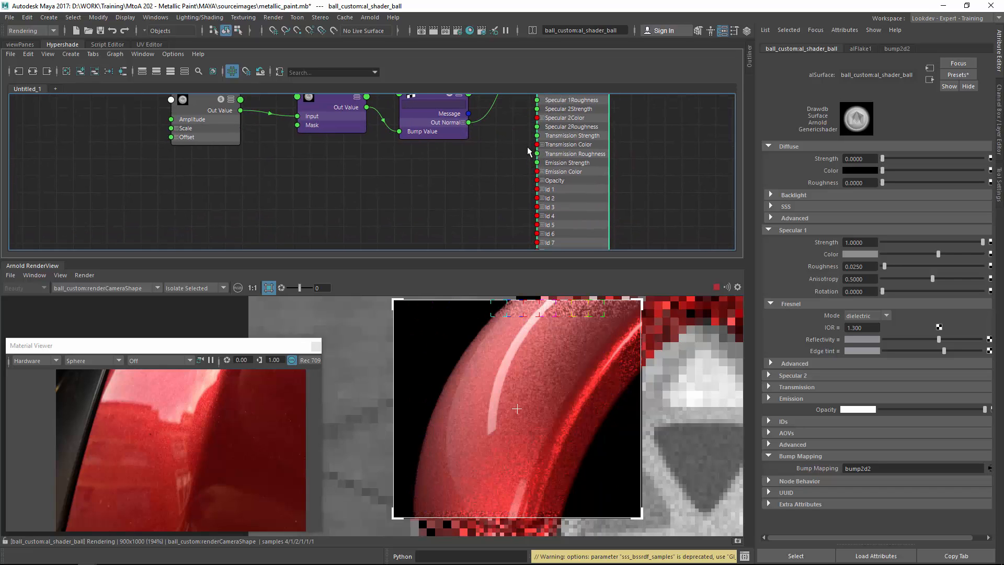
middle_click_drag(528, 152, 541, 187, "alt")
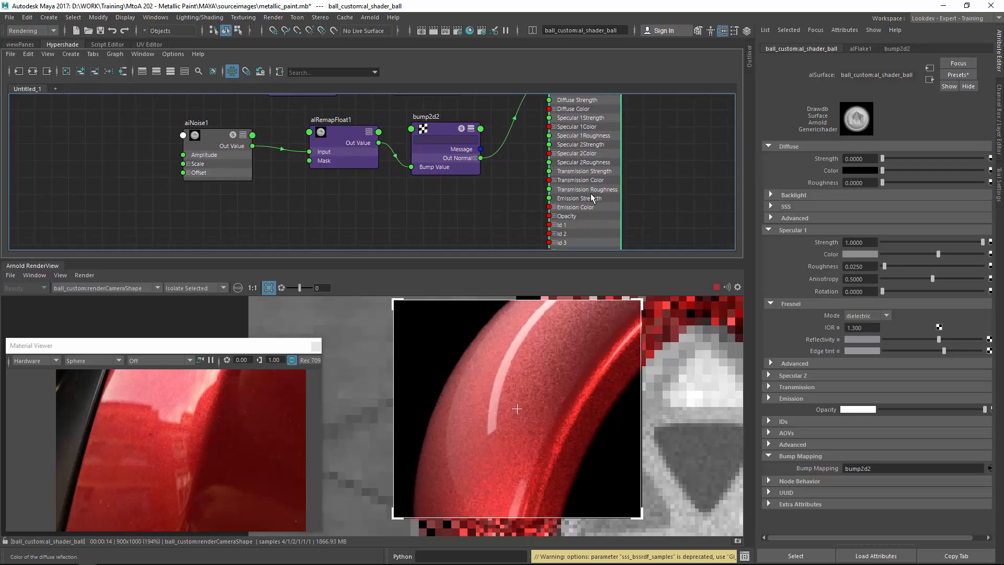
middle_click_drag(222, 135, 828, 159)
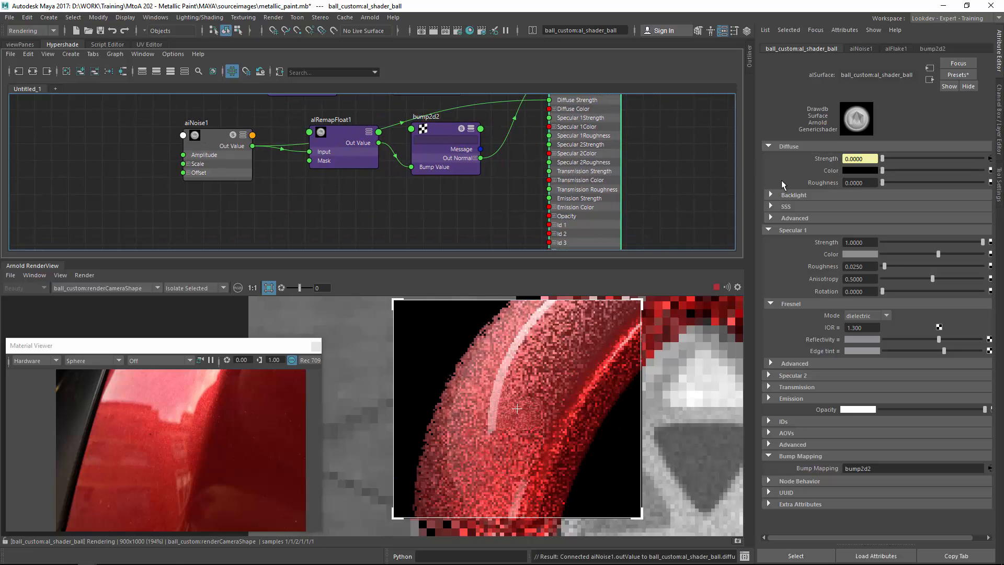
Set aiNoise1's Distortion to about 0.843.
left_click_drag(224, 134, 219, 134)
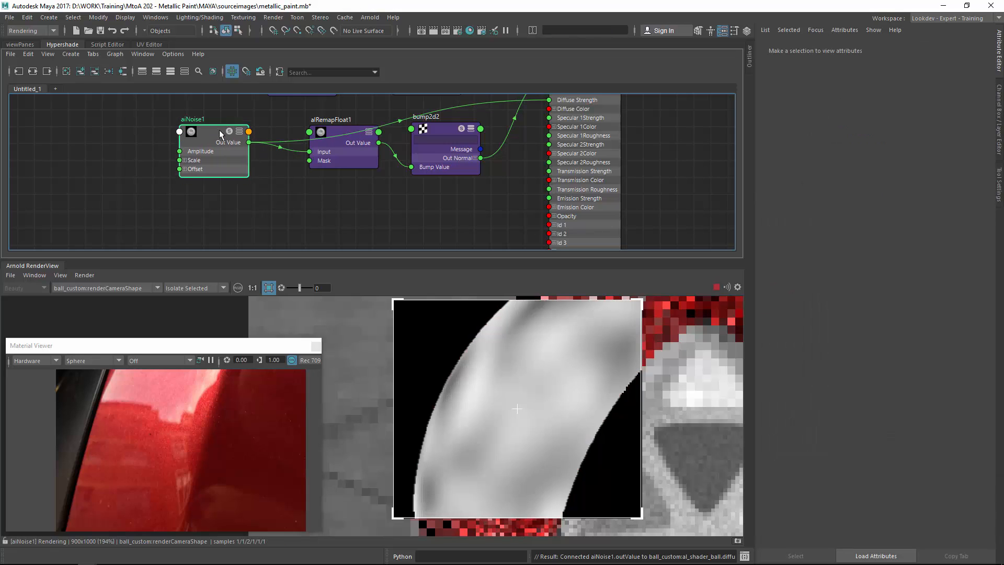
scroll(460, 372, "down", 1)
middle_click_drag(490, 369, 522, 404)
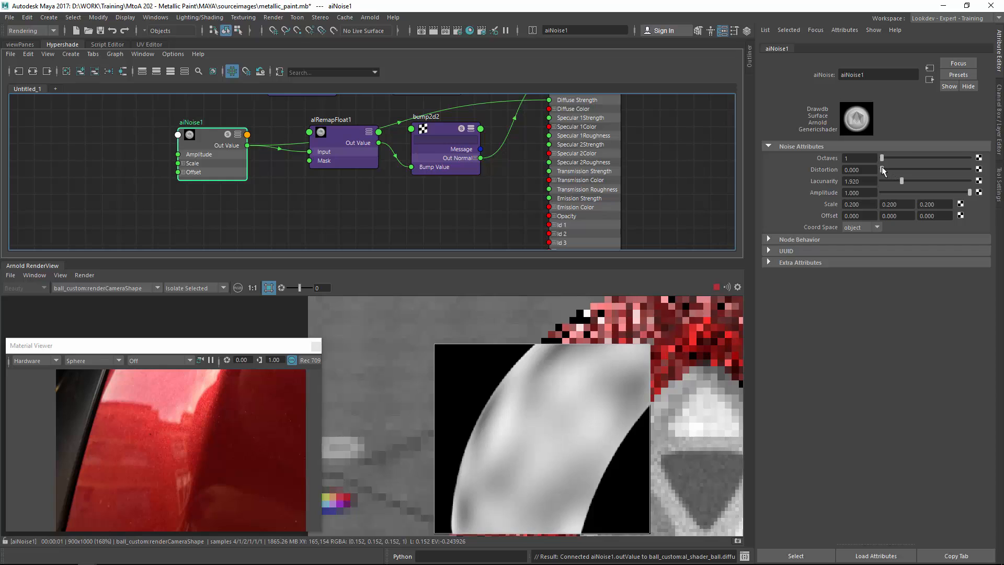
left_click_drag(882, 169, 889, 168)
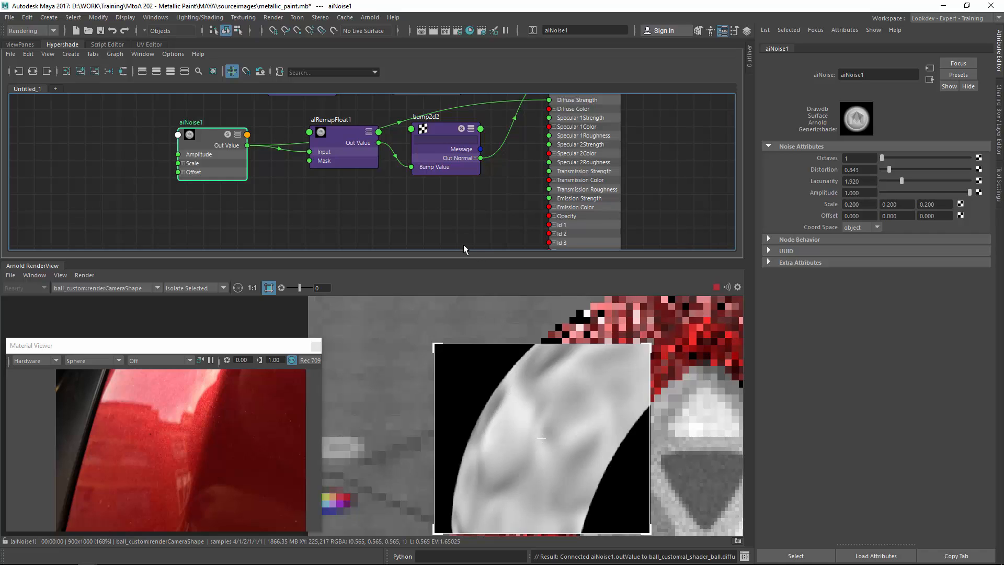
Set aiNoise1's Octaves to 2.
middle_click_drag(570, 383, 506, 401)
left_click(621, 368)
scroll(553, 402, "down", 2)
middle_click_drag(431, 319, 421, 310)
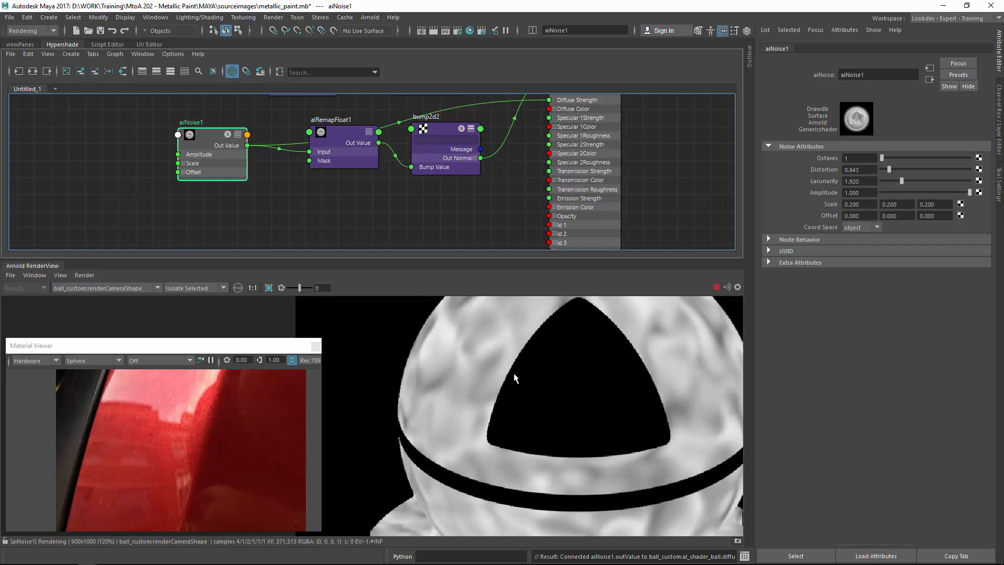
middle_click_drag(516, 379, 476, 395)
scroll(604, 387, "up", 3)
middle_click_drag(610, 377, 523, 436)
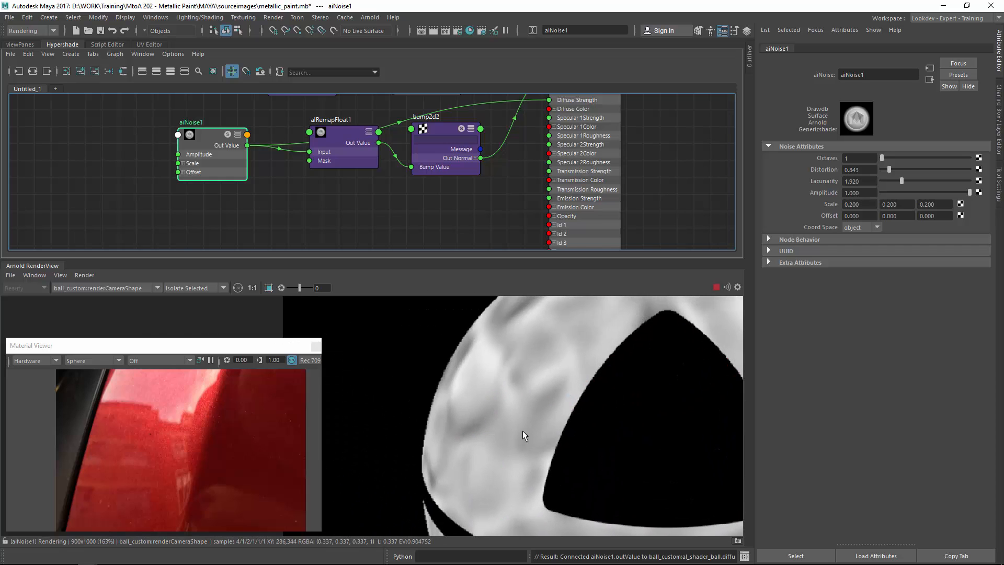
left_click(858, 158)
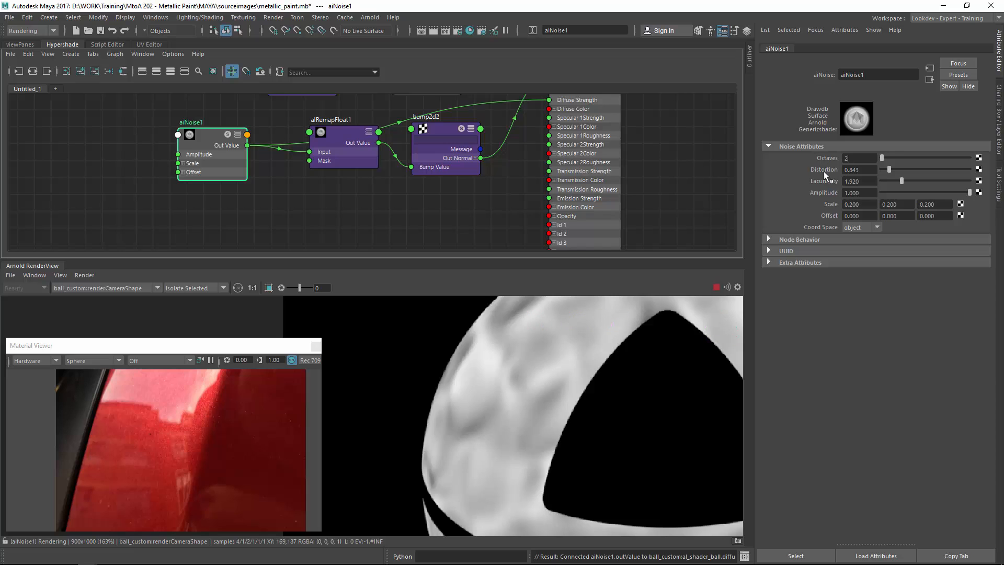
key("Return")
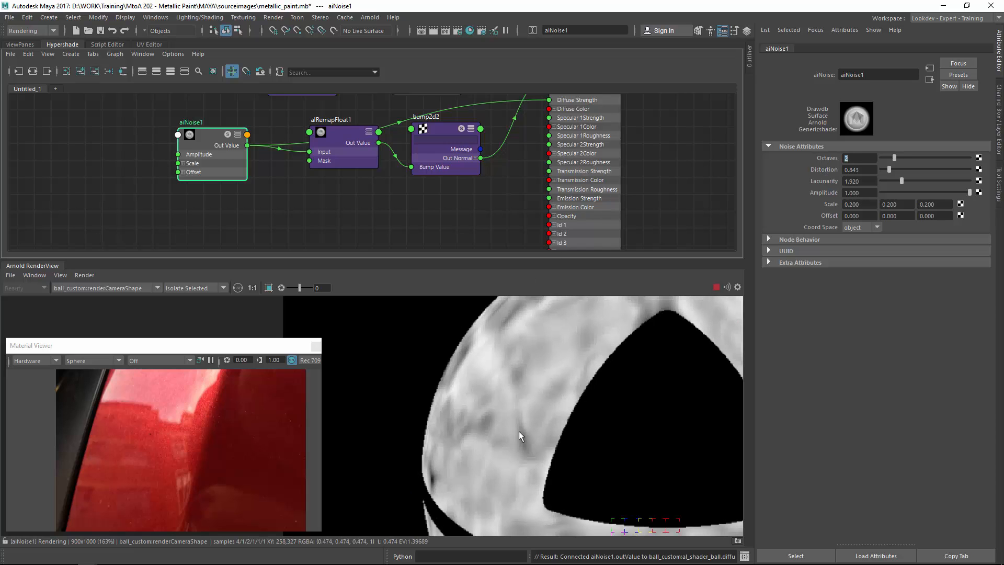
Lower aiNoise1's Amplitude to about 0.133.
middle_click_drag(583, 371, 457, 293)
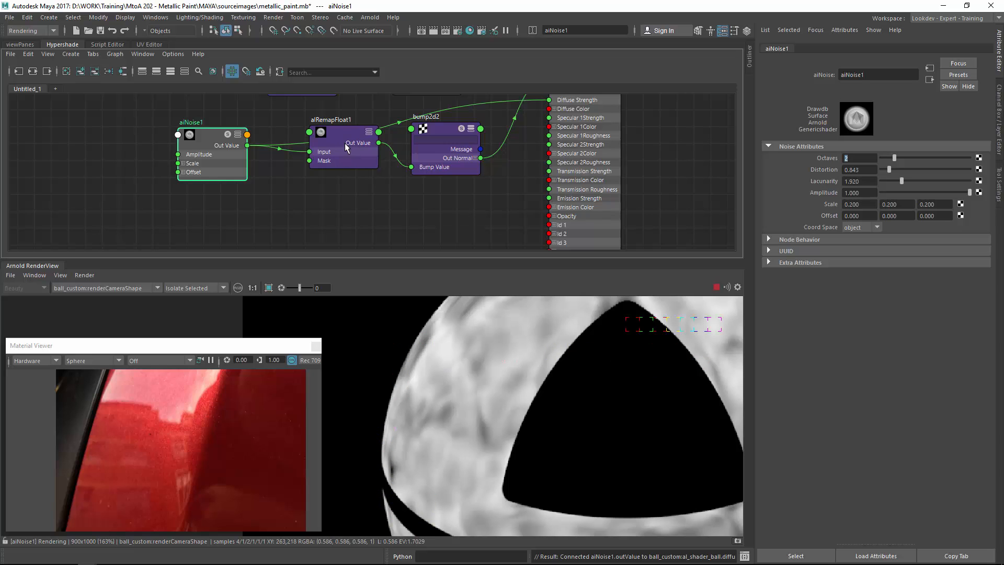
left_click_drag(340, 135, 340, 141)
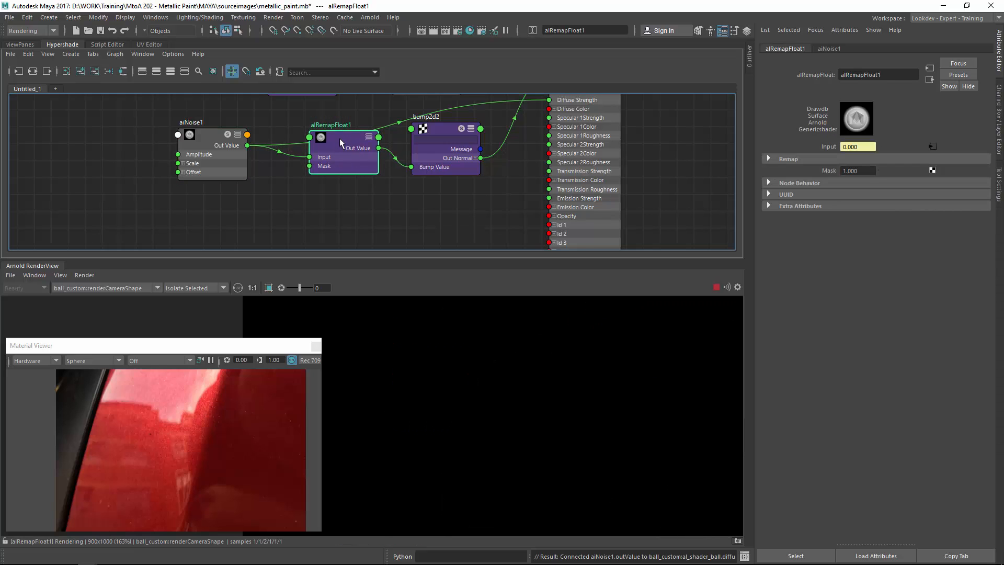
left_click(218, 137)
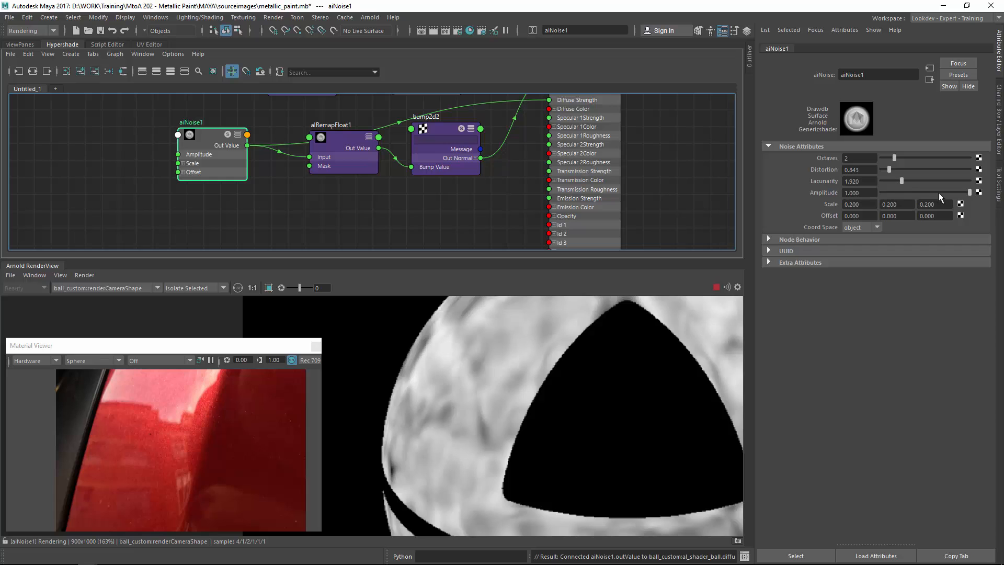
left_click_drag(932, 191, 892, 193)
Switch the render view back to Shading and disconnect aiNoise1 from the shader's Diffuse Strength.
left_click(219, 289)
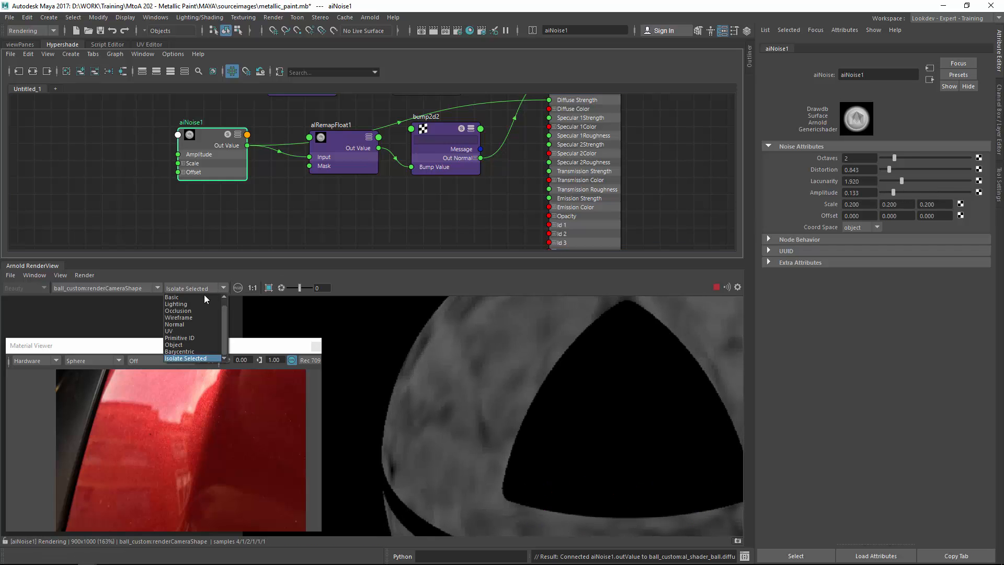
left_click(202, 297)
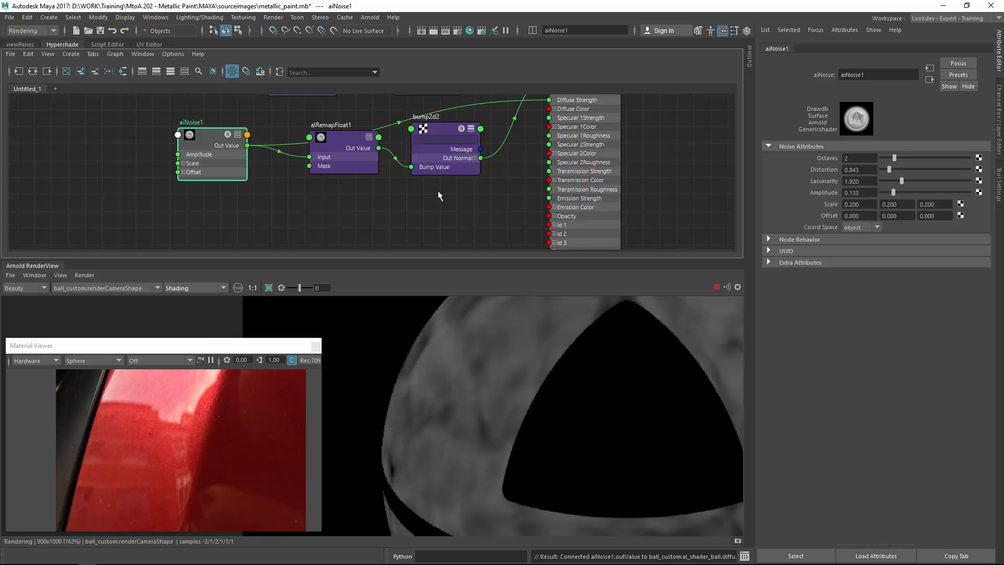
middle_click_drag(476, 174, 418, 206, "alt")
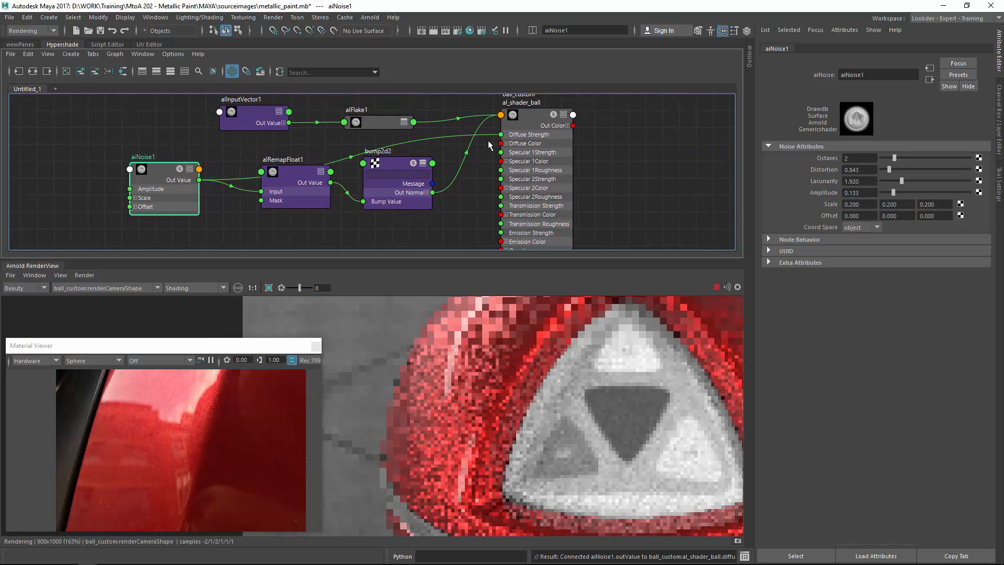
left_click_drag(453, 131, 451, 146, "ctrl+alt+shift")
left_click(580, 136)
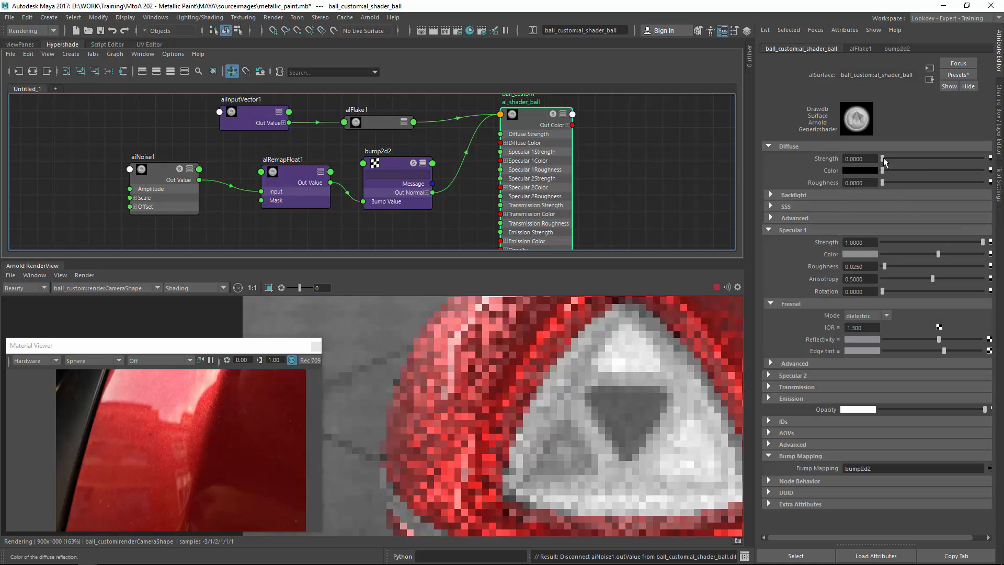
middle_click_drag(517, 358, 459, 387)
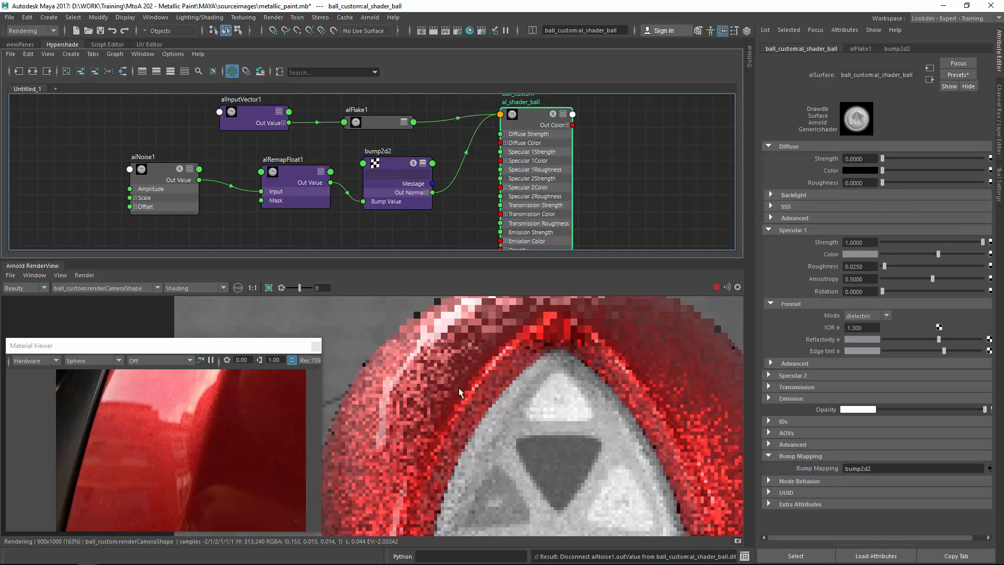
Expand the shader's Specular 2 section and set its Strength to 0 to preview the bump alone.
scroll(450, 384, "down", 1)
middle_click_drag(416, 361, 467, 352)
left_click_drag(375, 313, 410, 313, "shift")
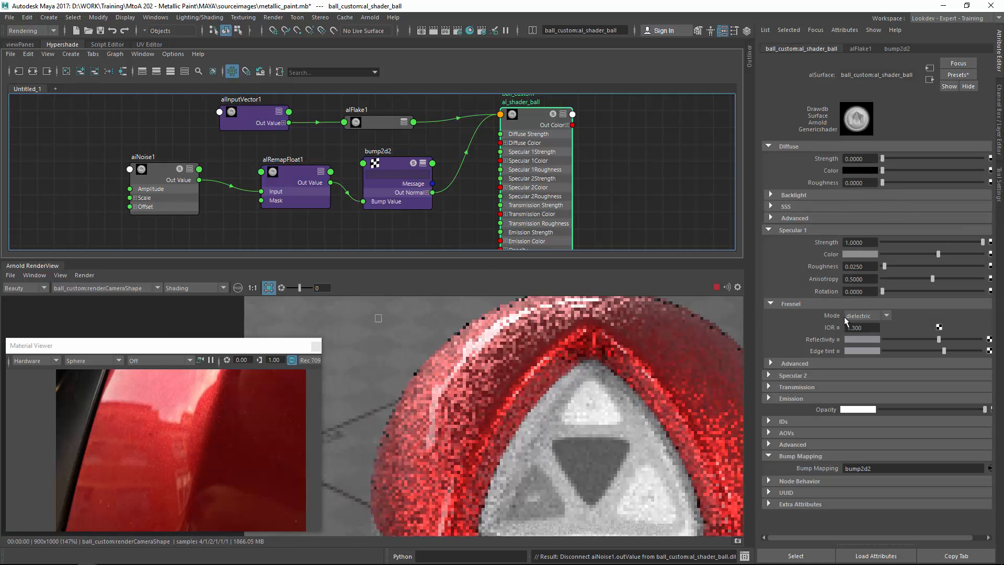
left_click(791, 376)
left_click_drag(896, 386, 863, 387)
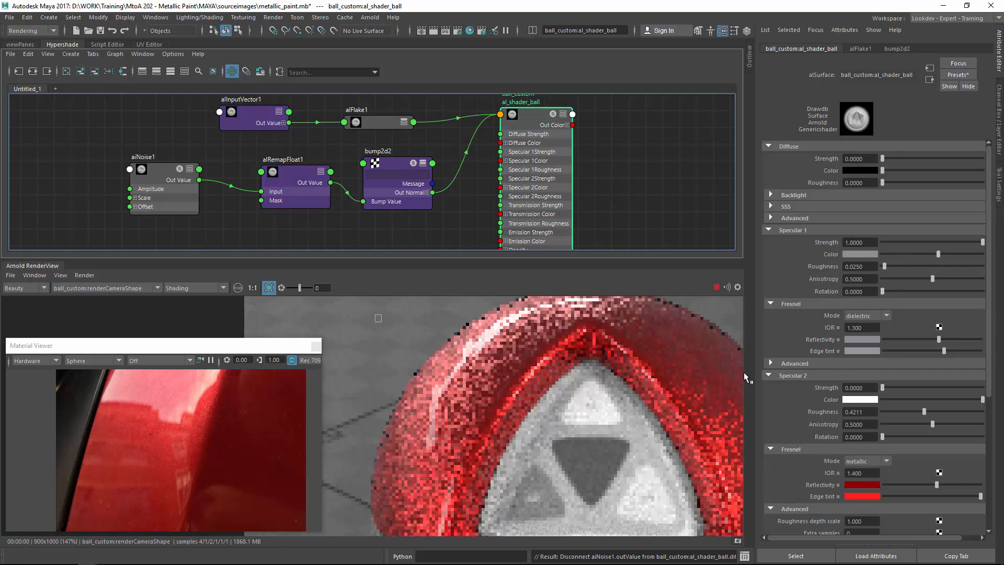
Select aiNoise1 and lower its Amplitude to about 0.078.
scroll(558, 365, "down", 1)
left_click(475, 337)
middle_click_drag(476, 338, 492, 299)
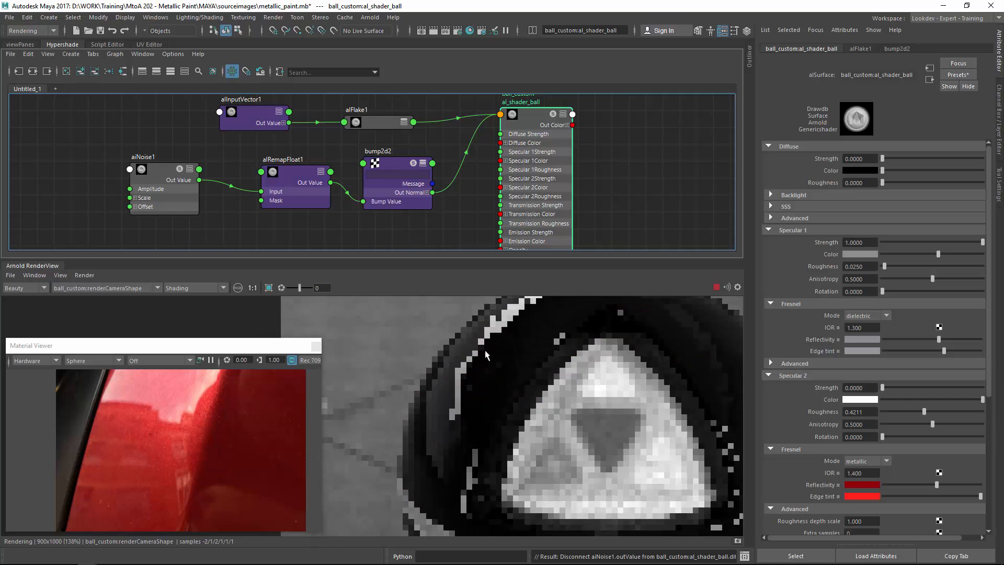
left_click_drag(387, 305, 513, 484)
scroll(463, 361, "up", 3)
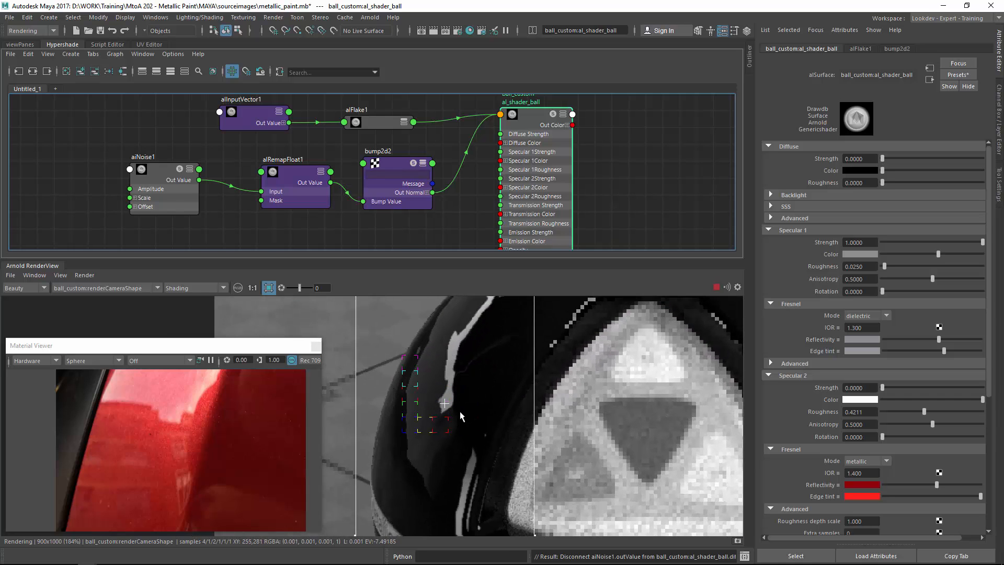
middle_click_drag(468, 388, 463, 338)
middle_click_drag(437, 413, 402, 443)
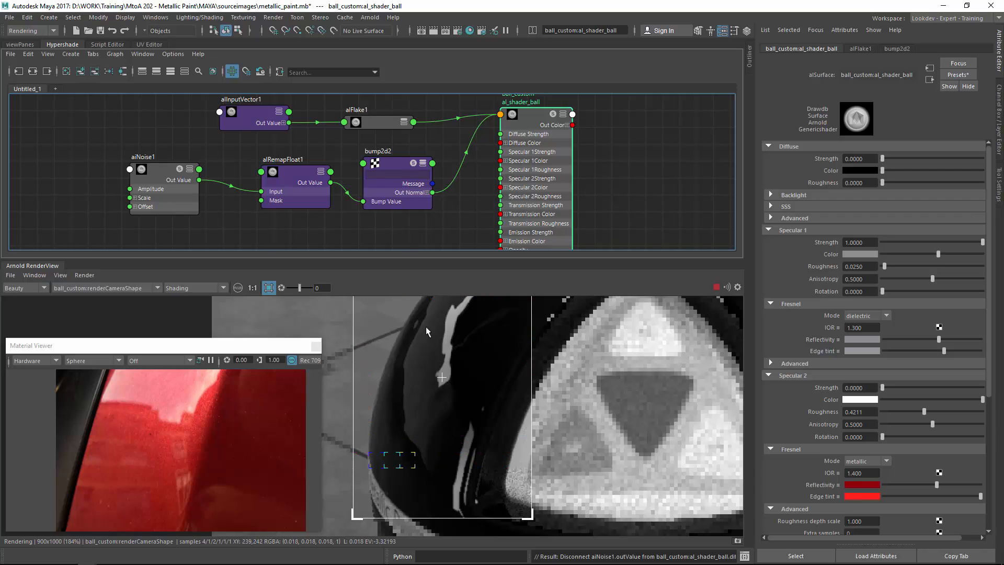
left_click(171, 174)
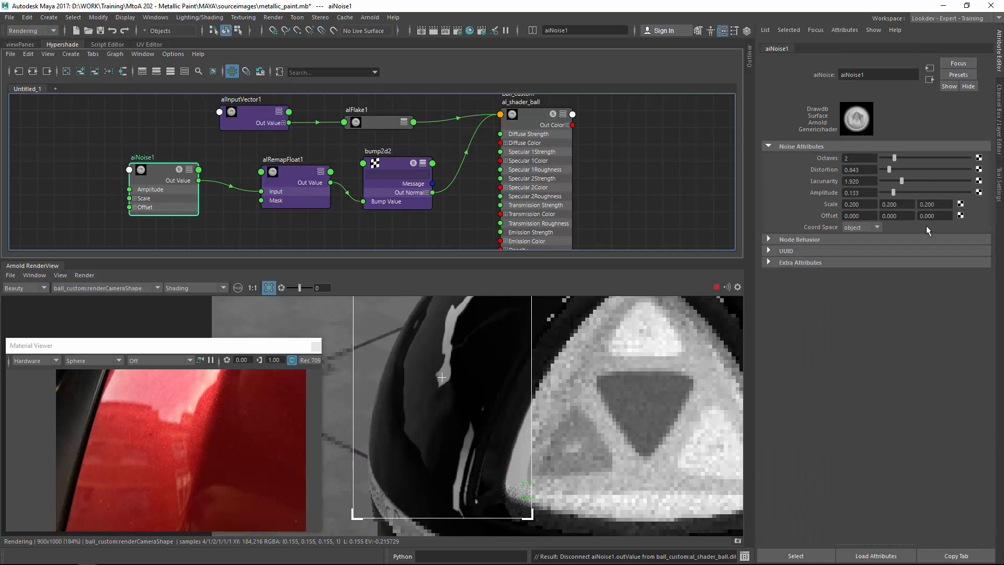
left_click_drag(892, 192, 887, 193)
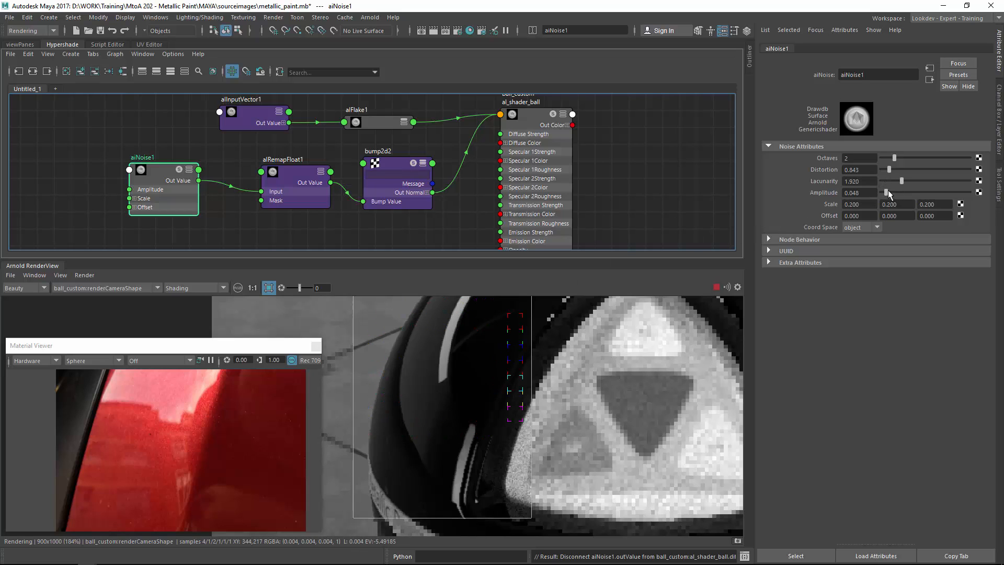
left_click_drag(888, 191, 889, 190)
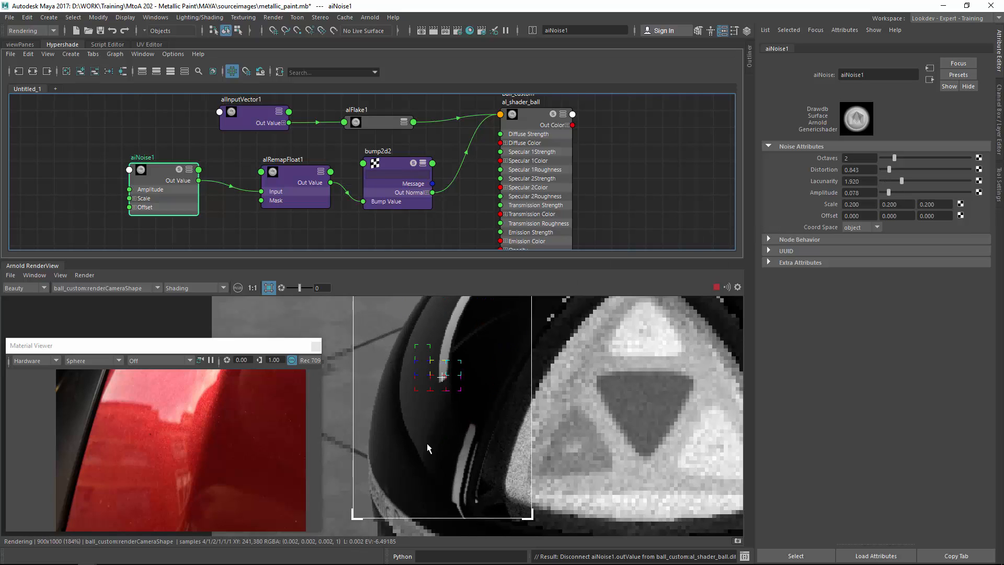
Examine the bump detail across the ball in the render view.
middle_click_drag(467, 345, 438, 436)
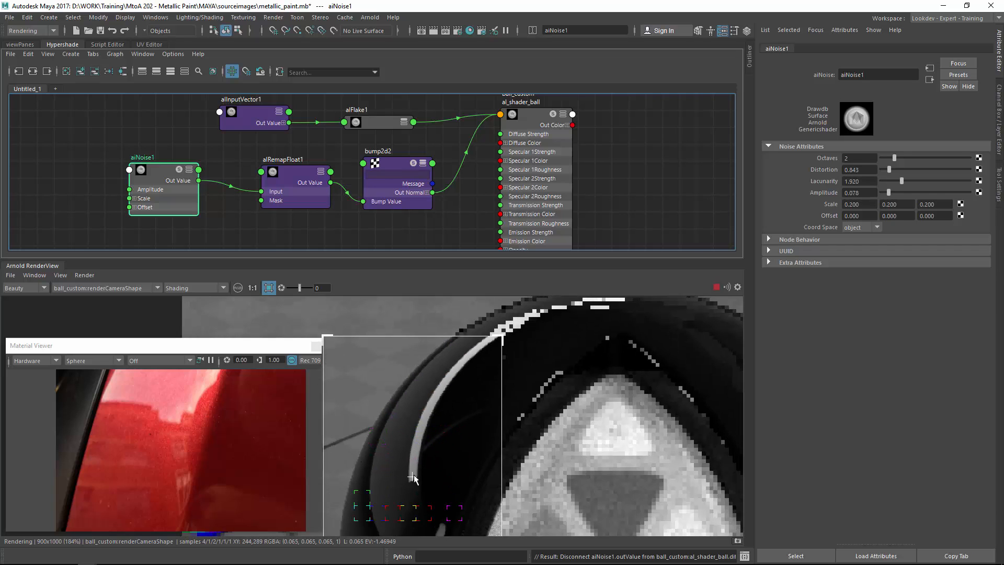
left_click_drag(375, 506, 512, 312)
right_click_drag(549, 372, 527, 389, "alt")
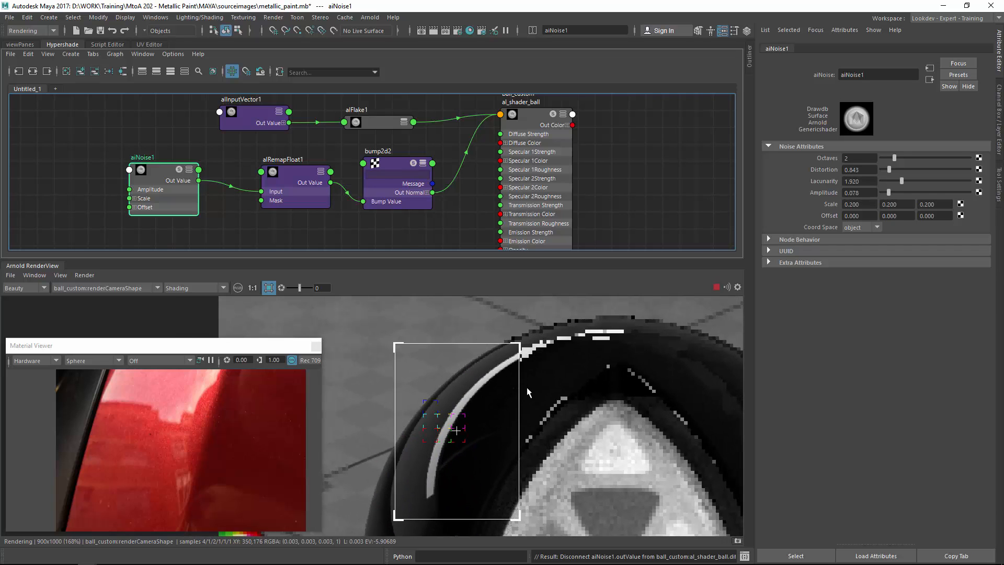
key("f")
middle_click_drag(451, 342, 593, 390)
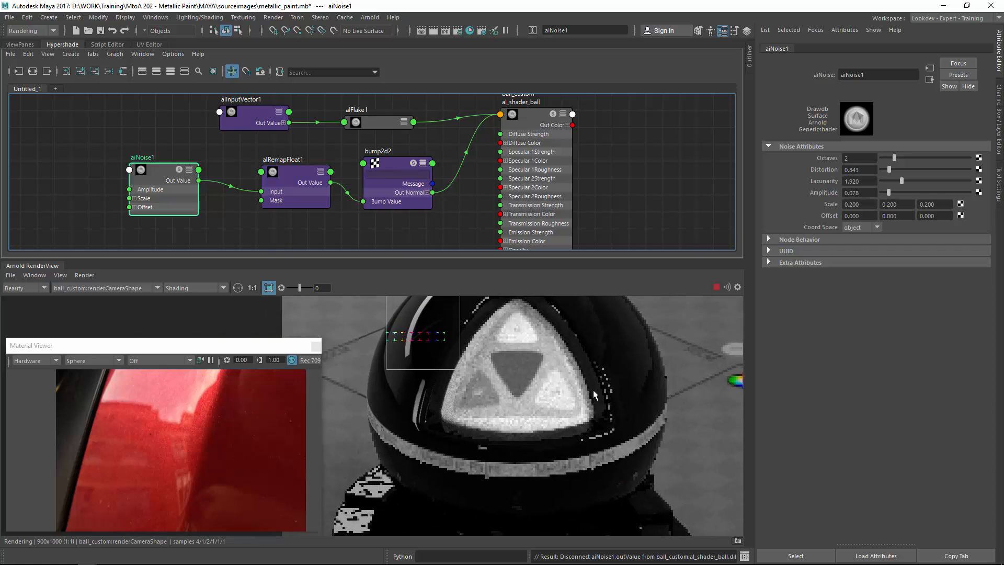
left_click(595, 385)
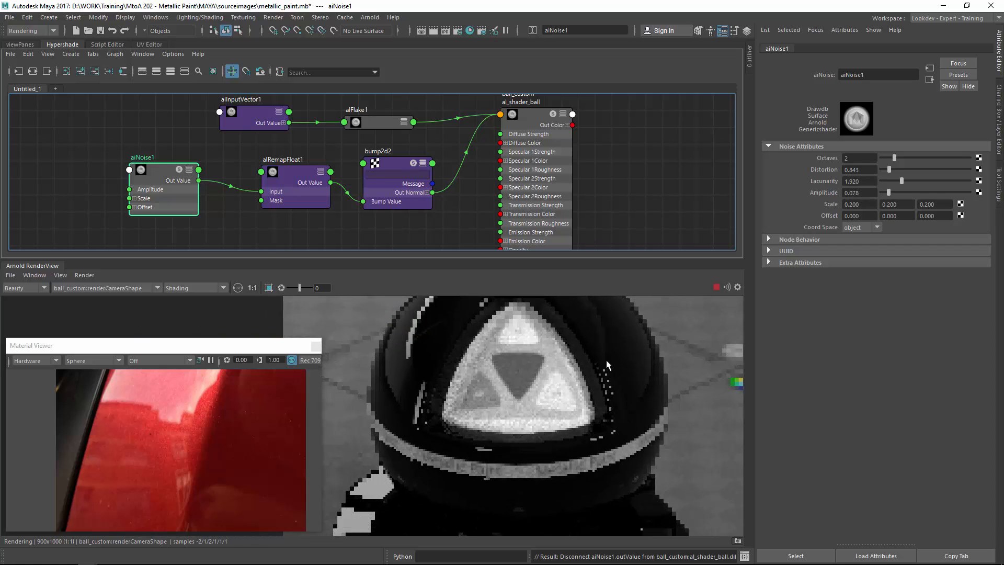
middle_click_drag(508, 411, 534, 286)
middle_click_drag(497, 349, 472, 455)
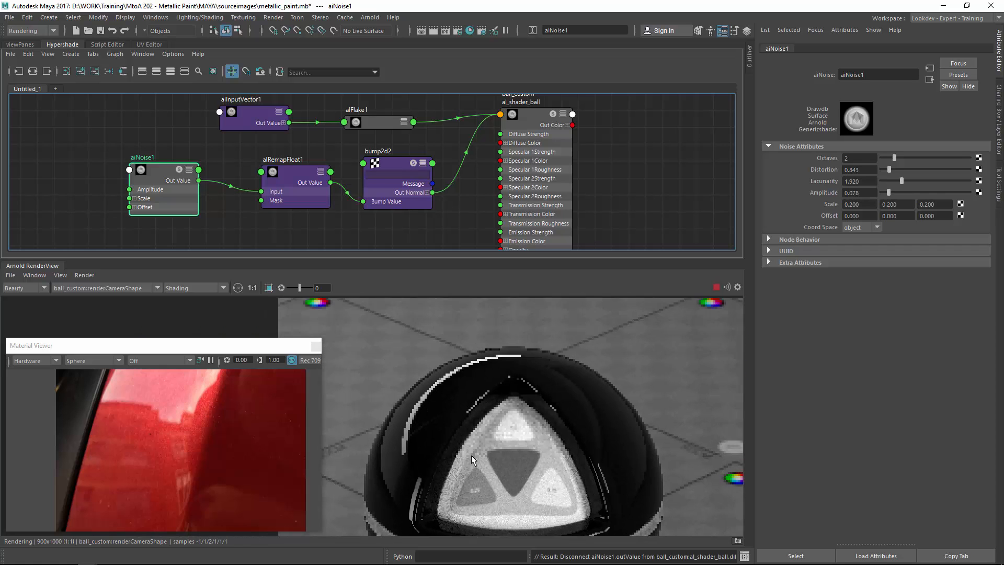
left_click_drag(409, 335, 557, 411)
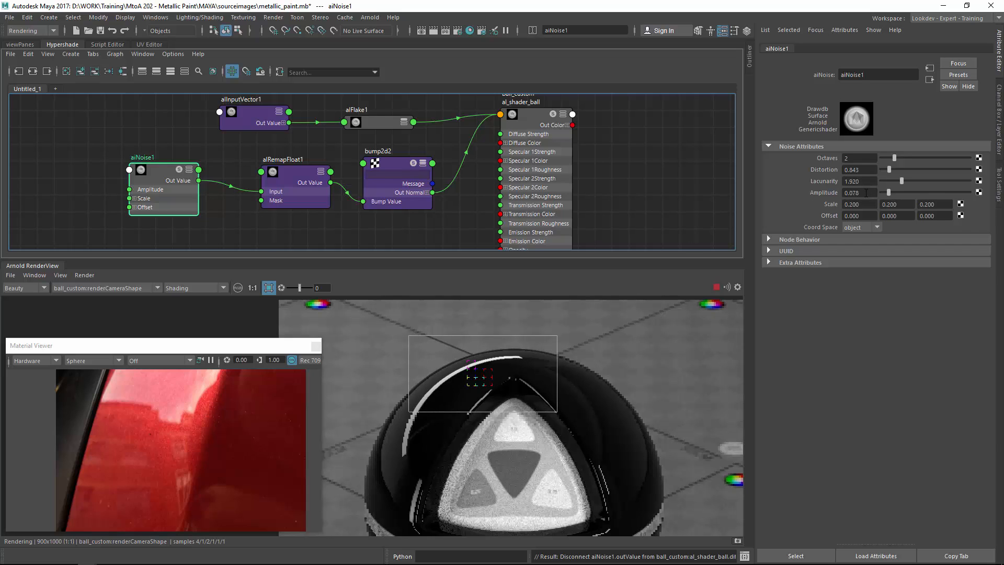
Raise aiNoise1's Amplitude to about 0.138 and update the full render scene.
left_click_drag(866, 193, 869, 193, "ctrl")
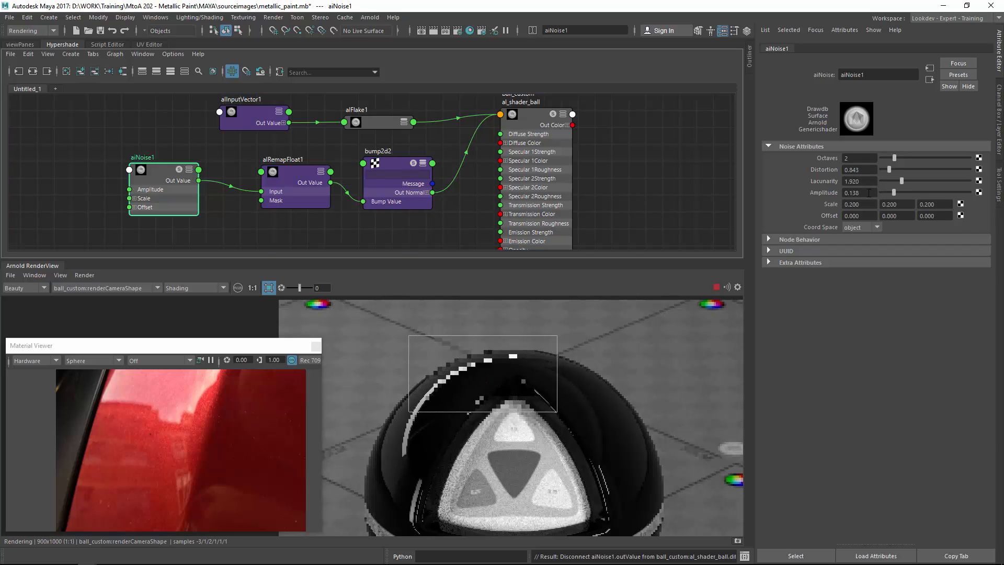
left_click_drag(347, 377, 440, 514)
middle_click_drag(459, 412, 474, 458)
scroll(560, 375, "up", 3)
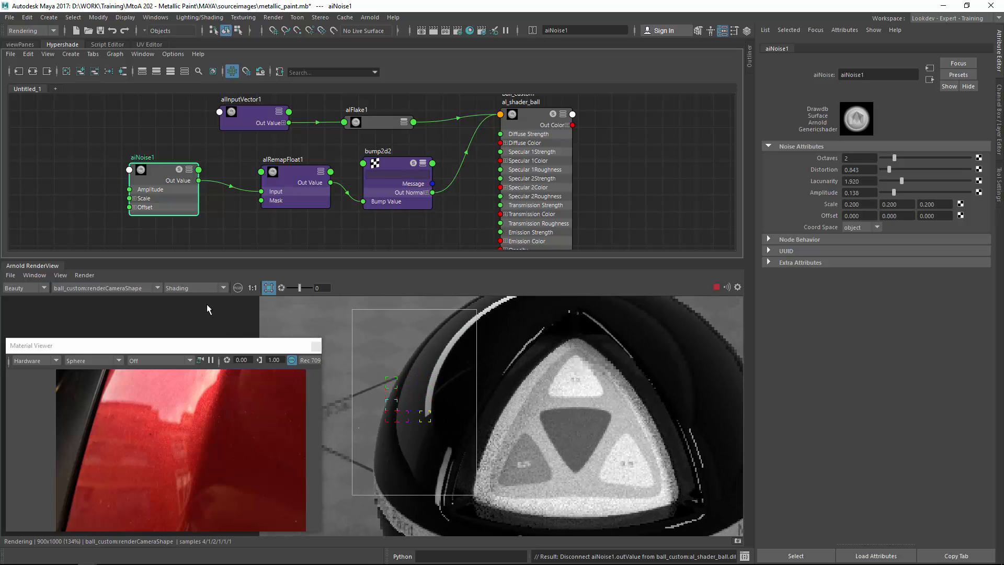
left_click(92, 278)
left_click(121, 348)
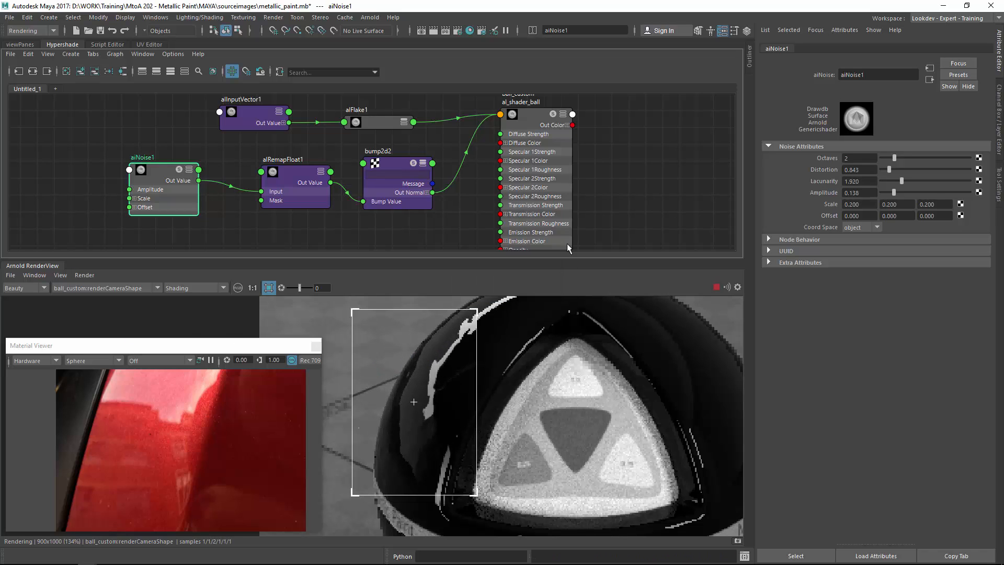
Lower aiNoise1's Amplitude to about 0.078 and update the full render scene.
left_click_drag(894, 193, 889, 192)
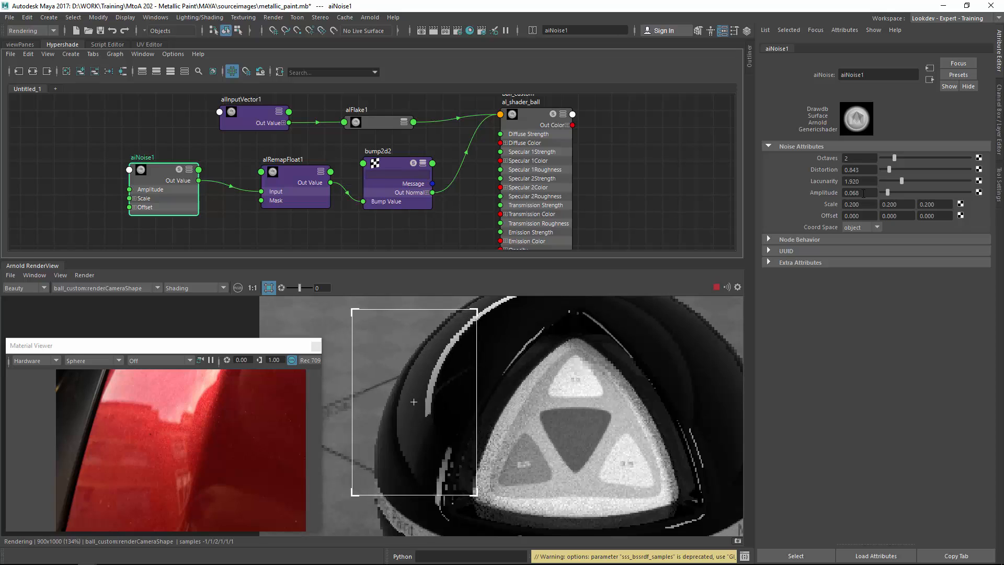
left_click(84, 275)
left_click(109, 351)
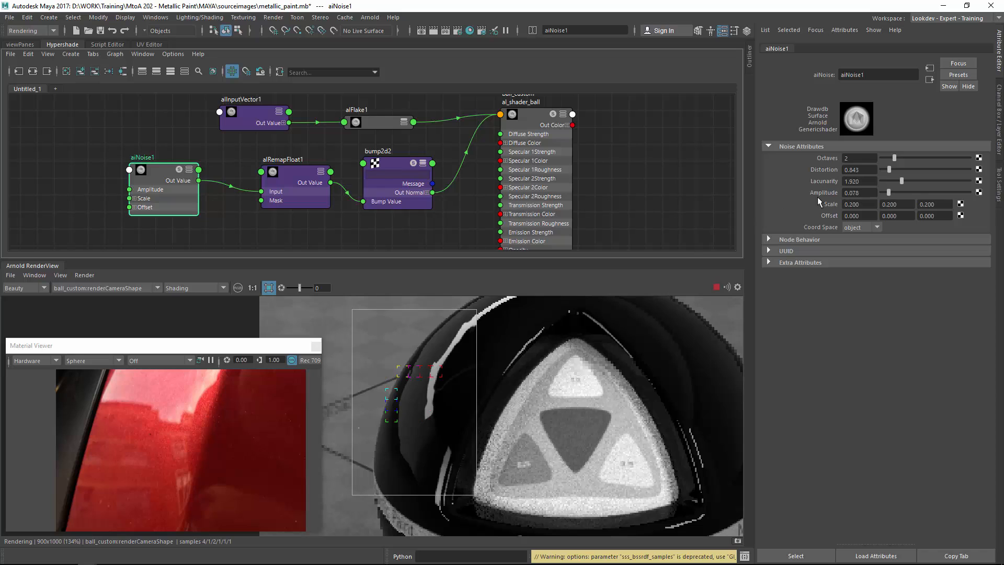
Set aiNoise1's Amplitude to 0.050 and update the full render scene.
left_click_drag(853, 192, 867, 190)
type("50")
key("Return")
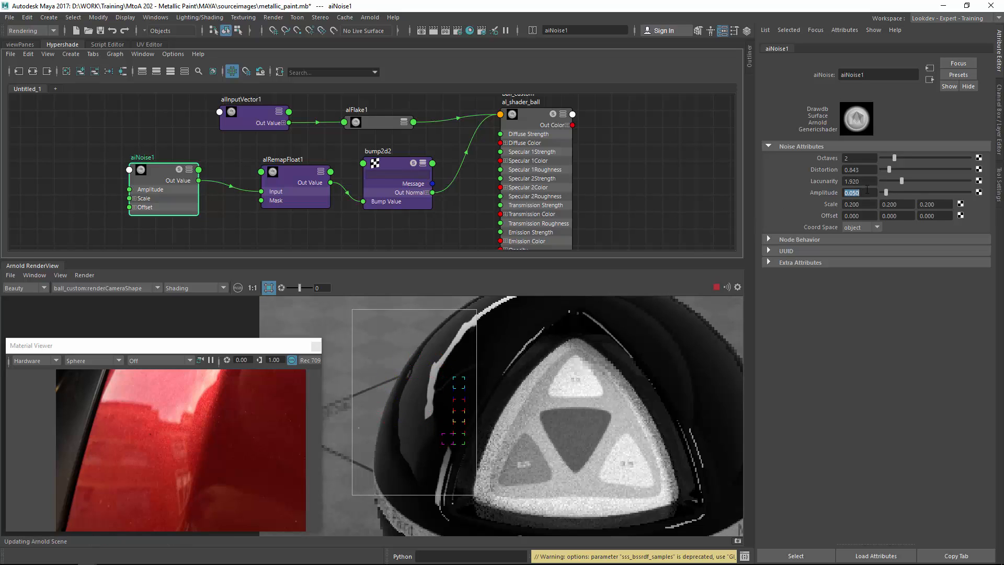
left_click(85, 275)
left_click(124, 351)
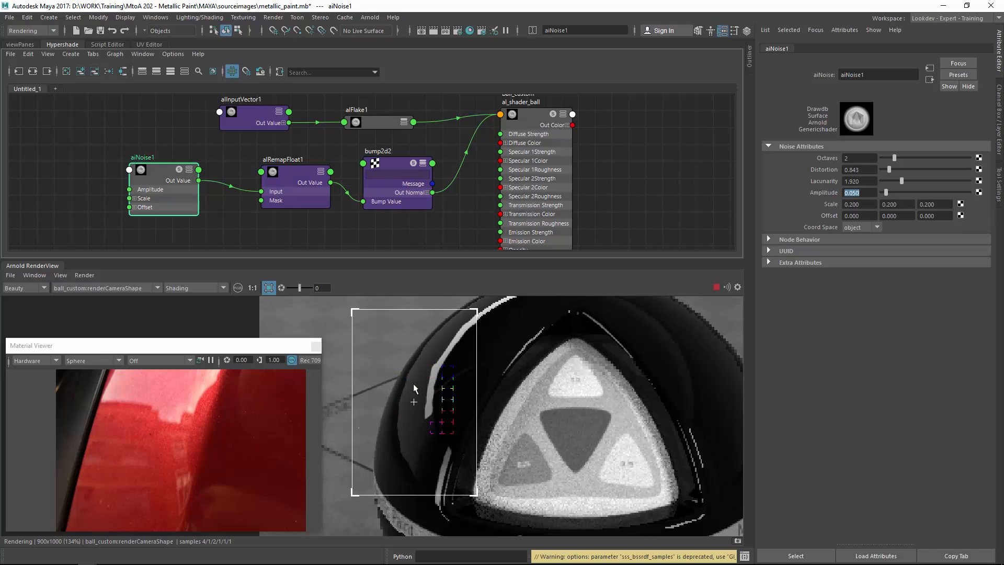
Set aiNoise1's Amplitude to 0.025 and update the full render scene.
left_click(856, 192)
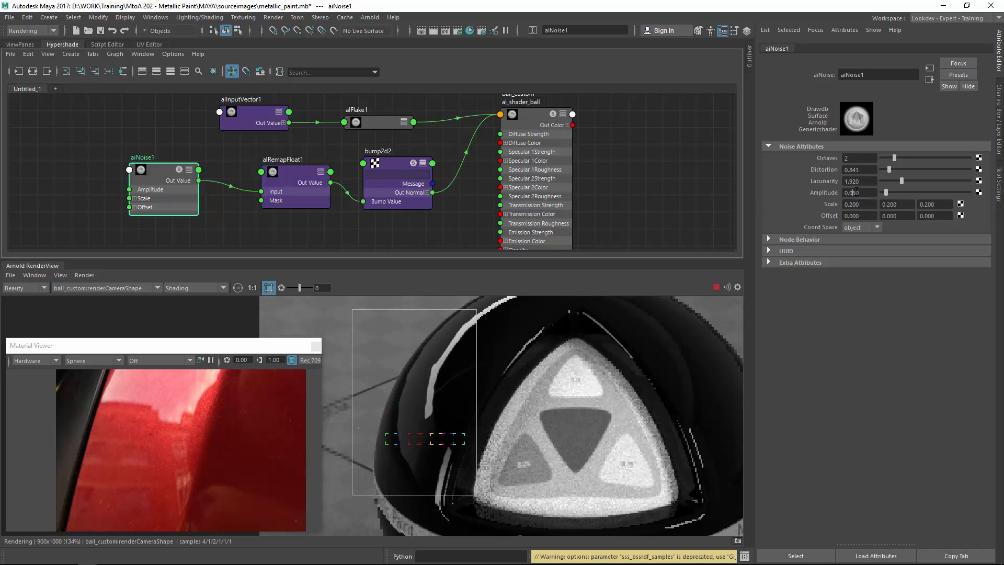
type("25")
key("Return")
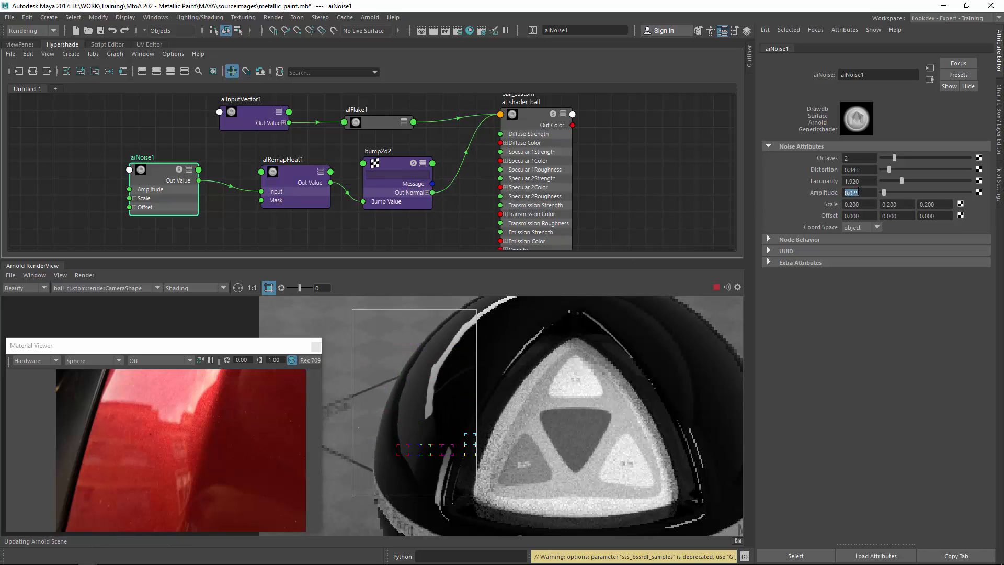
left_click(85, 275)
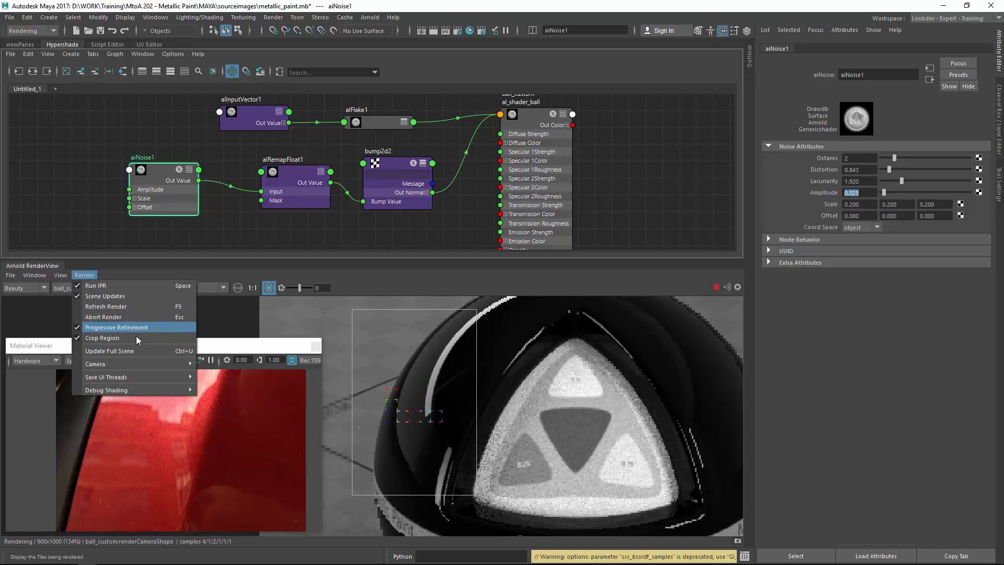
left_click(159, 352)
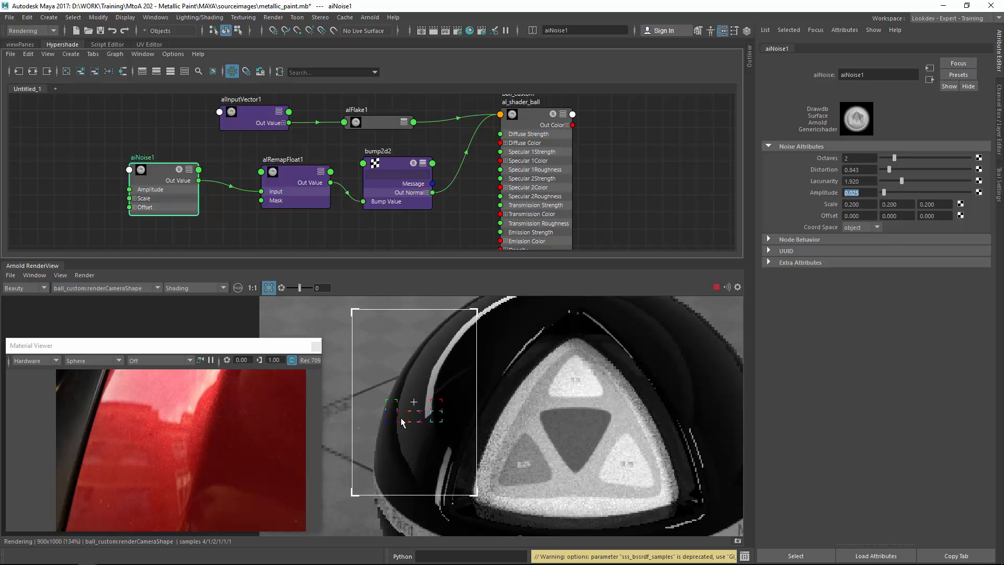
Select al_shader_ball and set its Specular 2 Strength back to 1.
left_click(532, 123)
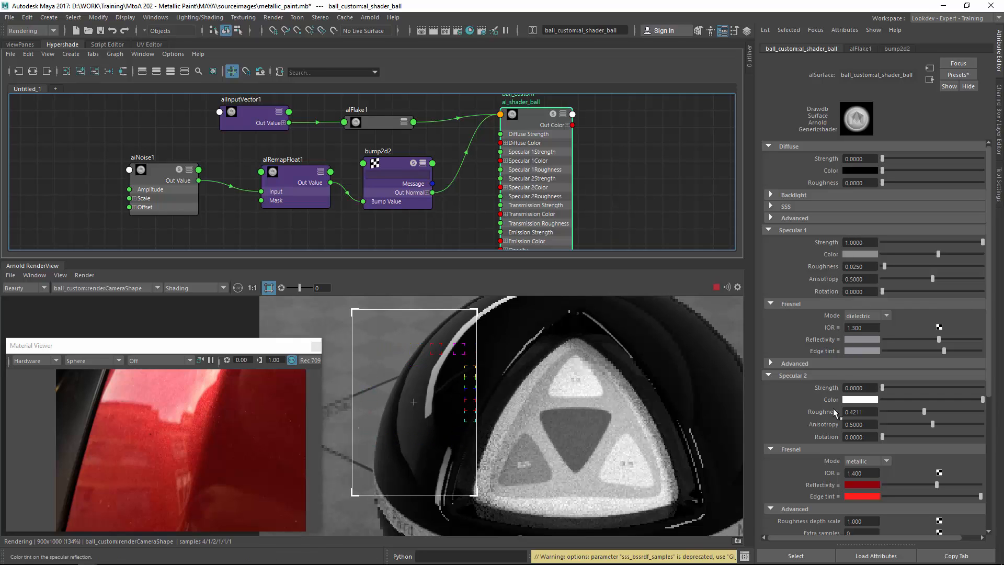
left_click_drag(865, 389, 817, 391)
type("1")
key("Return")
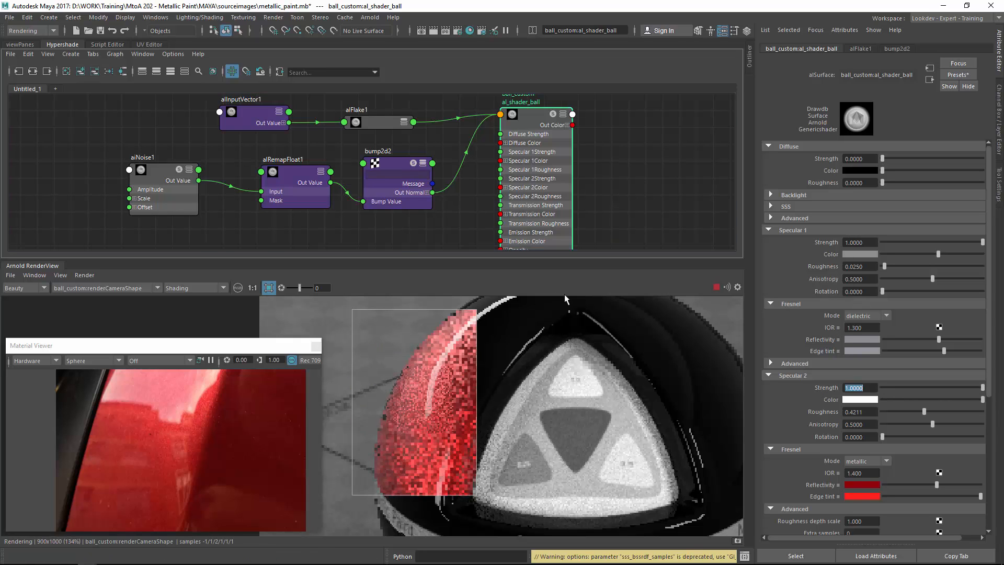
Compare the rendered metallic flake paint with the reference photo, then clear the selection.
right_click_drag(557, 357, 403, 337, "alt")
middle_click_drag(403, 337, 453, 386, "alt")
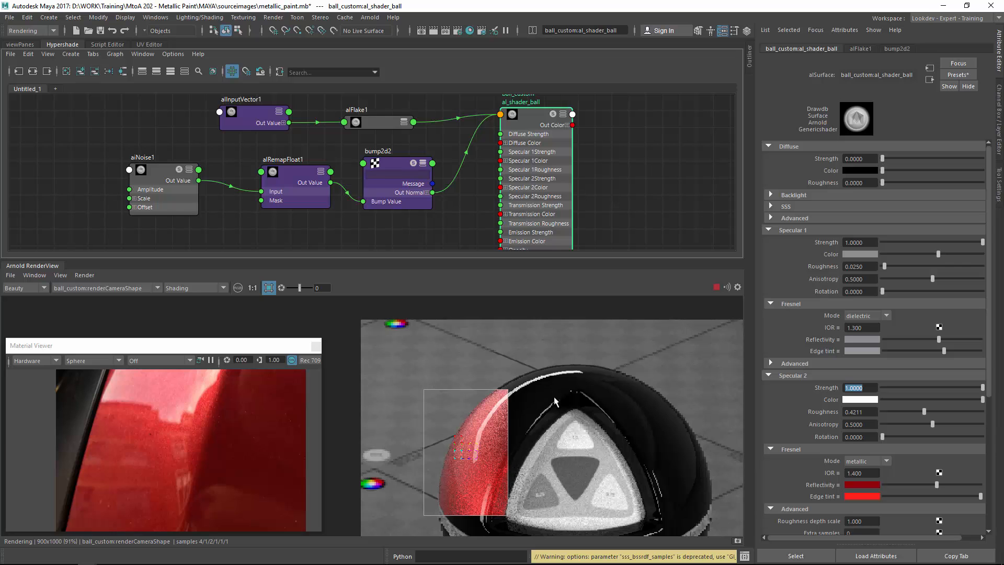
left_click(676, 360)
middle_click_drag(739, 426, 657, 344, "alt")
right_click_drag(657, 344, 614, 363, "alt")
middle_click_drag(517, 393, 517, 319, "alt")
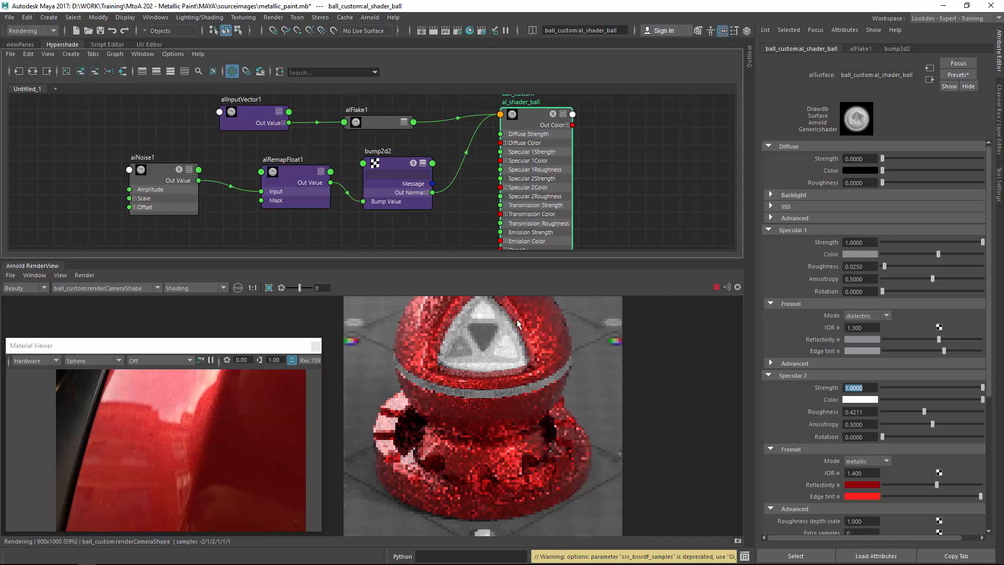
right_click_drag(481, 415, 866, 361, "alt")
middle_click_drag(523, 466, 491, 388, "alt")
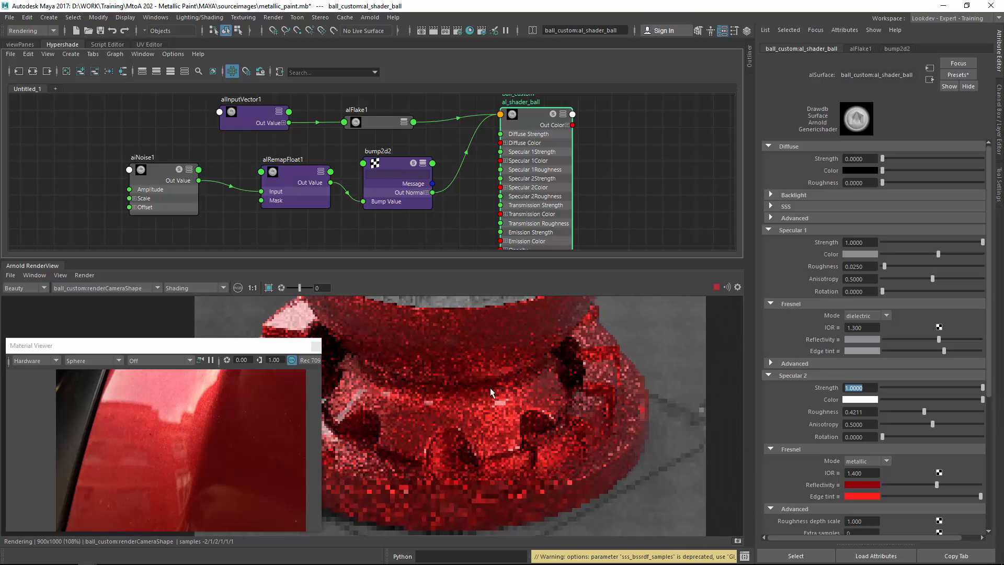
middle_click_drag(443, 415, 413, 376, "alt")
right_click_drag(414, 376, 467, 393, "alt")
left_click_drag(388, 330, 590, 487, "shift")
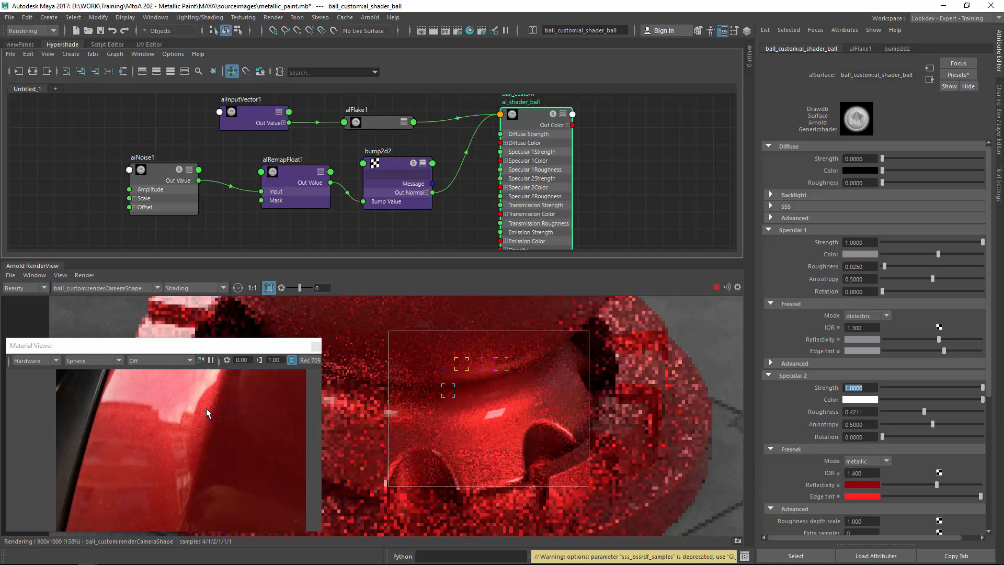
middle_click_drag(222, 439, 187, 469, "alt")
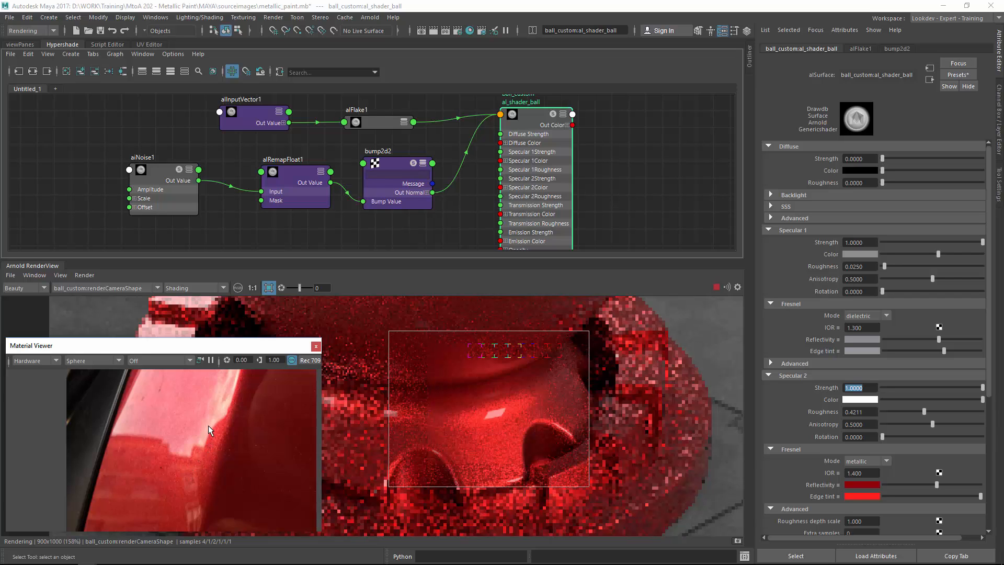
scroll(482, 366, "down", 3)
scroll(482, 356, "down", 2)
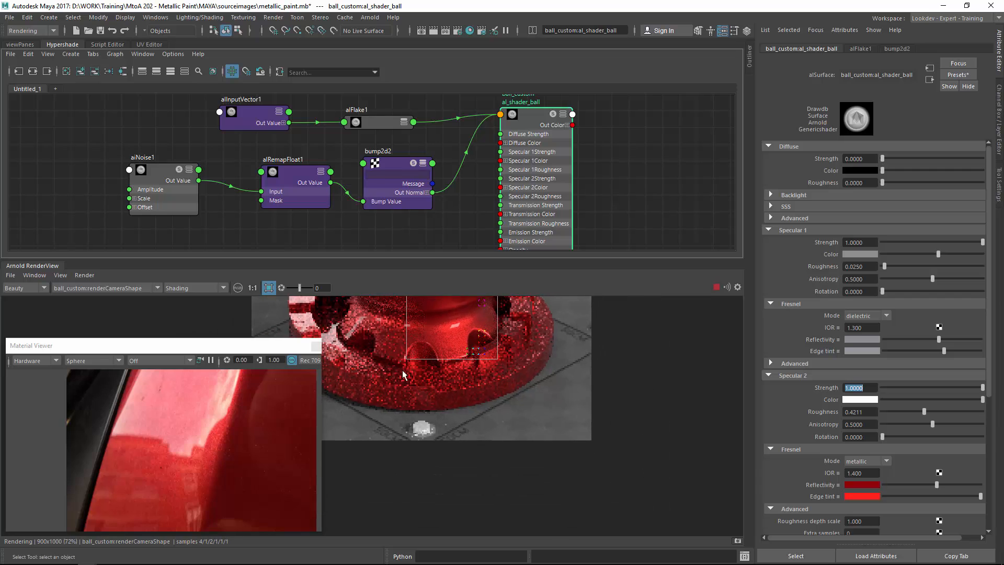
middle_click_drag(403, 370, 451, 511)
middle_click_drag(420, 429, 427, 489)
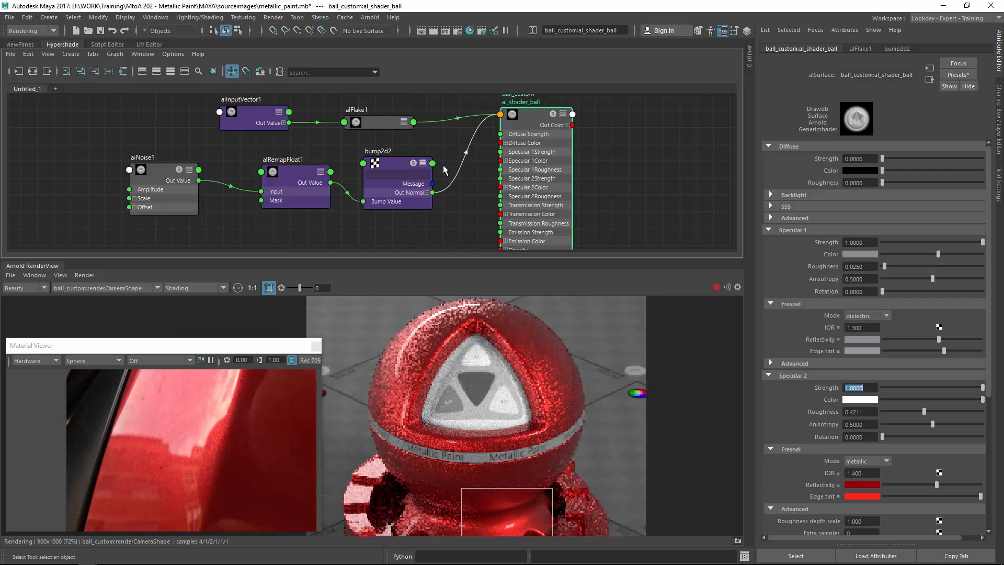
left_click(438, 222)
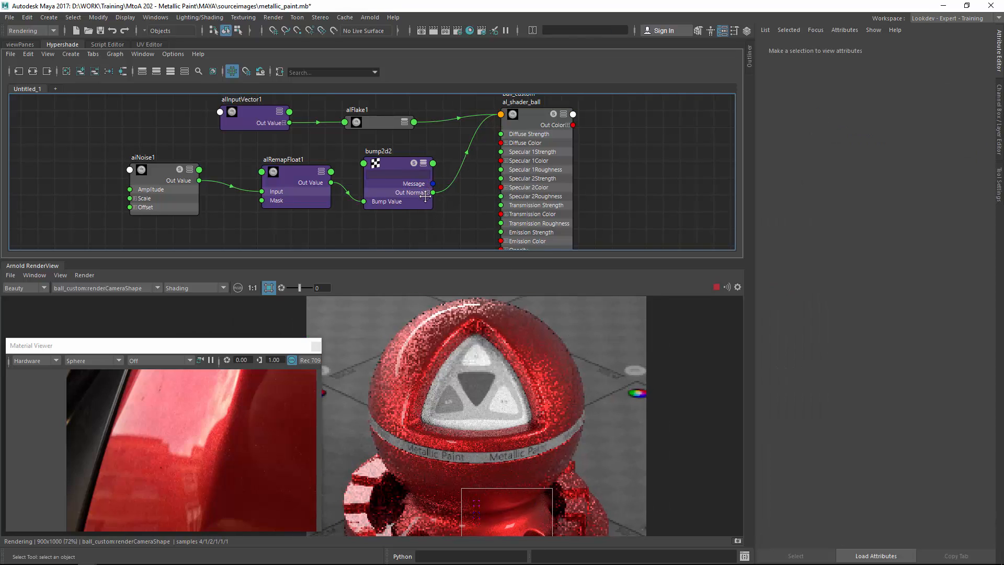
Create an alFractal node in the Hypershade graph and place it below the noise and remap nodes.
middle_click_drag(334, 200, 365, 173, "alt")
middle_click_drag(381, 222, 381, 192, "alt")
key("Tab")
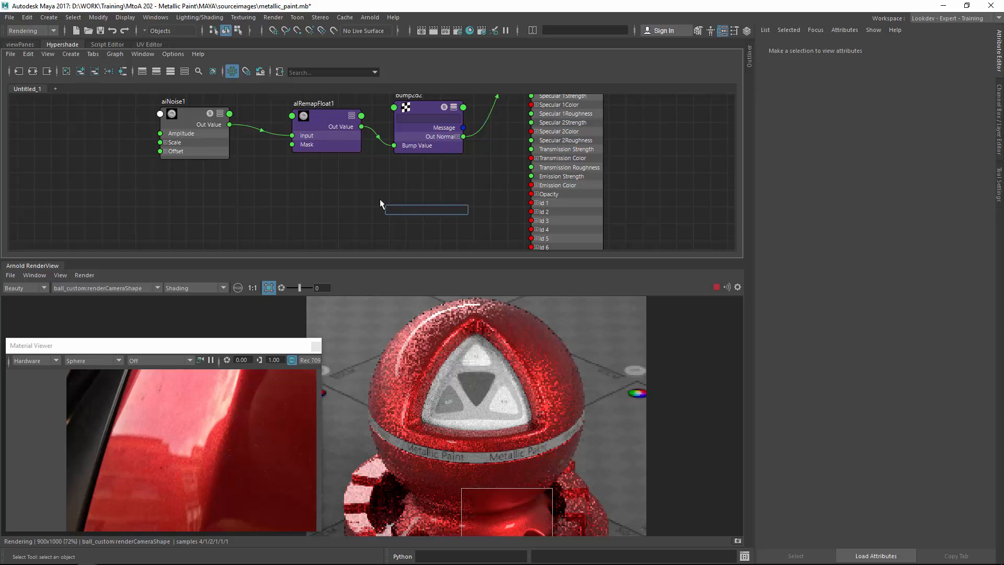
type("ain")
key("Down")
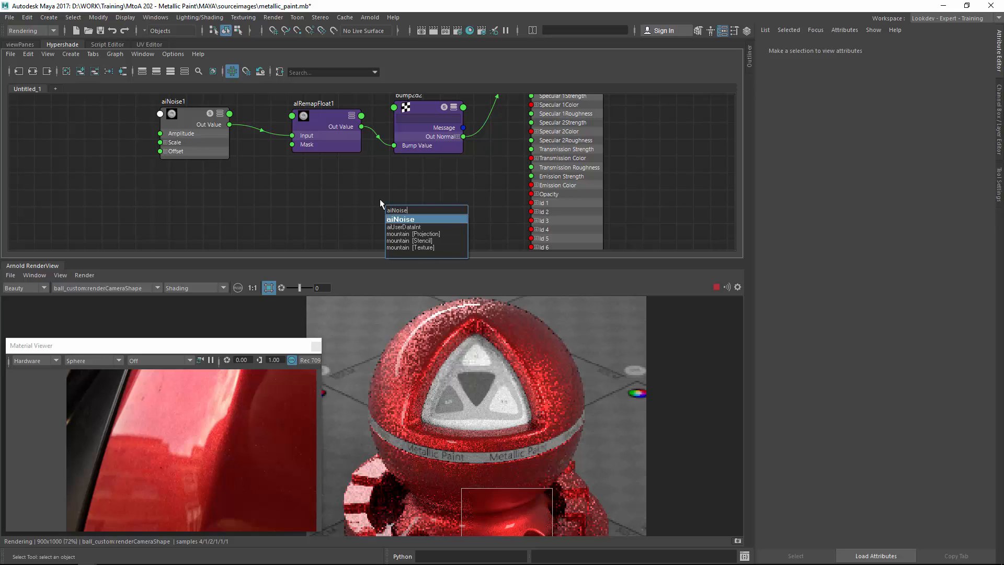
key("BackSpace")
key("BackSpace")
key("BackSpace")
key("BackSpace")
key("BackSpace")
key("BackSpace")
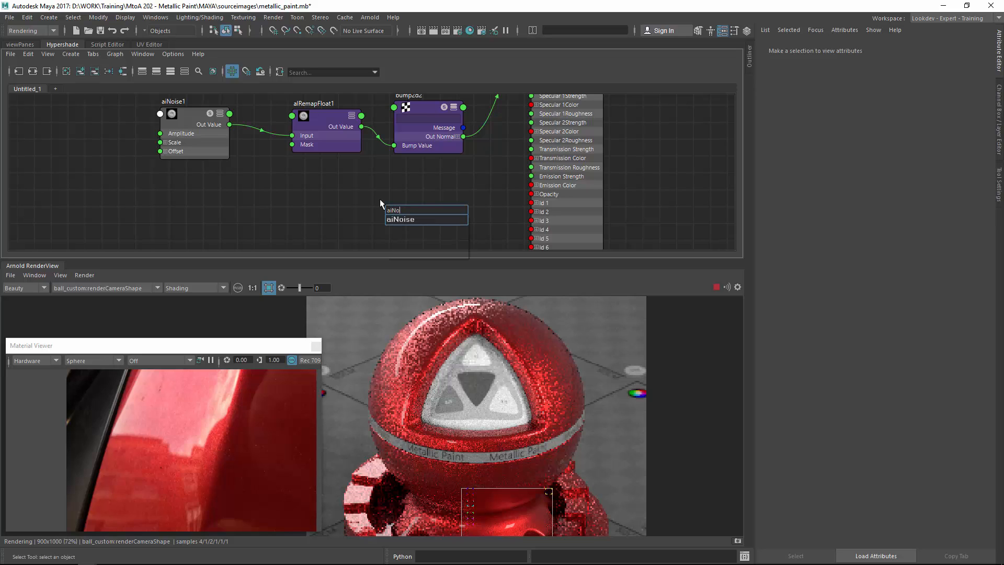
type("lfr")
key("Down")
key("Return")
left_click_drag(418, 212, 343, 196)
left_click(433, 196)
Create a second alRemapFloat node and connect alFractal1's Out Color R to its Input.
key("Tab")
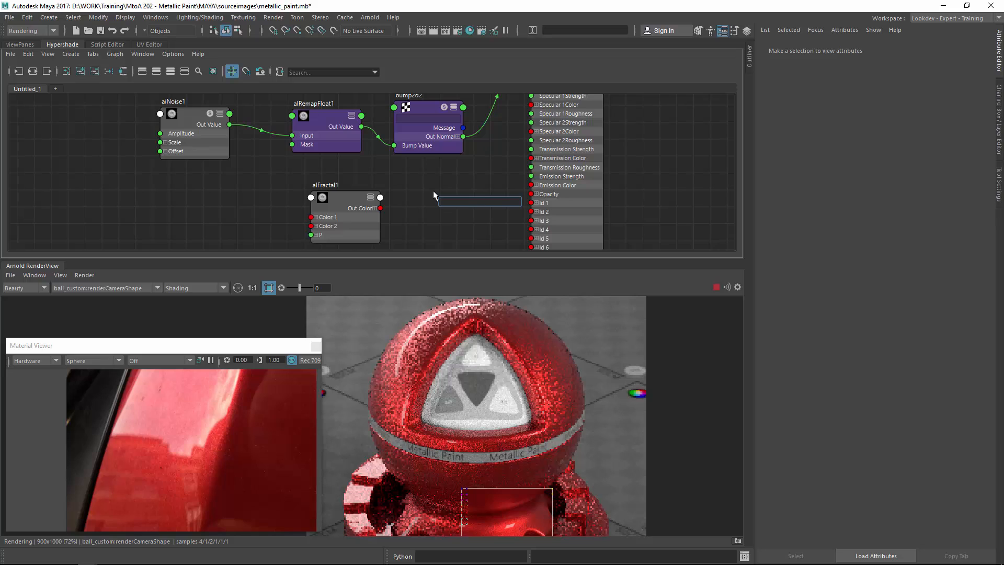
type("alrem")
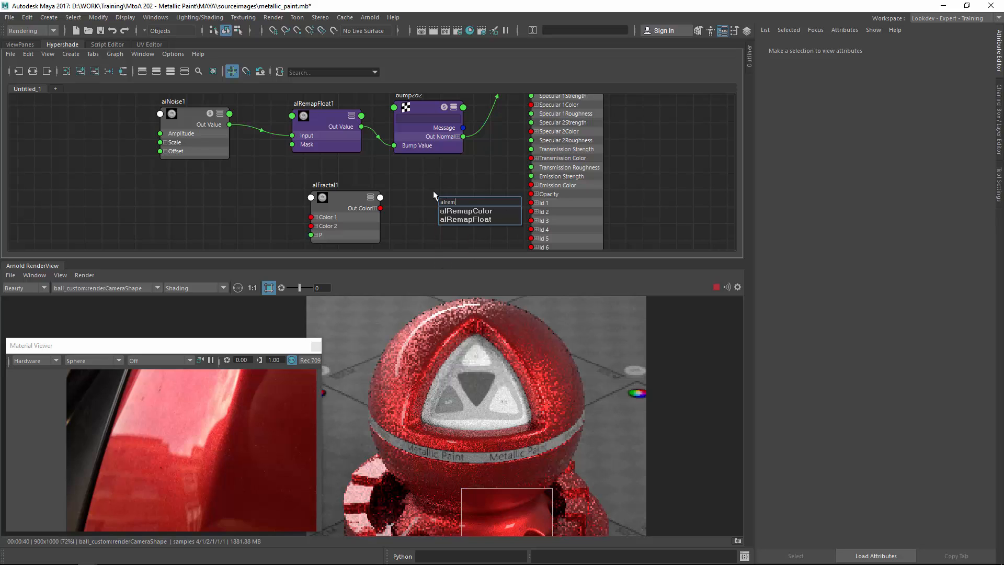
key("Down")
key("Down")
key("Down")
key("Up")
key("Return")
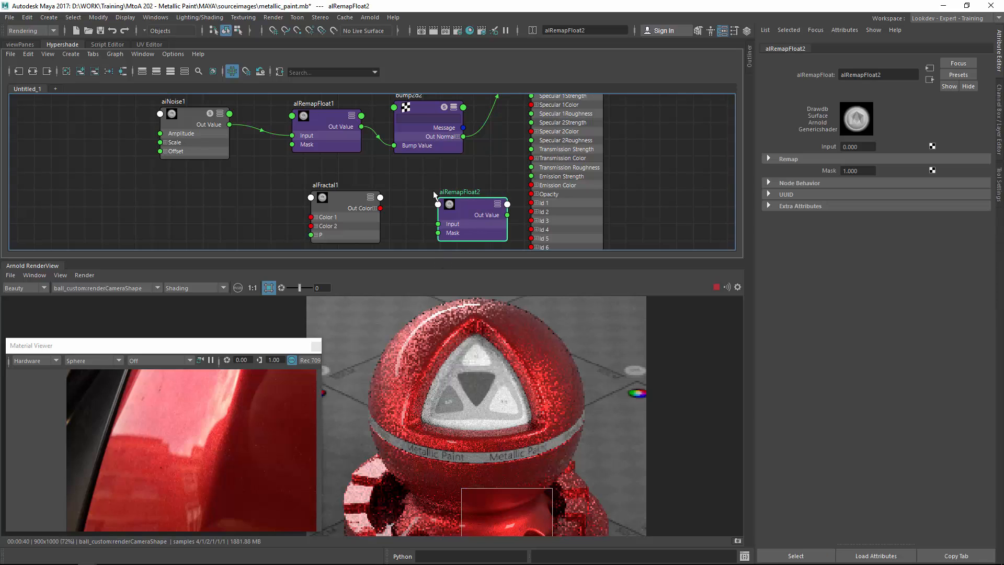
scroll(380, 219, "up", 2)
left_click(373, 204)
left_click_drag(380, 216, 484, 225)
middle_click_drag(497, 187, 402, 209, "alt")
left_click_drag(438, 220, 423, 213)
middle_click_drag(447, 180, 411, 223, "alt")
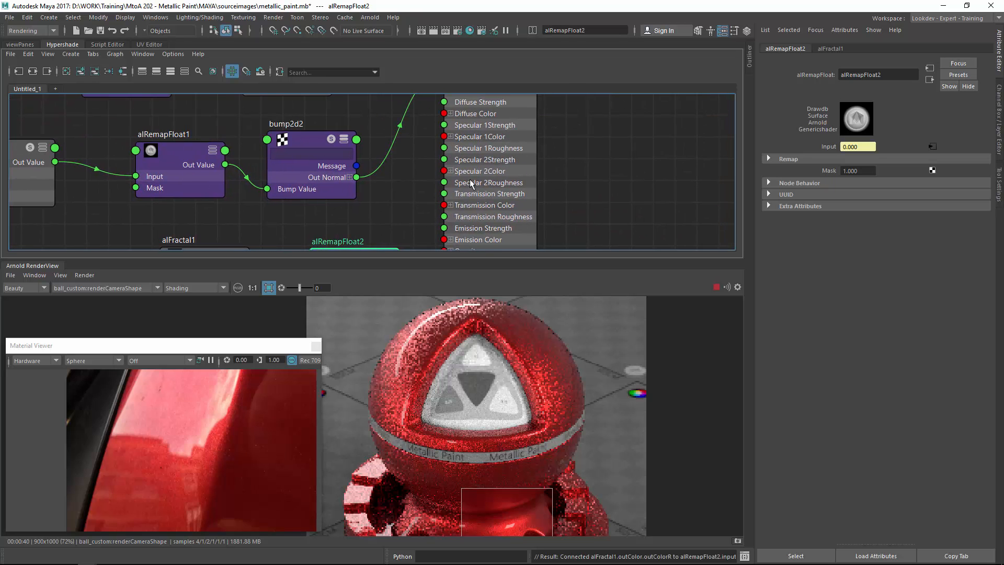
Connect alRemapFloat2's Out Value to al_shader_ball's Specular 1Roughness.
left_click_drag(480, 160, 495, 164)
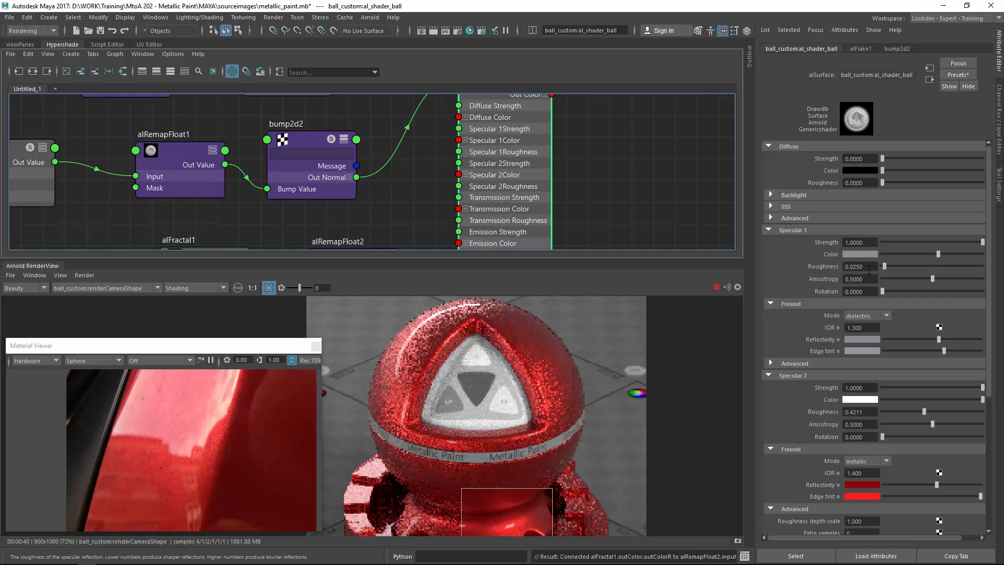
scroll(366, 210, "down", 2)
middle_click_drag(366, 210, 388, 214, "alt")
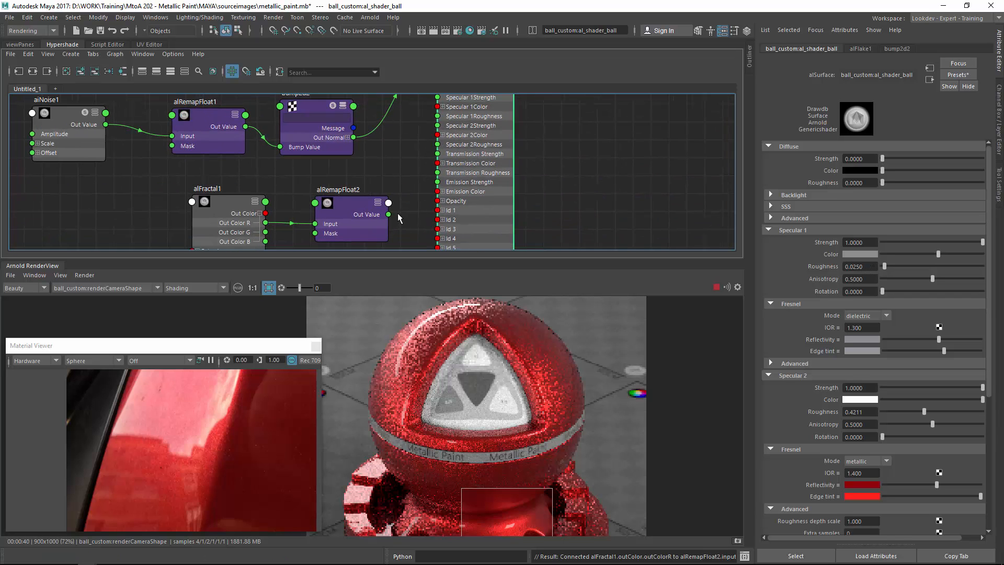
left_click_drag(388, 215, 449, 116)
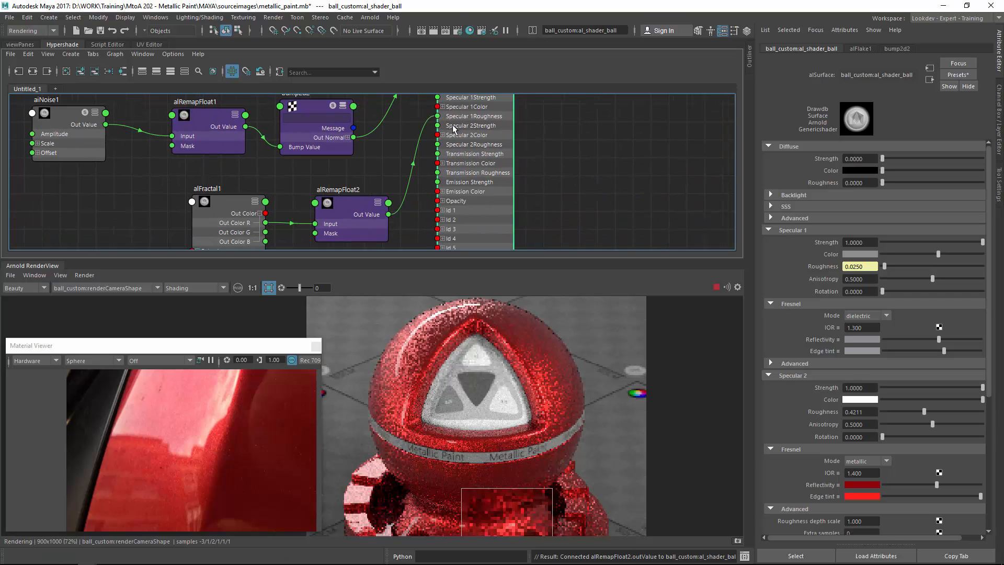
Set al_shader_ball's Debug mode to specular-1-roughness and render a close-up region of the ball.
scroll(386, 335, "up", 2)
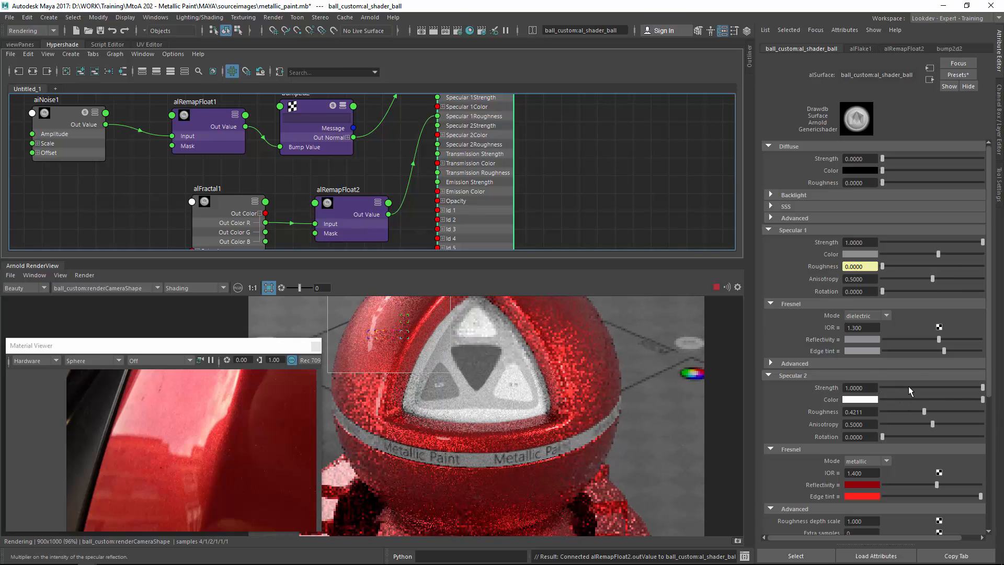
left_click_drag(987, 353, 987, 489)
left_click(792, 470)
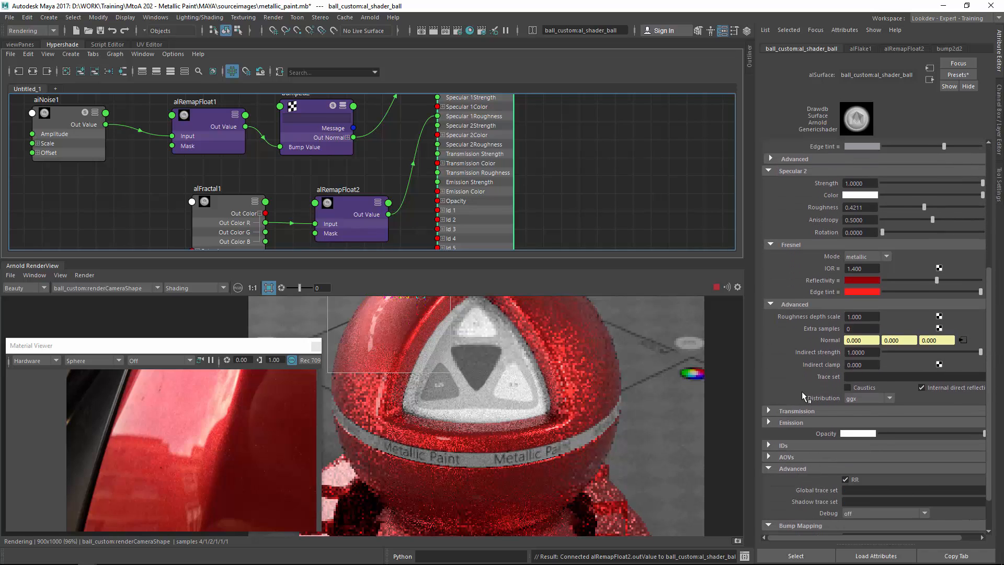
left_click(887, 467)
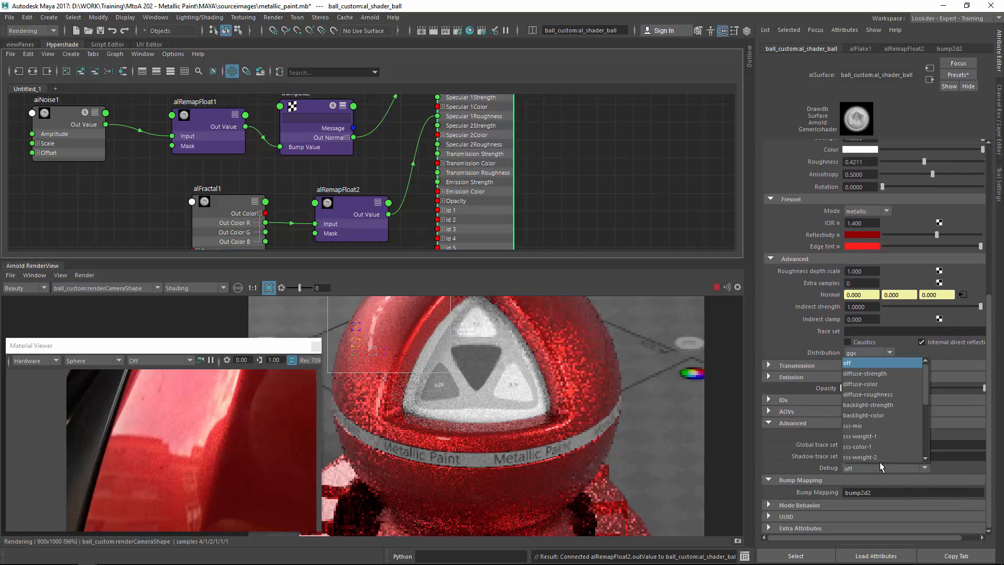
scroll(880, 462, "down", 3)
left_click_drag(921, 401, 924, 431)
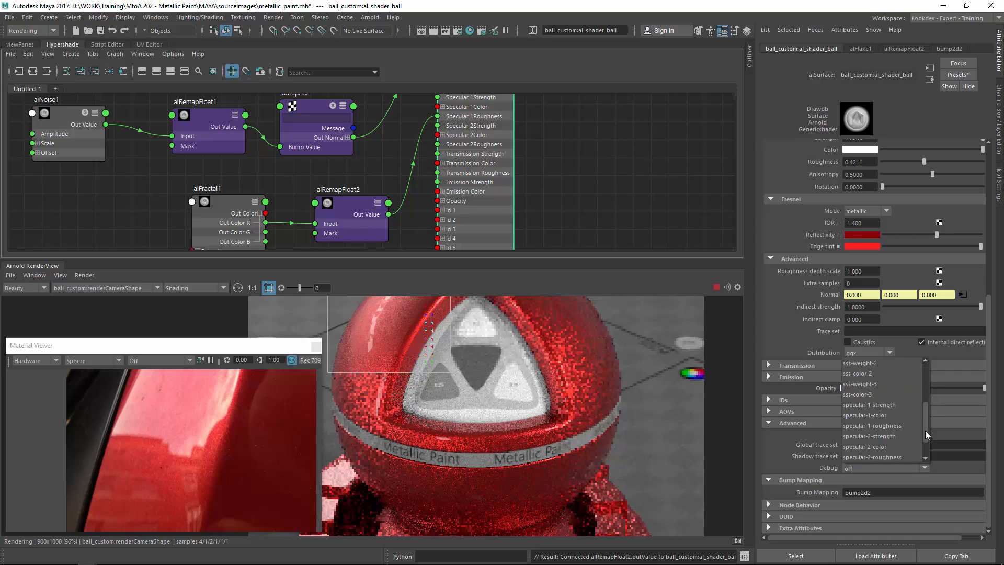
left_click(893, 417)
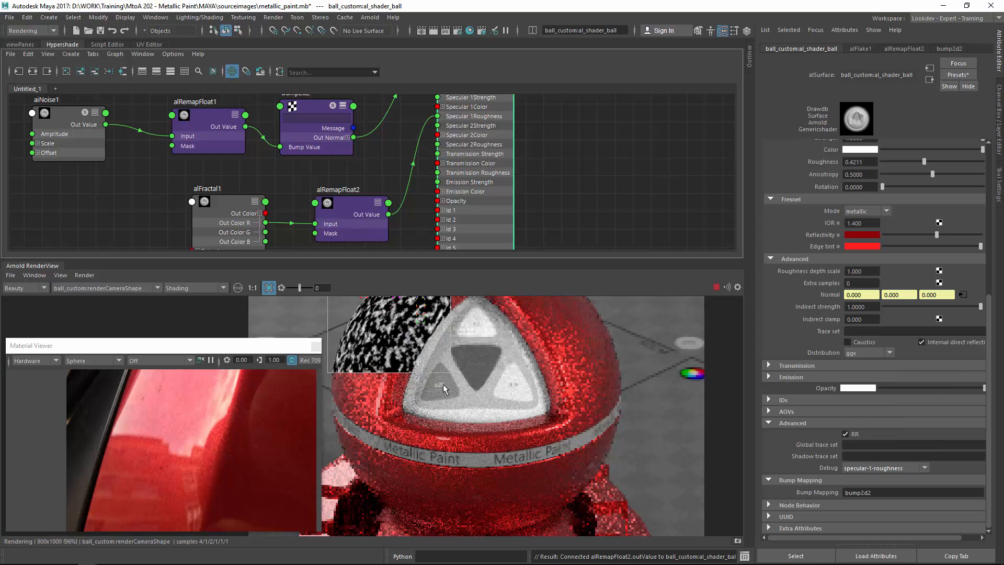
middle_click_drag(448, 368, 541, 428)
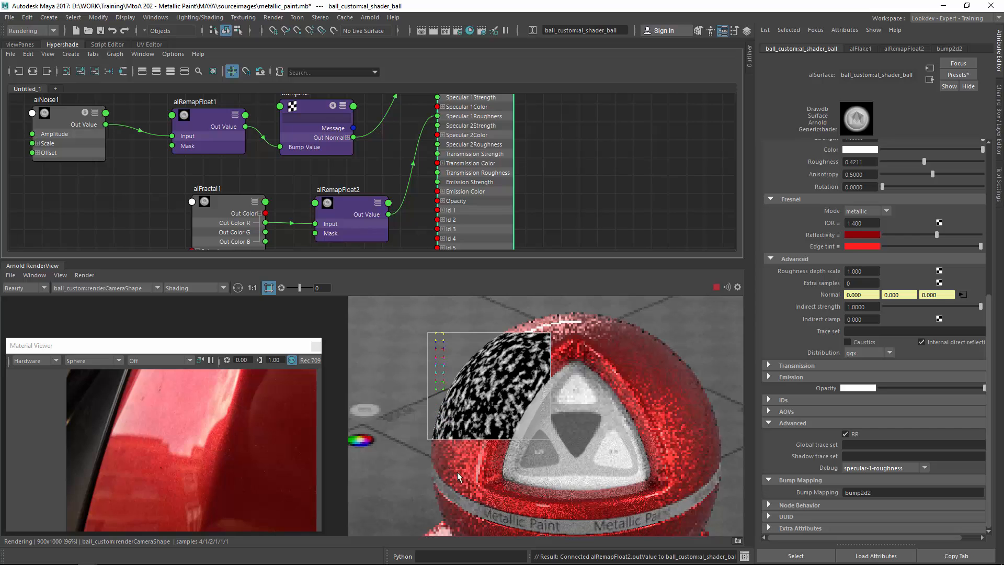
left_click(268, 288)
scroll(444, 362, "up", 4)
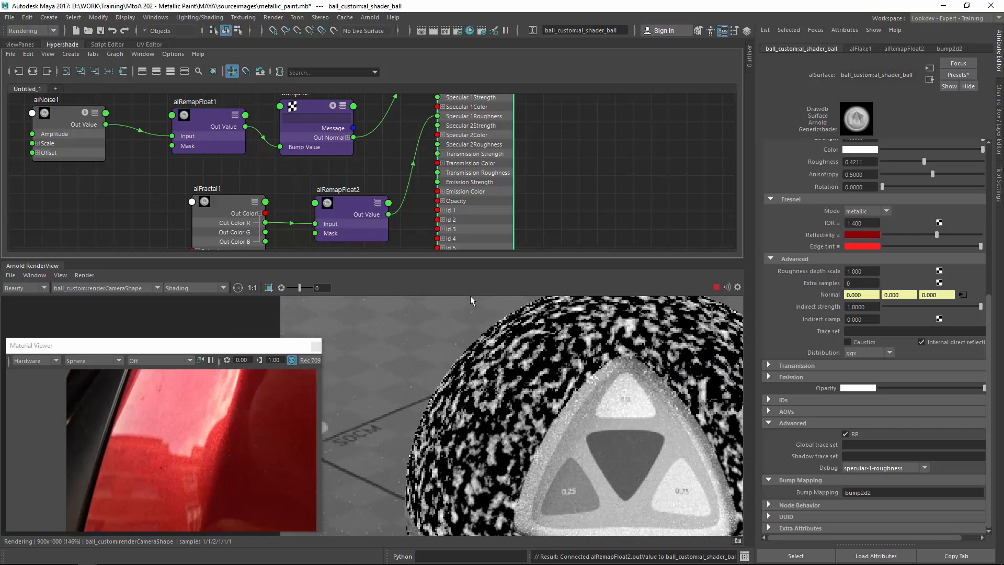
left_click_drag(387, 309, 609, 499)
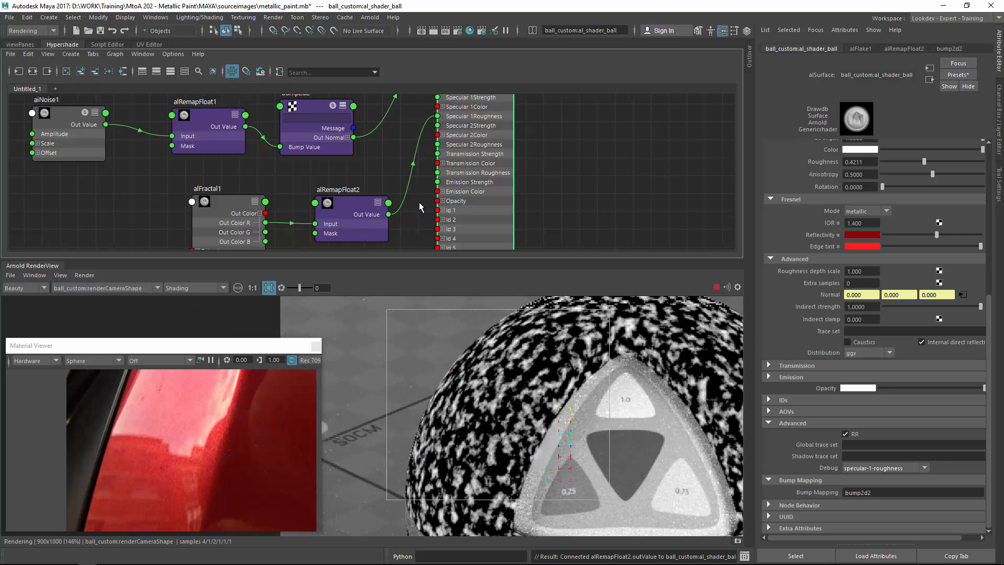
Select alFractal1 and set its Frequency to 0.240.
middle_click_drag(224, 201, 272, 173, "alt")
left_click(263, 174)
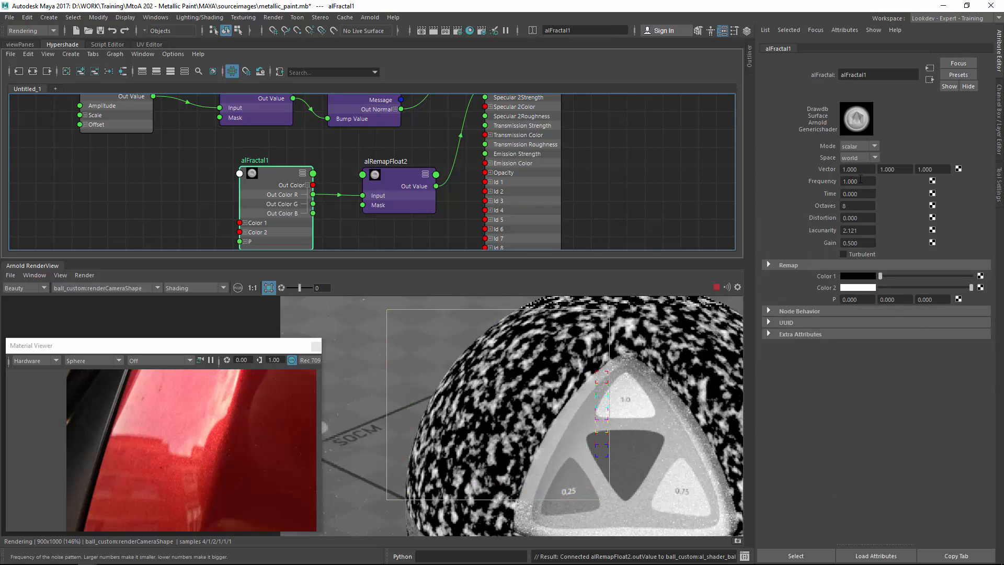
left_click_drag(863, 181, 820, 183, "ctrl")
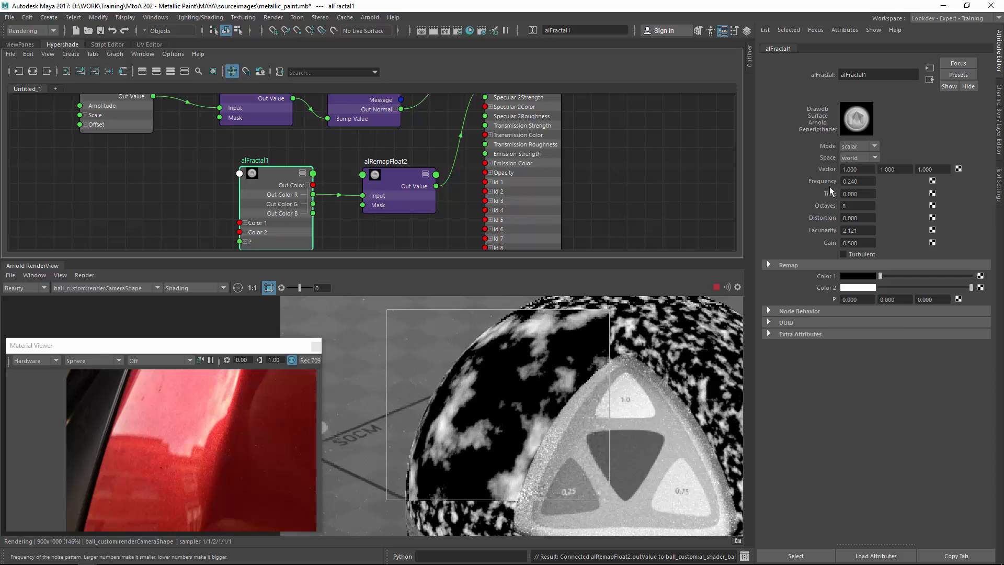
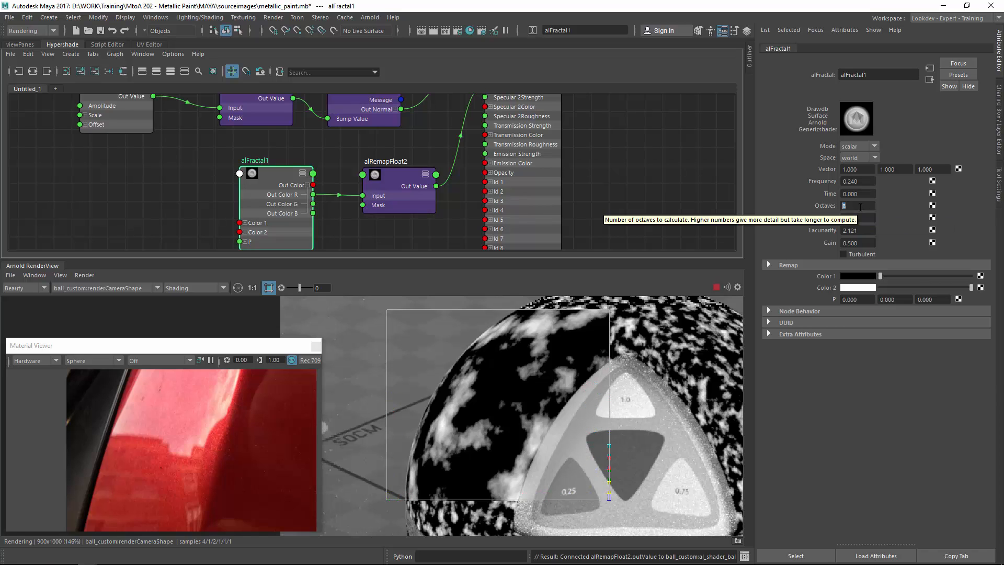
Set alFractal1's Octaves to 4, Distortion to 0.300 and Gain to 0.680, re-rendering a region of the ball.
type("3")
key("Return")
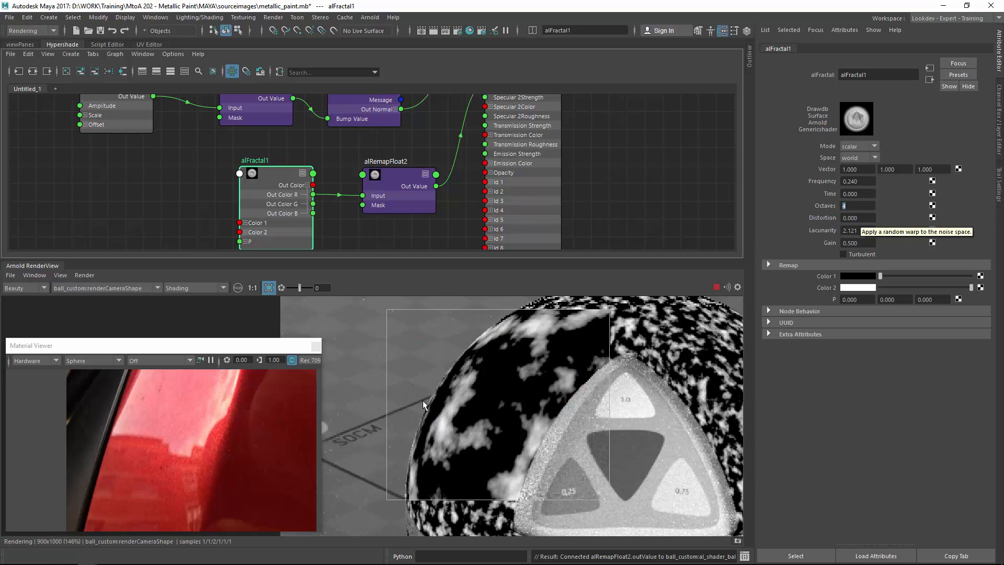
left_click_drag(855, 206, 869, 243)
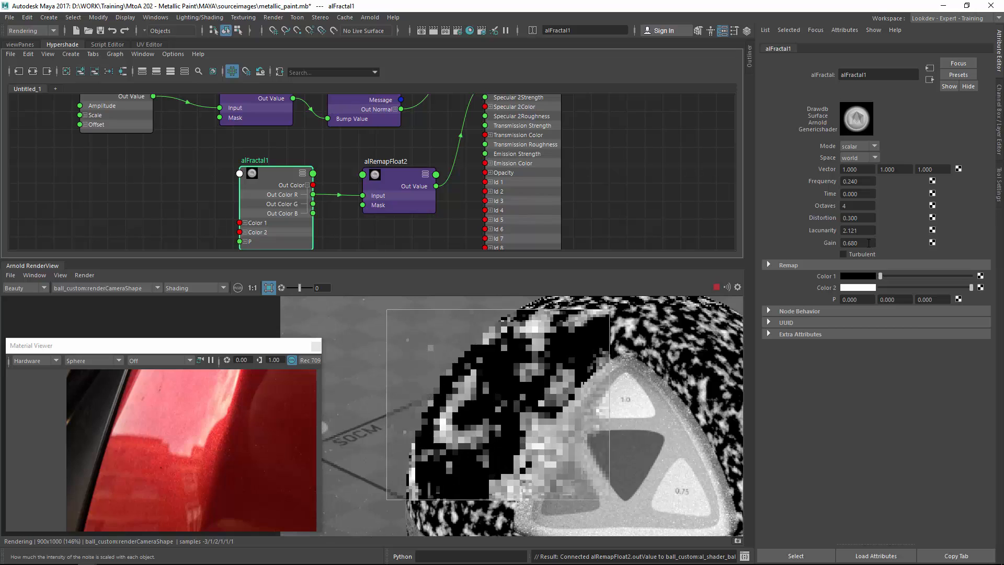
middle_click_drag(659, 400, 635, 357)
scroll(635, 357, "down", 3)
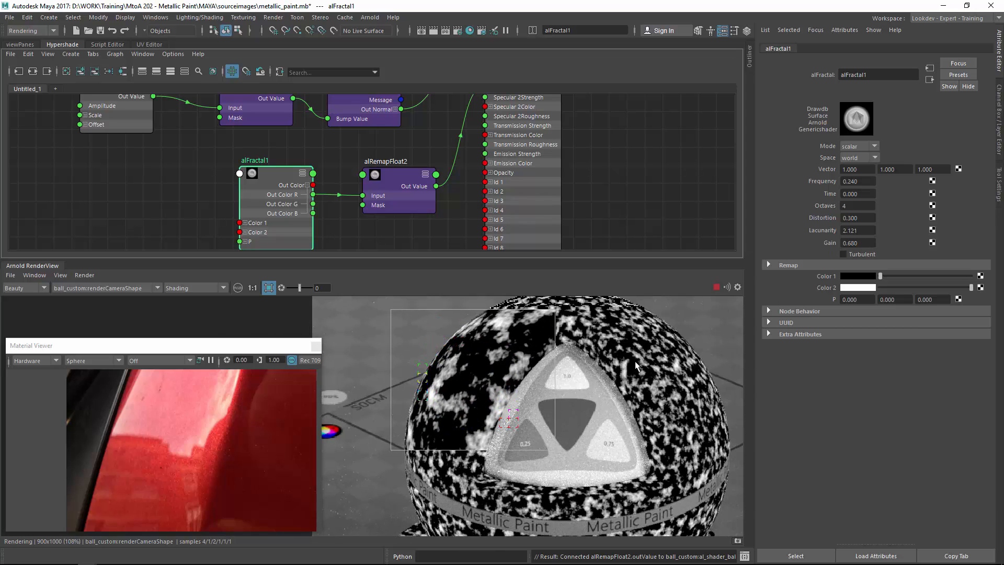
left_click(635, 361, "shift")
middle_click_drag(569, 484, 596, 461)
scroll(560, 359, "up", 1)
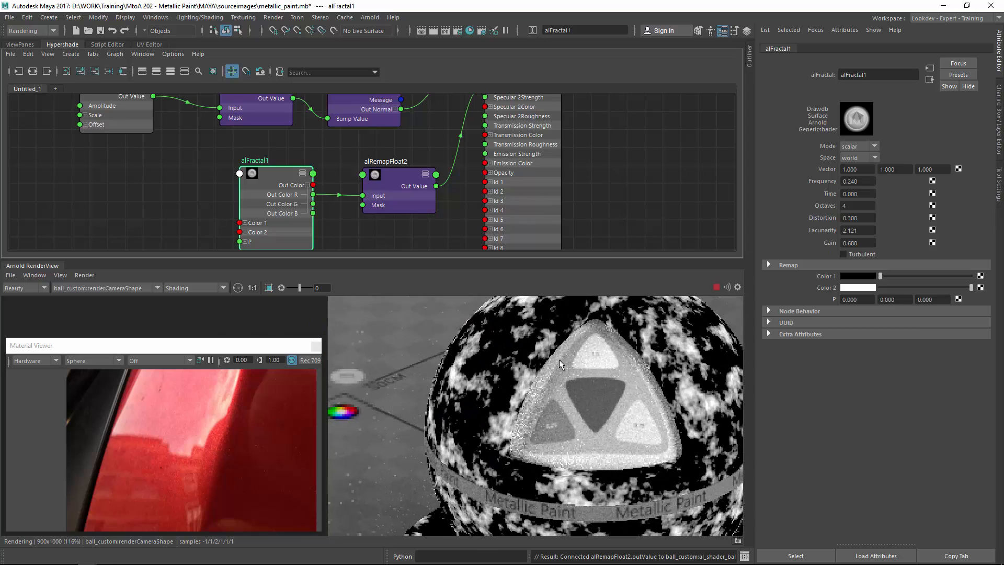
scroll(560, 359, "up", 3)
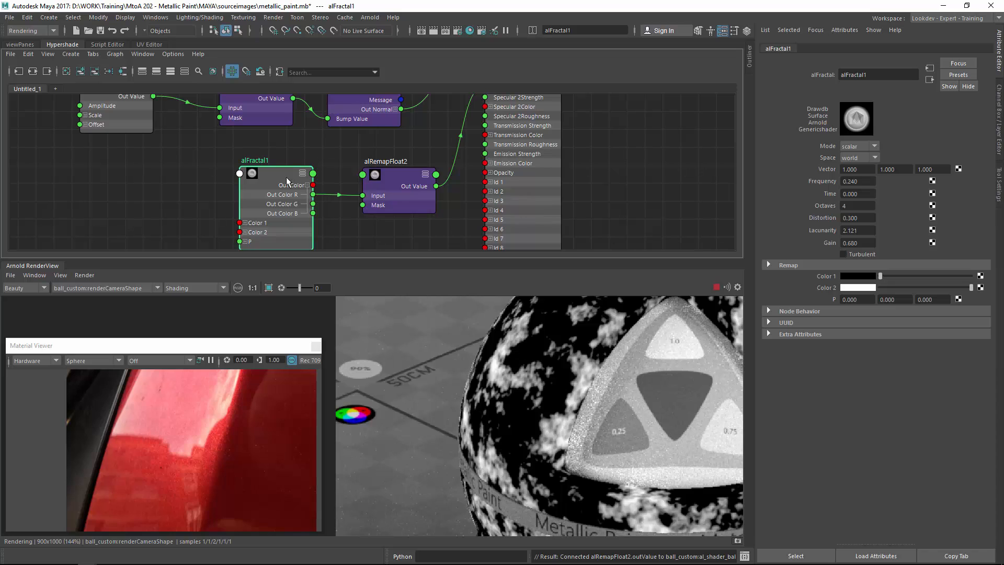
Duplicate alFractal1 as alFractal2 and connect its Out Color to alFractal1's Color 2.
left_click_drag(277, 181, 275, 180)
key("ctrl+d")
left_click_drag(617, 167, 158, 207)
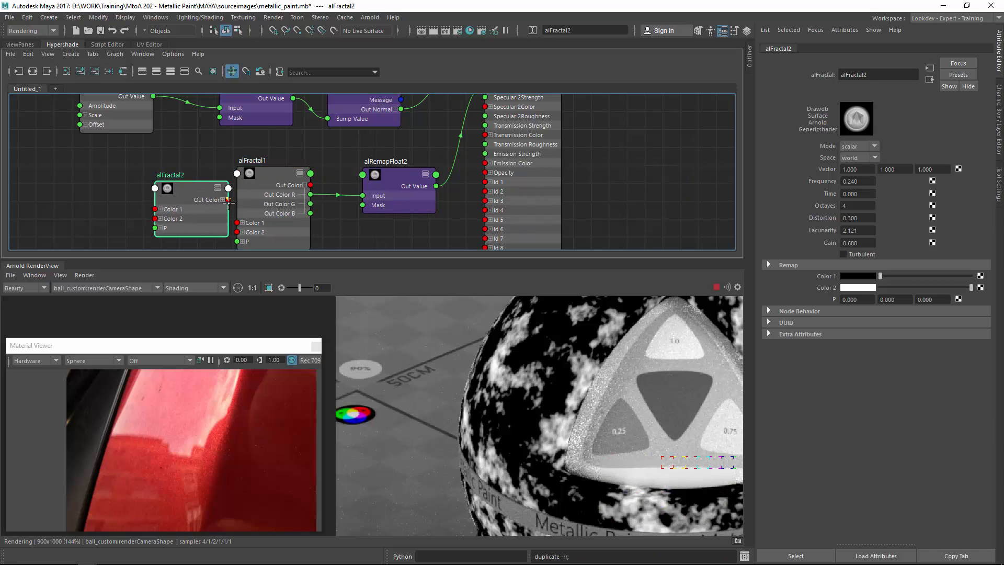
left_click_drag(228, 200, 181, 236)
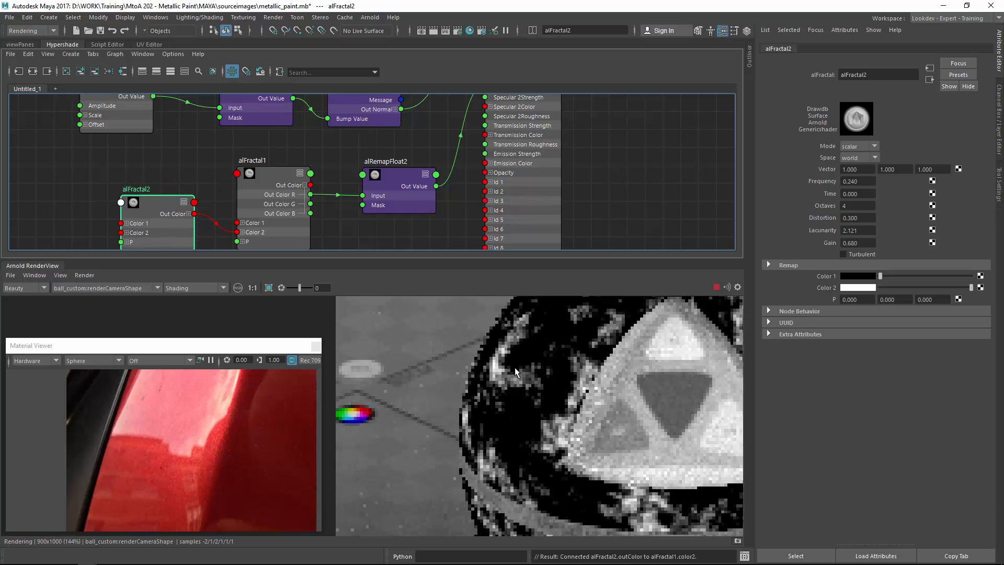
Set alFractal2's Frequency to 0.920 and re-render a region of the ball.
middle_click_drag(516, 368, 461, 409)
left_click_drag(418, 341, 510, 452, "shift")
left_click_drag(145, 207, 128, 211)
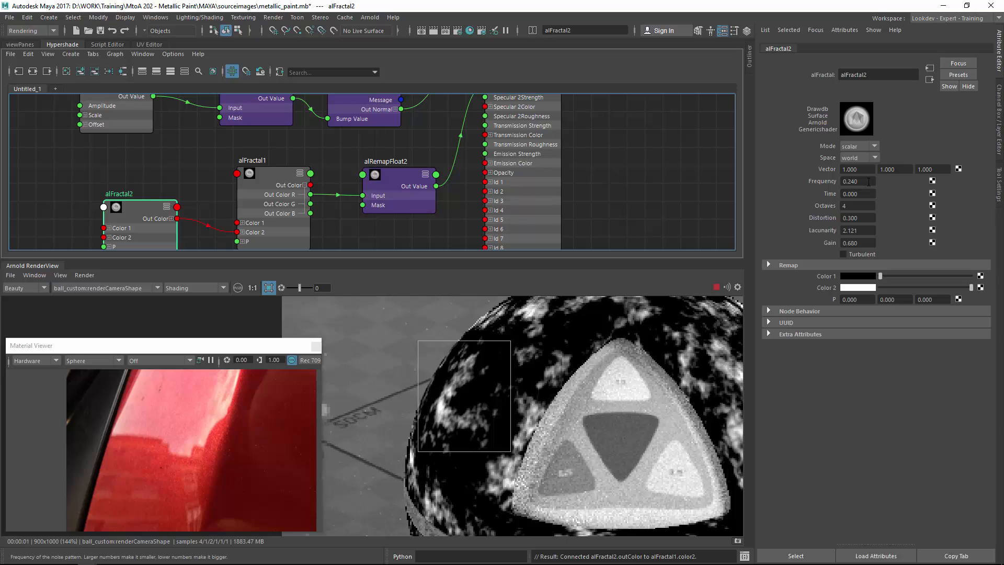
left_click_drag(869, 182, 910, 184, "ctrl")
left_click(597, 363, "shift")
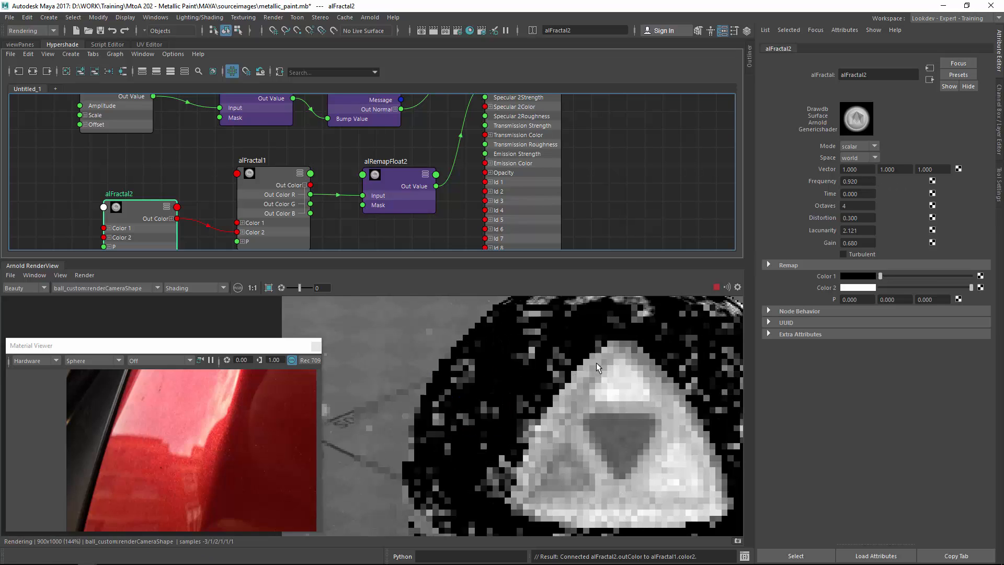
left_click_drag(518, 463, 533, 419)
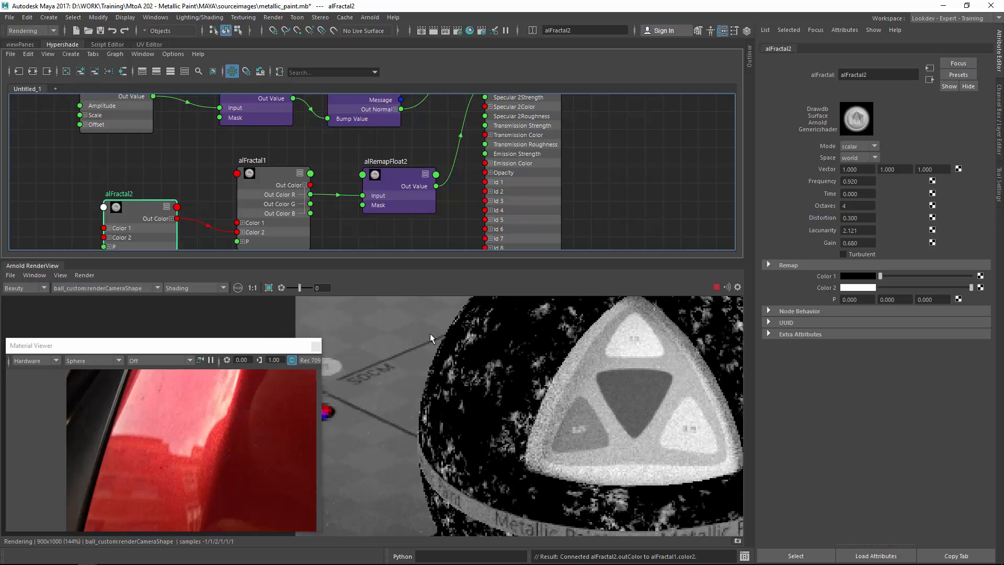
left_click_drag(430, 337, 518, 419, "ctrl")
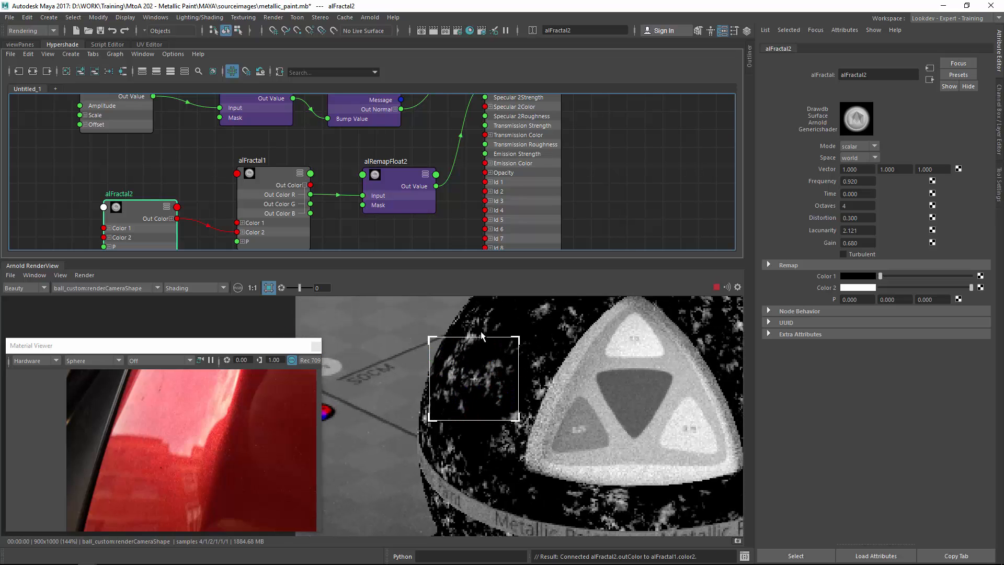
Set alRemapFloat2's Output min to 0.050 and Output max to 0.890.
middle_click_drag(253, 209, 257, 176, "alt")
middle_click_drag(413, 189, 378, 206, "alt")
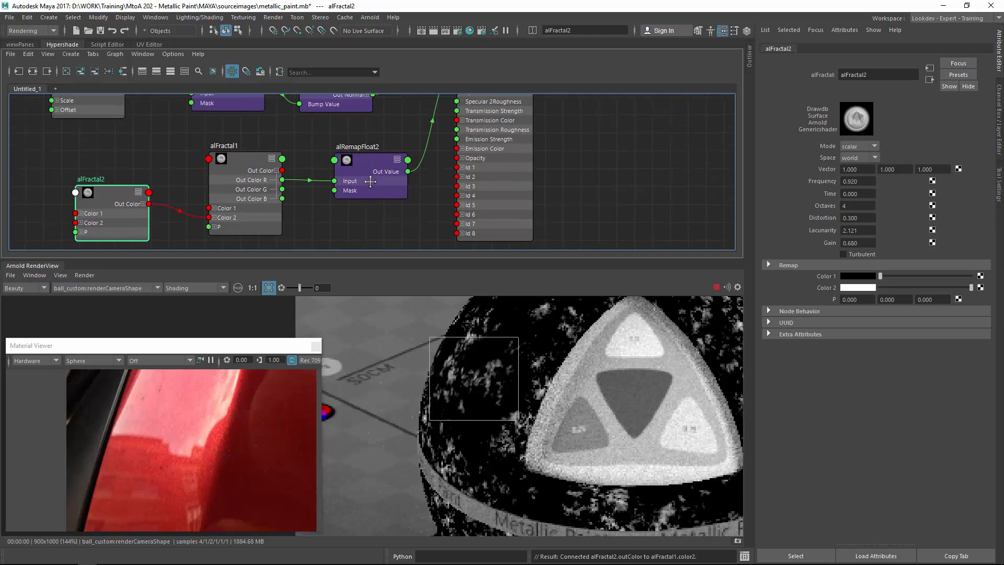
left_click(361, 159)
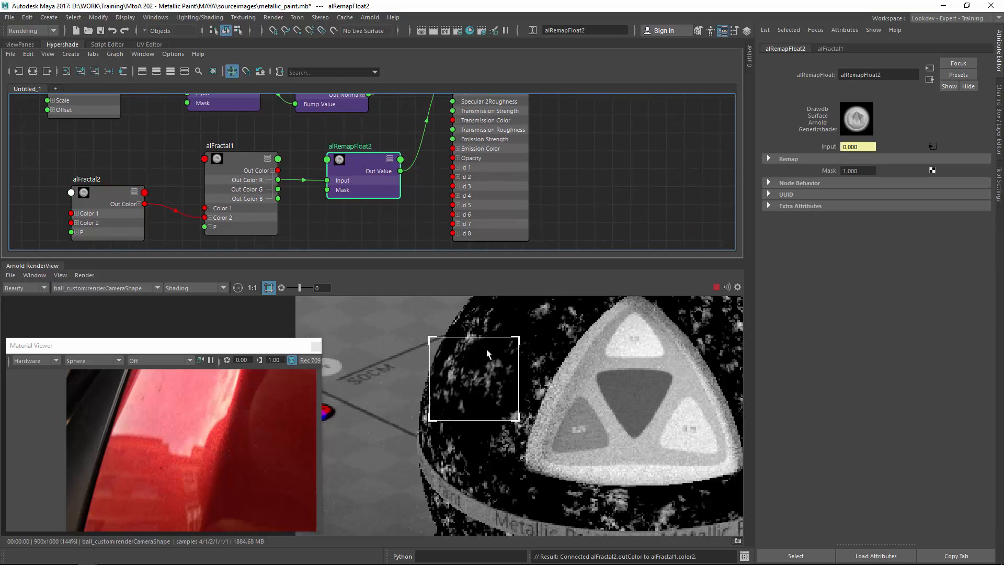
left_click_drag(419, 321, 550, 426)
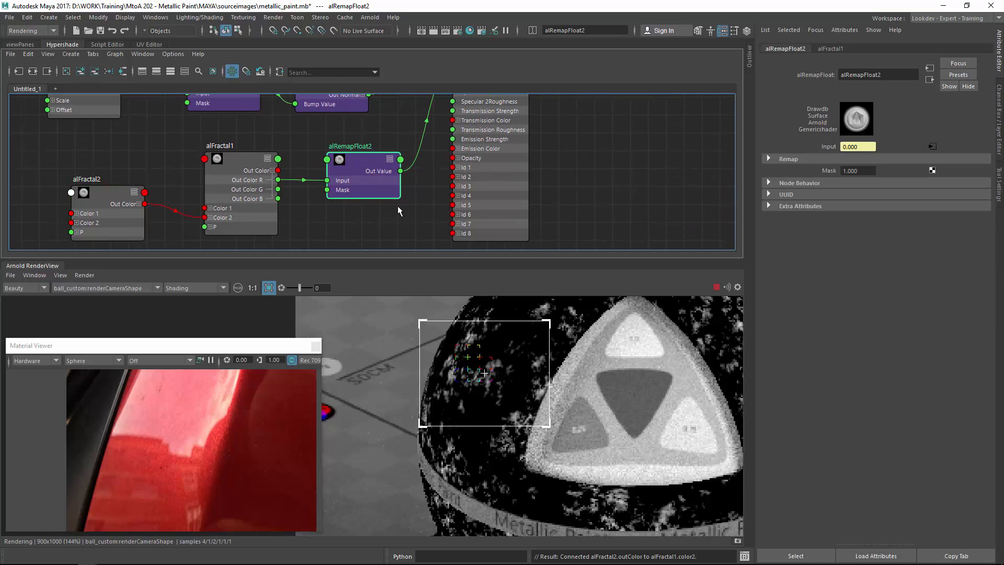
left_click(799, 160)
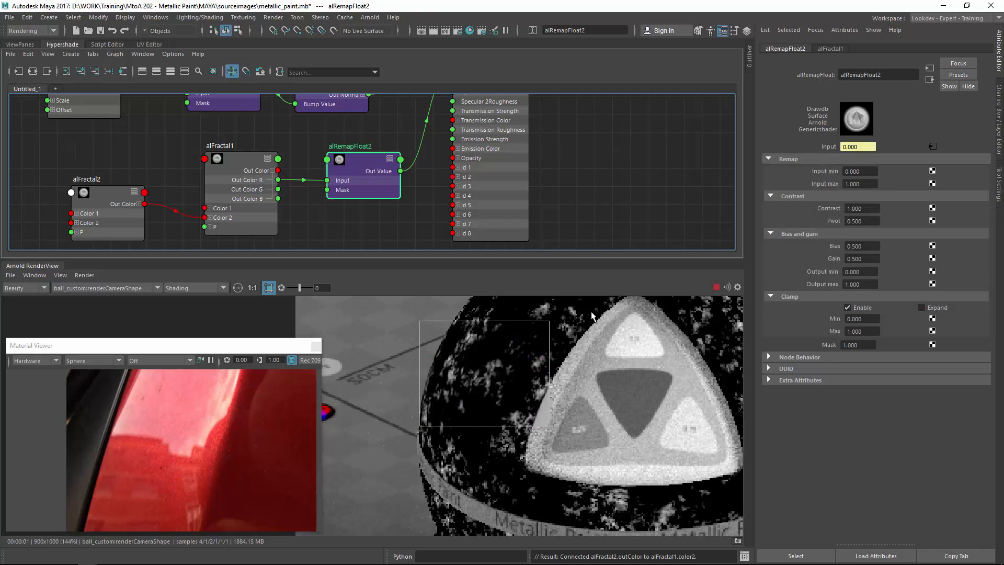
left_click(485, 353)
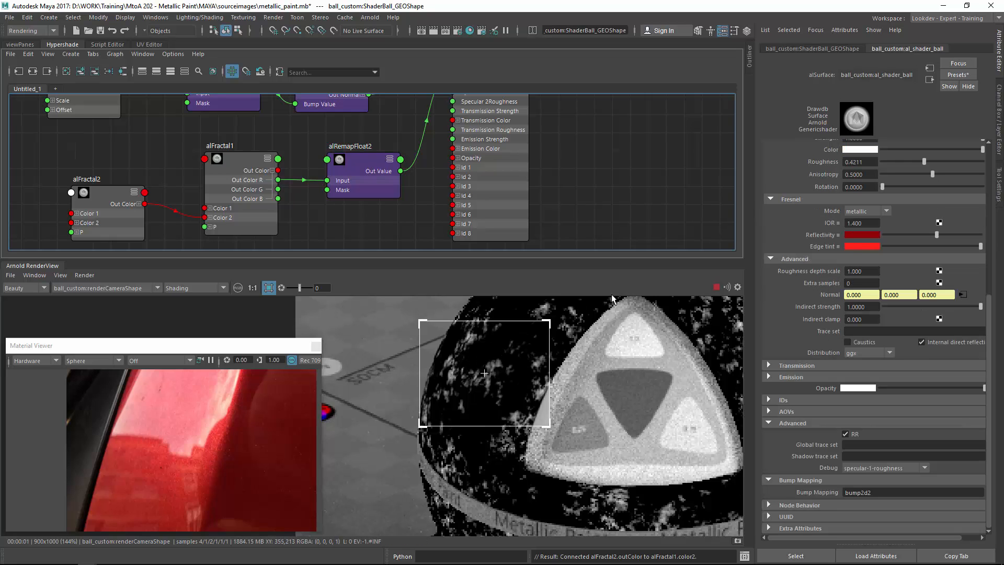
left_click(358, 159)
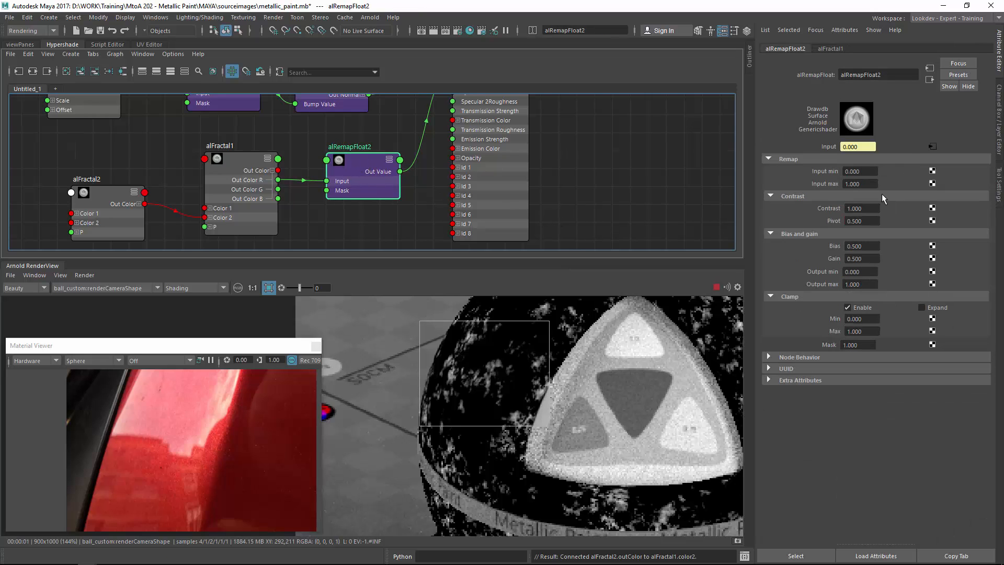
mouse_move(872, 283)
left_mouse_down("ctrl")
mouse_move(854, 281)
mouse_move(868, 282)
mouse_move(863, 273)
left_mouse_up("ctrl")
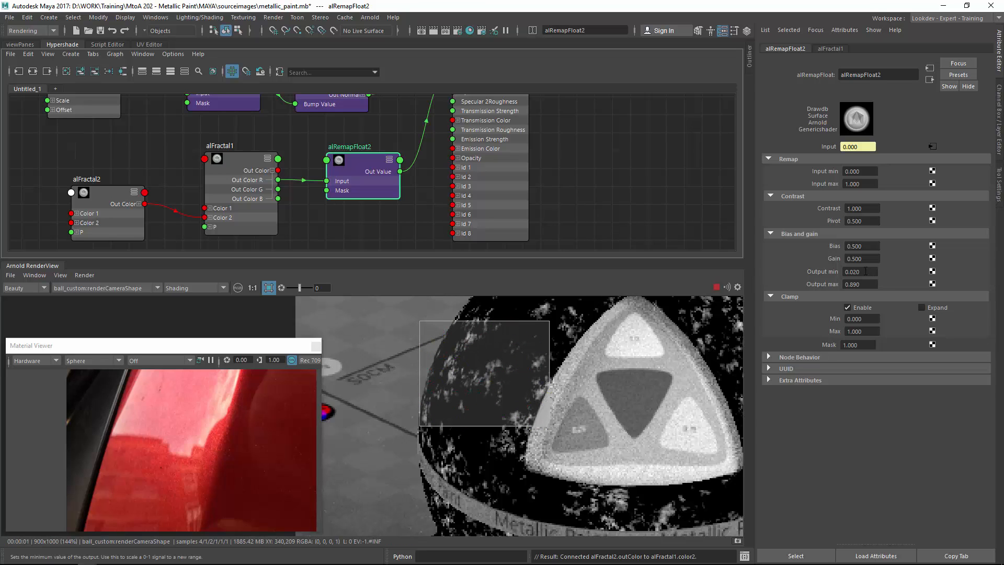
left_click_drag(866, 271, 868, 272, "ctrl")
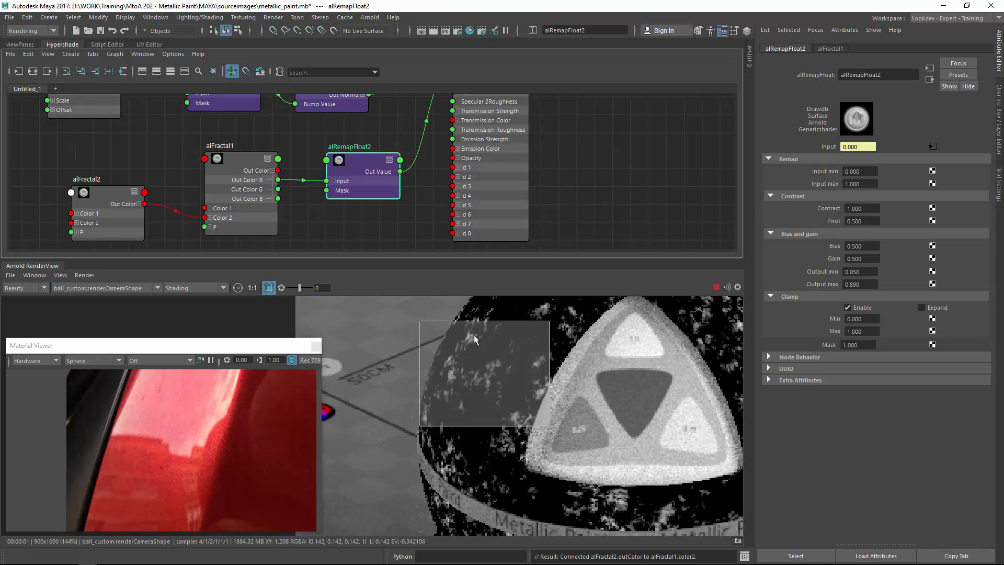
Set al_shader_ball's Debug mode to off.
left_click(520, 357)
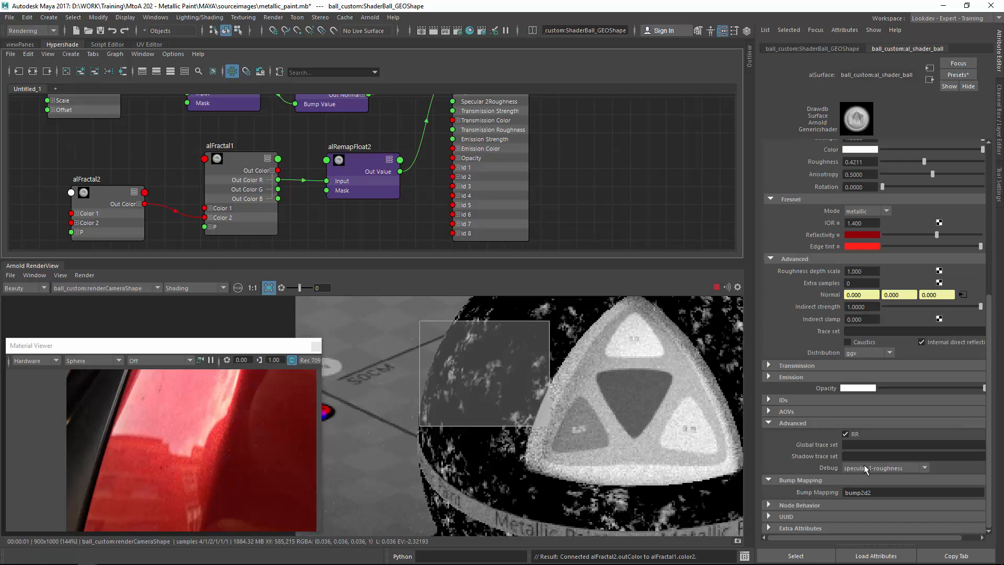
left_click(883, 469)
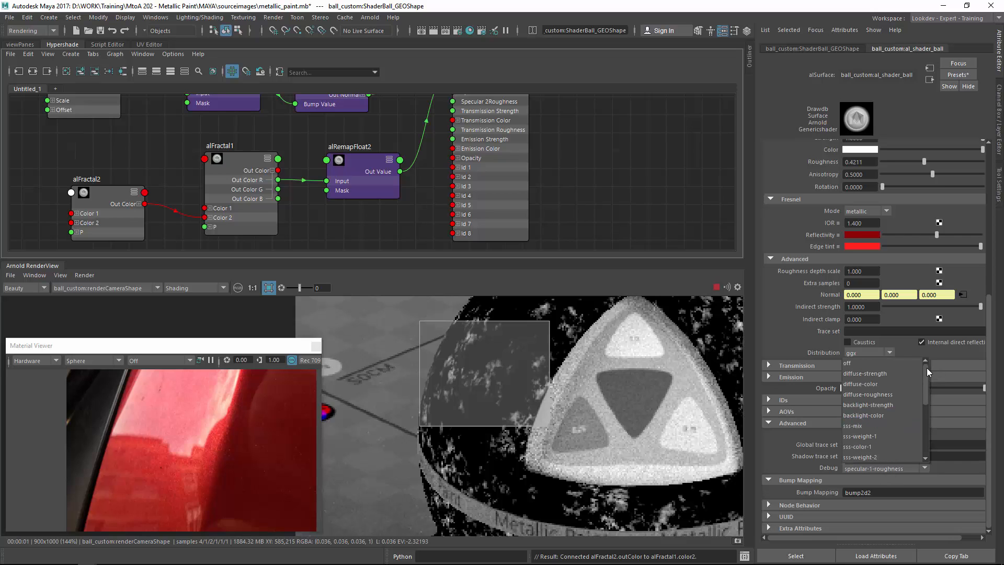
scroll(927, 368, "up", 5)
left_click(902, 363)
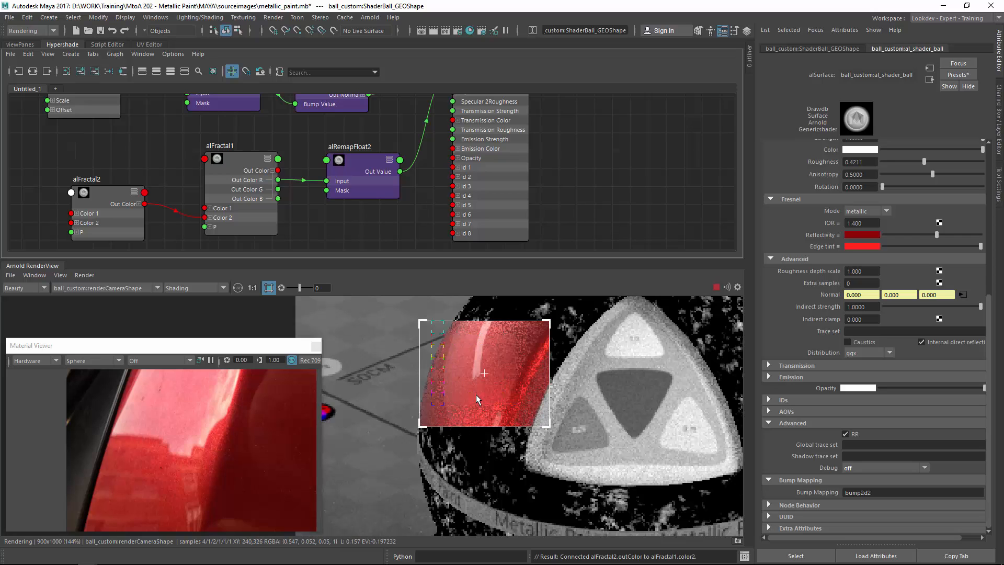
Examine the full-shading render of the ball's paint at close range in the render view.
left_click(487, 442)
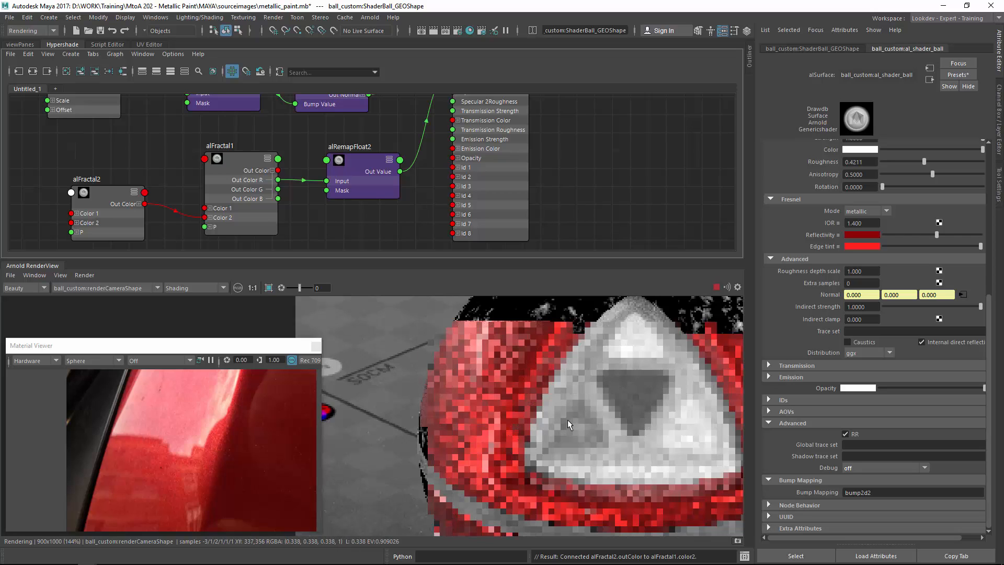
middle_click_drag(537, 457, 398, 454)
mouse_move(505, 442)
middle_mouse_down()
mouse_move(450, 510)
mouse_move(444, 420)
middle_mouse_up()
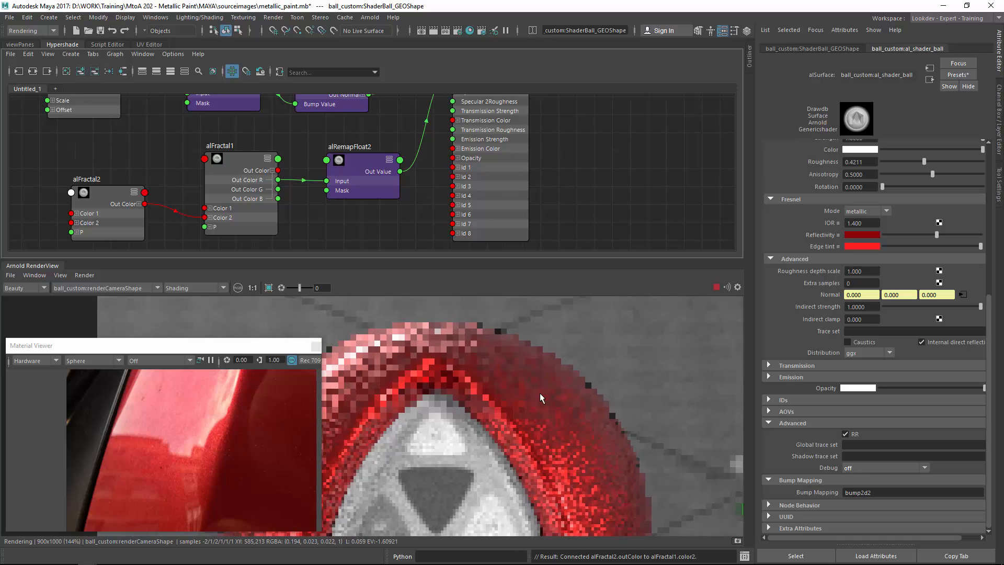
mouse_move(634, 318)
left_mouse_down("shift")
mouse_move(528, 467)
mouse_move(516, 506)
left_mouse_up("shift")
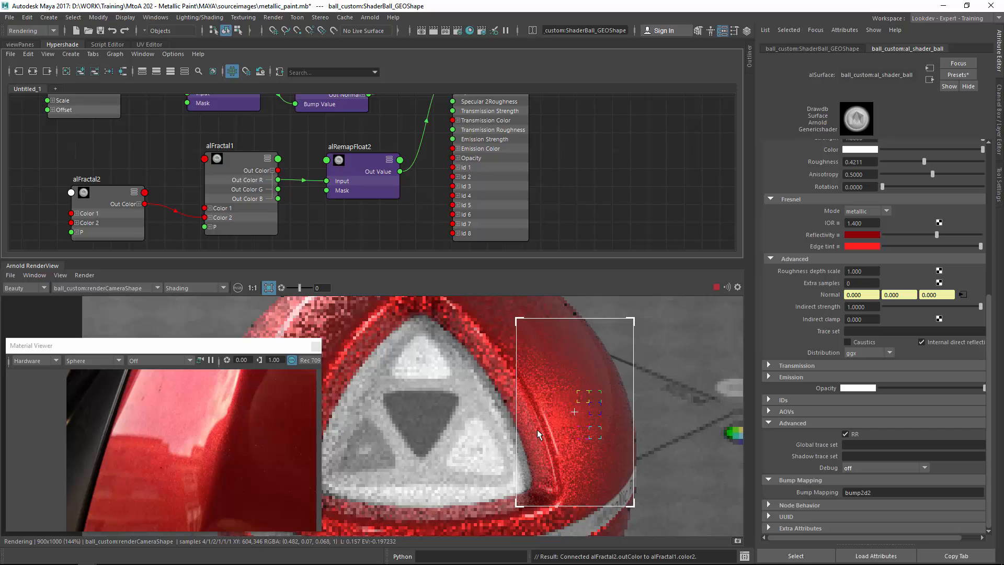
middle_click_drag(448, 357, 445, 414)
scroll(454, 417, "down", 3)
scroll(453, 417, "down", 3)
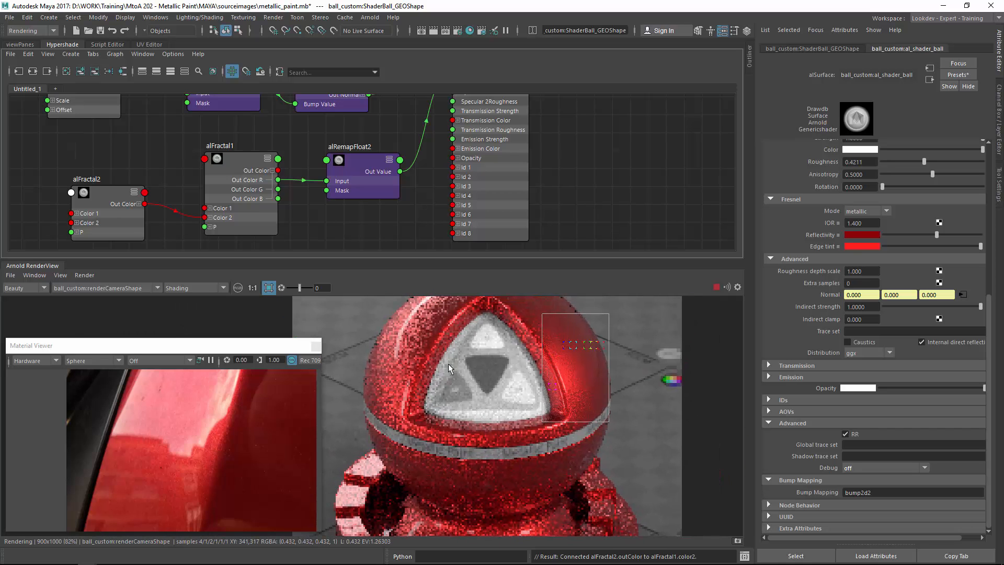
middle_click_drag(447, 363, 406, 415, "alt")
right_click_drag(406, 415, 684, 389, "alt")
middle_click_drag(571, 440, 446, 392, "alt")
right_click_drag(446, 391, 749, 381, "alt")
middle_click_drag(563, 339, 488, 468, "alt")
middle_click_drag(471, 395, 458, 277, "alt")
right_click_drag(700, 354, 727, 354, "alt")
middle_click_drag(580, 336, 454, 450, "alt")
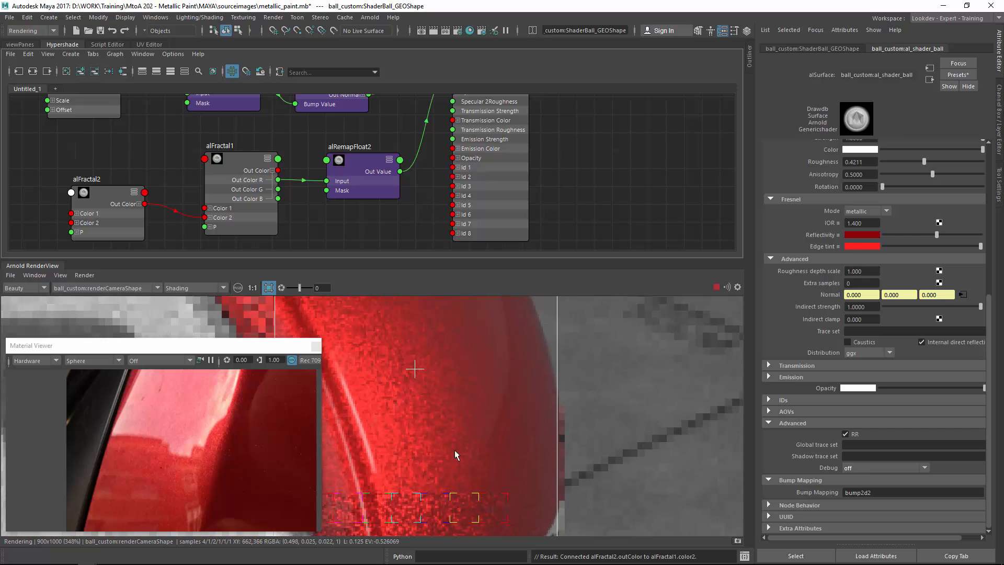
right_click_drag(541, 357, 508, 365, "alt")
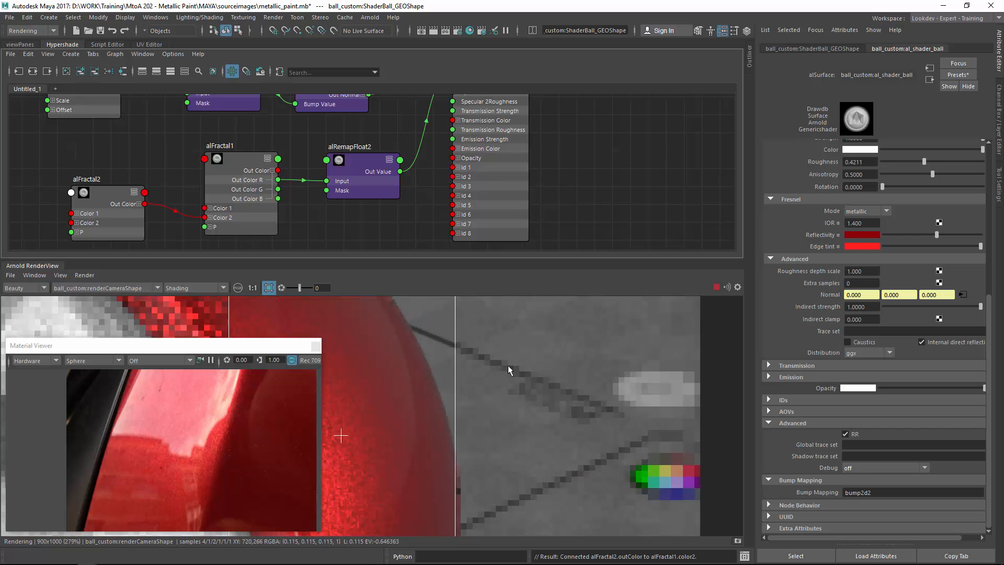
middle_click_drag(419, 334, 662, 450, "alt")
middle_click_drag(366, 343, 498, 340, "alt")
left_click_drag(330, 318, 575, 472)
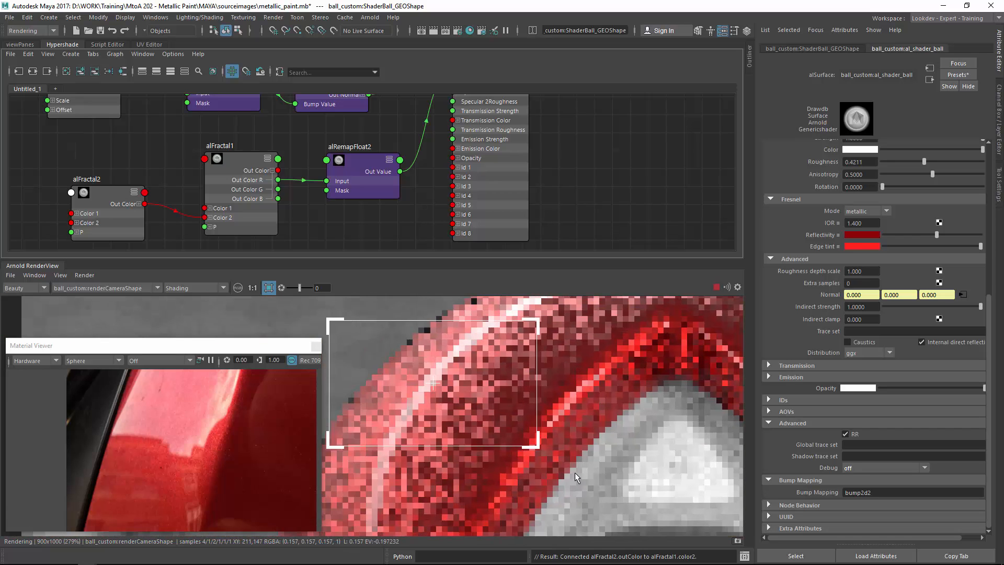
middle_click_drag(502, 406, 610, 371, "alt")
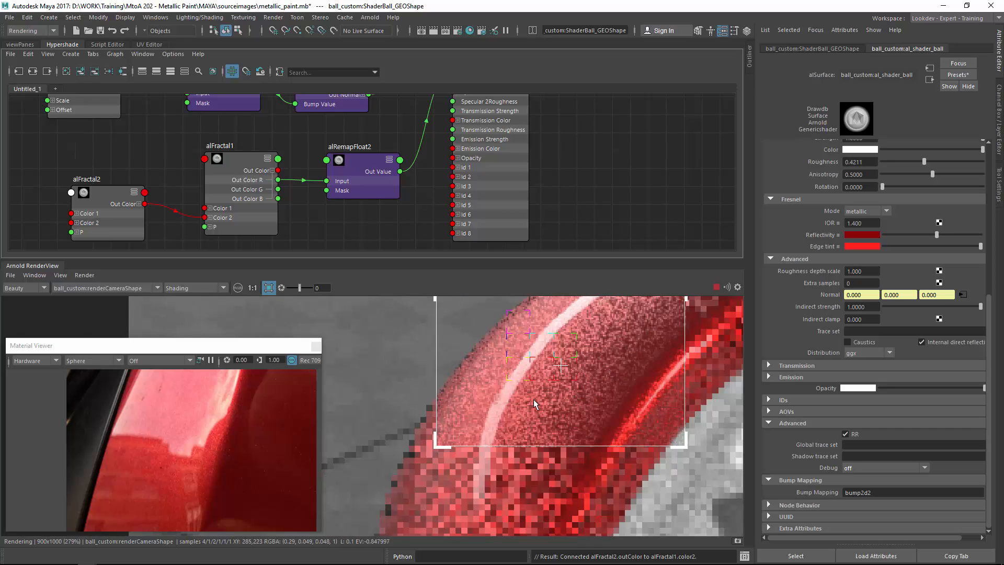
Set al_shader_ball's Debug mode back to specular-1-roughness.
left_click(879, 469)
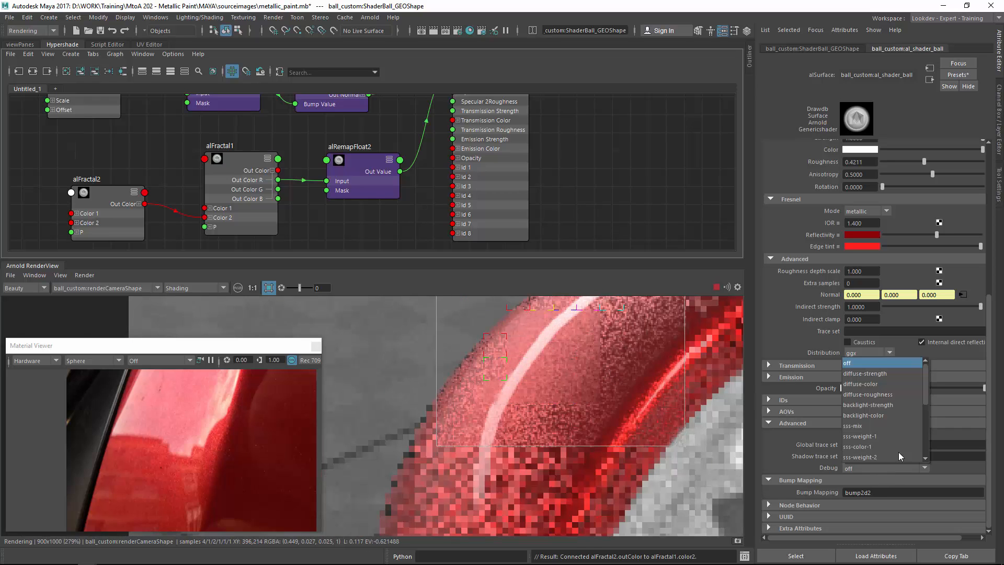
scroll(921, 398, "down", 2)
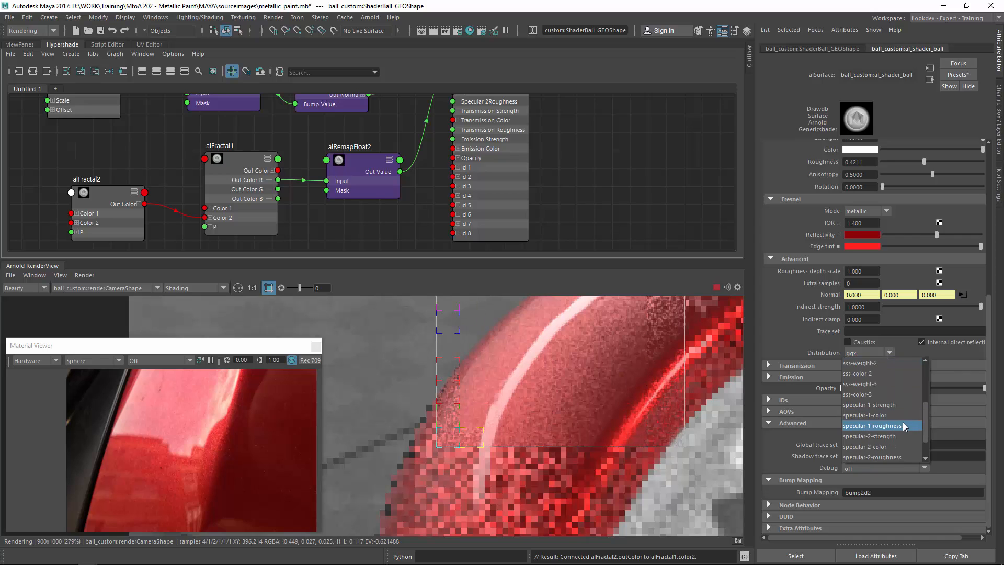
left_click(903, 423)
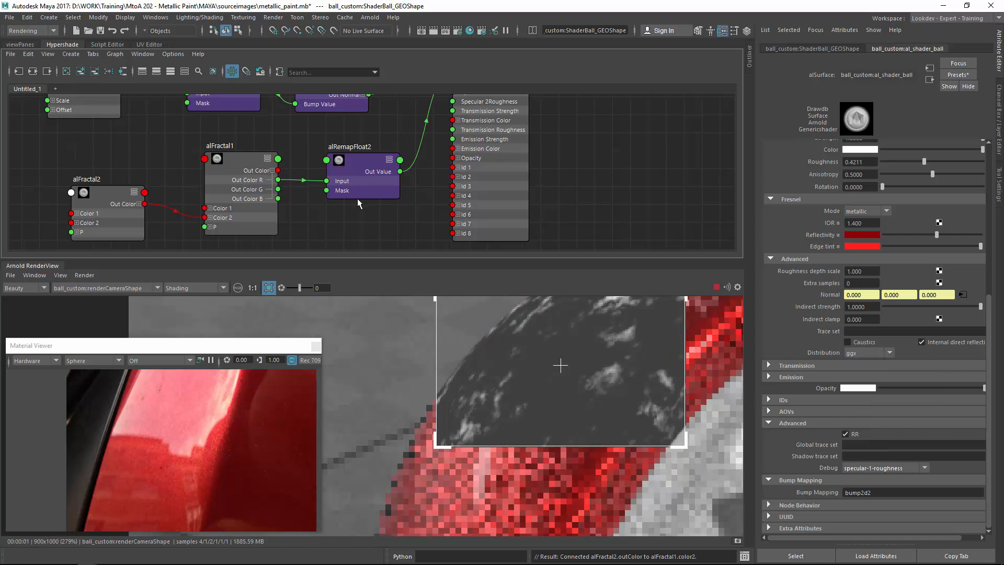
Select alFractal2 and set its Frequency to 0.350.
middle_click_drag(243, 191, 317, 172, "alt")
left_click(181, 178)
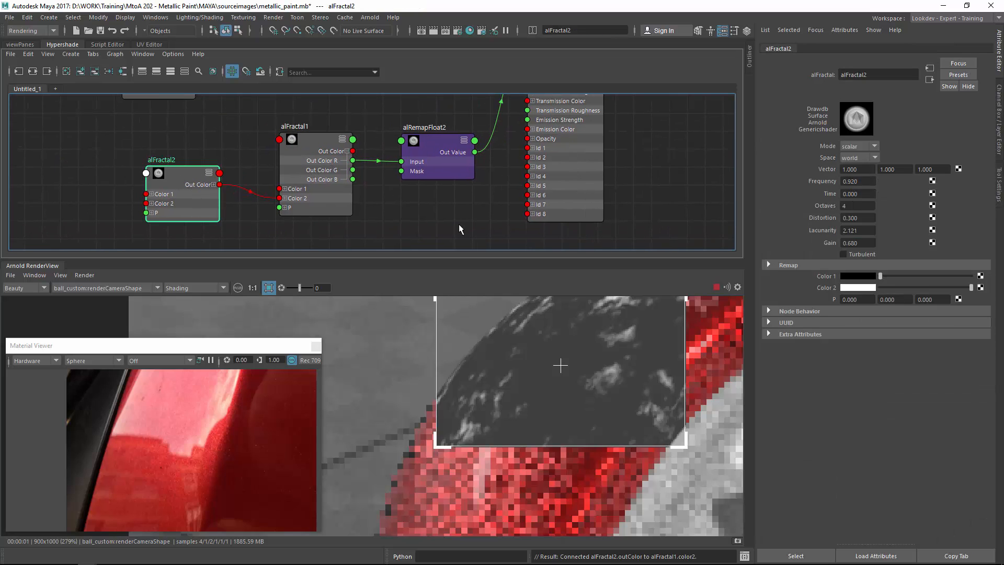
left_click_drag(860, 181, 827, 182, "ctrl")
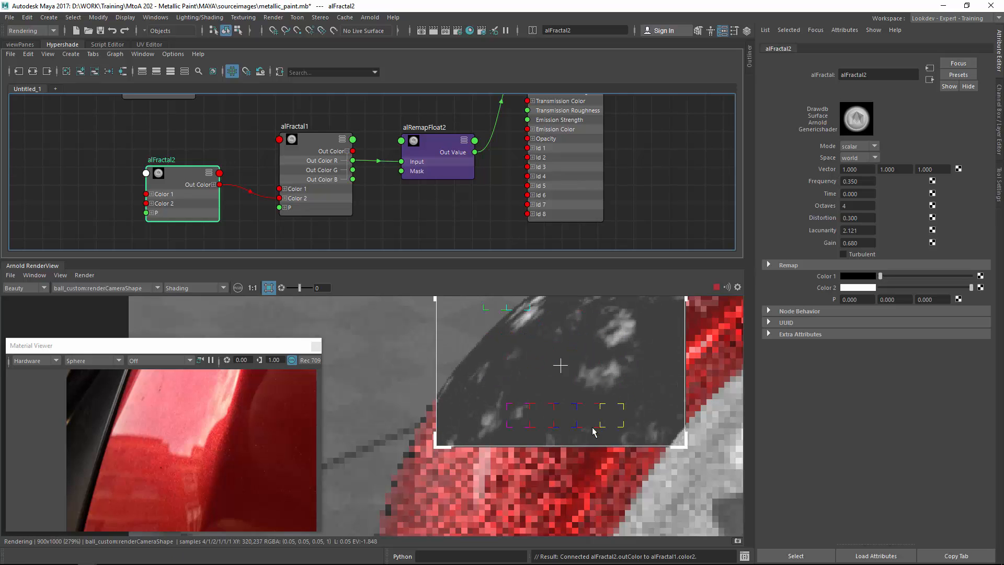
Render a region of the ball and set al_shader_ball's Debug mode to off.
left_click(550, 480, "shift")
left_click_drag(392, 322, 673, 458)
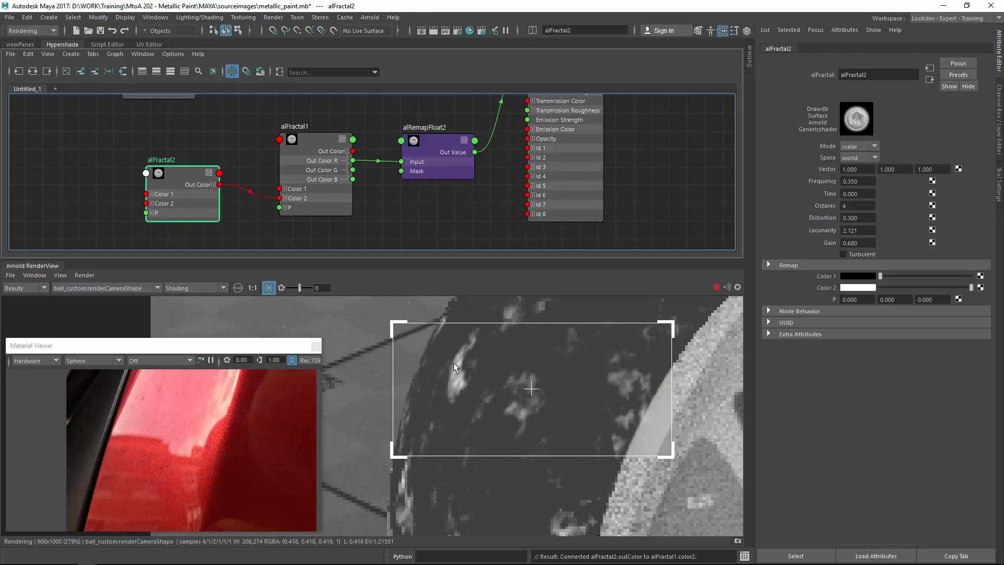
left_click(457, 365)
left_click(862, 468)
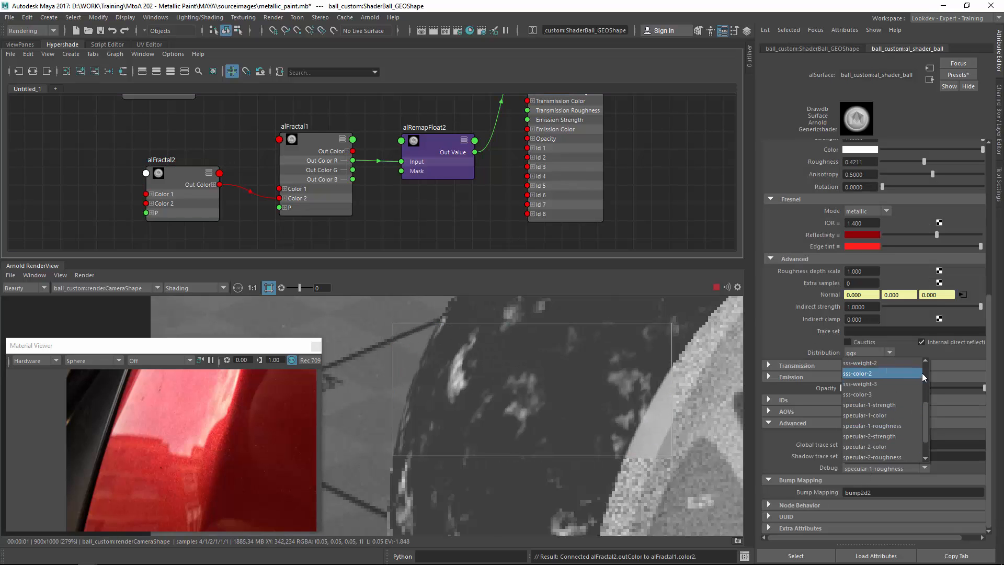
scroll(921, 372, "up", 3)
left_click(889, 363)
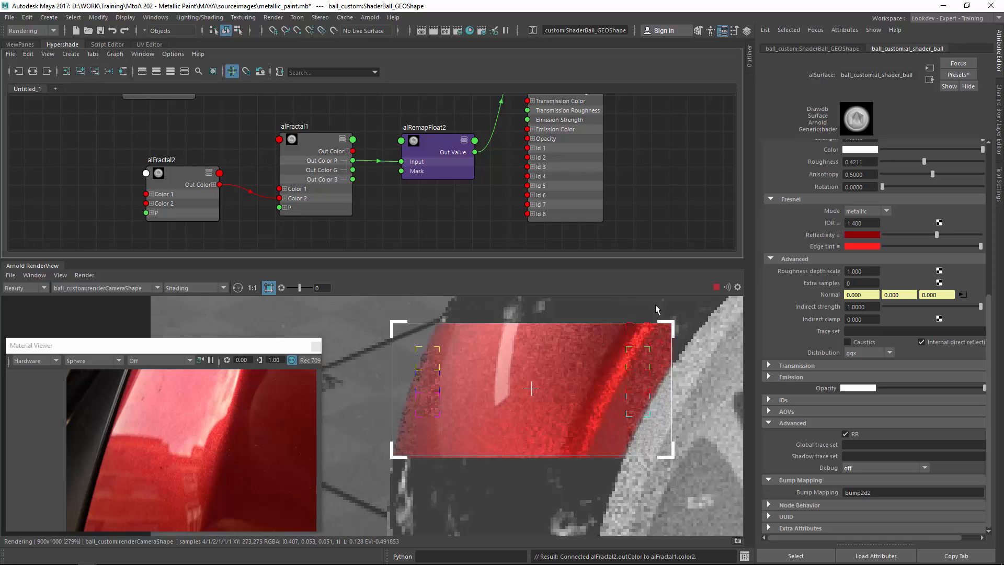
Set al_shader_ball's Specular 2 Strength to 0.
scroll(797, 233, "up", 5)
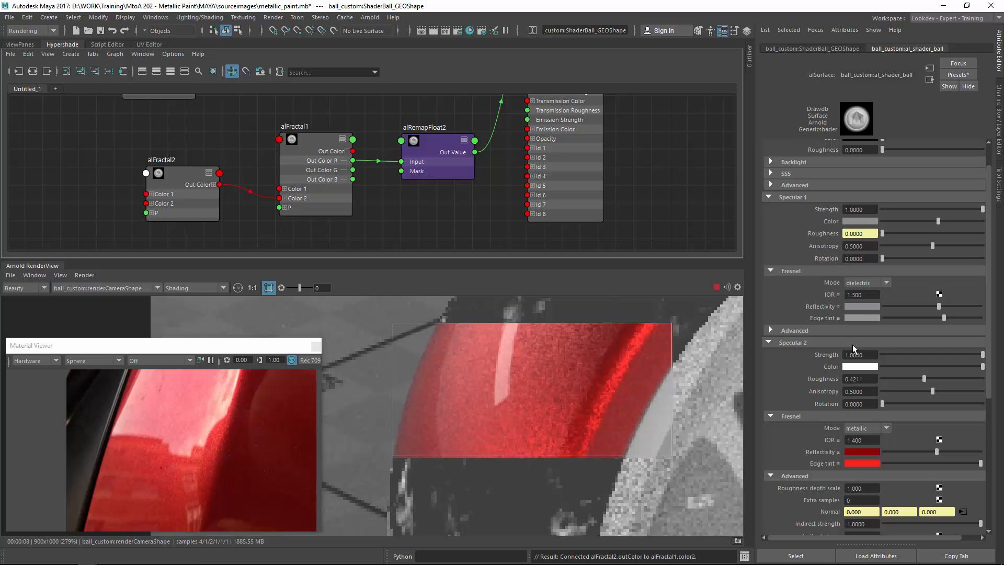
left_click(881, 355)
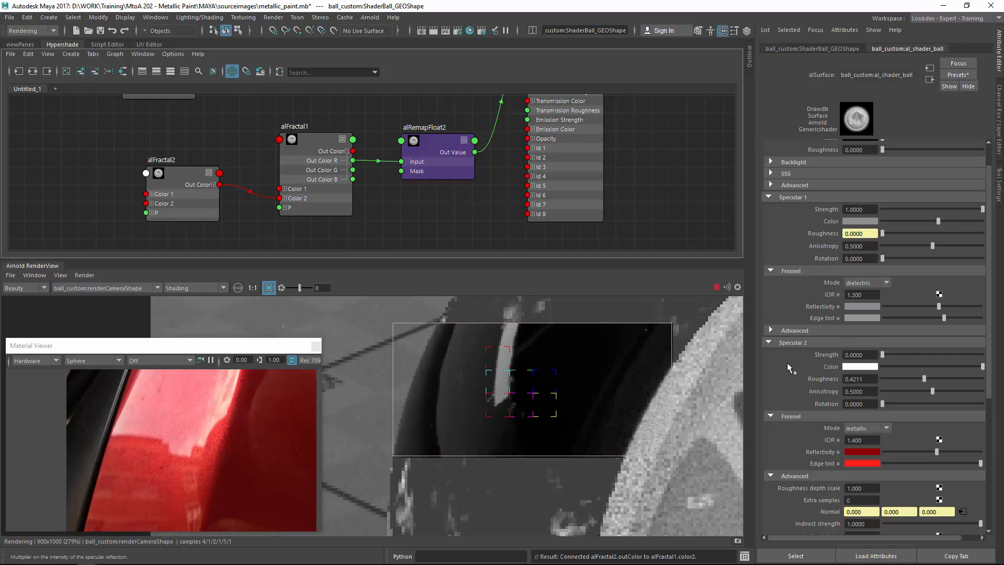
Examine the rendered ball's paint and details at several zoom levels in the render view.
left_click(599, 367, "shift")
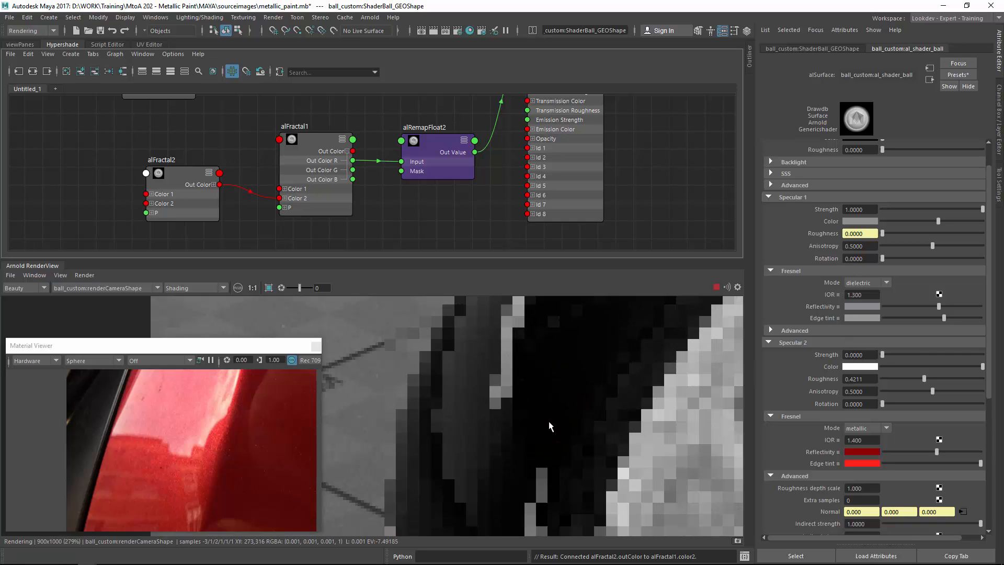
scroll(561, 400, "down", 5)
middle_click_drag(559, 400, 479, 379)
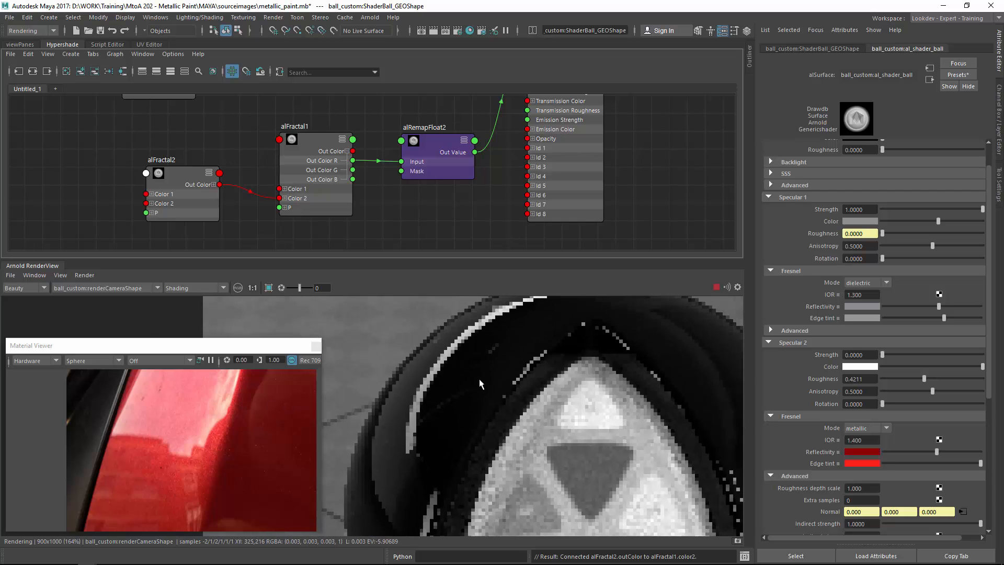
middle_click_drag(501, 417, 638, 259)
scroll(439, 445, "up", 1)
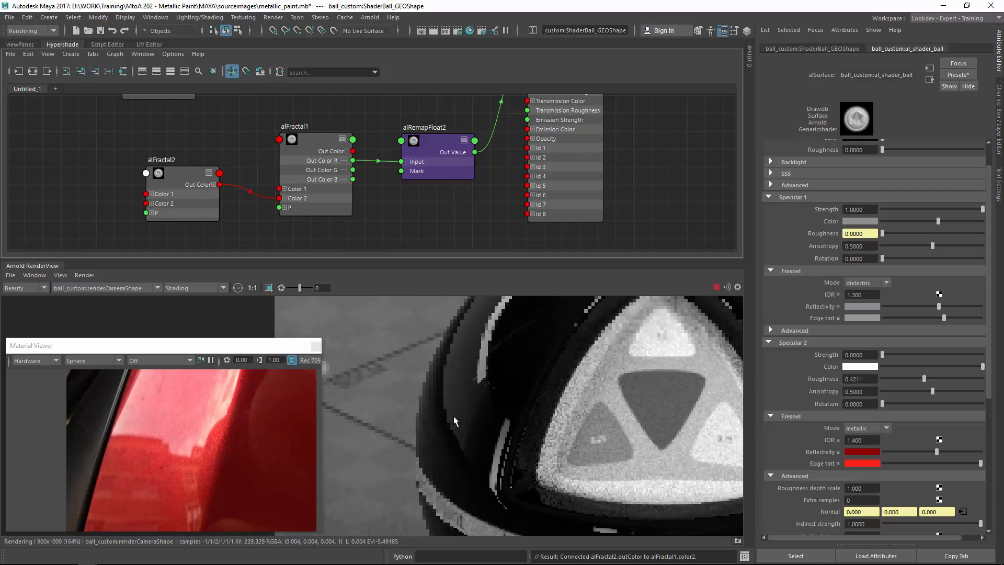
scroll(550, 408, "up", 1)
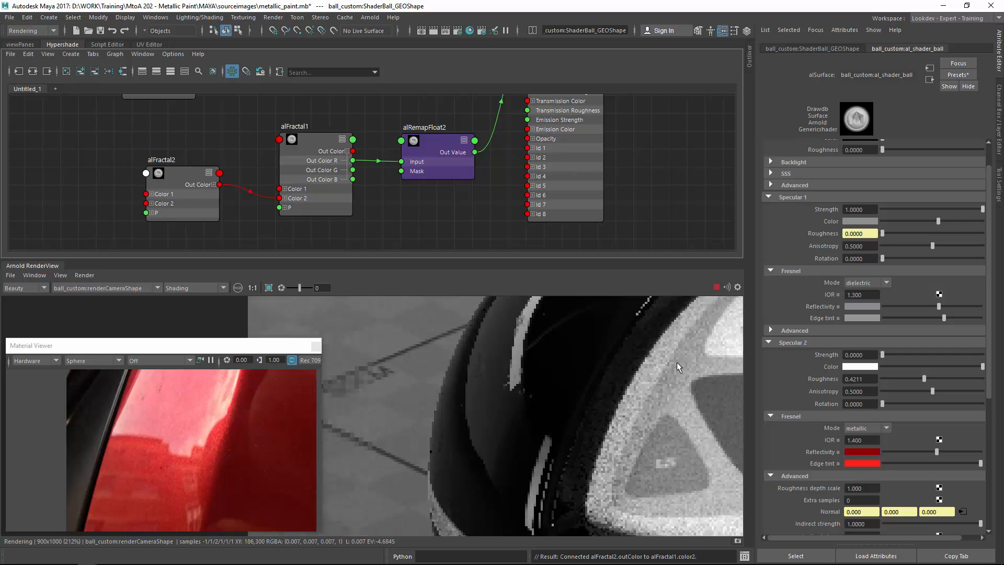
scroll(677, 362, "up", 2)
scroll(483, 376, "up", 1)
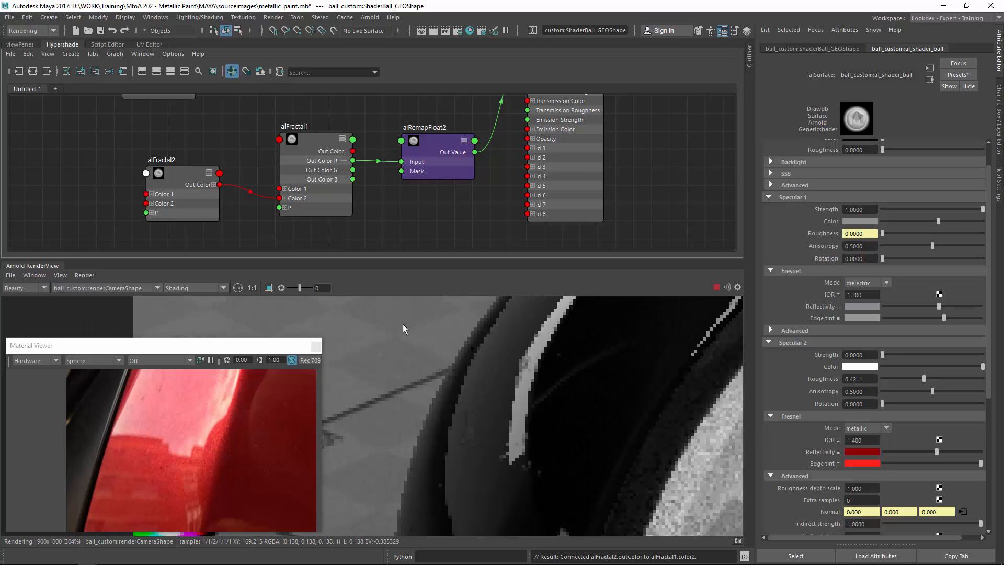
left_click_drag(400, 323, 579, 477, "ctrl")
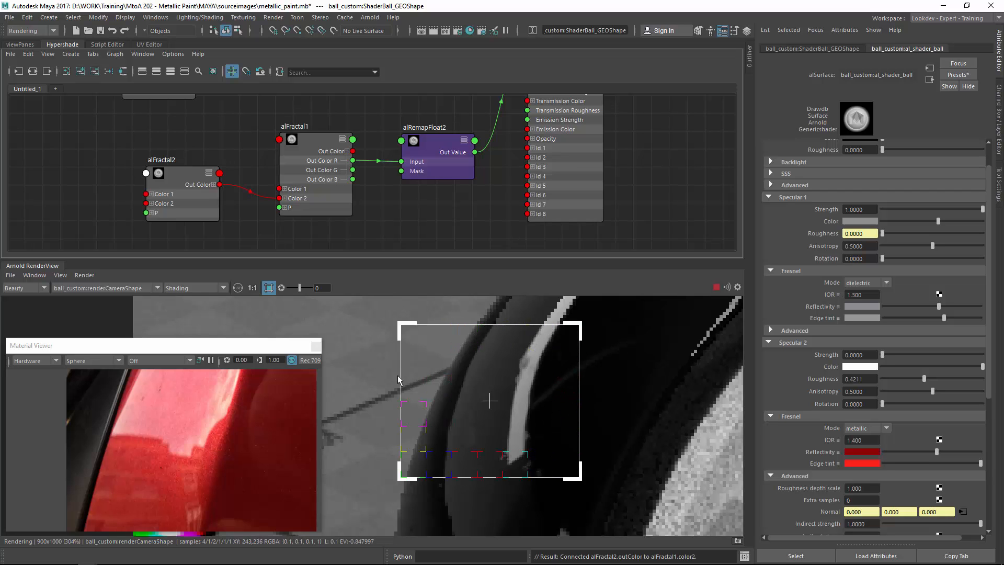
scroll(398, 376, "down", 3)
middle_click_drag(398, 375, 529, 486)
middle_click_drag(526, 390, 464, 296)
scroll(485, 358, "down", 1)
scroll(484, 357, "down", 1)
middle_click_drag(485, 358, 356, 279)
scroll(365, 340, "down", 2)
middle_click_drag(365, 340, 399, 375)
middle_click_drag(463, 423, 446, 363)
Rearrange the alFractal nodes and create an aiNoise node in the Hypershade graph.
left_click_drag(198, 175, 158, 143)
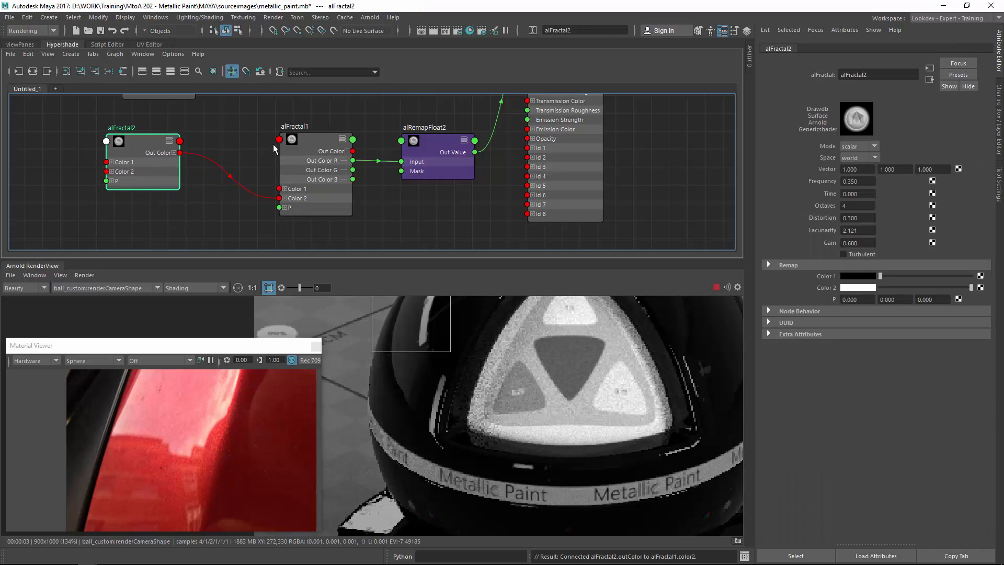
left_click_drag(313, 142, 262, 121)
left_click(289, 214)
key("Tab")
type("ainoise")
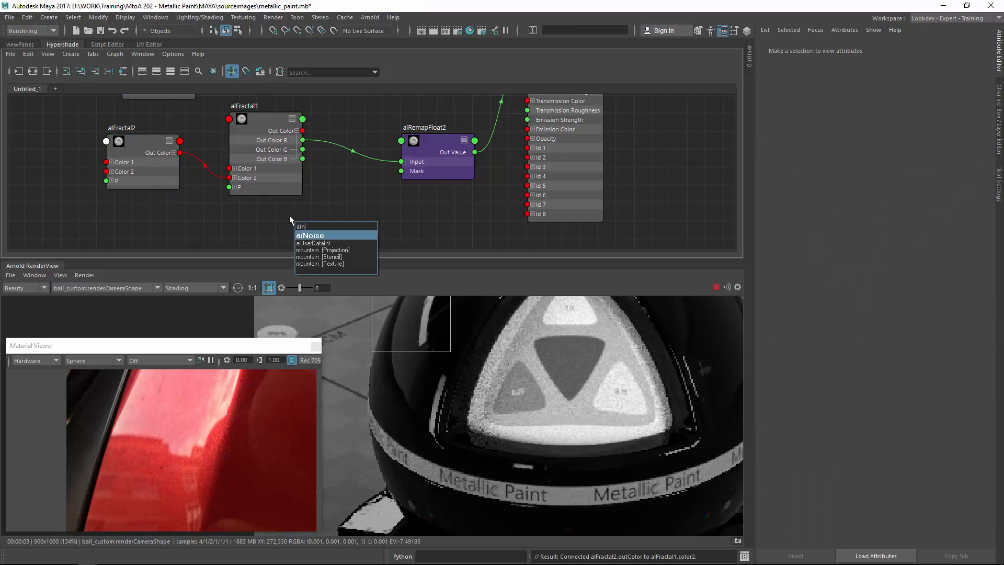
key("Return")
left_click_drag(312, 227, 246, 220)
left_click(343, 207)
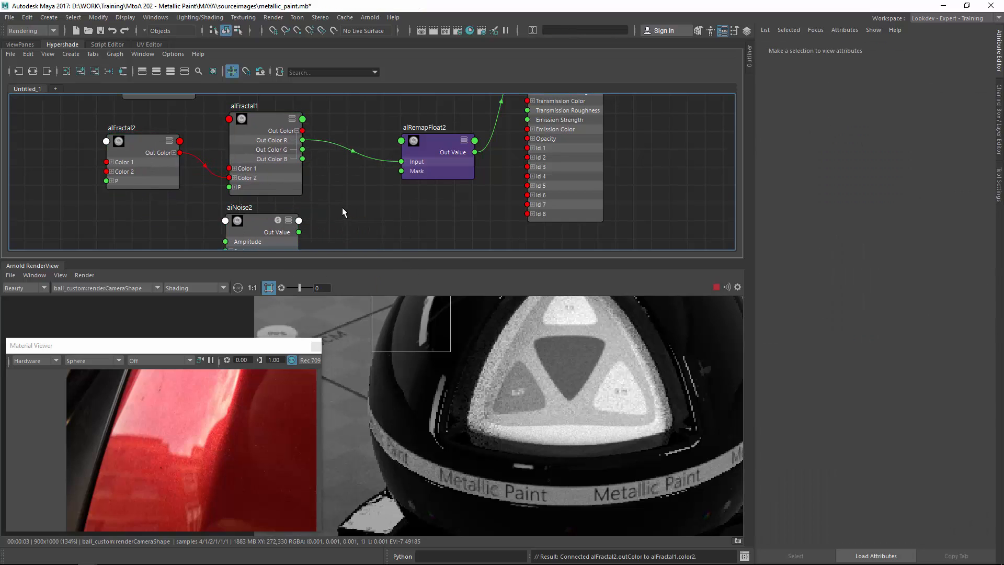
Create an alCombineFloat node fed by alFractal1's Out Color R and aiNoise2's Out Value.
key("Tab")
type("alcom")
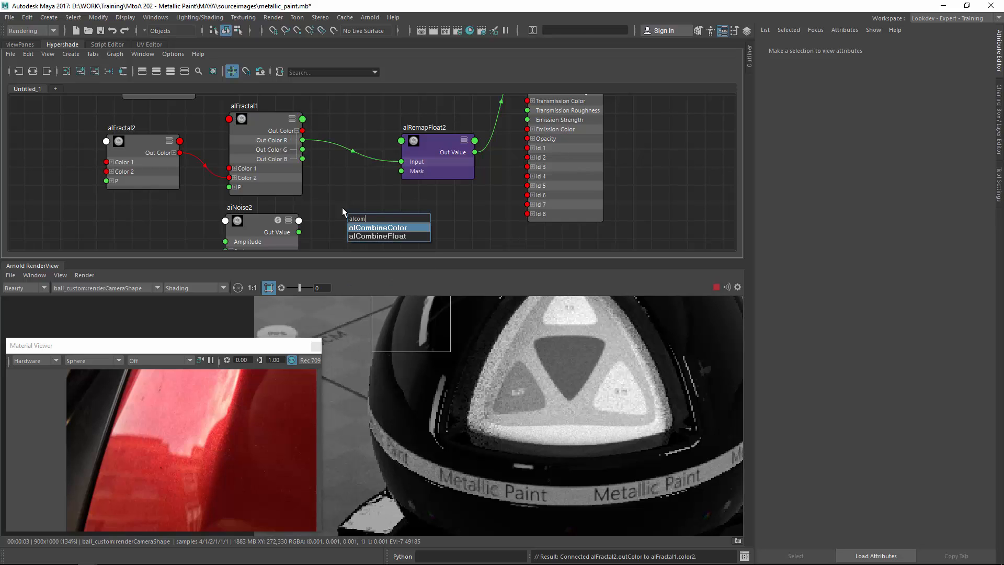
key("Down")
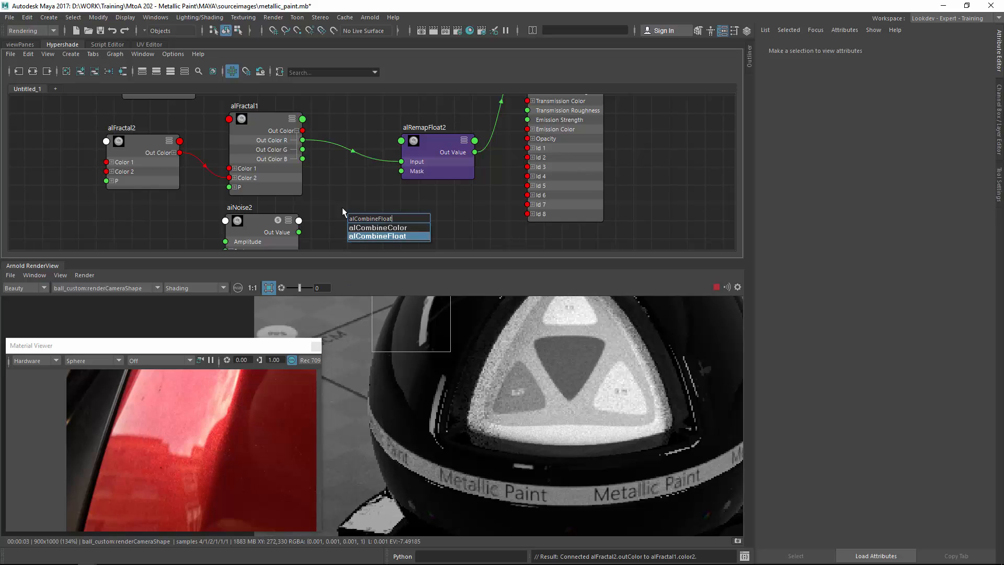
key("Return")
left_click(392, 234)
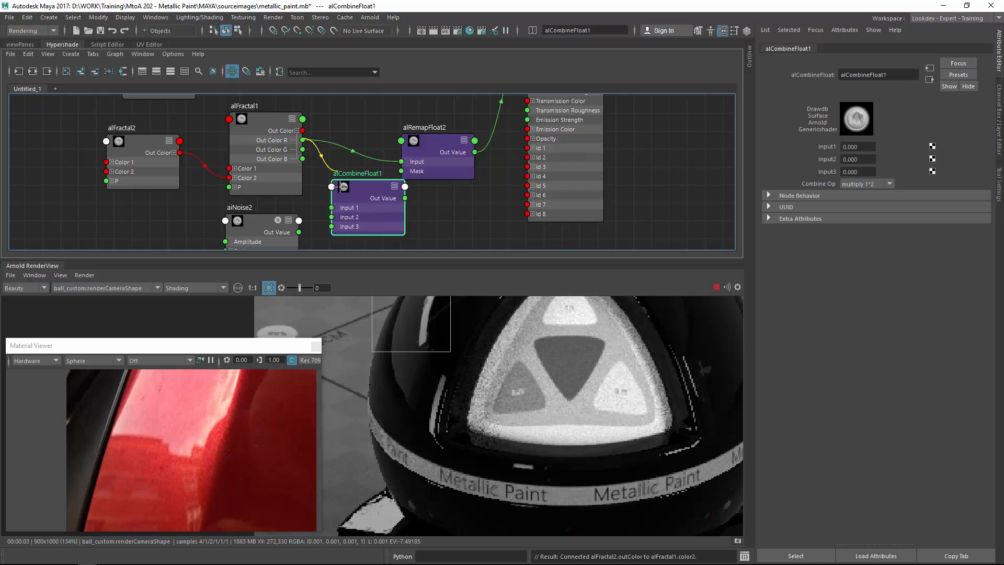
left_click_drag(334, 209, 340, 219)
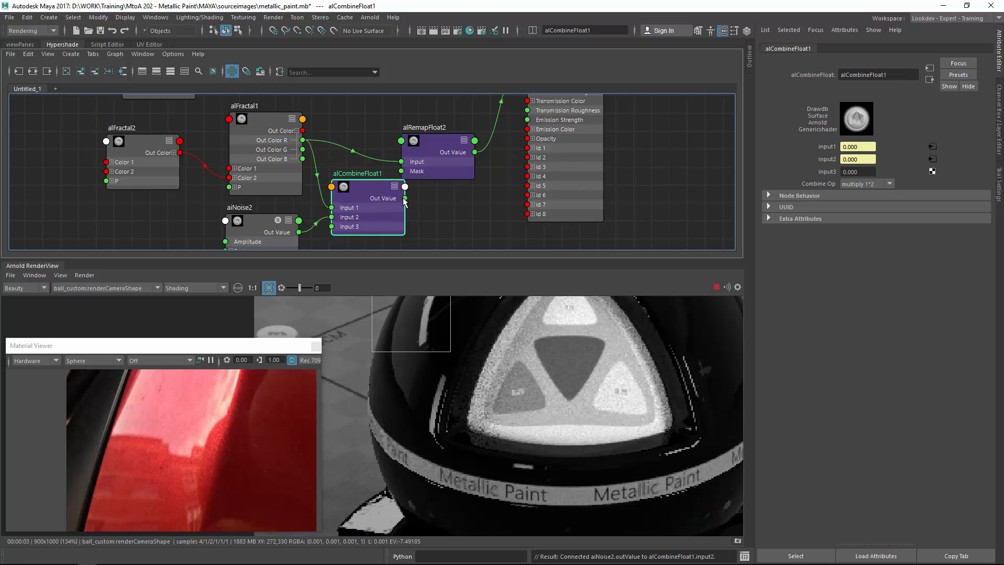
Connect alCombineFloat1's Out Value to alRemapFloat2's Input and reposition the remap node.
left_click_drag(403, 170, 468, 173)
left_click_drag(372, 189, 372, 163)
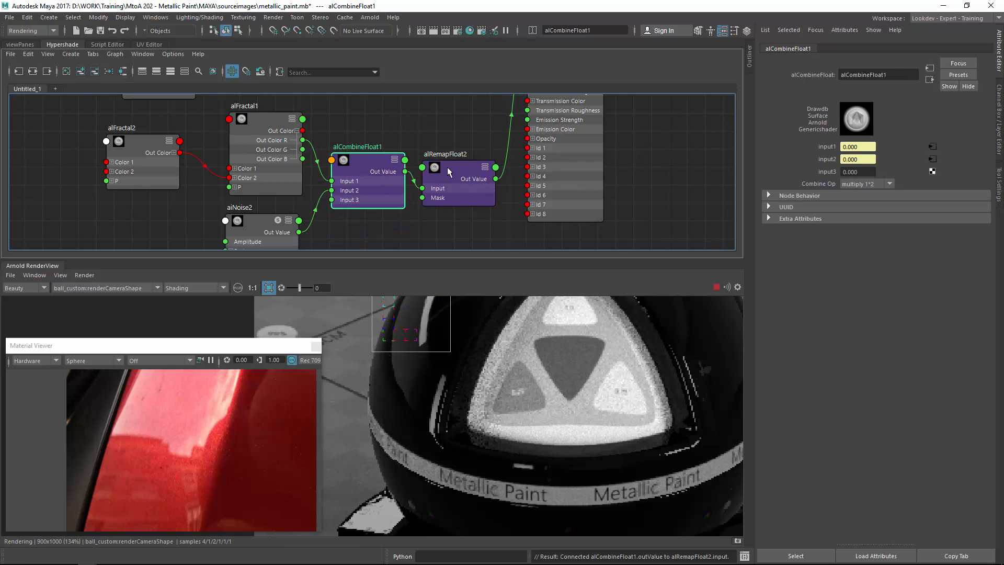
left_click(447, 167)
Set al_shader_ball's Debug mode to specular-1-roughness.
left_click(573, 165)
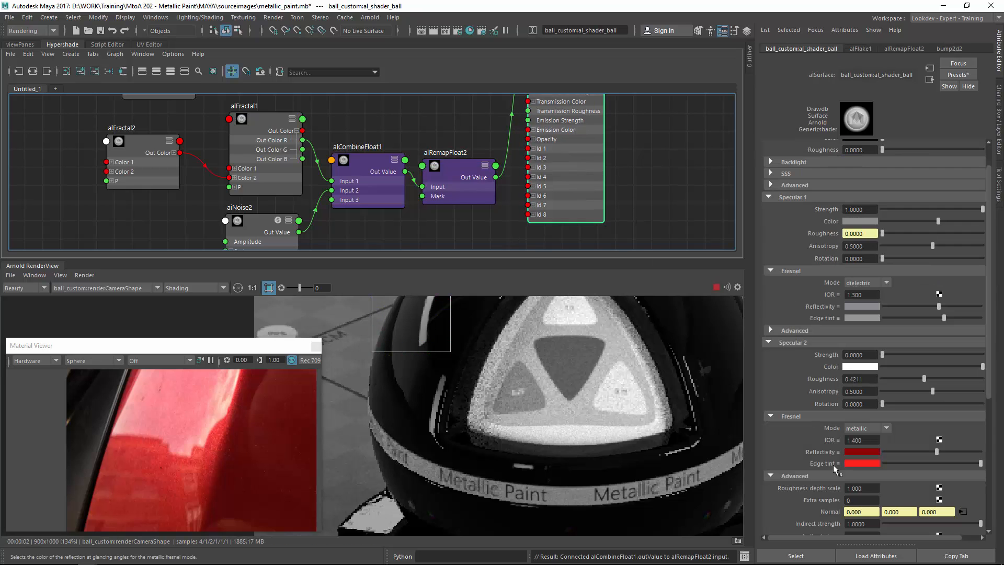
scroll(816, 449, "down", 10)
left_click(863, 470)
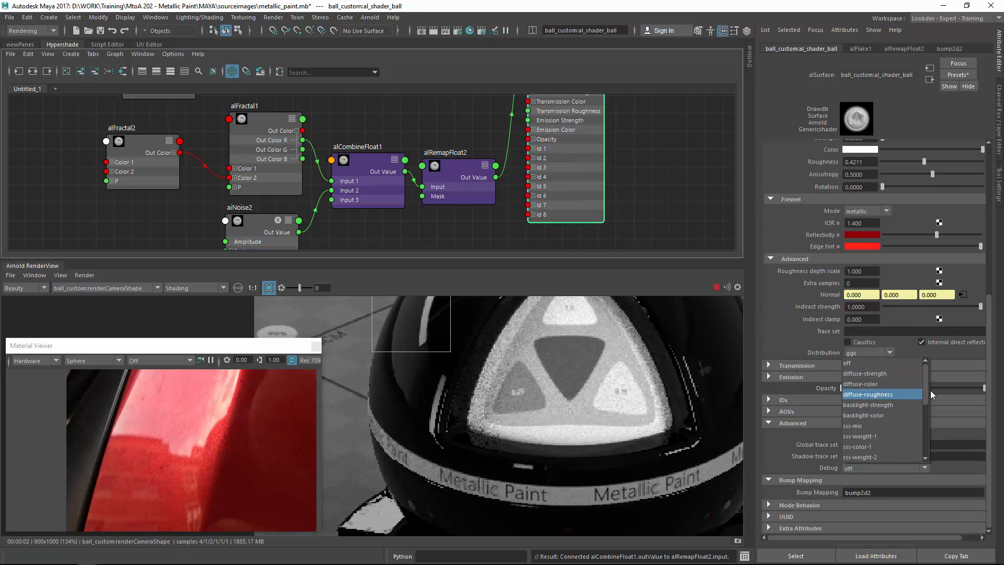
left_click_drag(926, 394, 919, 429)
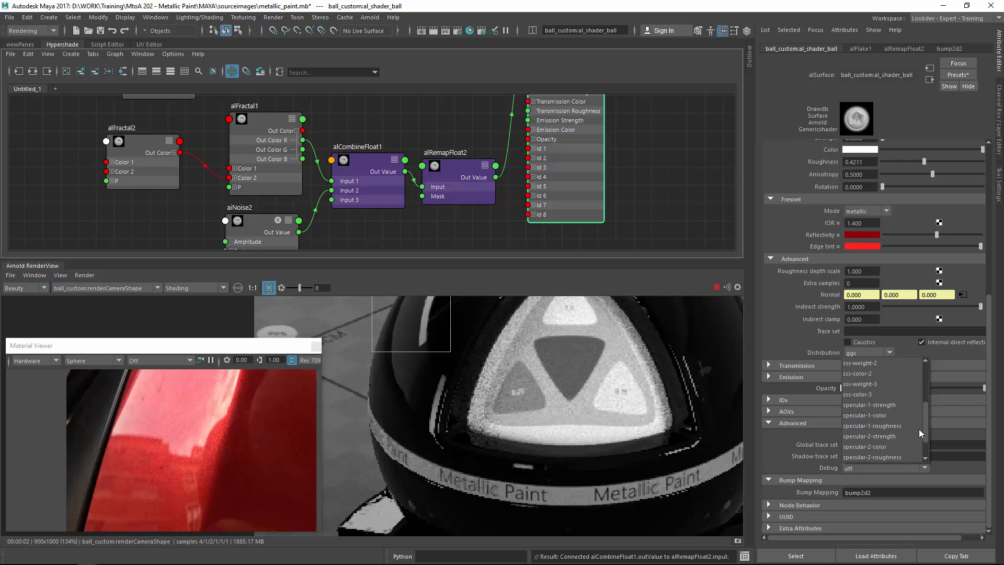
left_click(900, 426)
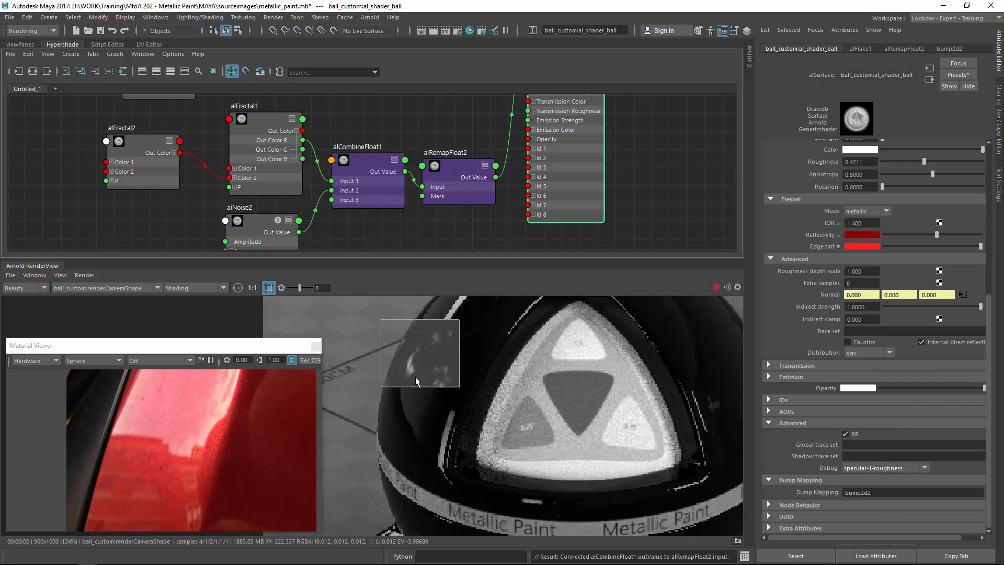
Select aiNoise2 and set its Octaves to 3.
left_click_drag(255, 219, 248, 218)
left_click_drag(347, 158, 345, 158)
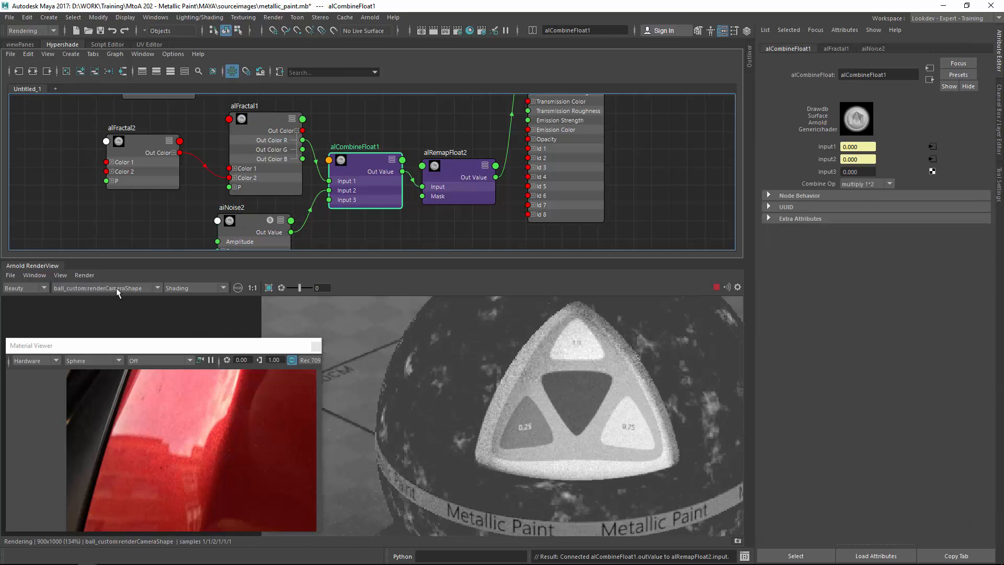
left_click(84, 275)
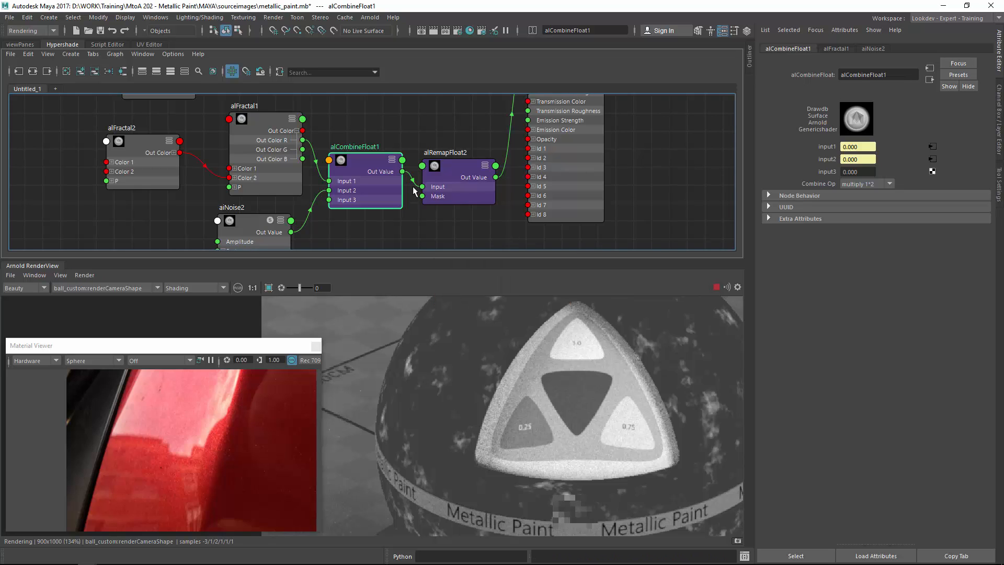
left_click_drag(249, 222, 255, 221)
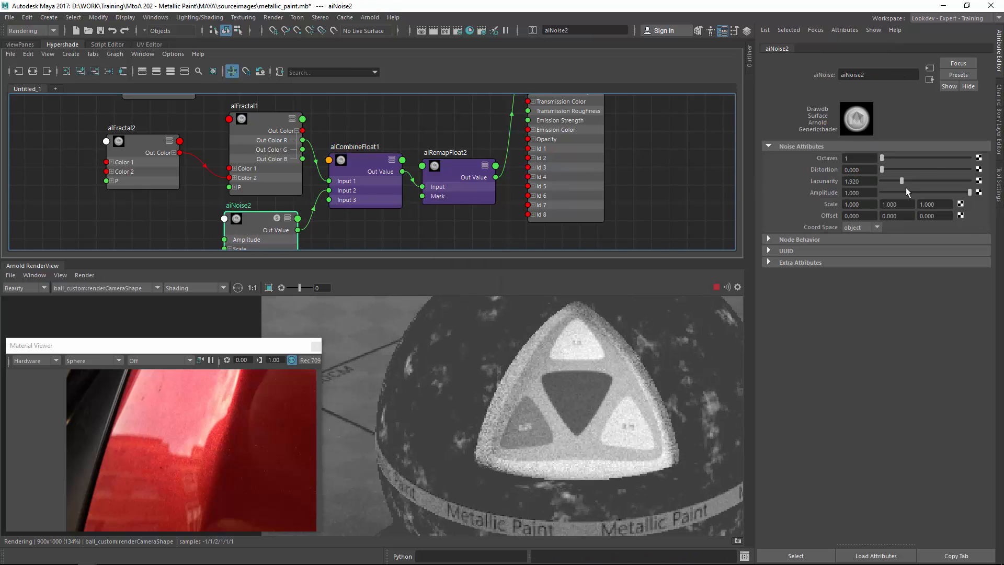
left_click_drag(899, 157, 906, 159)
left_click(356, 171)
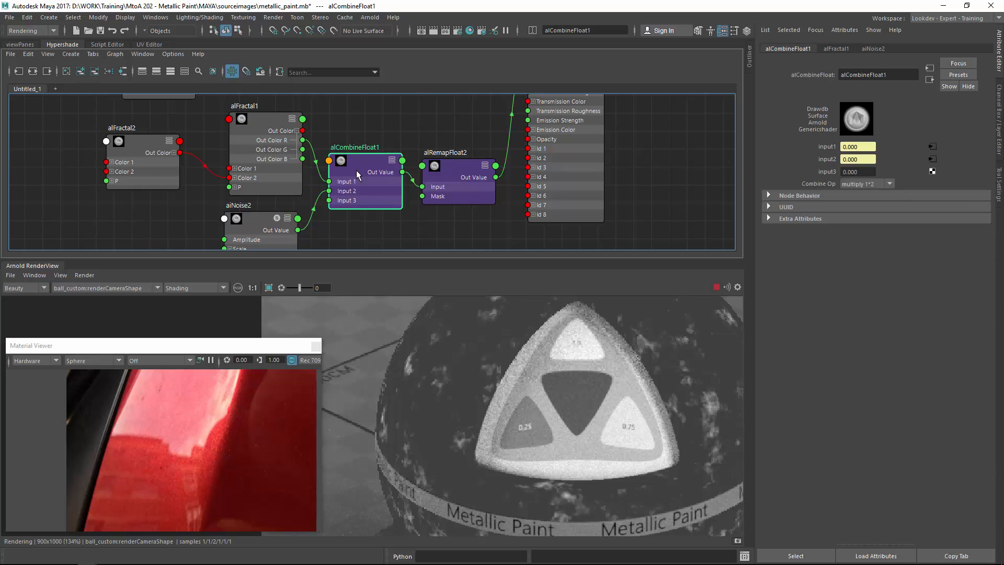
Rearrange the shading network nodes and connect alCombineFloat1's output to al_shader_ball.
middle_click_drag(280, 213, 326, 177, "alt")
left_click_drag(293, 195, 281, 208)
mouse_move(970, 192)
left_mouse_down()
mouse_move(792, 194)
mouse_move(977, 194)
left_mouse_up()
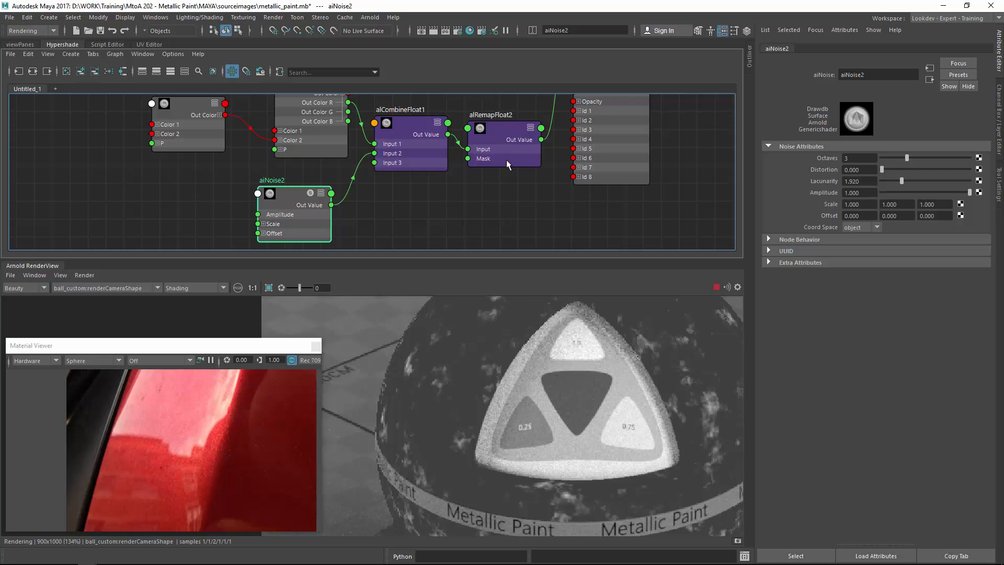
middle_click_drag(506, 162, 474, 223, "alt")
right_click_drag(510, 172, 464, 177, "alt")
mouse_move(463, 177)
middle_mouse_down("alt")
mouse_move(460, 205)
mouse_move(469, 176)
middle_mouse_up("alt")
left_click_drag(435, 192, 528, 115)
middle_click_drag(331, 171, 356, 149, "alt")
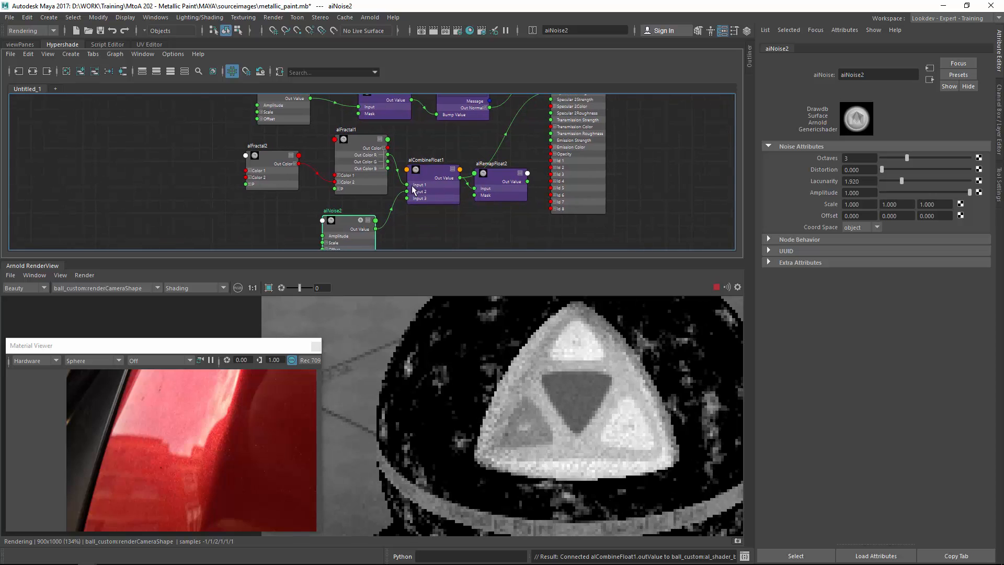
Select alFractal1 and slightly adjust its Remap Color 1 brightness.
left_click(353, 146)
left_click_drag(889, 277, 884, 277)
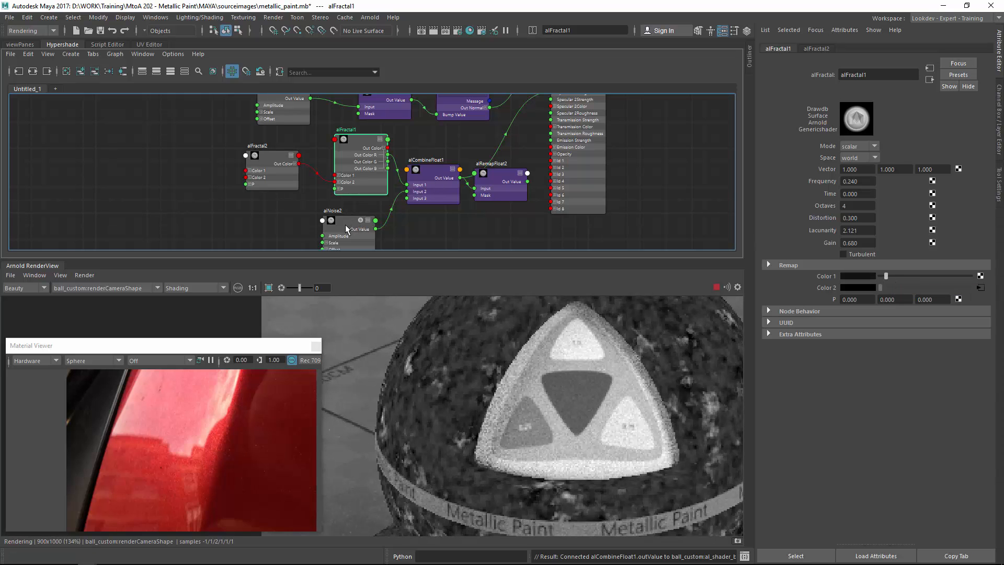
Select aiNoise2, set its Distortion to about 2.53 and its Scale to 0.2 on all three axes.
left_click_drag(345, 224, 354, 219)
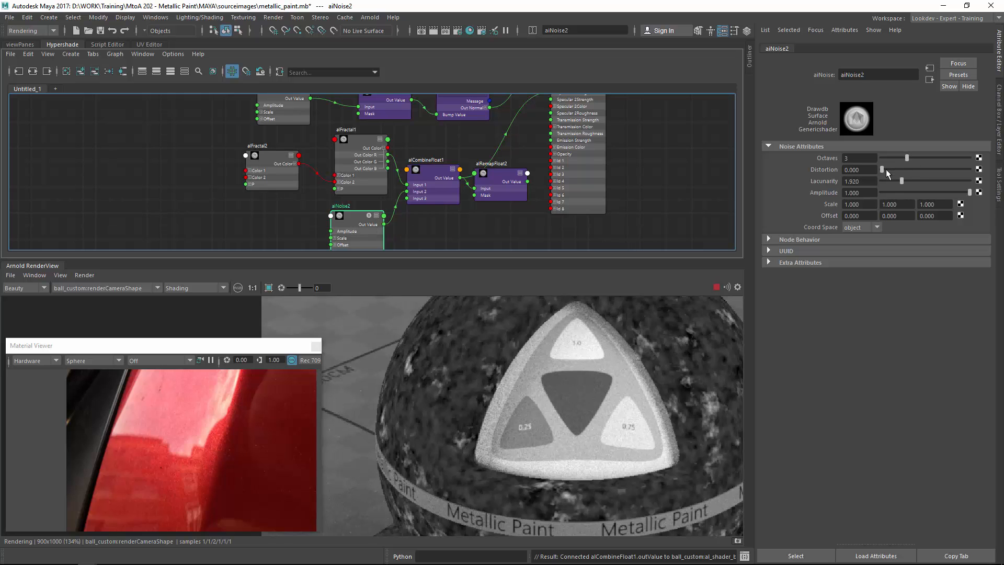
left_click_drag(886, 169, 908, 168)
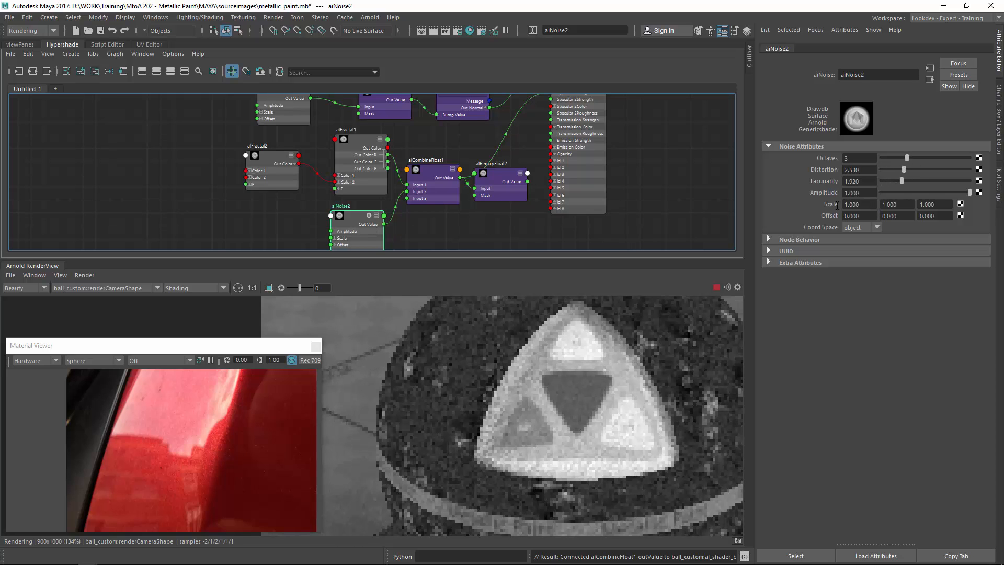
type("0.2")
key("Tab")
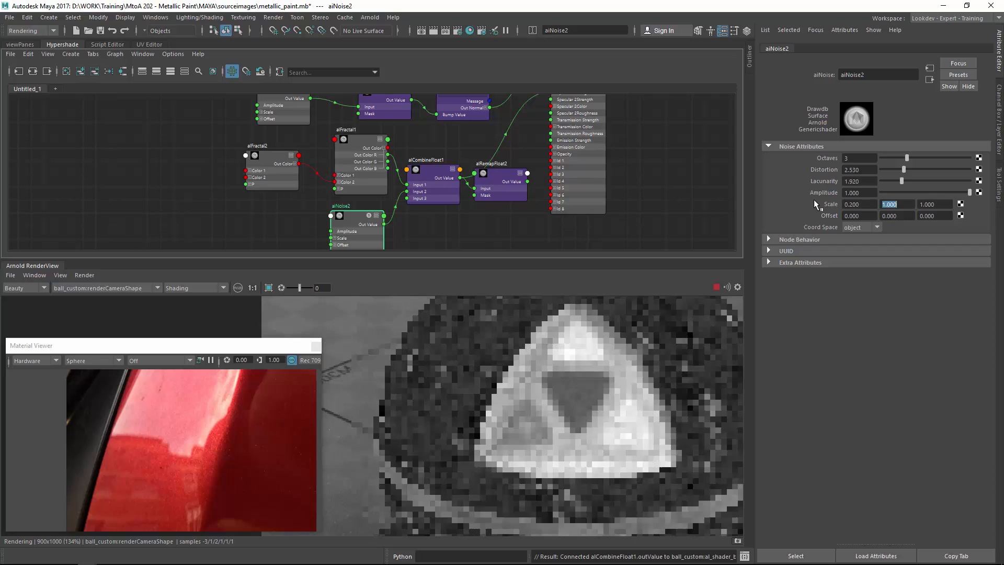
key("Tab")
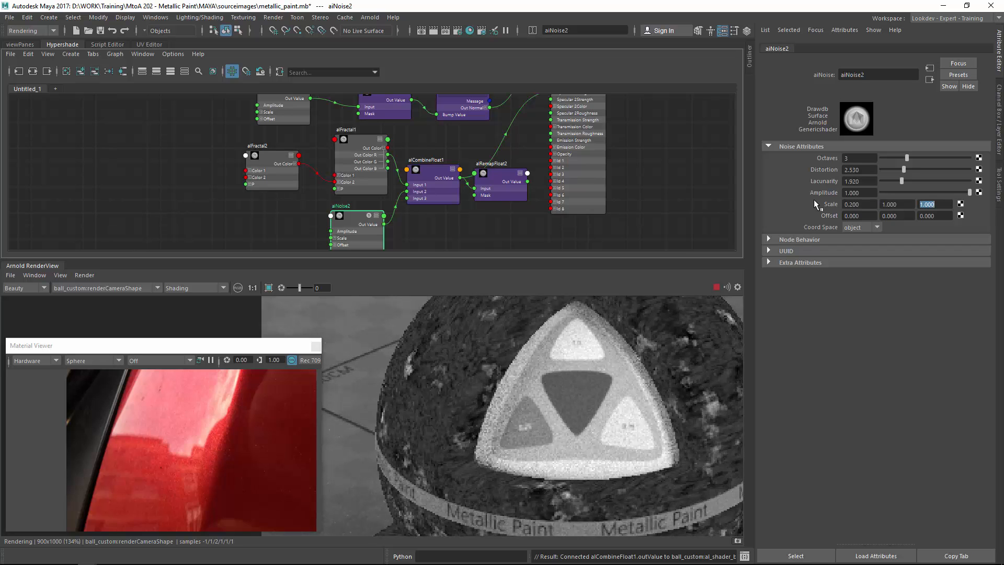
type(".2")
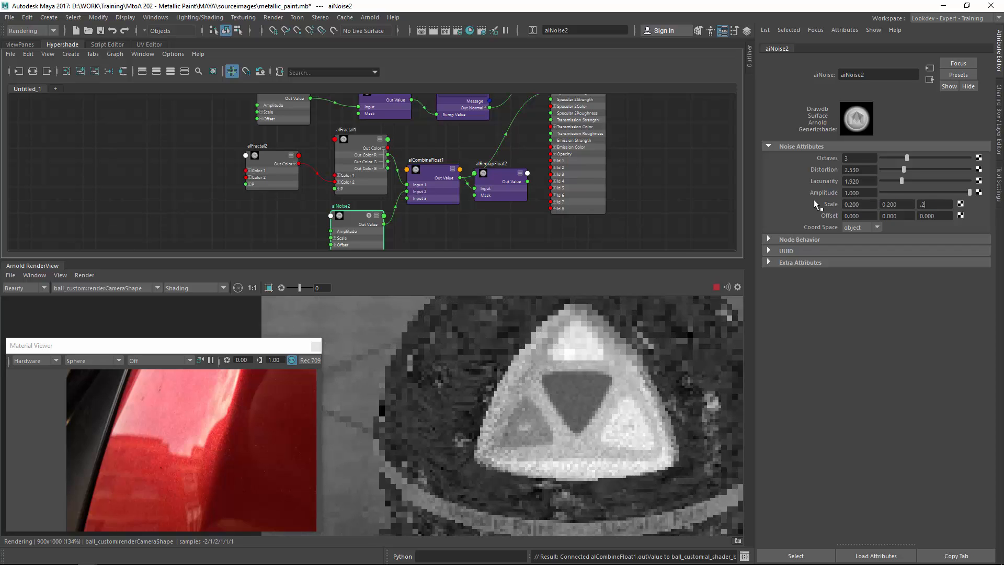
key("Return")
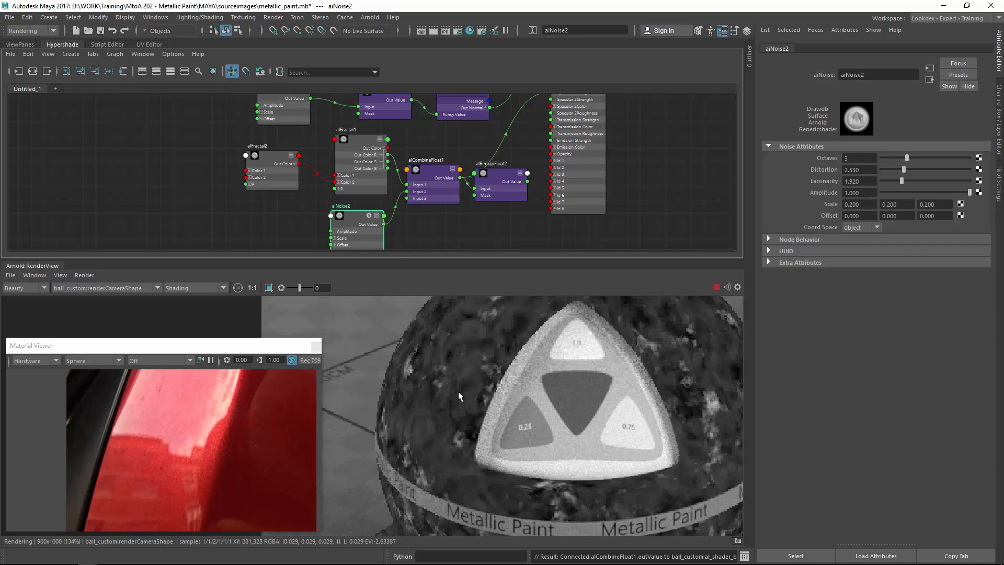
Connect alRemapFloat2's output to al_shader_ball.
left_click(428, 177)
middle_click_drag(512, 174, 490, 230, "alt")
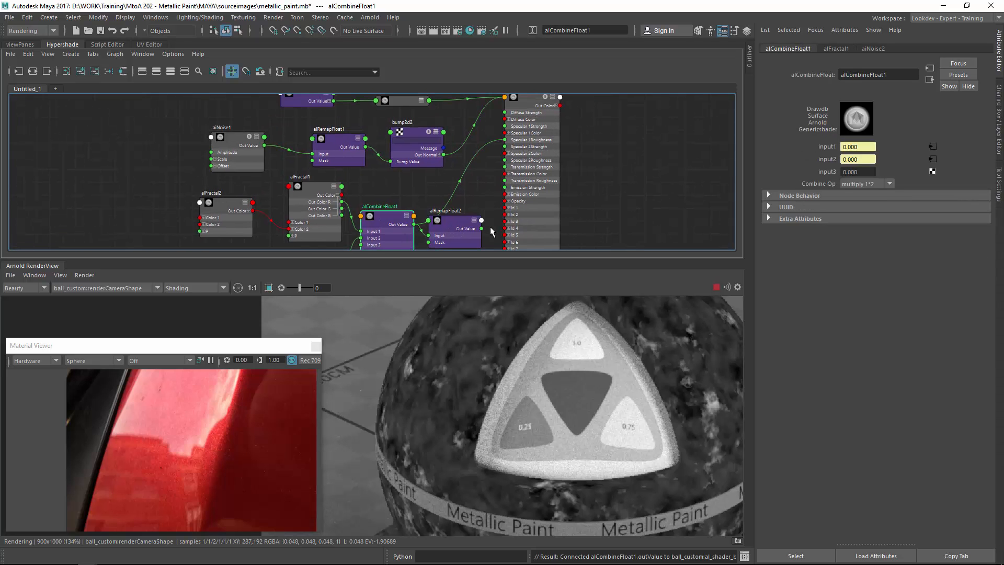
left_click_drag(500, 213, 505, 139)
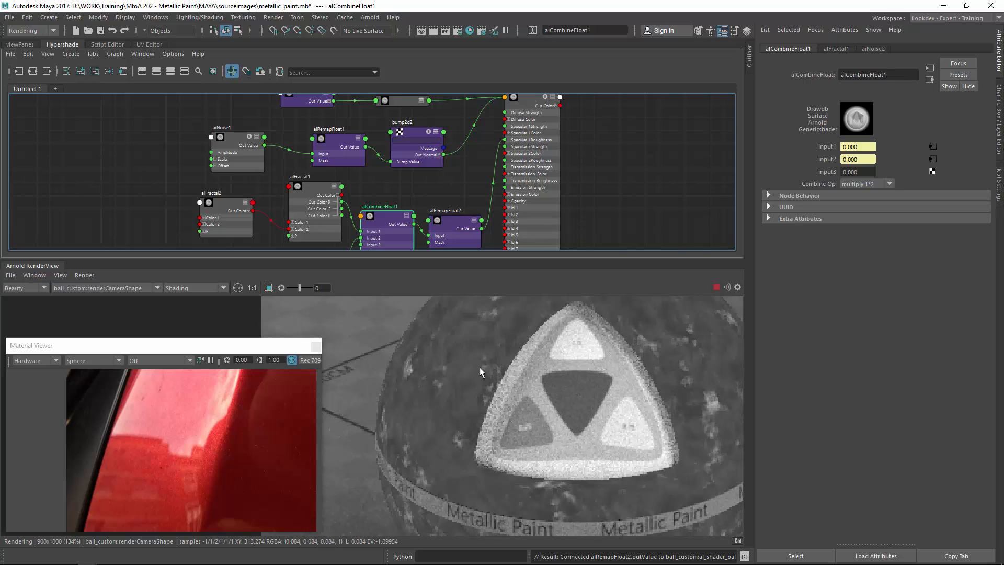
Select the shader ball in the render view and turn its Debug mode off.
middle_click_drag(546, 366, 400, 399, "alt")
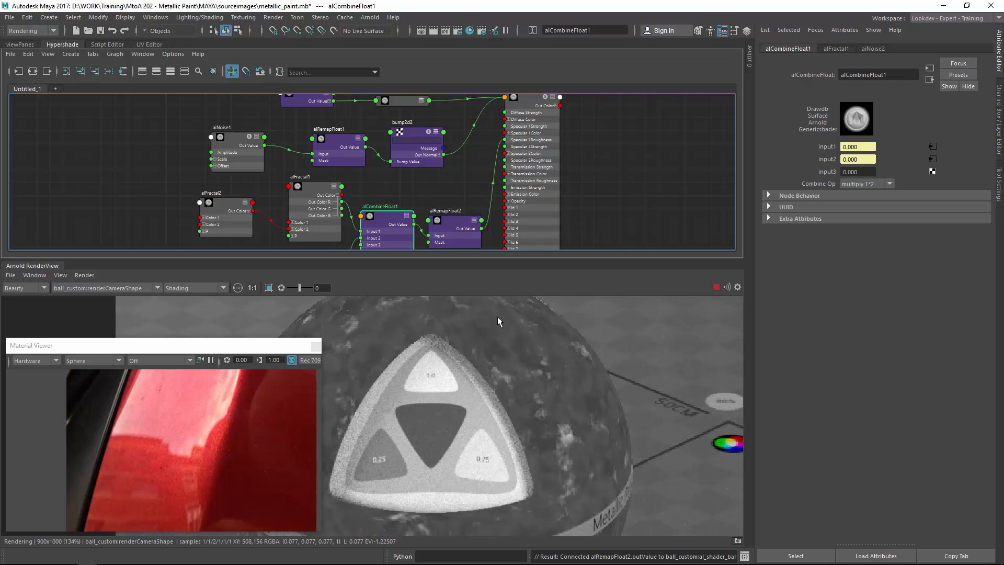
middle_click_drag(469, 345, 518, 354, "alt")
left_click(475, 343)
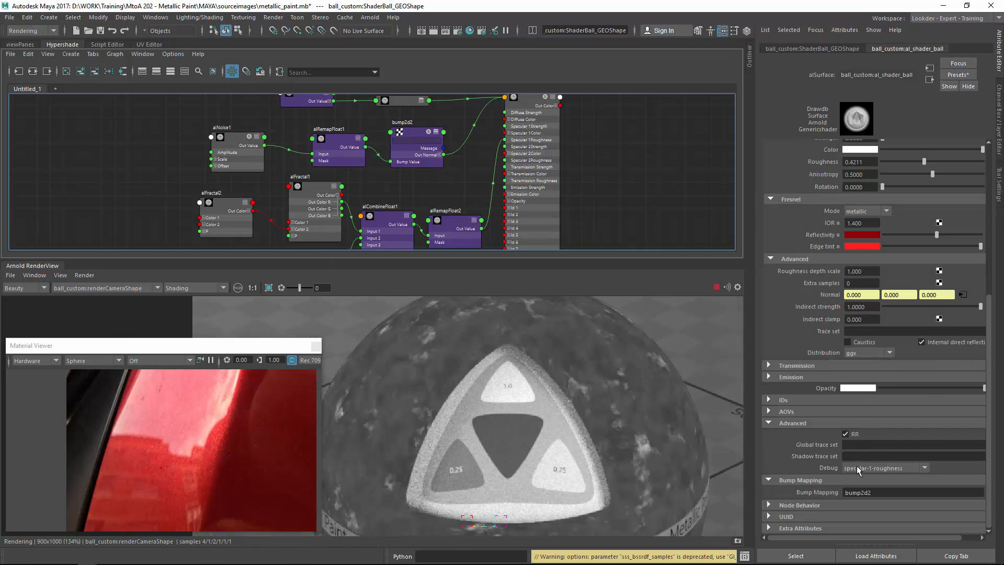
left_click(857, 466)
left_click(900, 360)
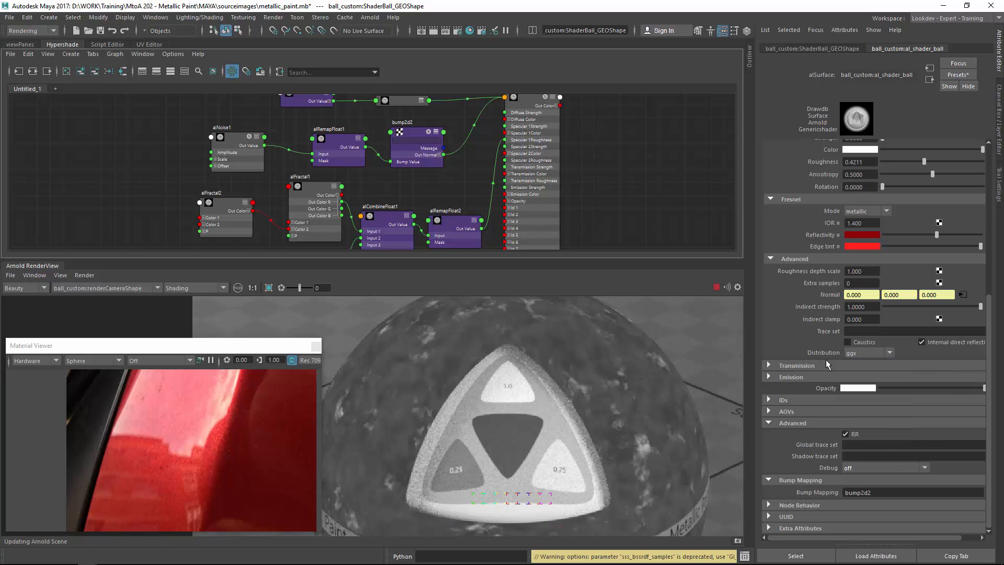
Draw a render crop region over the ball's dark edge and zoom in to inspect it.
middle_click_drag(491, 360, 554, 356, "alt")
left_click_drag(368, 313, 526, 461, "shift")
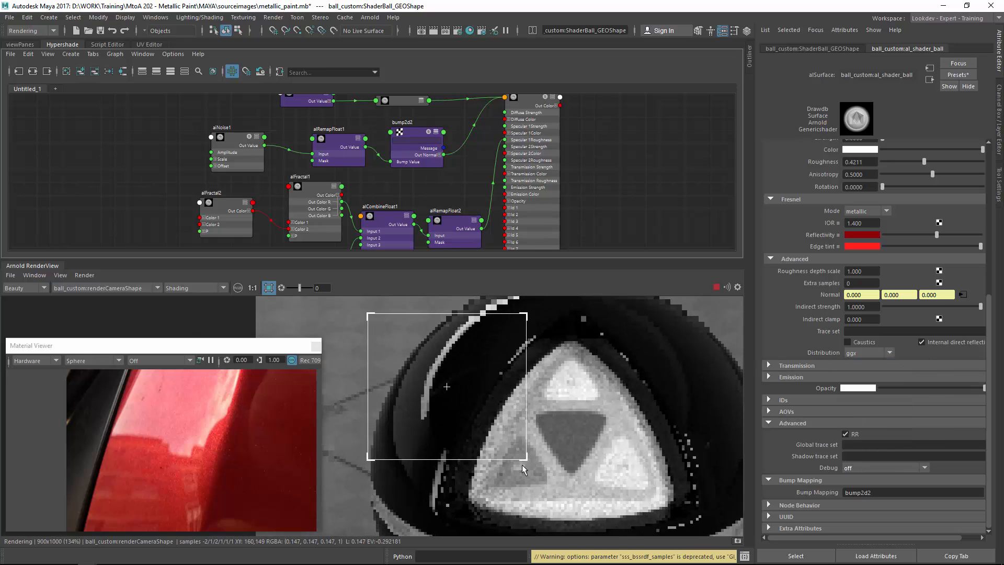
scroll(483, 486, "up", 4)
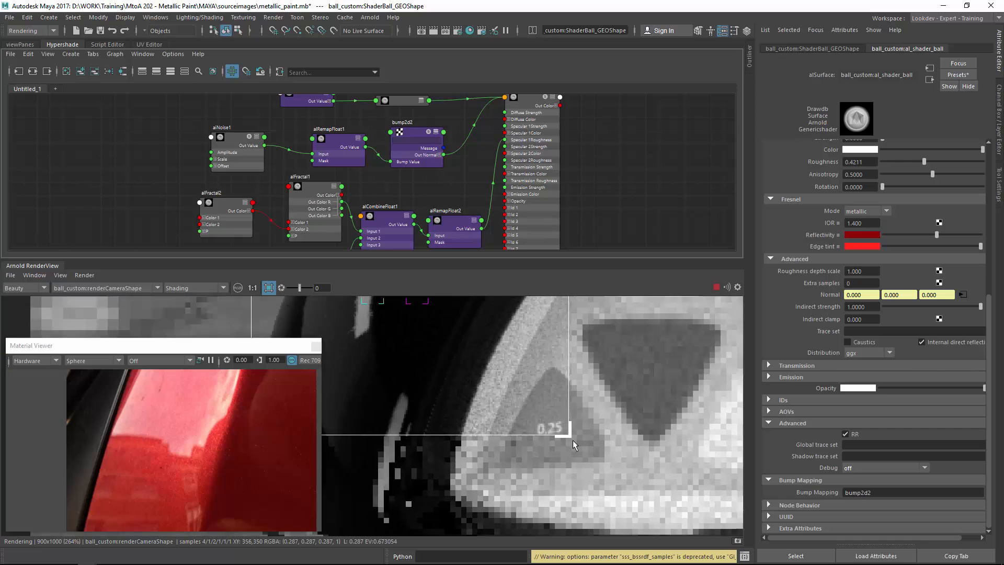
middle_click_drag(445, 326, 500, 434, "alt")
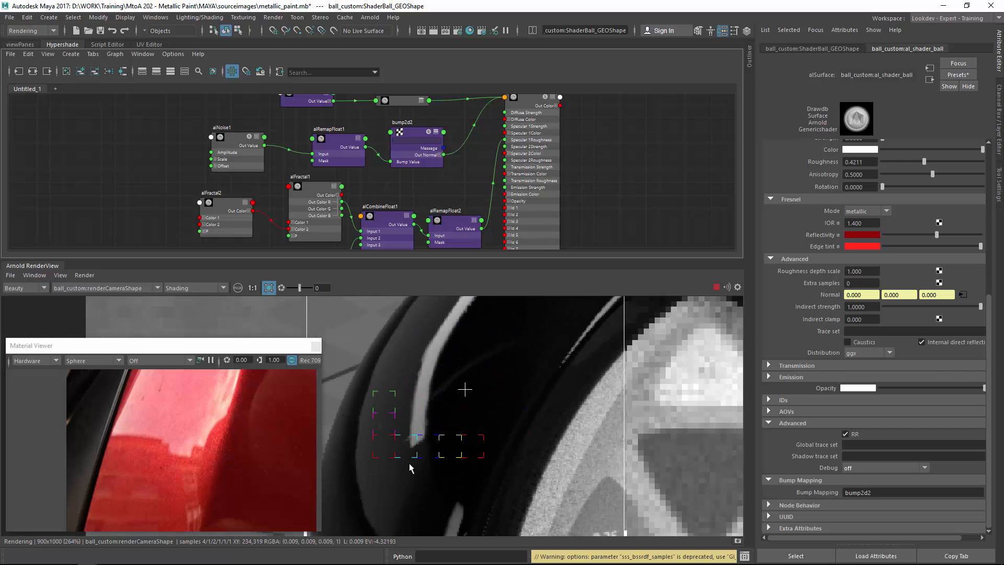
mouse_move(477, 358)
middle_mouse_down("alt")
mouse_move(433, 439)
mouse_move(464, 356)
middle_mouse_up("alt")
Select alFractal1 and raise its Remap Color 1 brightness a little further.
middle_click_drag(336, 217, 341, 154, "alt")
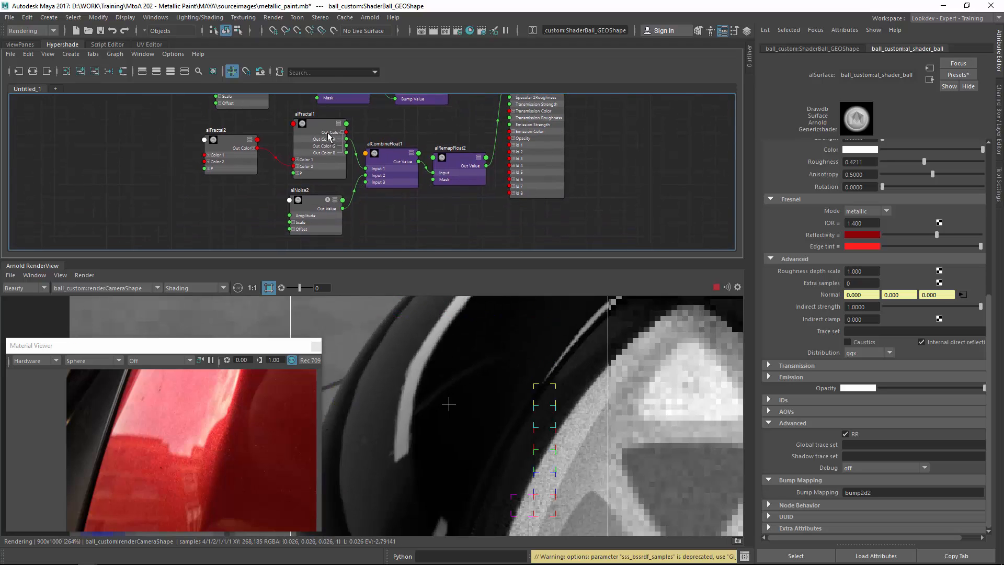
left_click(313, 124)
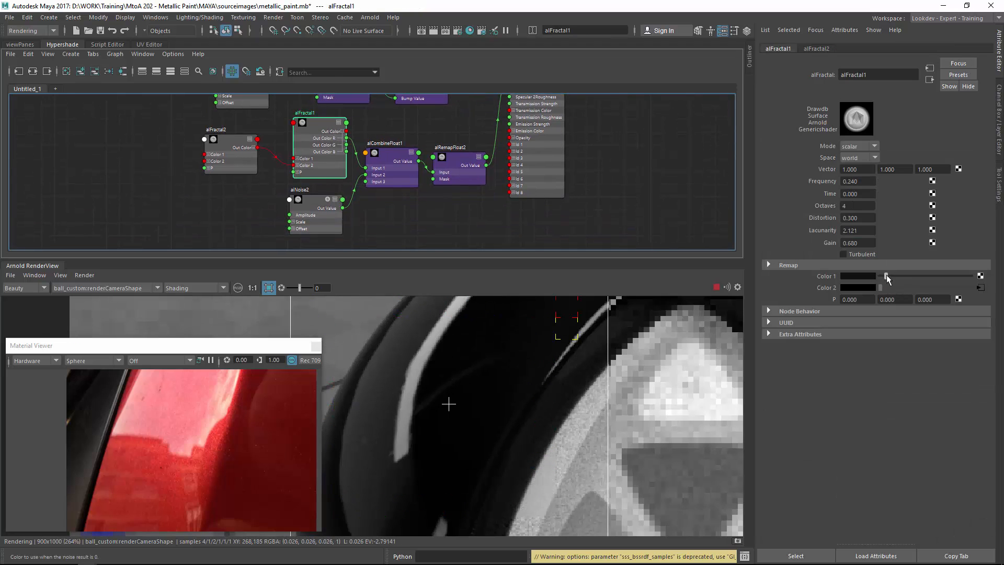
left_click(890, 274)
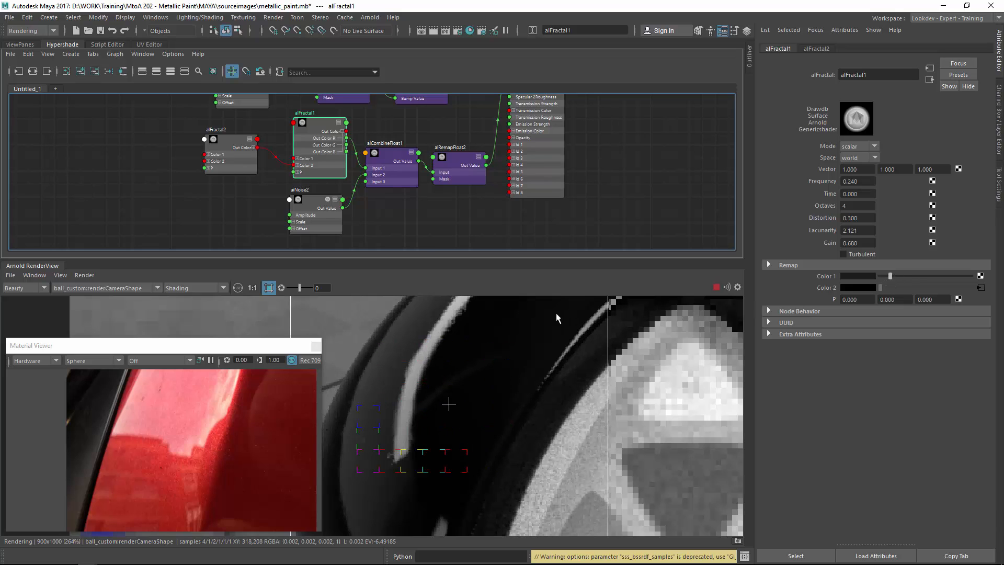
left_click(896, 275)
Select aiNoise1 and set its Amplitude to 0.035.
scroll(450, 366, "down", 2)
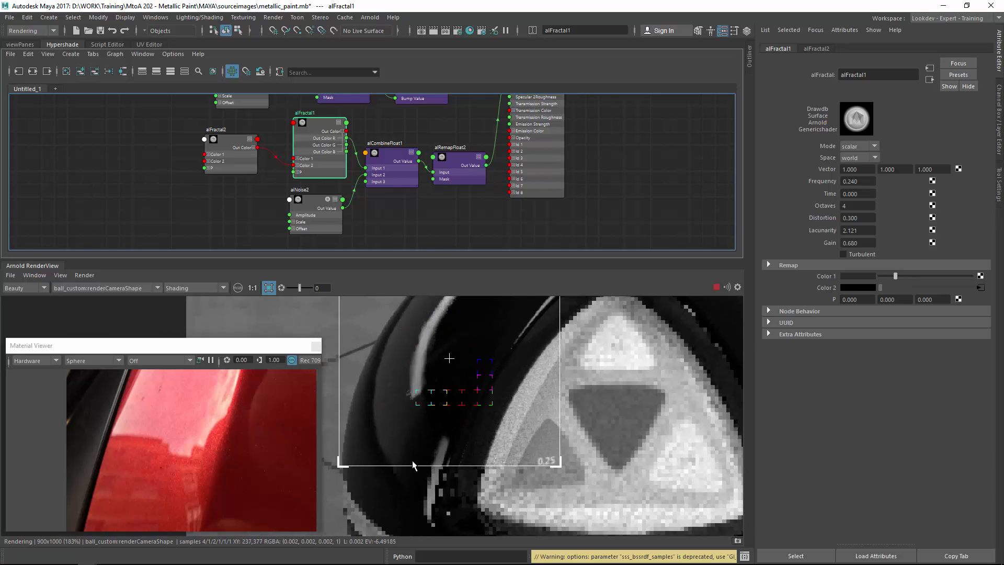
middle_click_drag(434, 370, 470, 363)
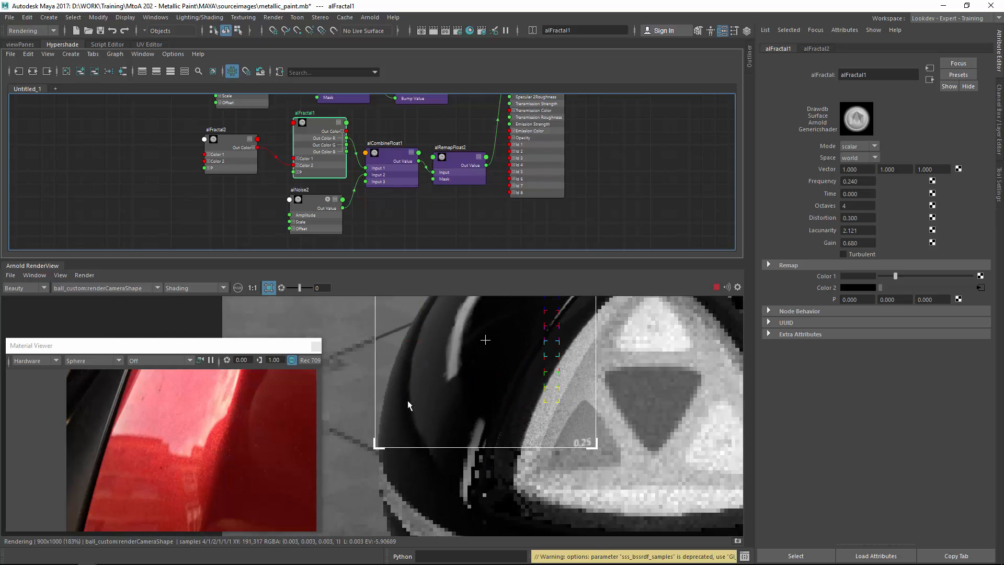
middle_click_drag(453, 140, 447, 206, "alt")
left_click(416, 141)
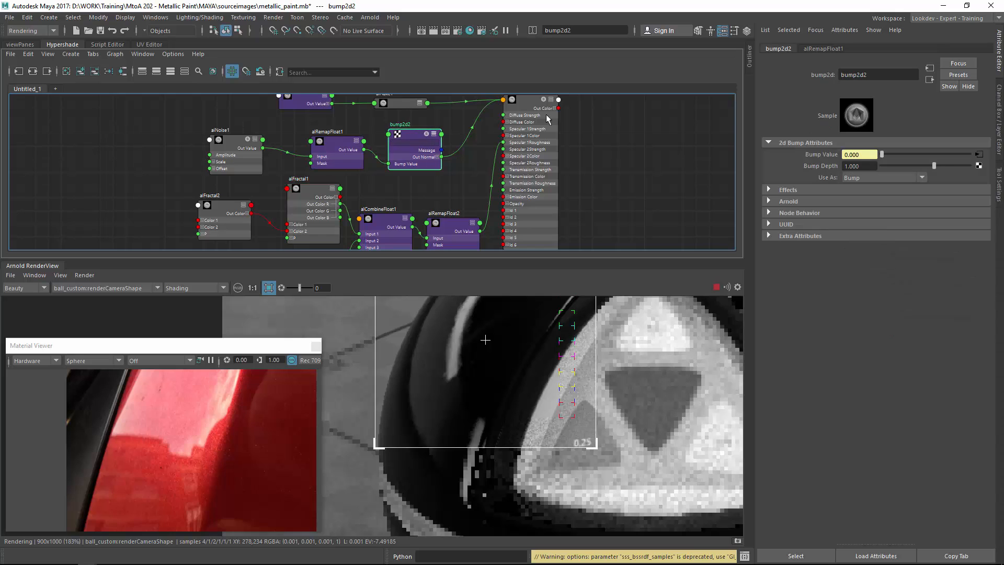
left_click(349, 150)
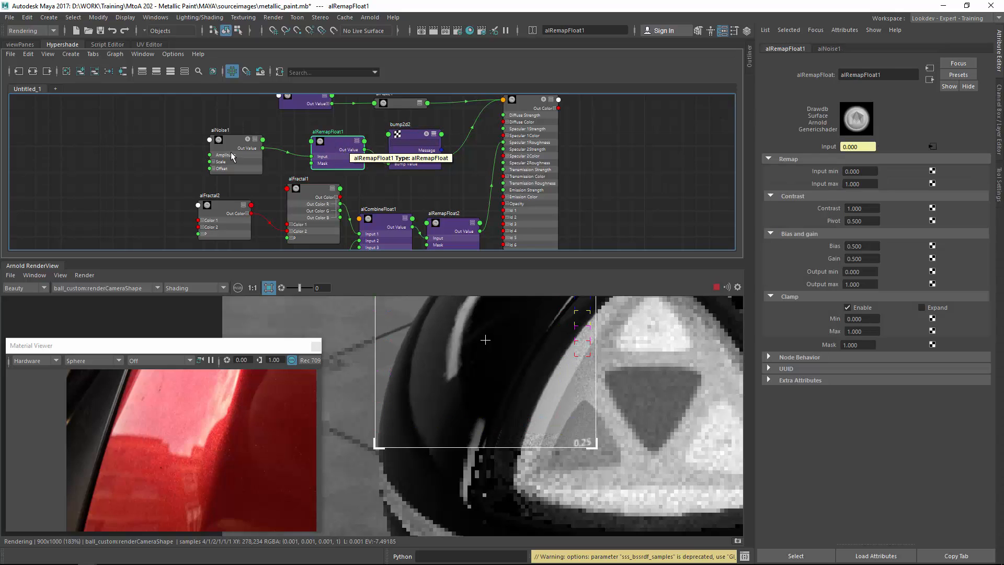
left_click(232, 156)
left_click_drag(860, 193, 853, 193)
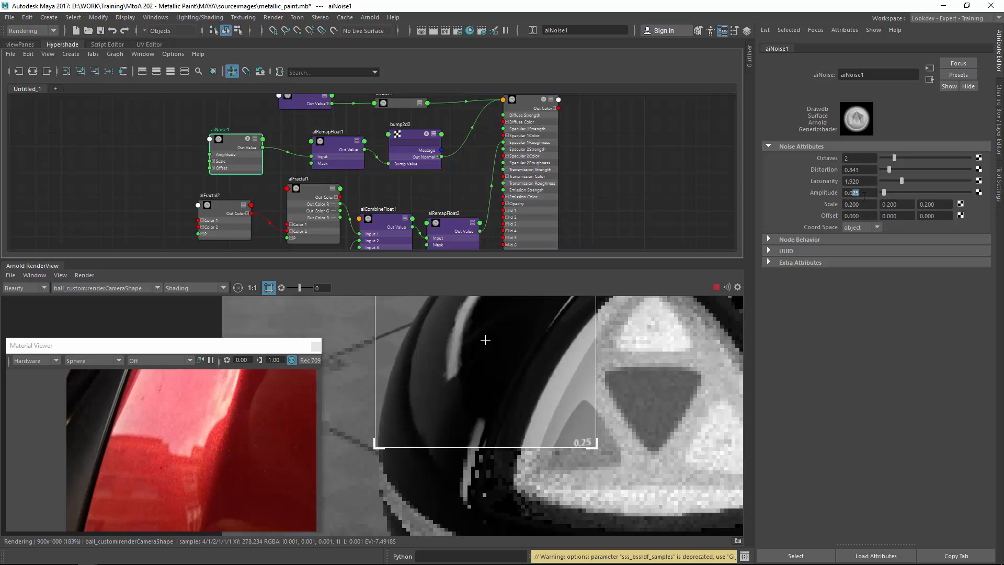
type("35")
key("Return")
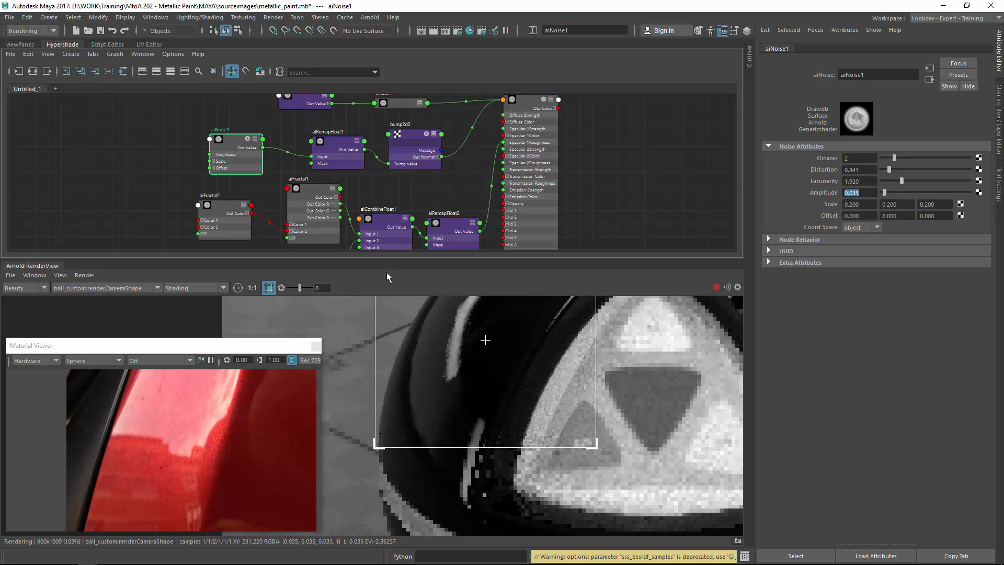
Update the full scene in the Arnold render view.
left_click(443, 341)
left_click(84, 275)
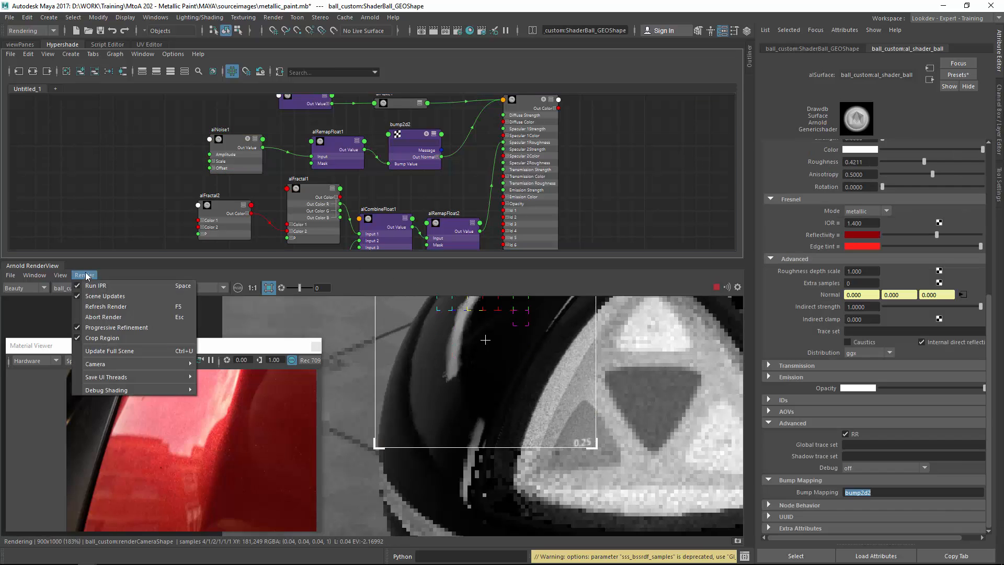
left_click(108, 178)
left_click(101, 30)
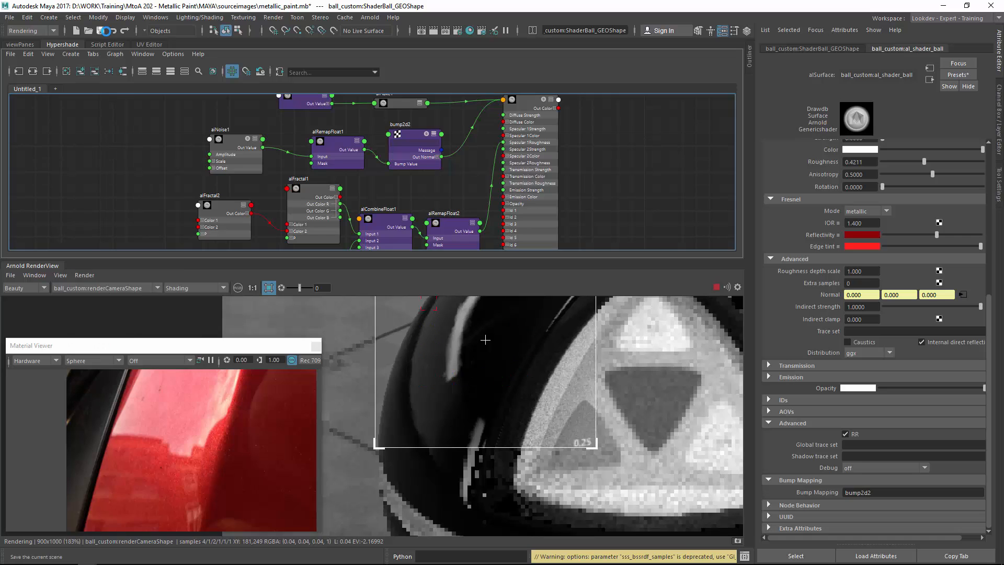
left_click(84, 275)
left_click(131, 352)
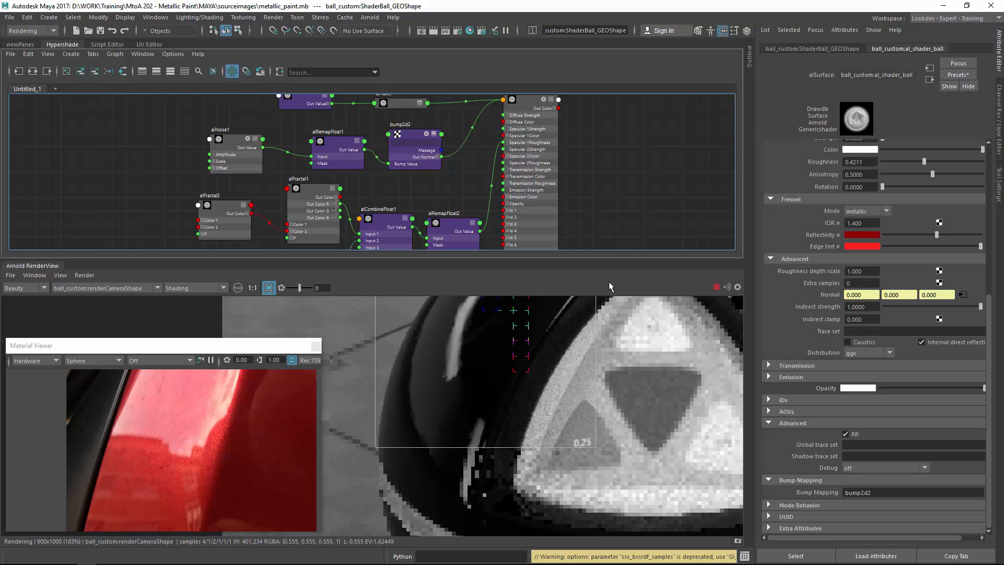
Select al_shader_ball and set its Specular 2 Strength to 1.
scroll(450, 355, "down", 4)
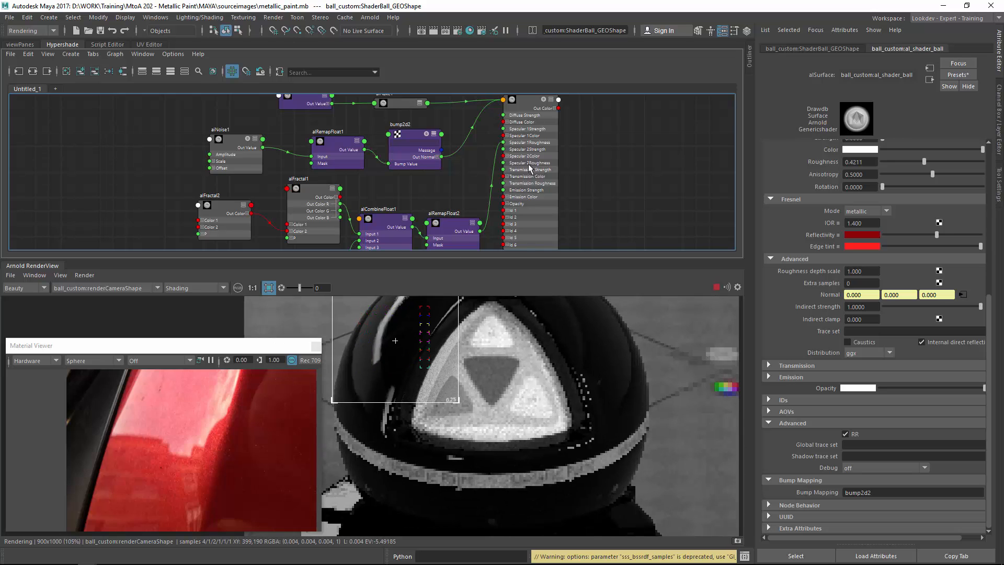
left_click(532, 169)
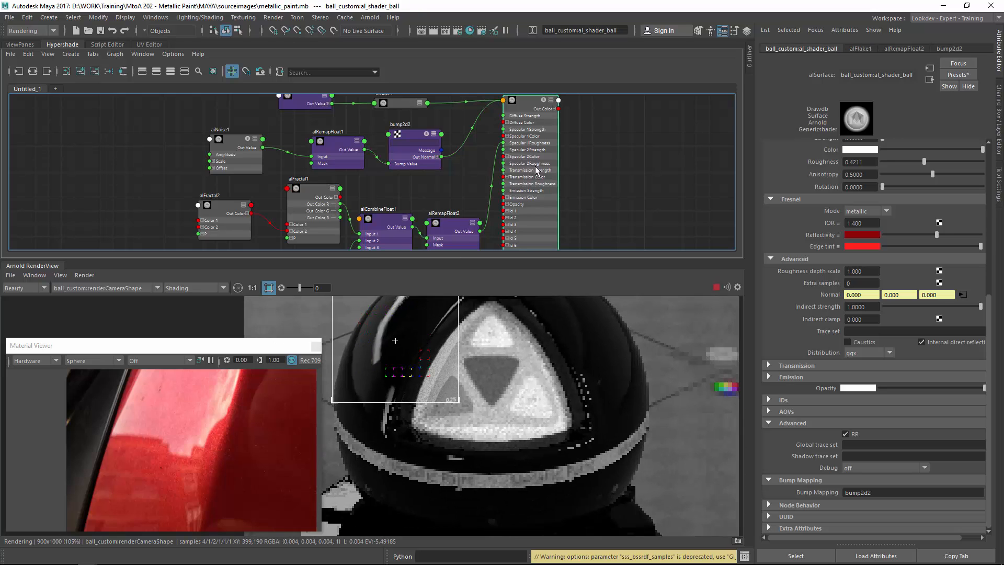
left_click(858, 468)
left_click(873, 363)
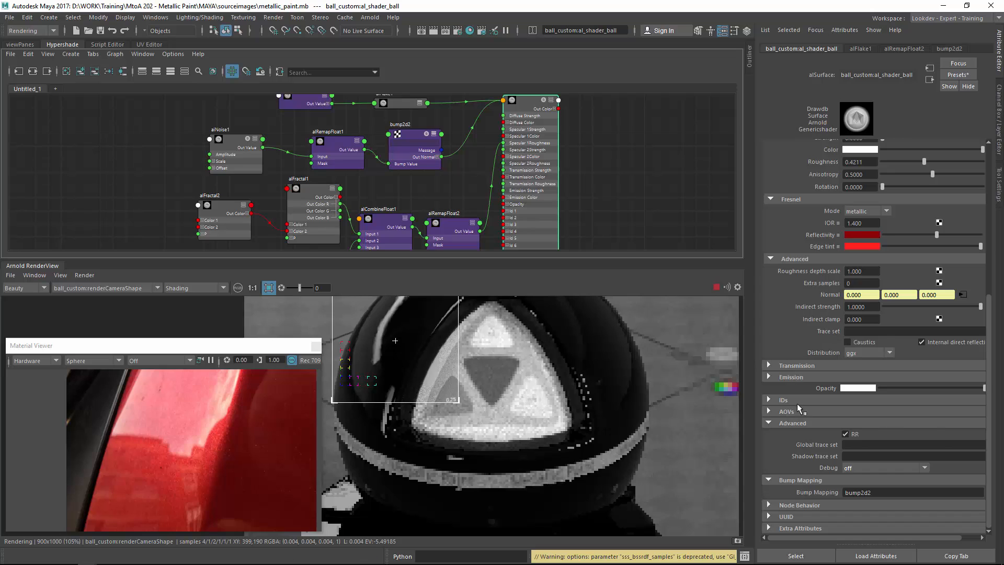
scroll(798, 403, "up", 5)
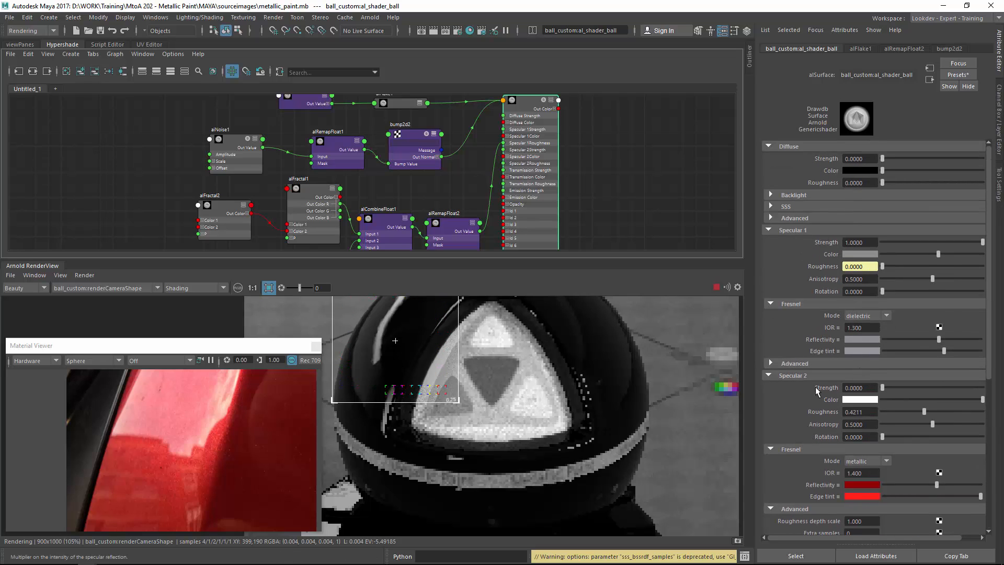
left_click(854, 375)
left_click(849, 377)
left_click_drag(865, 390, 807, 394)
type("1")
key("Return")
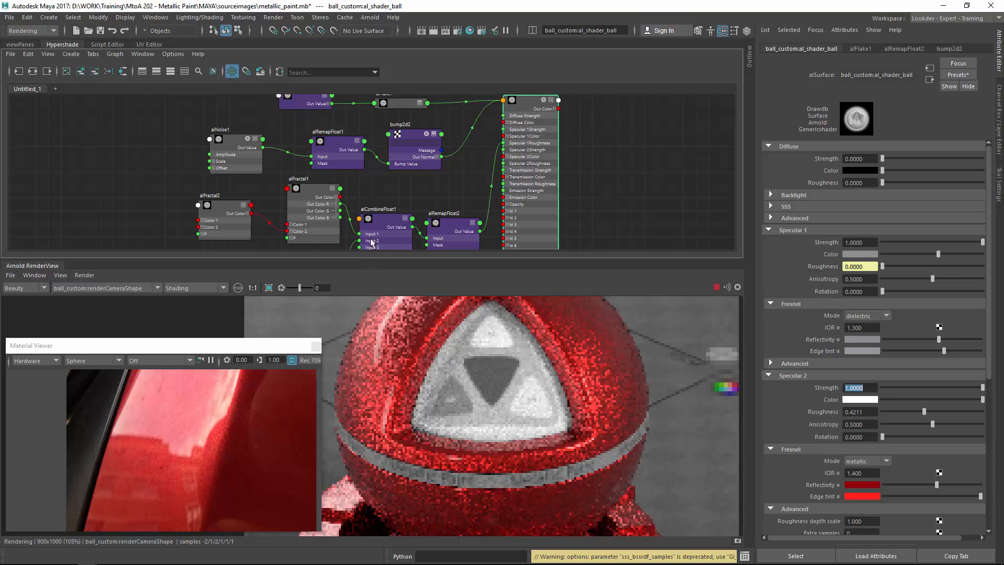
Enlarge the render view and examine the full render of the red shader ball.
left_click_drag(373, 259, 380, 155)
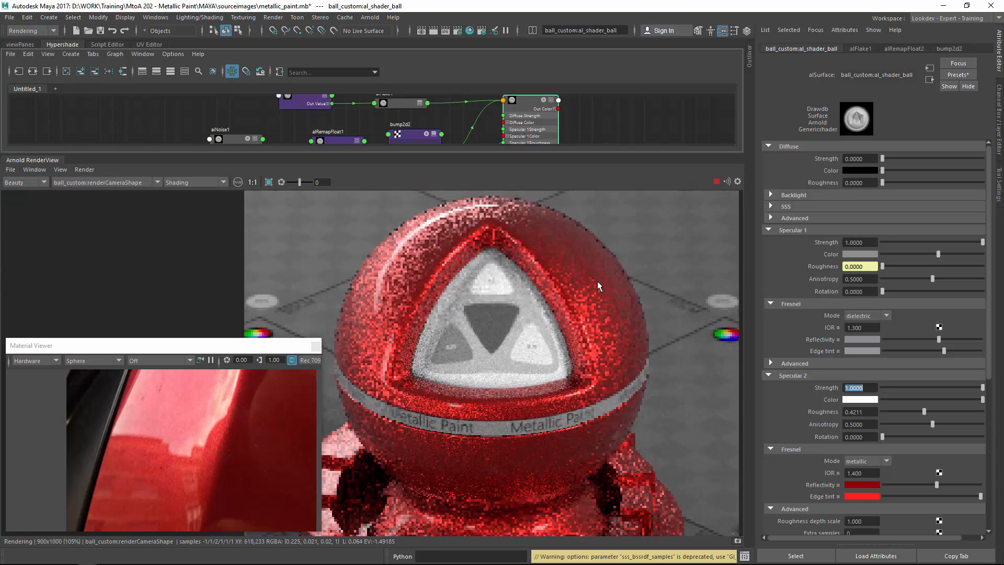
scroll(497, 316, "down", 2)
middle_click_drag(497, 316, 503, 256)
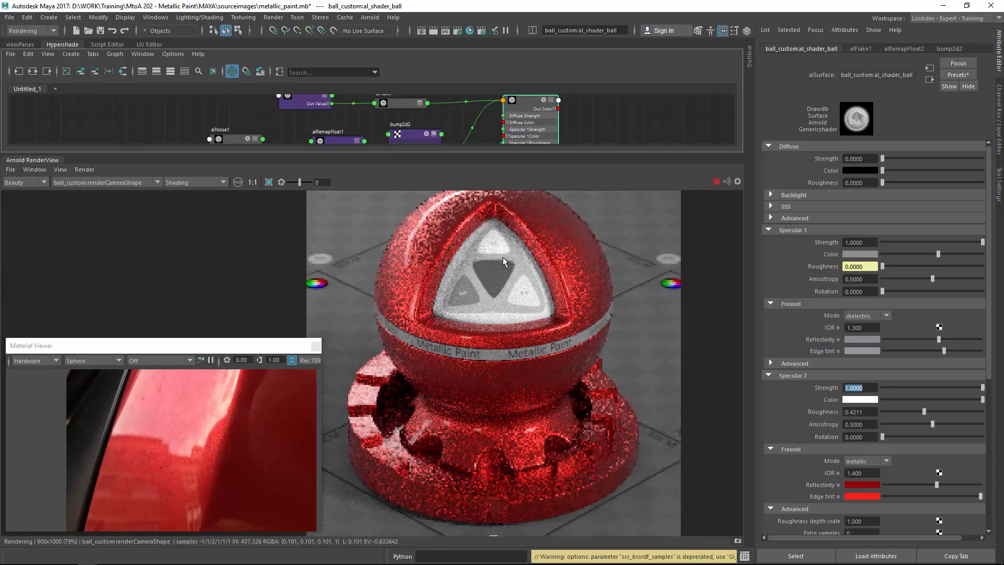
left_click(716, 182)
scroll(581, 285, "up", 1)
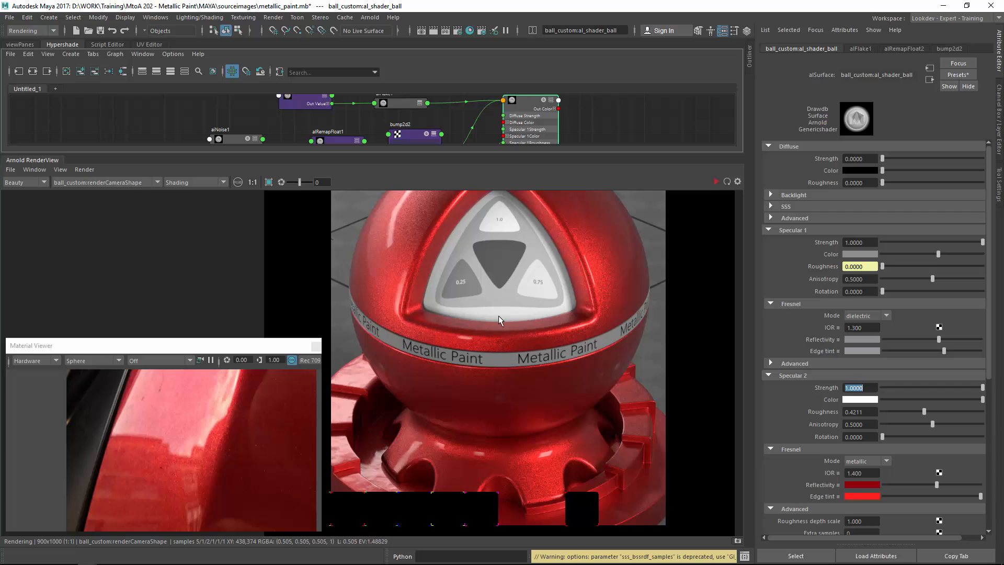
middle_click_drag(498, 315, 480, 276)
middle_click_drag(470, 373, 518, 319)
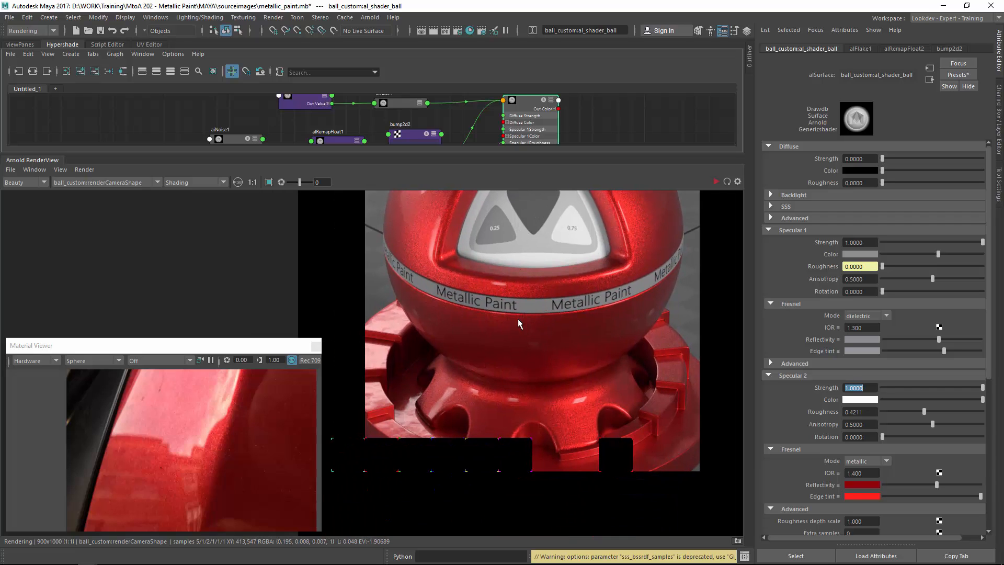
Pan around the render view and material viewer to examine the shader ball's paint, flakes and reflections.
middle_click_drag(449, 328, 420, 343)
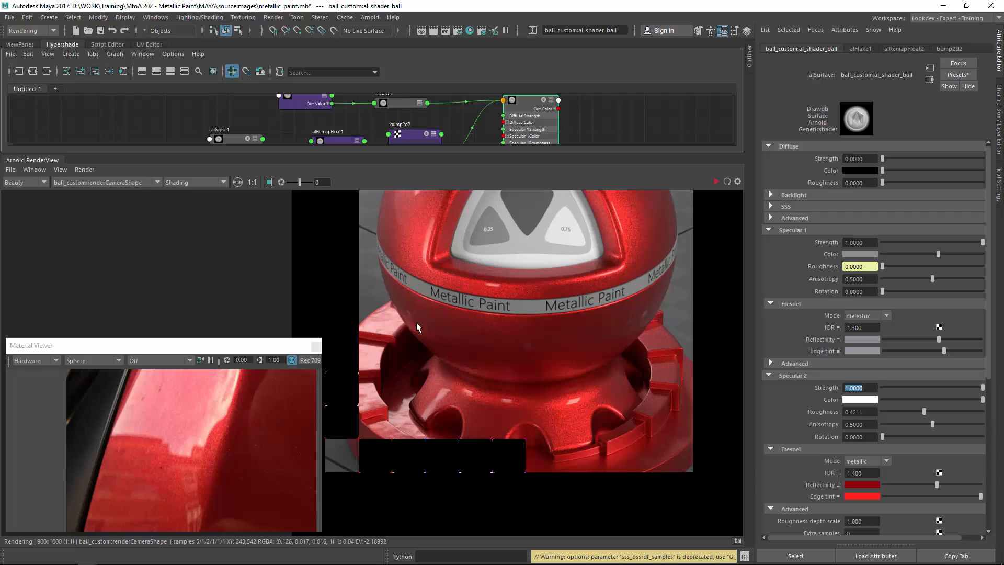
middle_click_drag(417, 324, 420, 376)
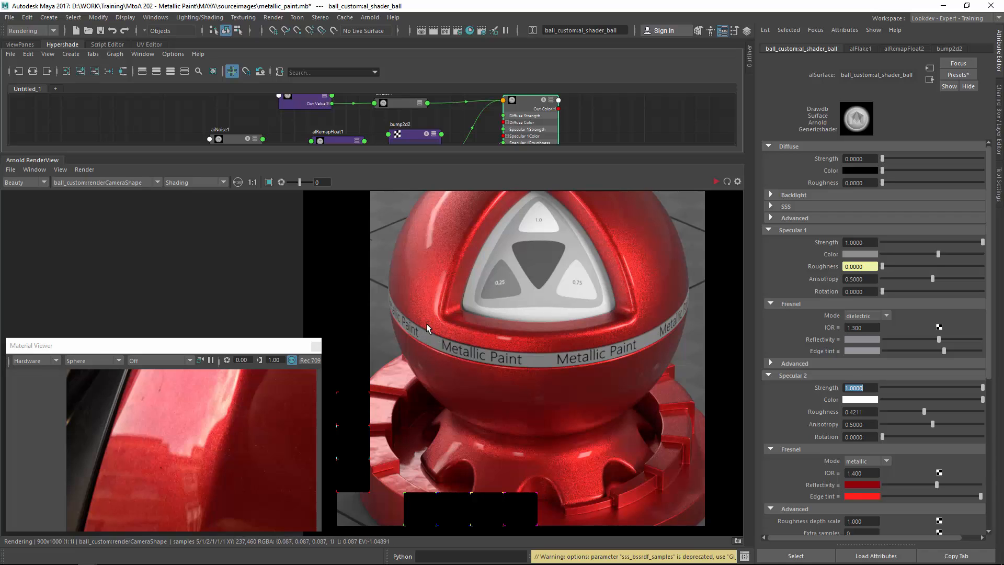
middle_click_drag(442, 353, 441, 306)
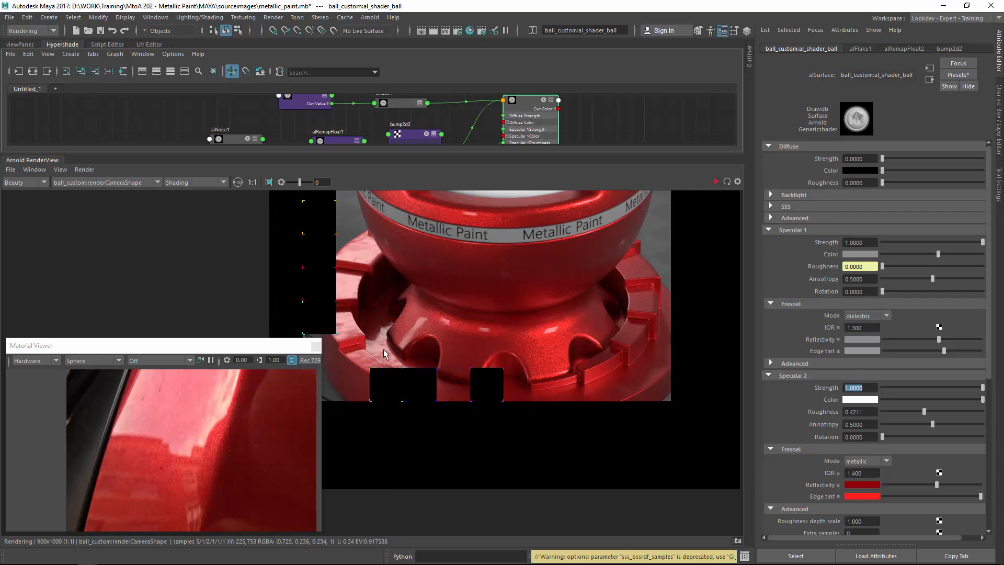
middle_click_drag(400, 313, 457, 376)
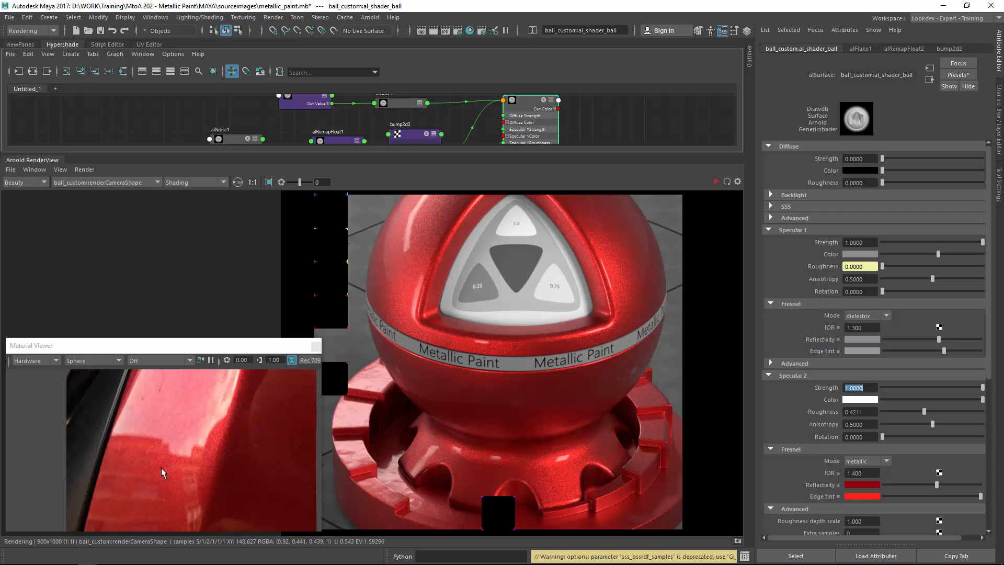
middle_click_drag(201, 515, 195, 476, "alt")
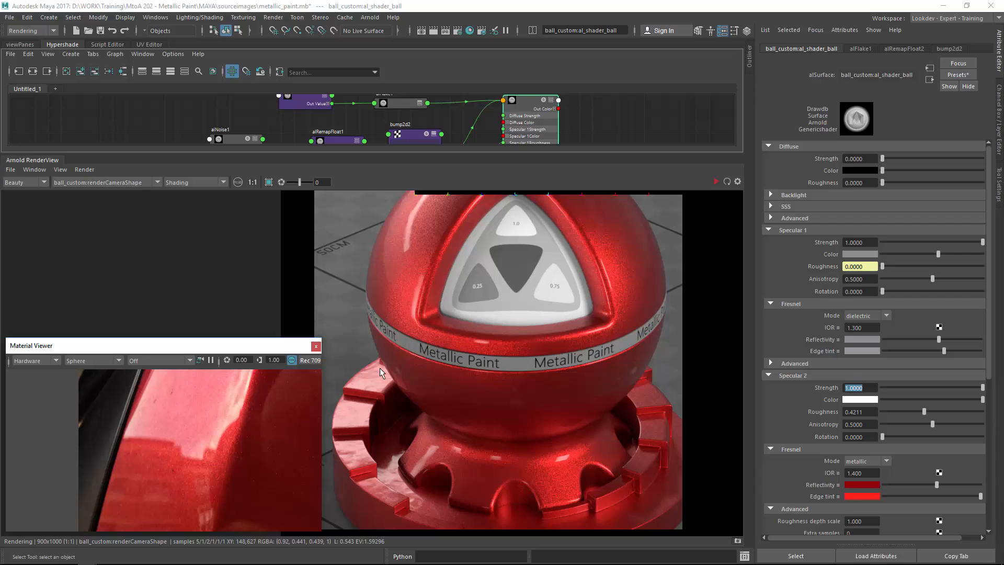
middle_click_drag(444, 333, 421, 326, "alt")
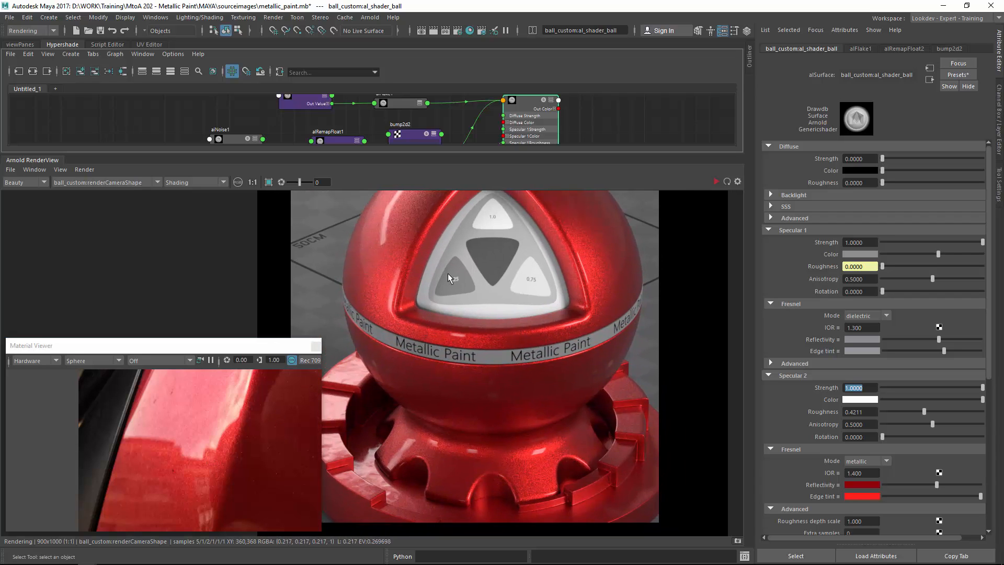
middle_click_drag(439, 361, 468, 389)
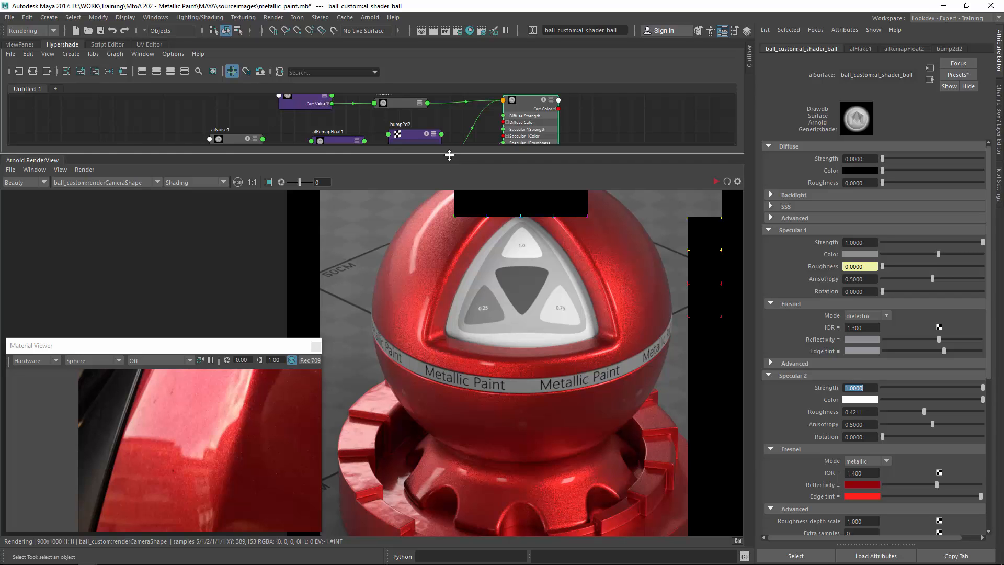
Enlarge the Hypershade and navigate the node graph to review the specular roughness network feeding the shader.
left_click_drag(450, 154, 449, 356)
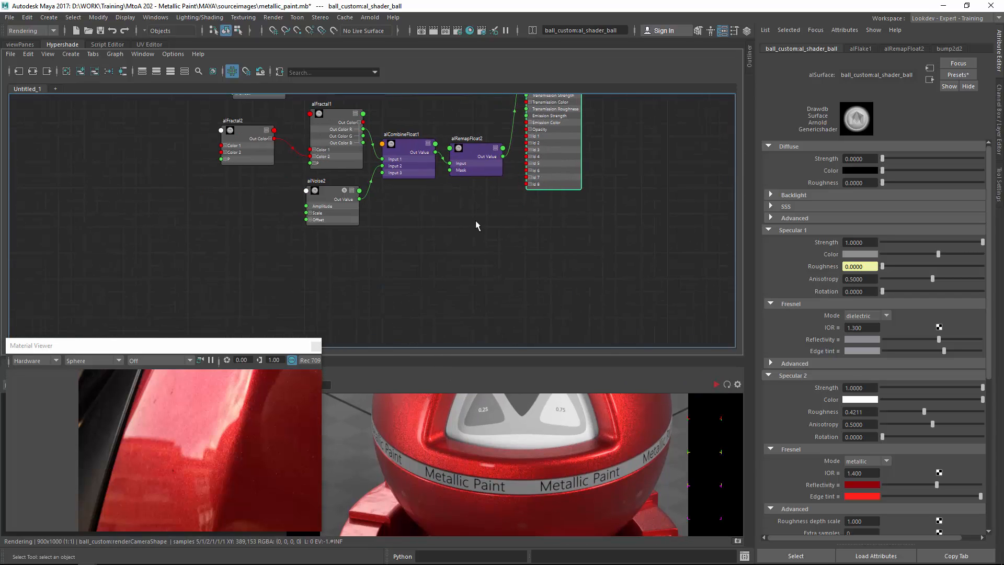
left_click(477, 224)
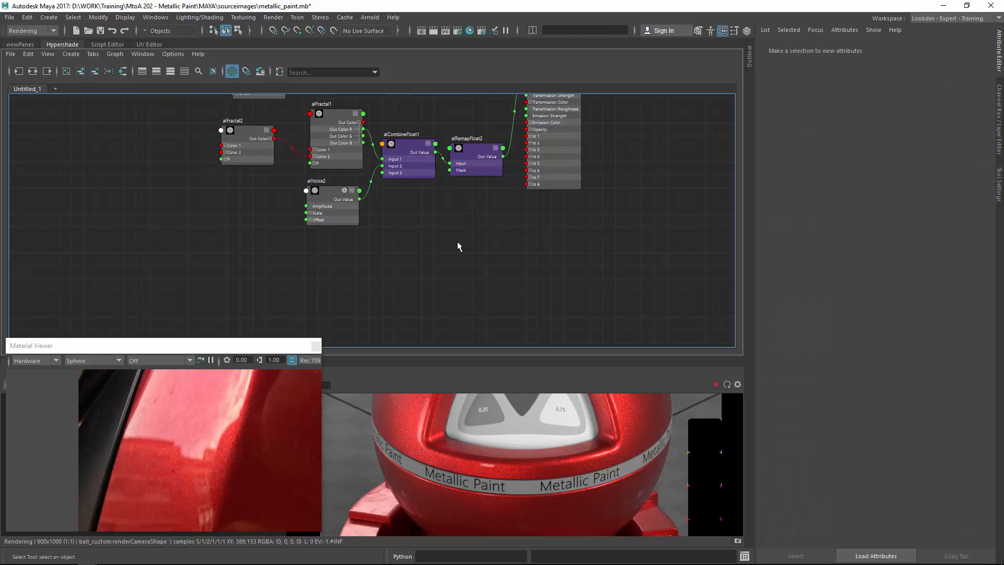
middle_click_drag(454, 212, 452, 190, "alt")
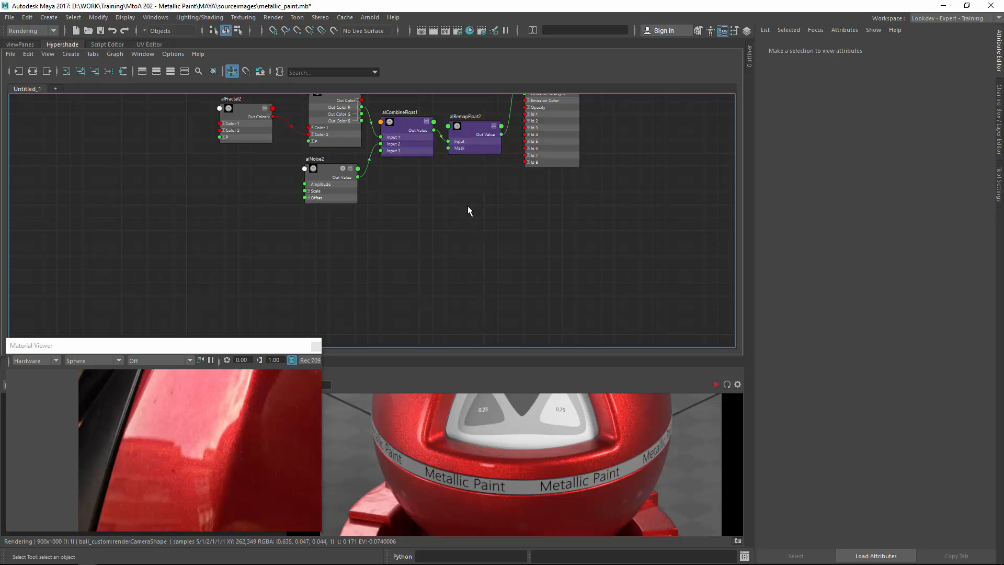
middle_click_drag(477, 165, 450, 285, "alt")
right_click_drag(487, 195, 545, 206, "alt")
middle_click_drag(430, 252, 437, 188, "alt")
middle_click_drag(419, 292, 429, 241, "alt")
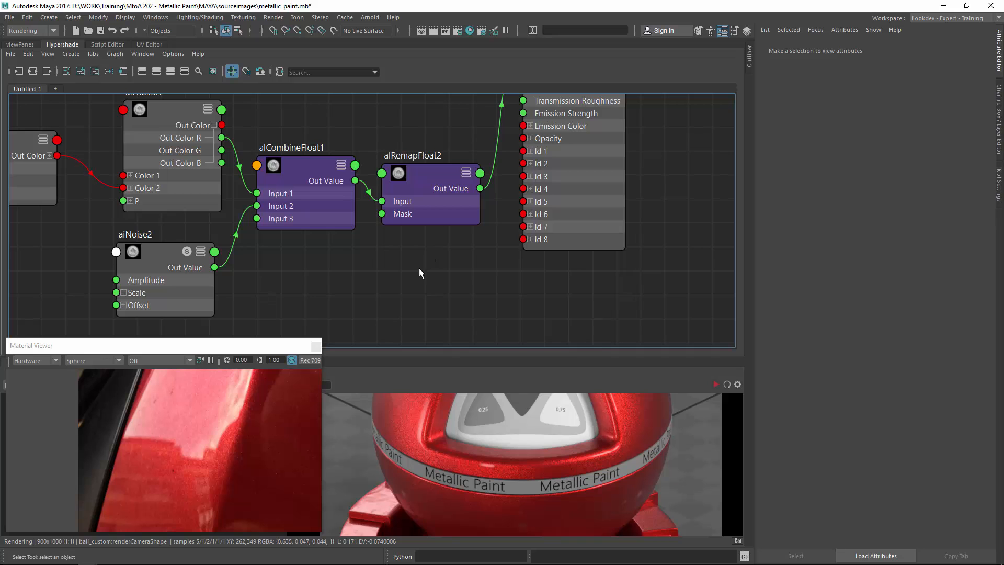
scroll(416, 268, "down", 5)
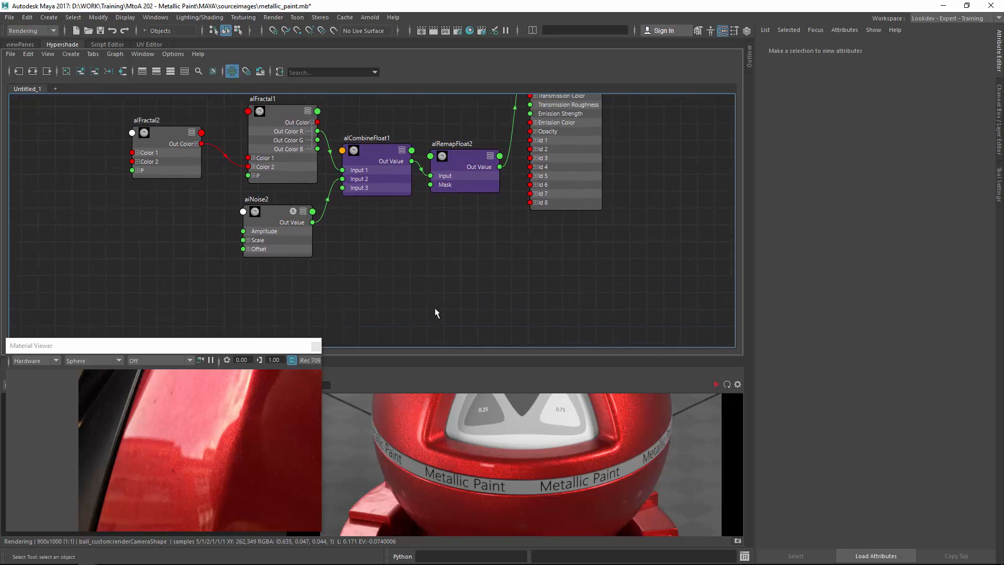
middle_click_drag(507, 209, 472, 324, "alt")
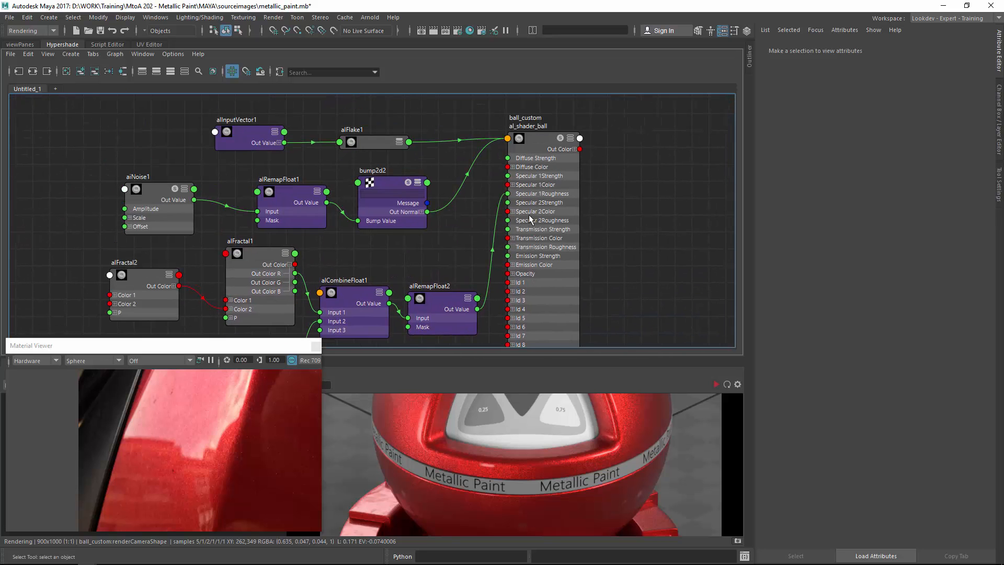
left_click(601, 204)
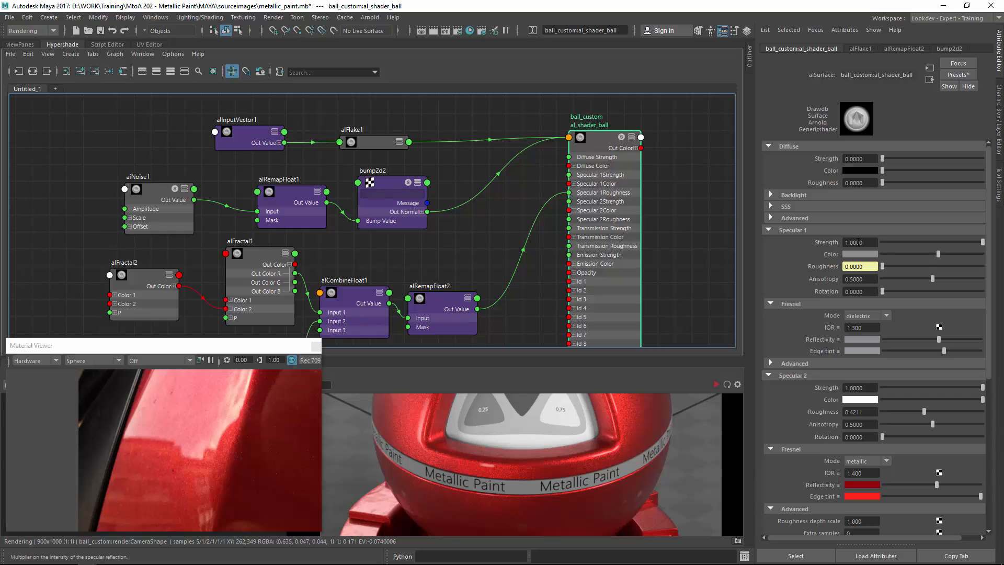
middle_click_drag(511, 308, 528, 172, "alt")
left_click(510, 290)
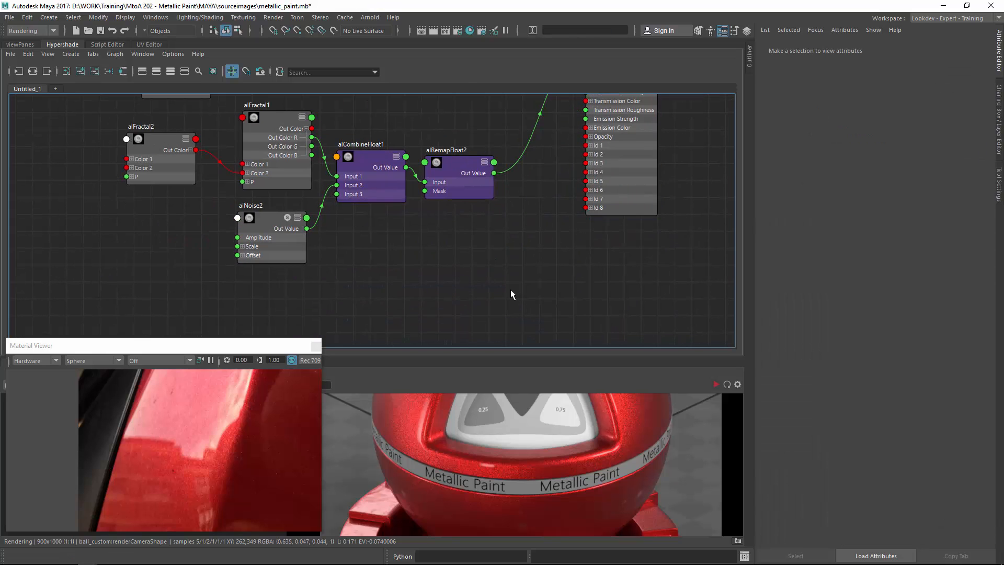
Create an aiAmbientOcclusion node in the graph and delete the shading group created along with it.
key("Tab")
type("ai")
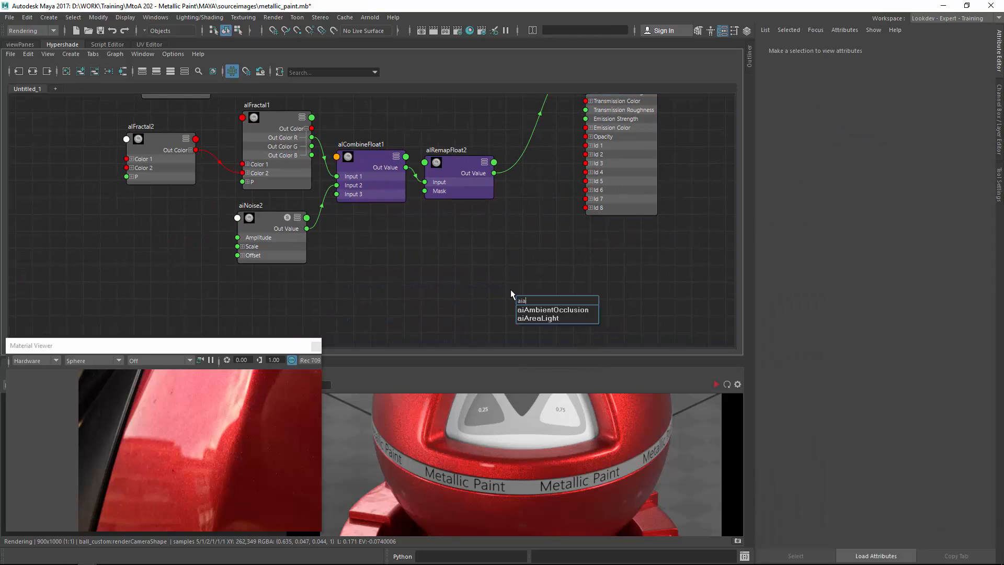
type("i")
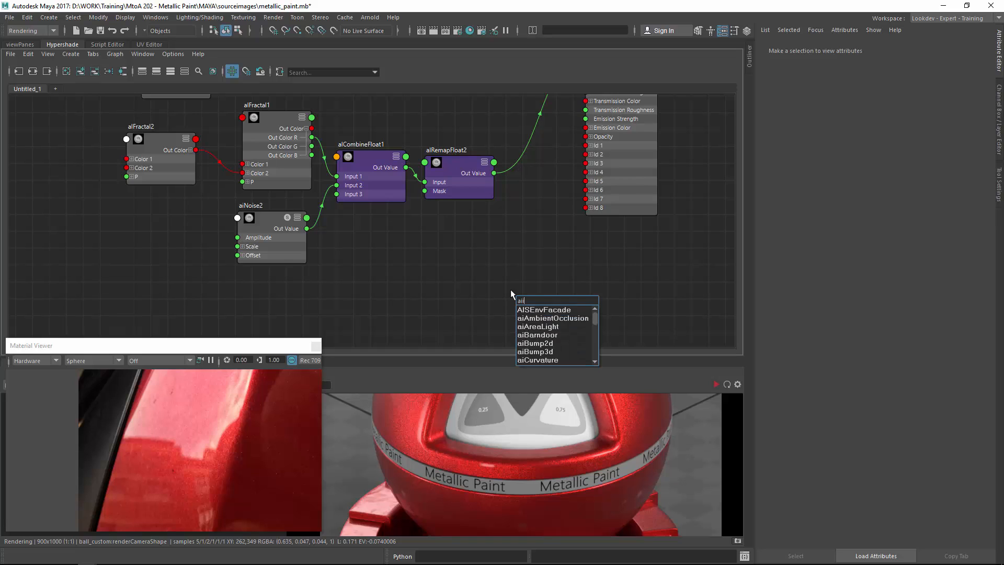
key("Down")
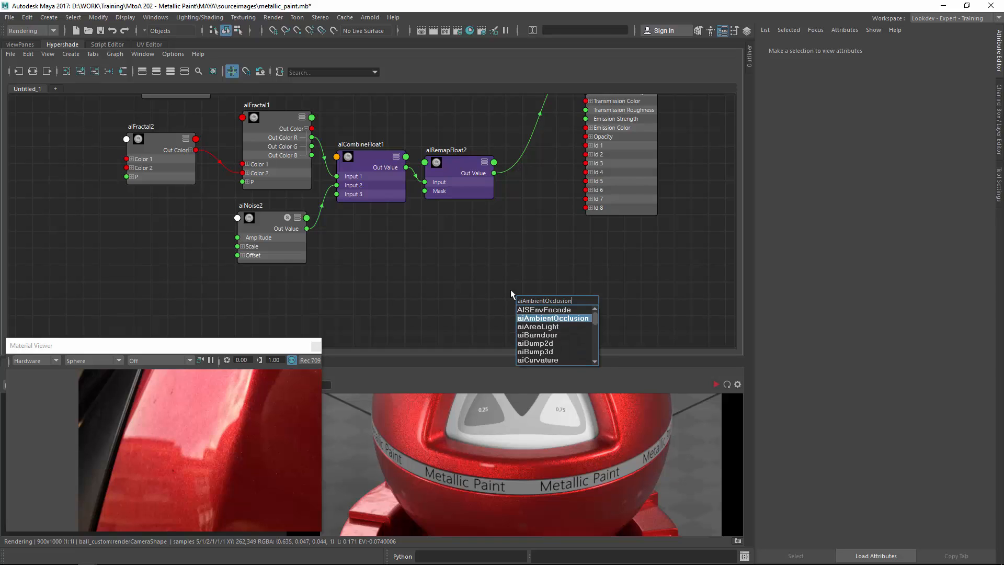
key("Return")
left_click(641, 315)
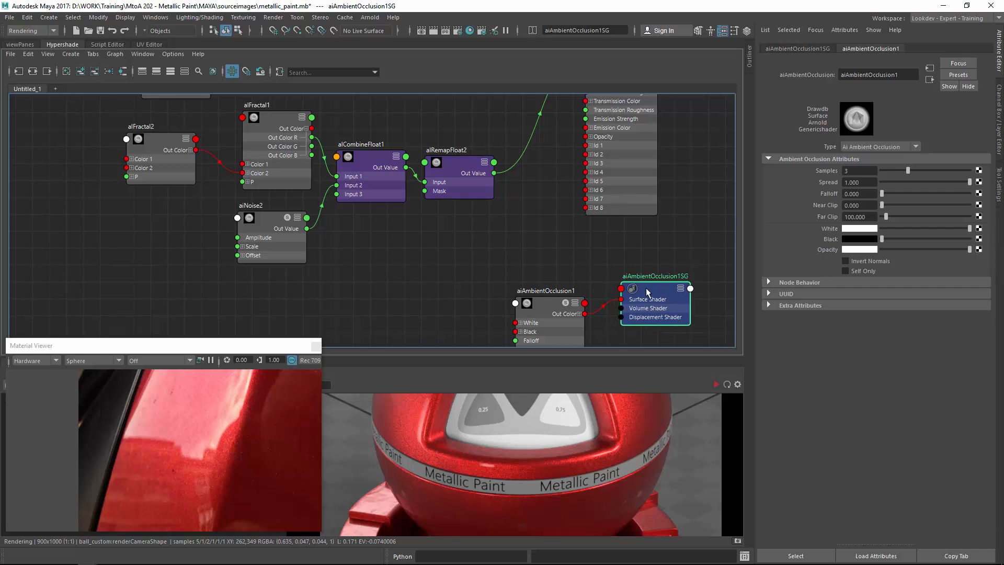
key("Delete")
left_click_drag(555, 316, 439, 281)
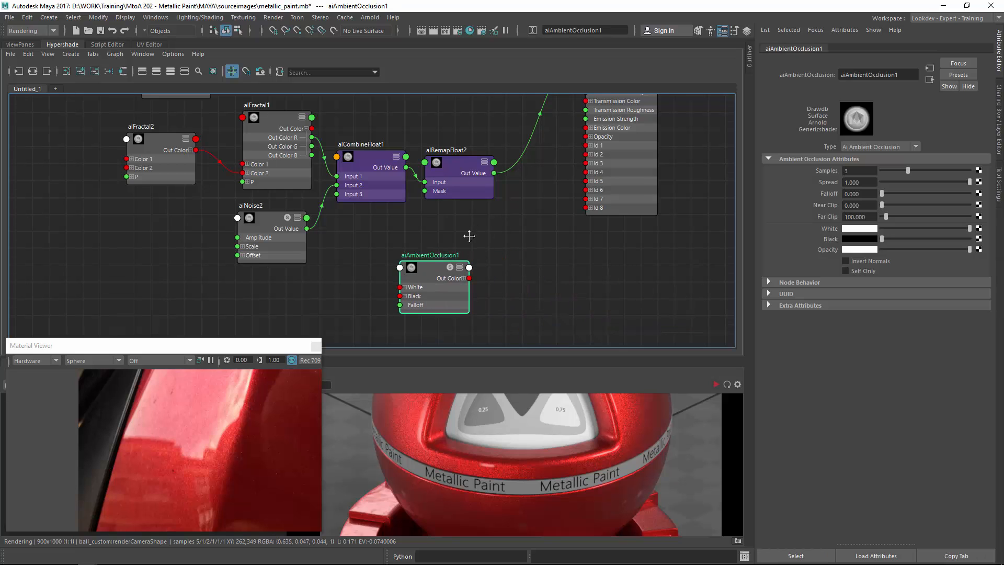
Create an alLayerFloat node next to the aiAmbientOcclusion node.
middle_click_drag(469, 236, 448, 252, "alt")
left_click(490, 272)
key("Tab")
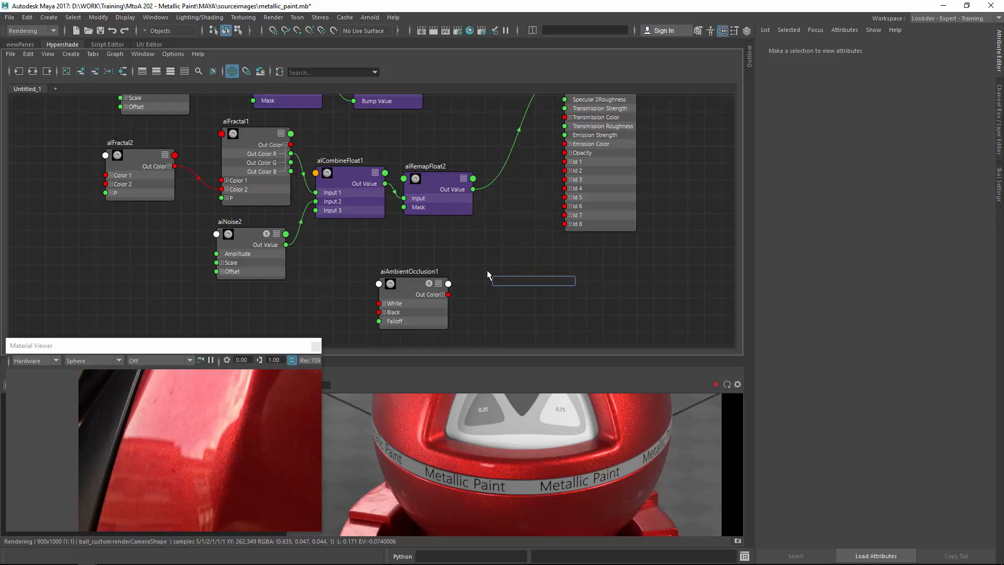
type("alflo")
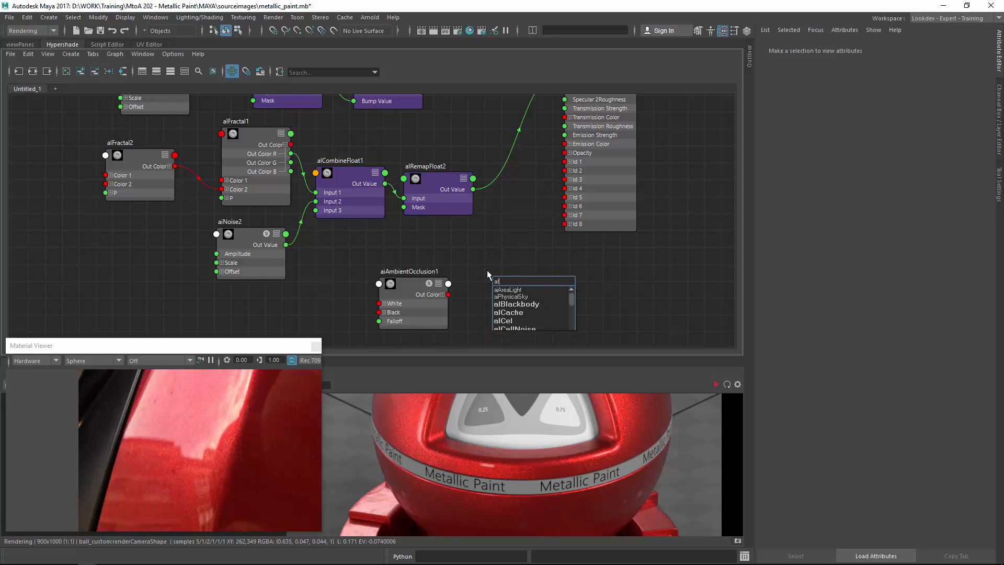
key("BackSpace")
key("BackSpace")
key("BackSpace")
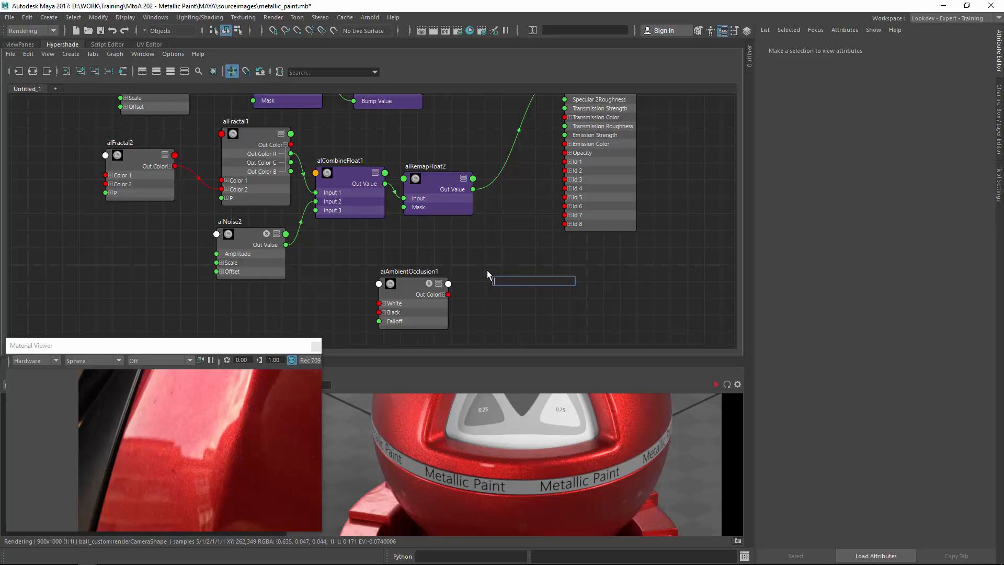
type("layer")
key("Down")
key("Down")
key("Down")
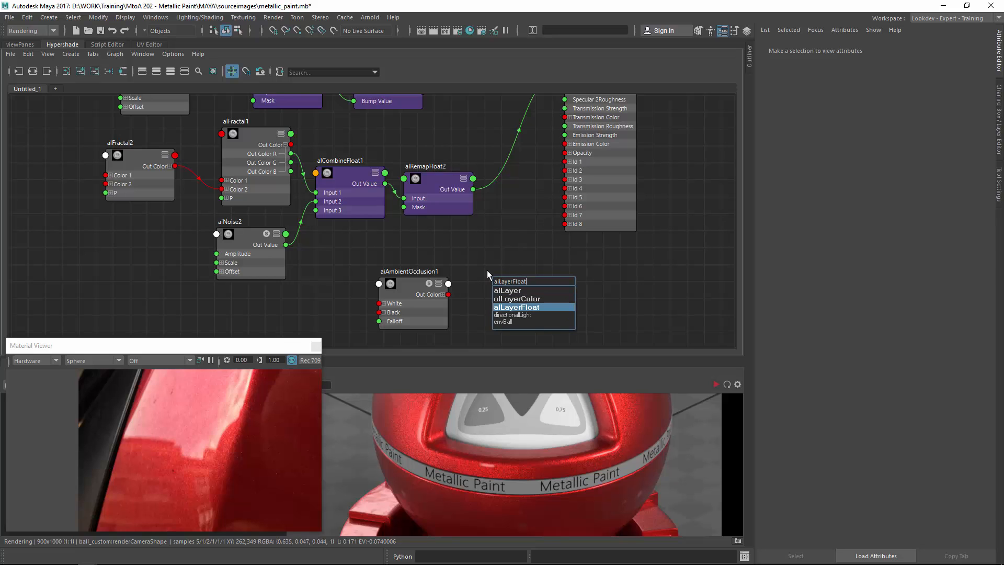
key("Return")
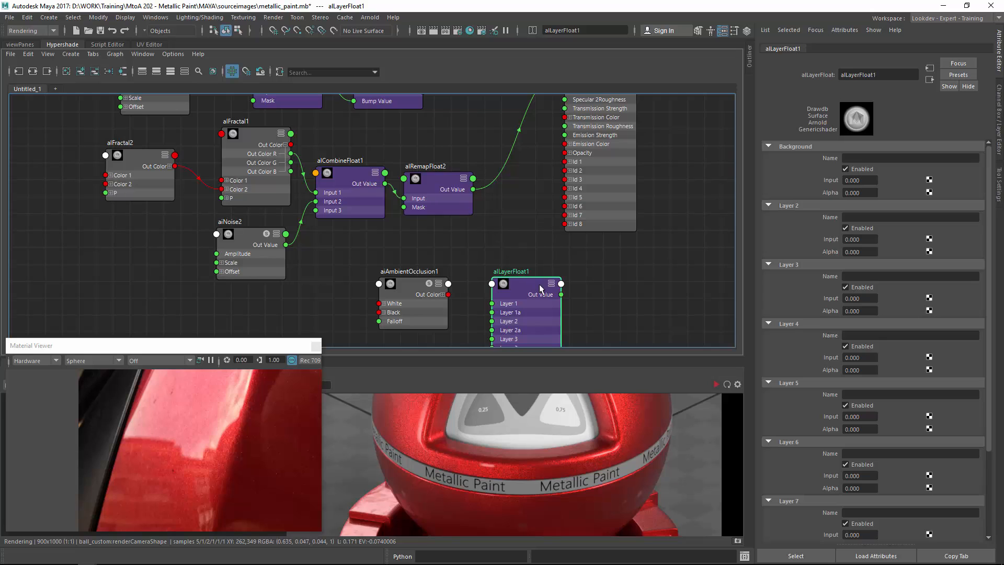
Connect the ambient occlusion node's Out Color R into the alLayerFloat's Layer 2 alpha input.
left_click_drag(541, 288, 532, 255)
middle_click_drag(486, 244, 500, 210, "alt")
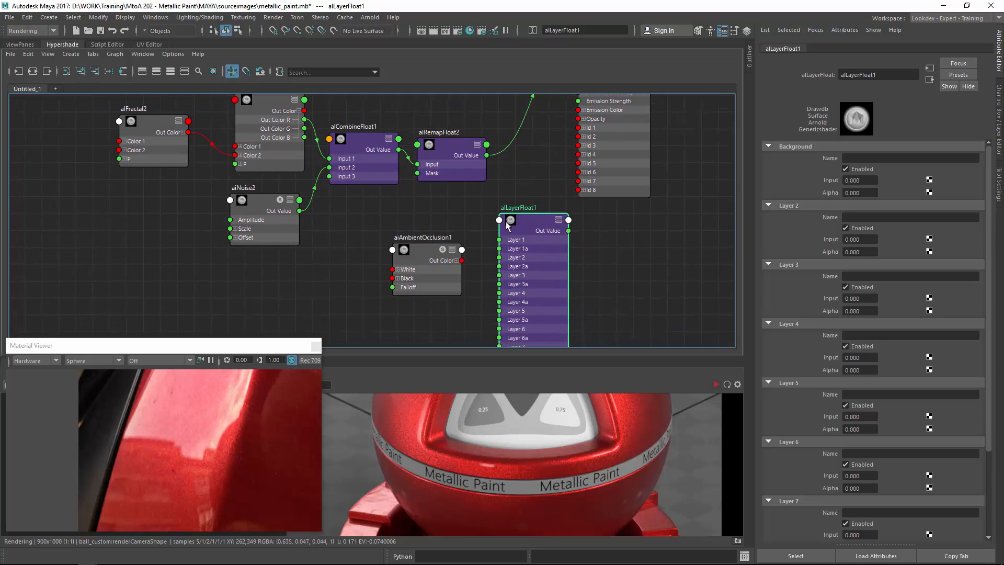
left_click_drag(425, 255, 409, 253)
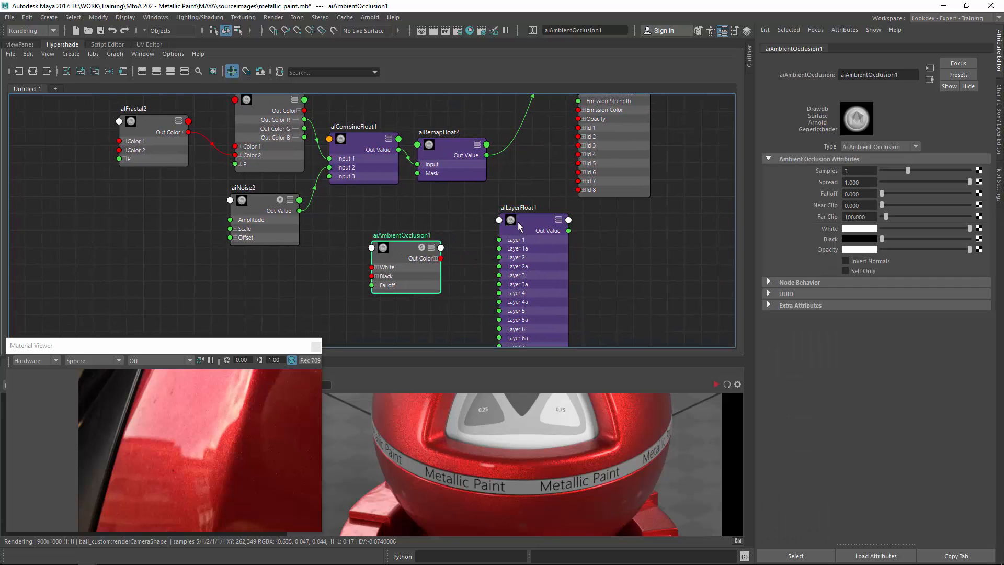
left_click_drag(520, 226, 495, 283)
left_click(436, 259)
left_click_drag(408, 247, 390, 261)
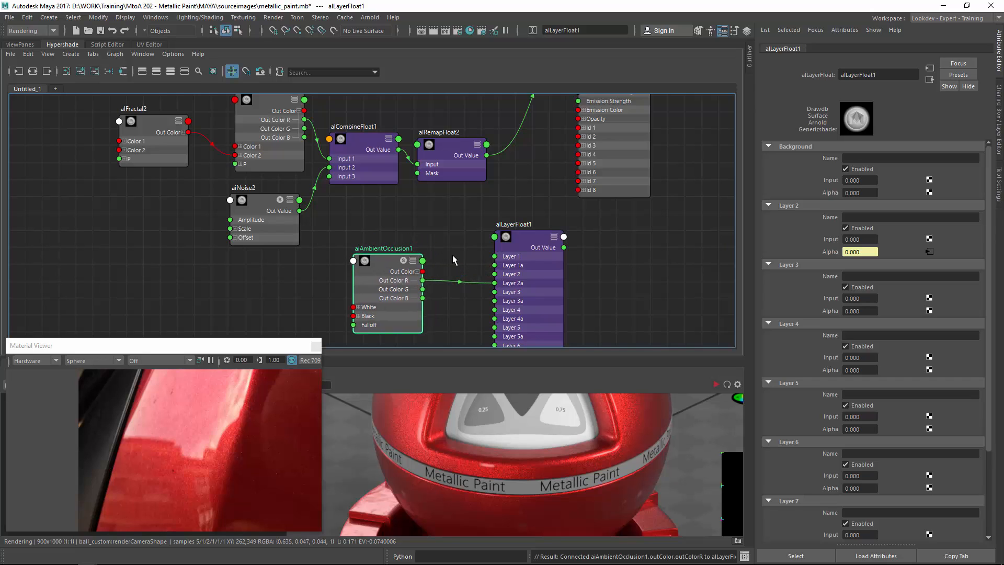
Set the alLayerFloat Background Input and Alpha both to 1.
left_click(592, 187)
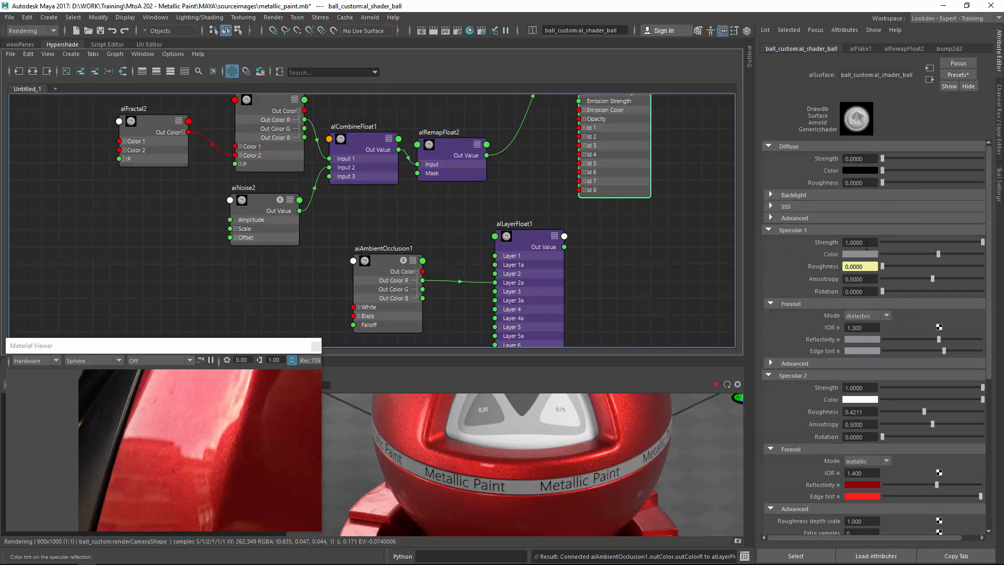
left_click(520, 245)
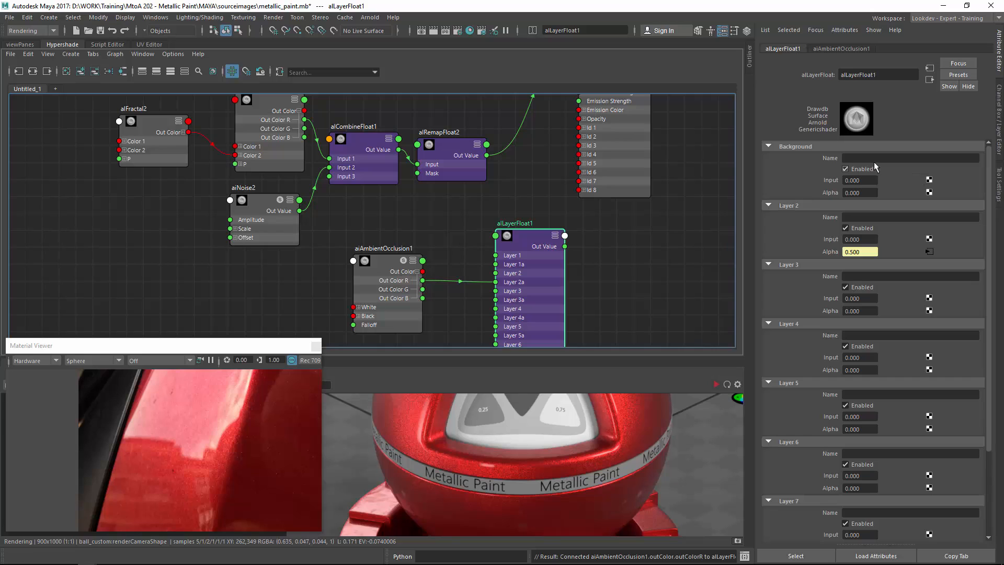
left_click_drag(862, 180, 839, 182)
type("1")
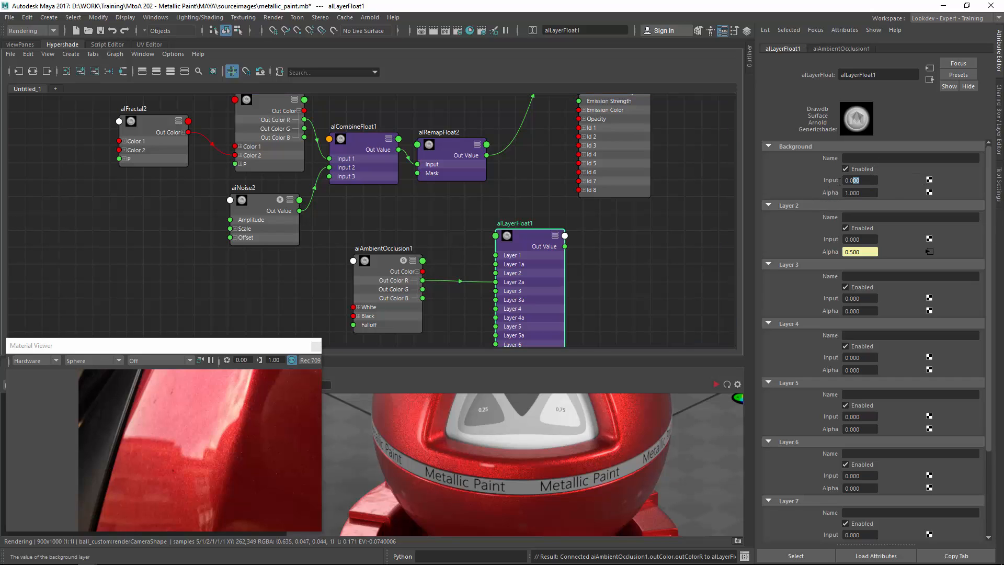
type("1")
Name the alLayerFloat's Layer 2 Dust and set its Input to 0.25.
left_click(858, 218)
type("Dust")
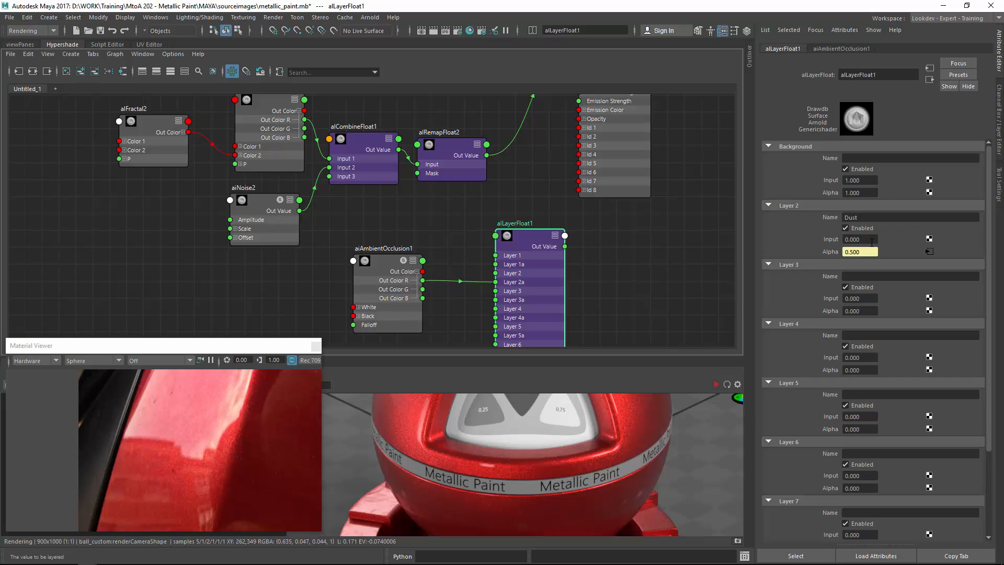
left_click_drag(873, 242, 824, 234)
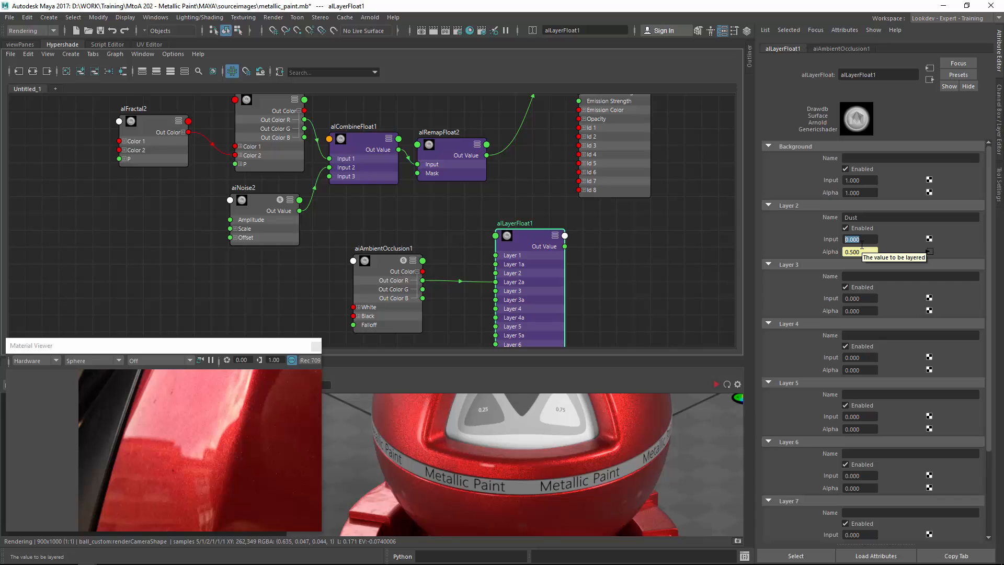
type(".245")
key("Return")
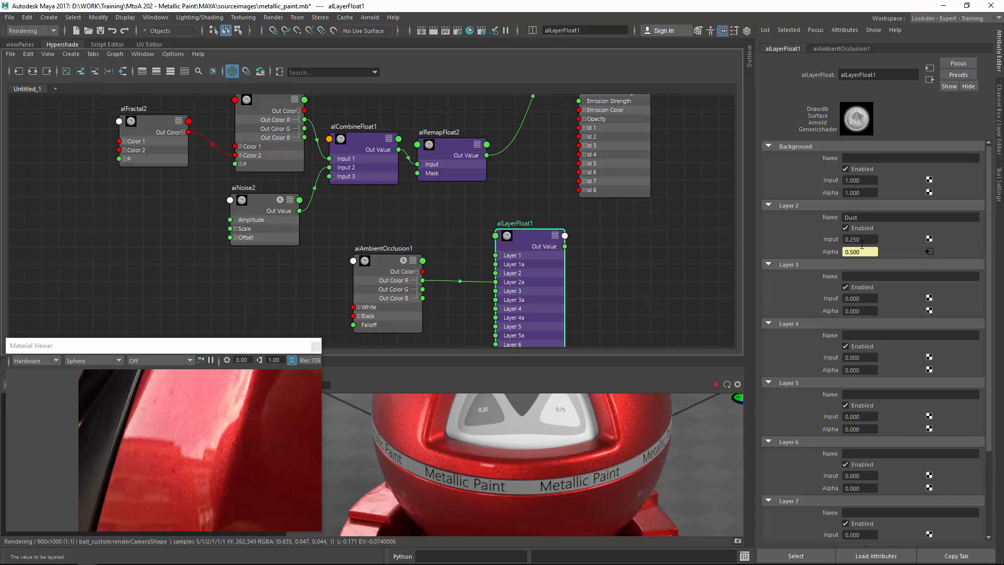
right_click_drag(476, 183, 451, 175, "alt")
middle_click_drag(451, 175, 443, 98, "alt")
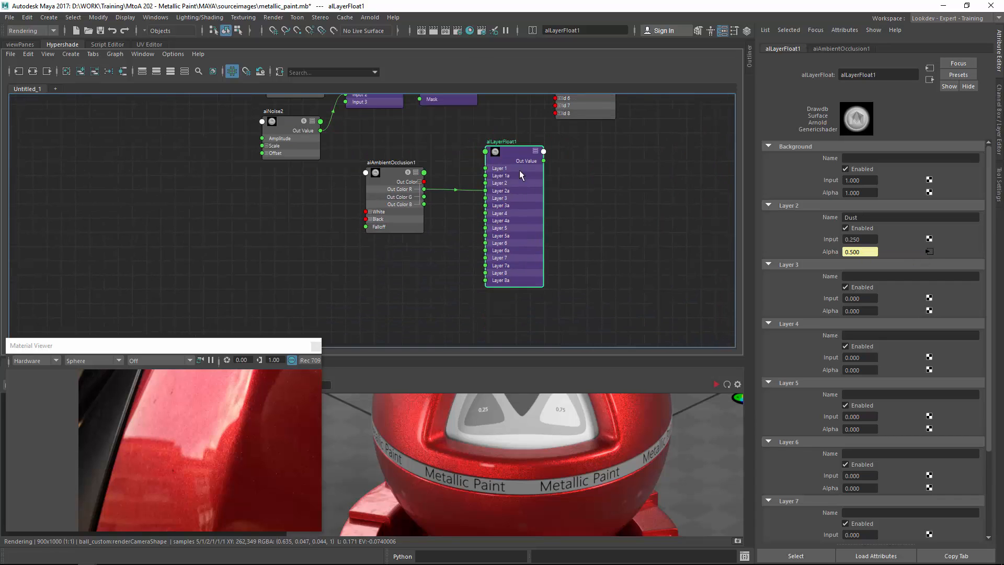
Collapse the alLayerFloat1 node and duplicate it, placing the copy beside the ambient occlusion node.
left_click_drag(516, 155, 520, 173)
key("1")
key("ctrl+d")
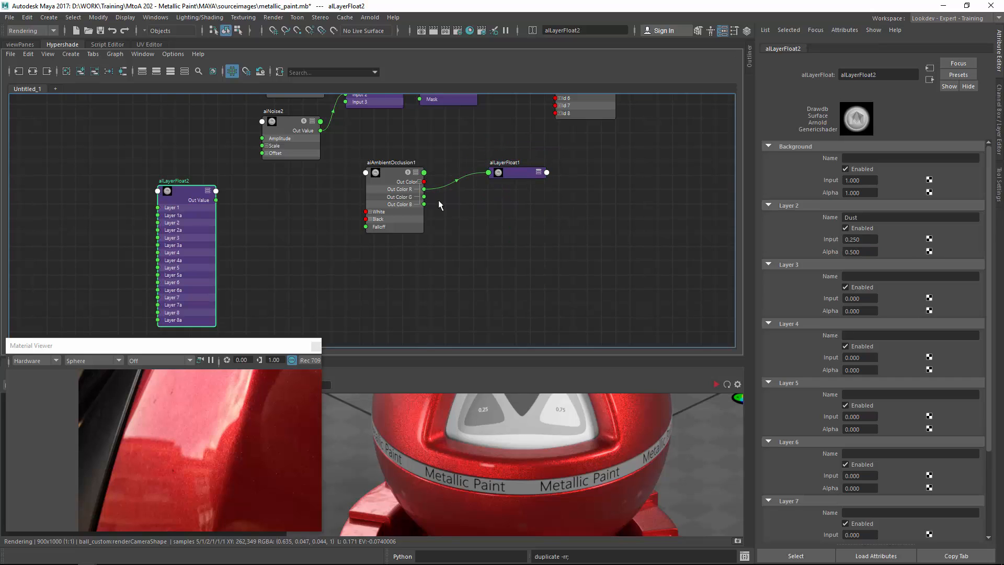
left_click_drag(197, 189, 520, 199)
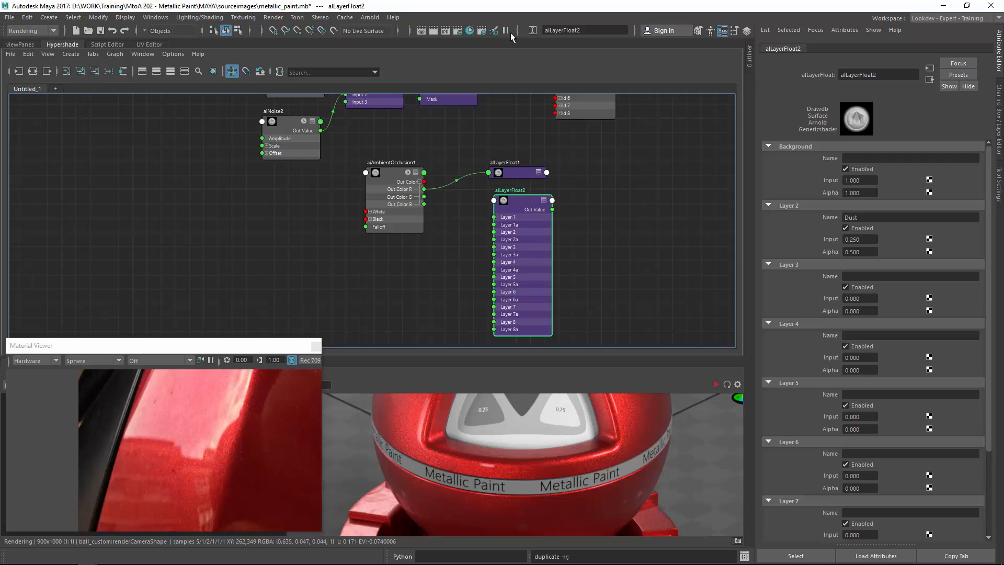
Connect the ambient occlusion node's Out Color R into alLayerFloat2's Layer 2 alpha input.
middle_click_drag(537, 123, 534, 207, "alt")
left_click(598, 146)
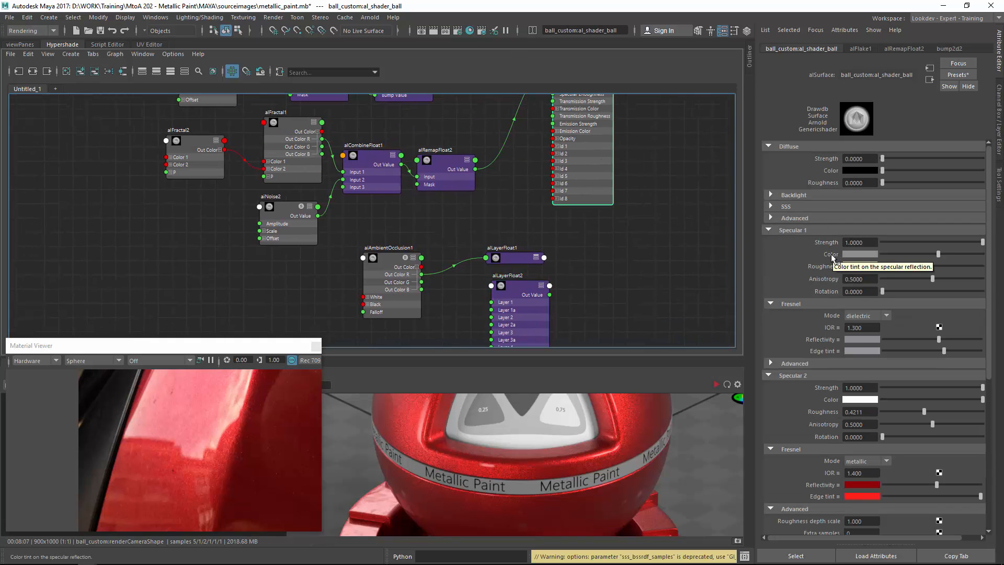
middle_click_drag(443, 296, 438, 225, "alt")
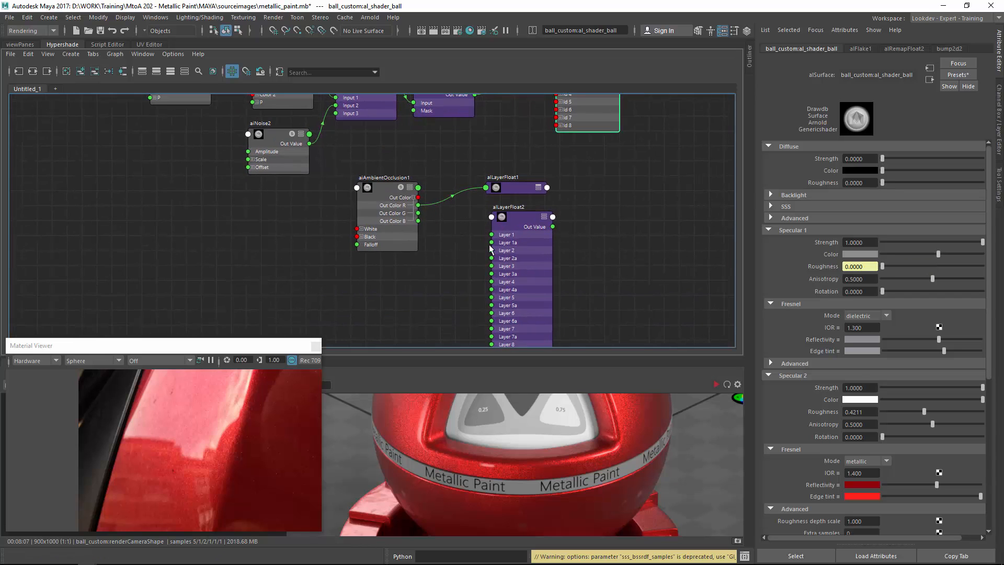
left_click_drag(419, 205, 492, 258)
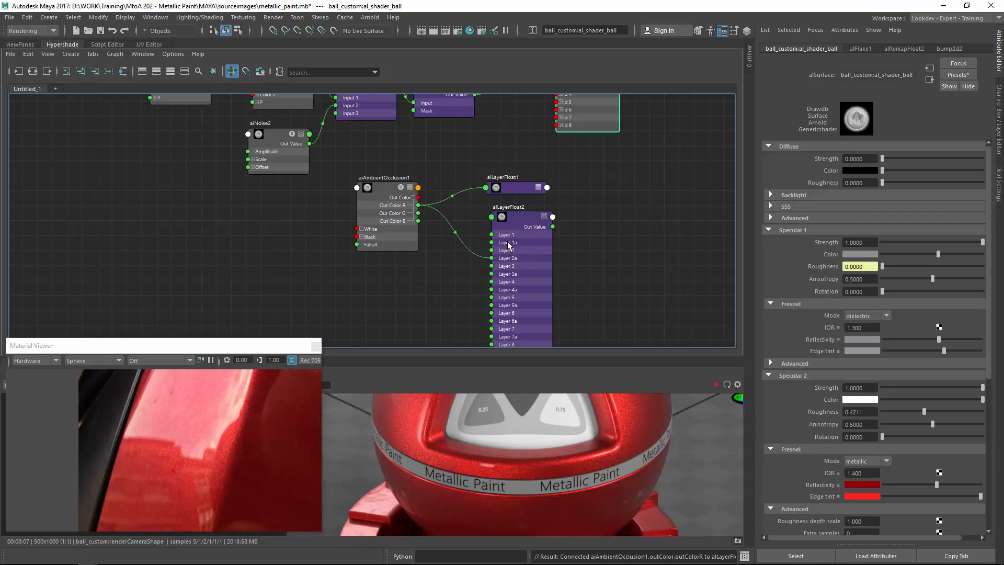
left_click(517, 223)
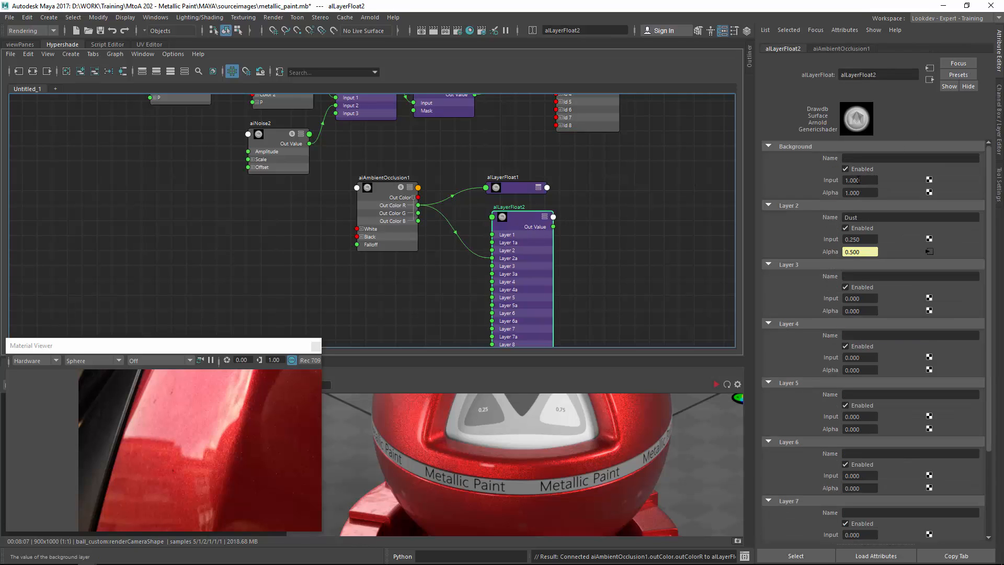
Create an alLayerColor node and connect the ambient occlusion Out Color R into its Layer 2 alpha.
scroll(490, 250, "up", 4)
left_click(559, 246)
key("Tab")
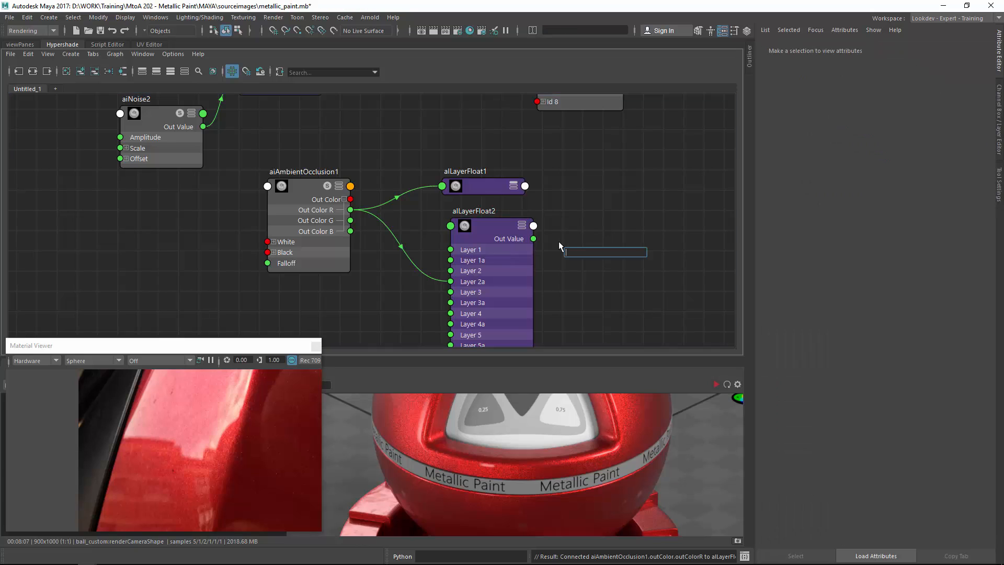
type("alLayer")
key("Down")
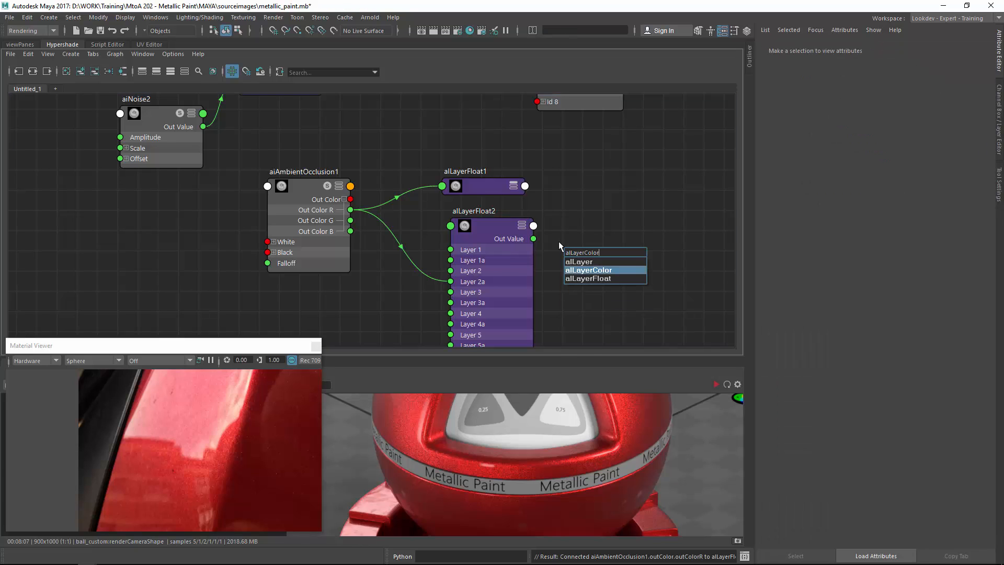
key("Return")
left_click_drag(350, 210, 570, 320)
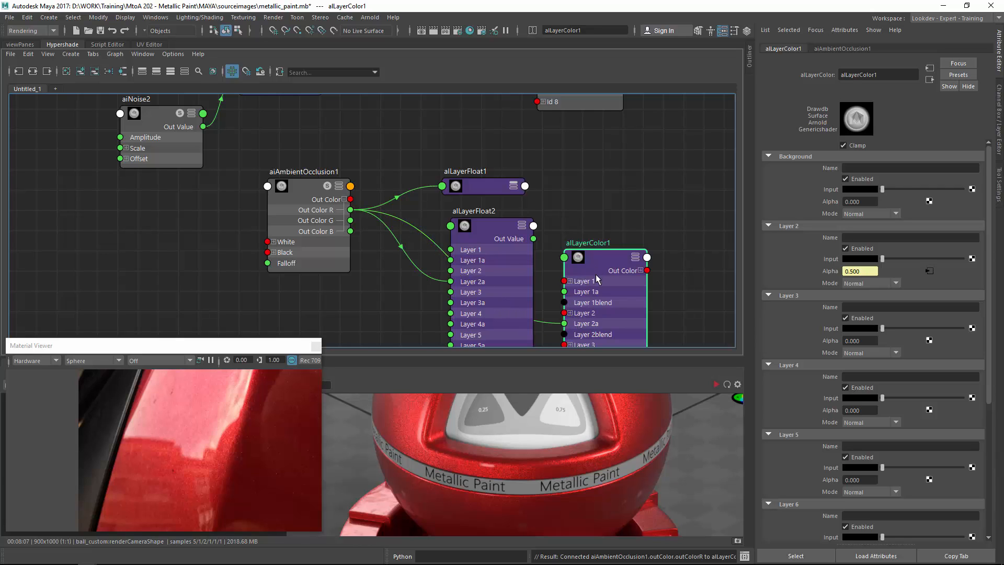
Name the alLayerColor's background layer Base and set its Alpha to 1.
left_click(871, 170)
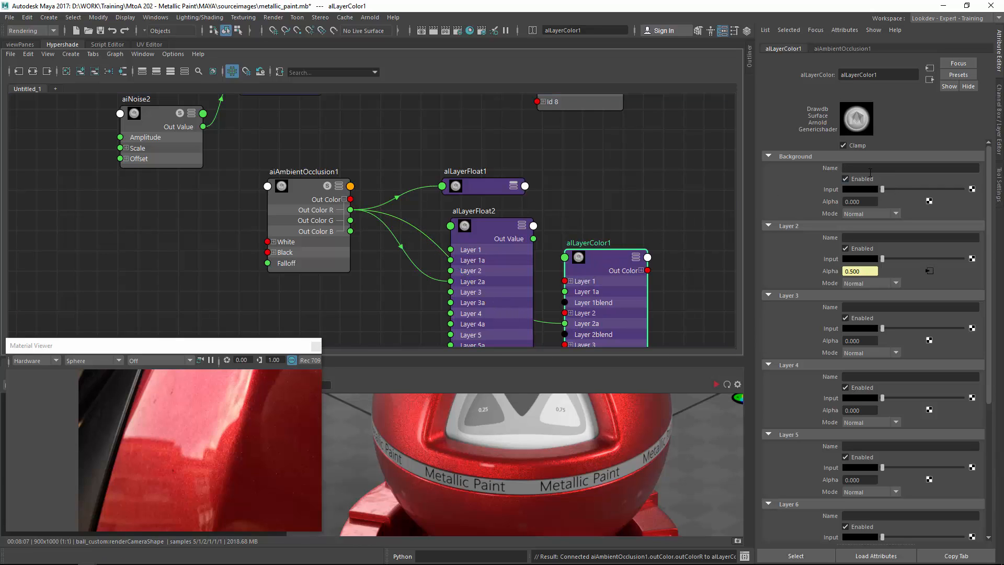
type("Base")
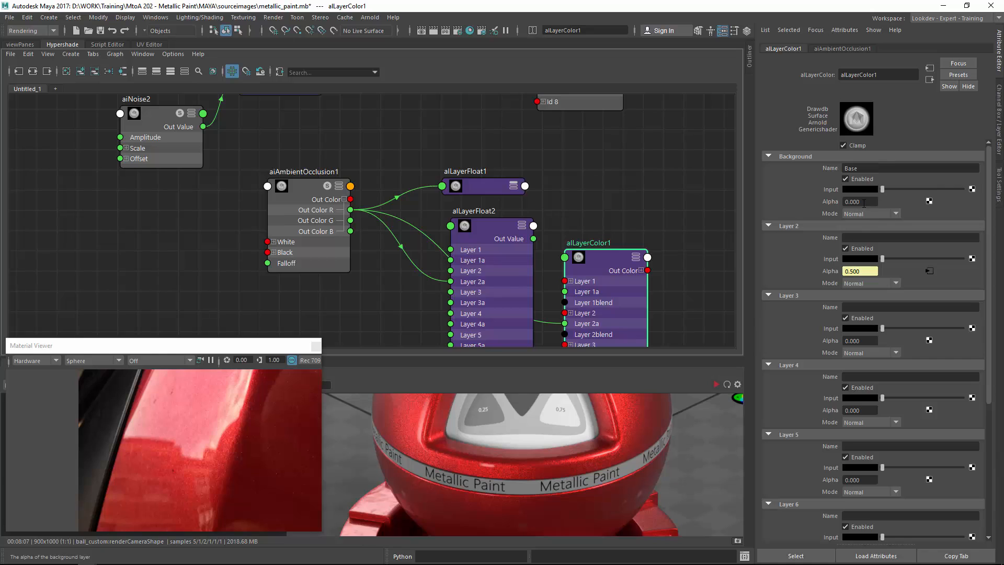
double_click(856, 201)
type("1")
key("Return")
Name Layer 2 Dirt and set its input colour to a dark brown (H 32.22, S 0.859, V 0.213).
left_click(863, 261)
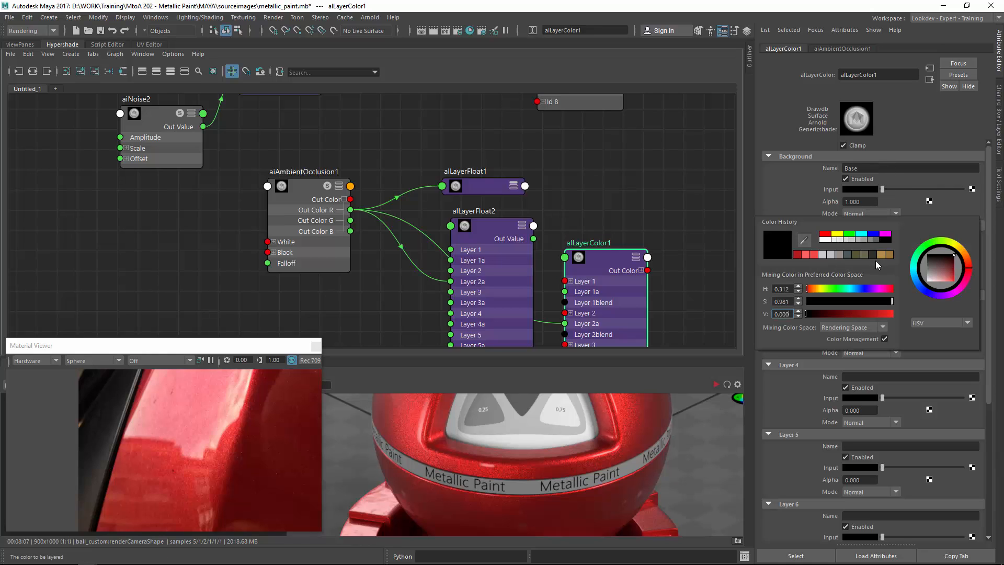
left_click(881, 256)
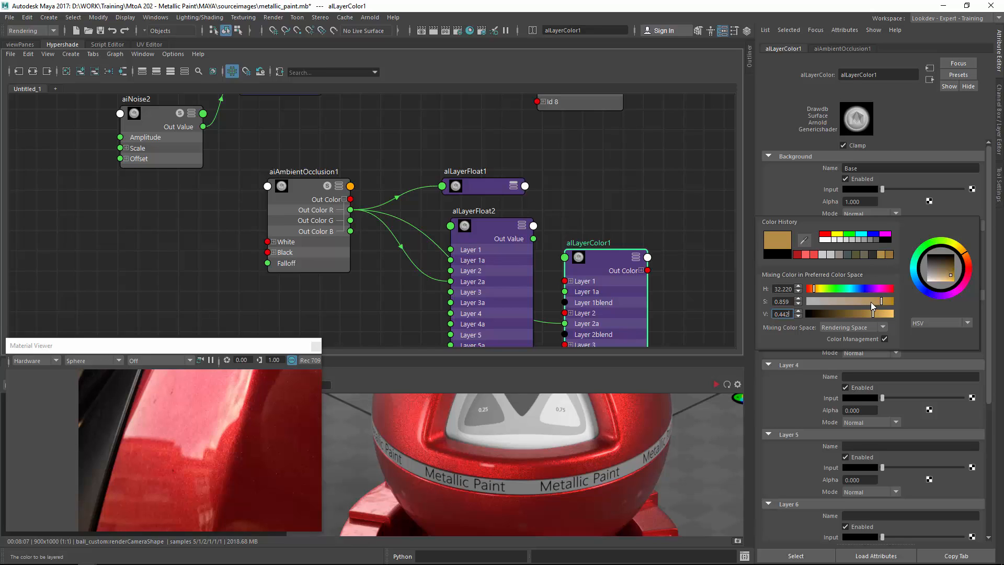
left_click_drag(870, 316, 856, 316)
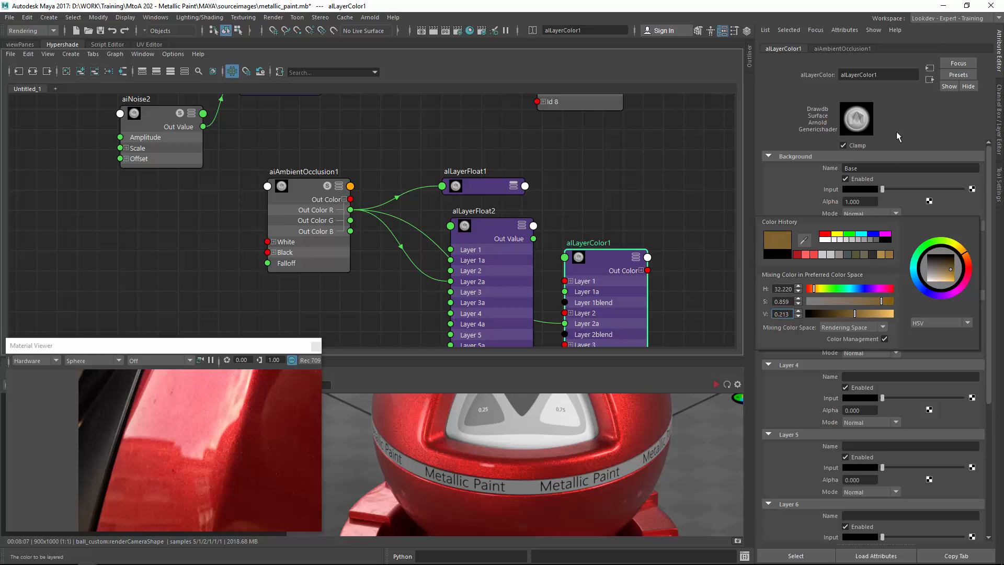
left_click(869, 238)
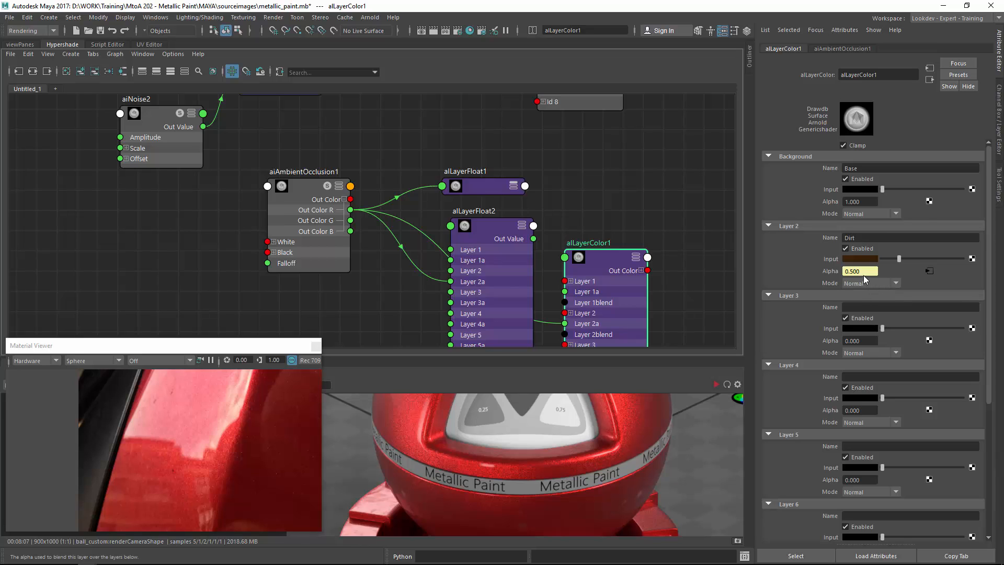
Examine the updated render of the shader ball in the render view.
mouse_move(456, 254)
left_mouse_down()
mouse_move(465, 236)
mouse_move(514, 215)
mouse_move(438, 256)
left_mouse_up()
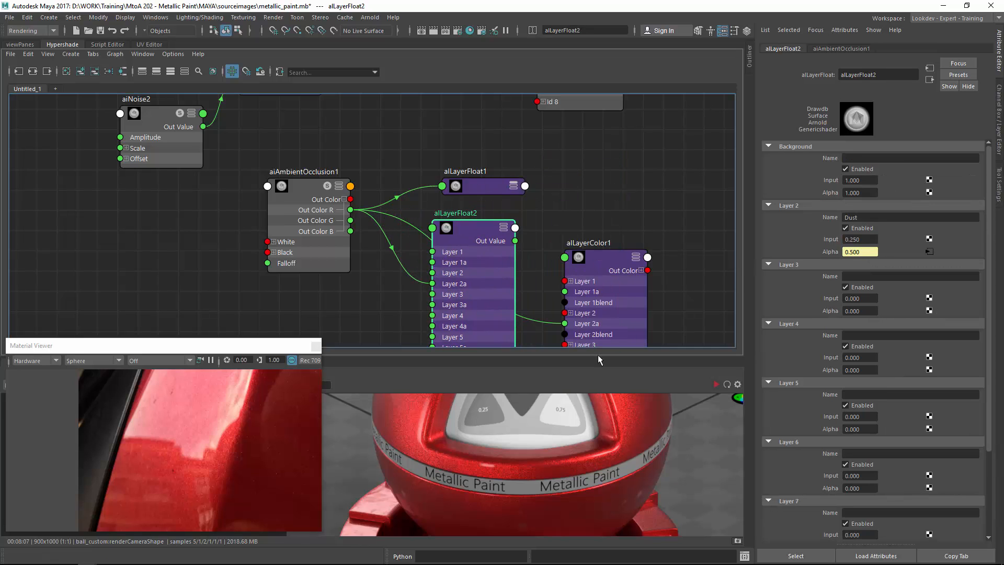
left_click(739, 542)
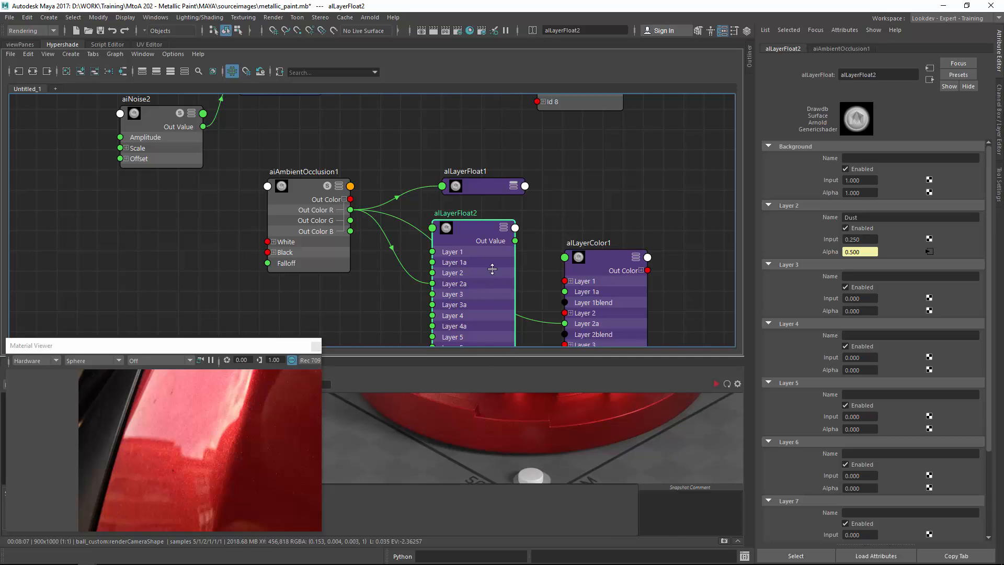
left_click_drag(491, 358, 492, 159)
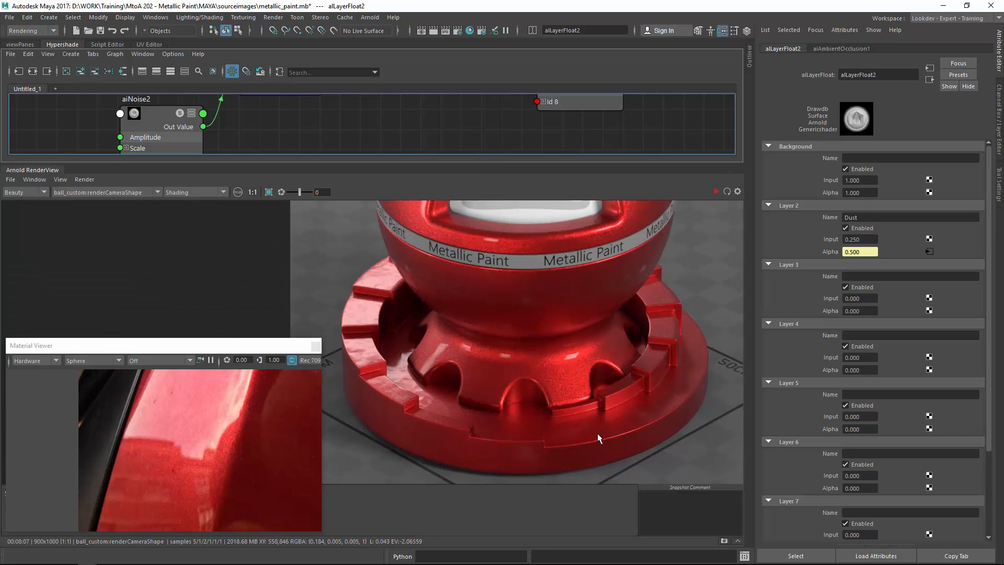
middle_click_drag(523, 428, 529, 429)
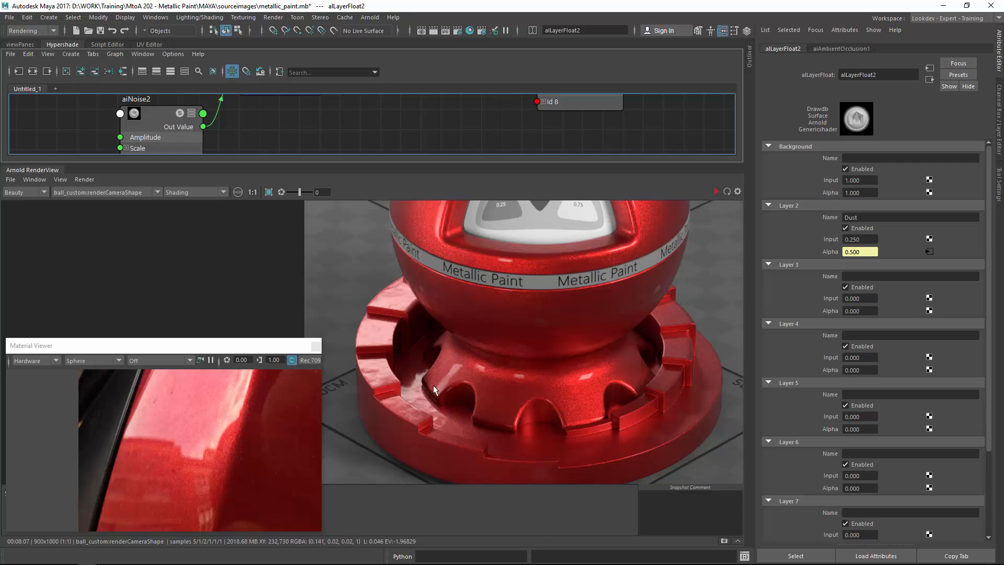
middle_click_drag(423, 312, 503, 318)
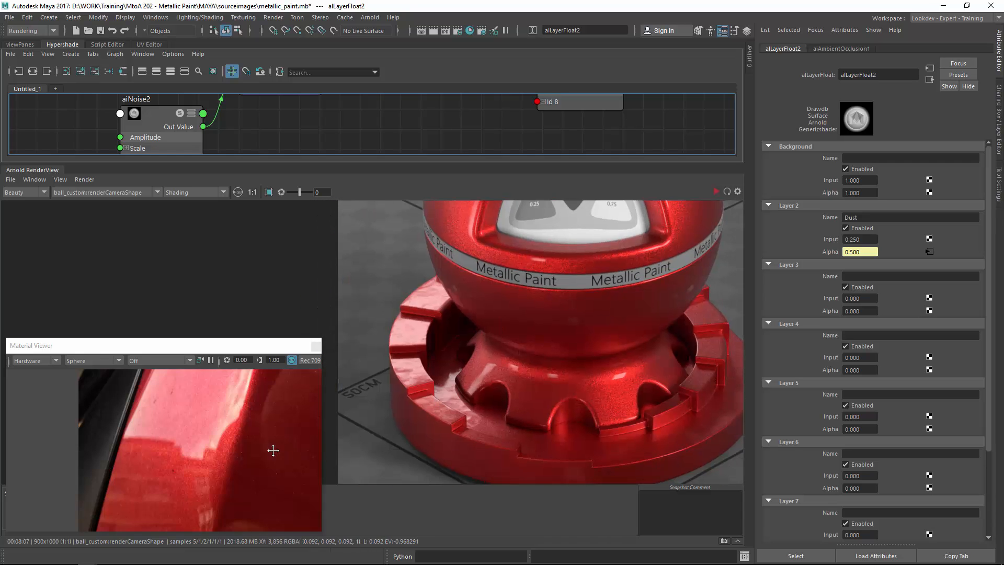
middle_click_drag(273, 450, 262, 308, "alt")
middle_click_drag(260, 453, 248, 522, "alt")
middle_click_drag(253, 421, 215, 431, "alt")
middle_click_drag(497, 310, 449, 443)
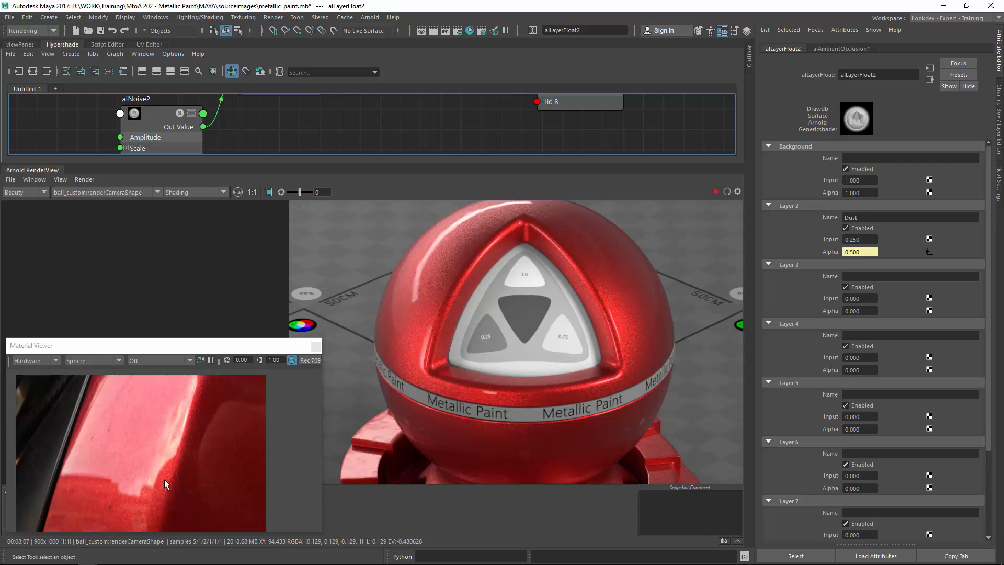
mouse_move(485, 343)
middle_mouse_down()
mouse_move(472, 259)
mouse_move(469, 339)
middle_mouse_up()
middle_click_drag(469, 237, 469, 349)
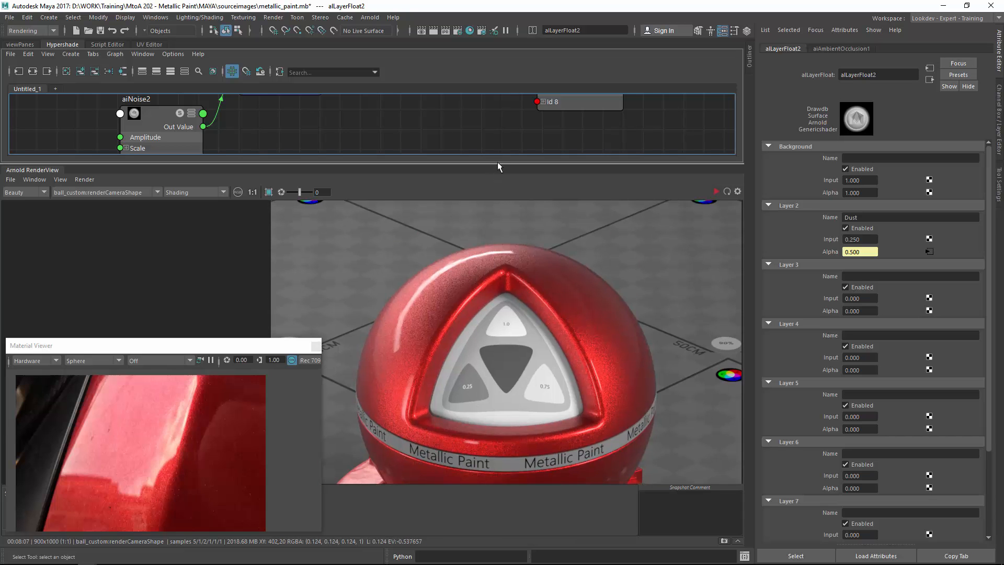
left_click_drag(497, 163, 493, 313)
Connect alLayerColor1's output to the shader's Diffuse Color and set Diffuse Strength to 1.
scroll(450, 188, "down", 4)
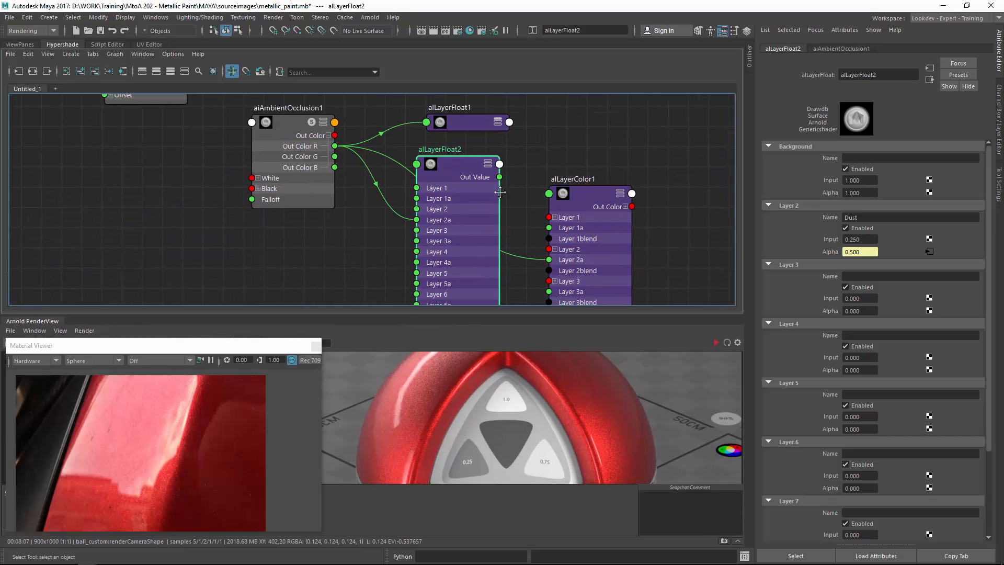
left_click_drag(535, 114, 657, 158)
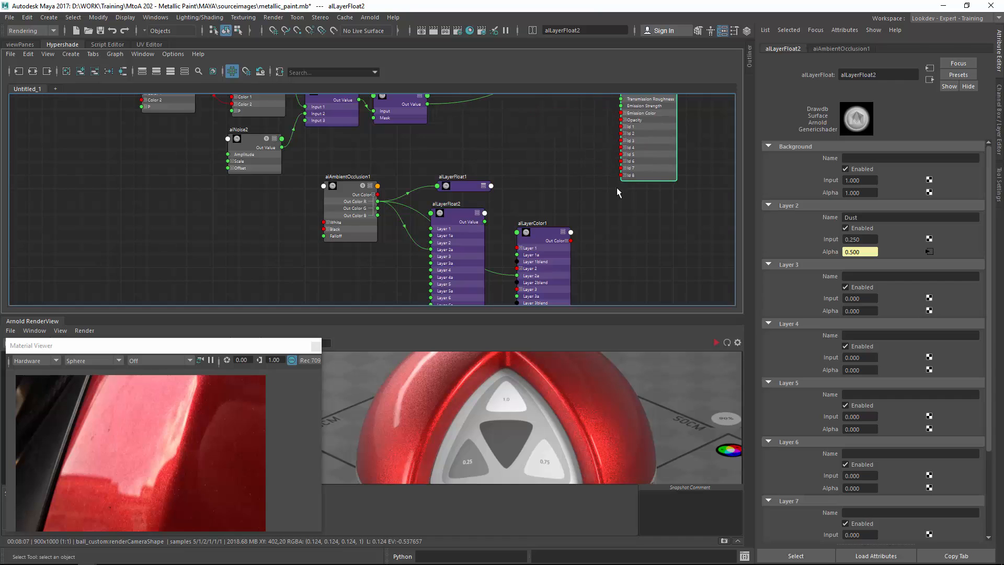
middle_click_drag(613, 192, 537, 238, "alt")
left_click_drag(476, 281, 477, 195)
middle_click_drag(499, 196, 463, 221, "alt")
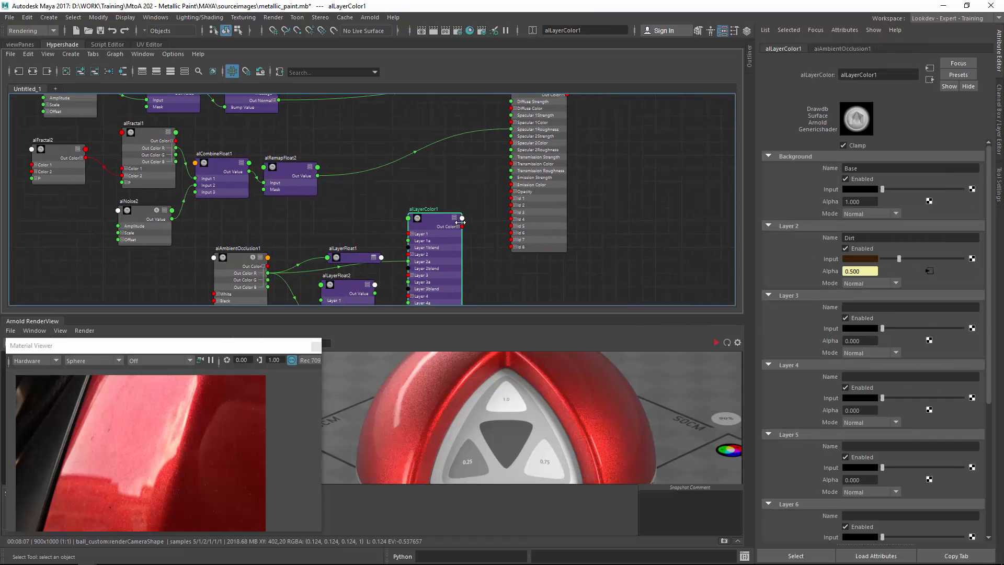
scroll(463, 221, "up", 2)
left_click(561, 175)
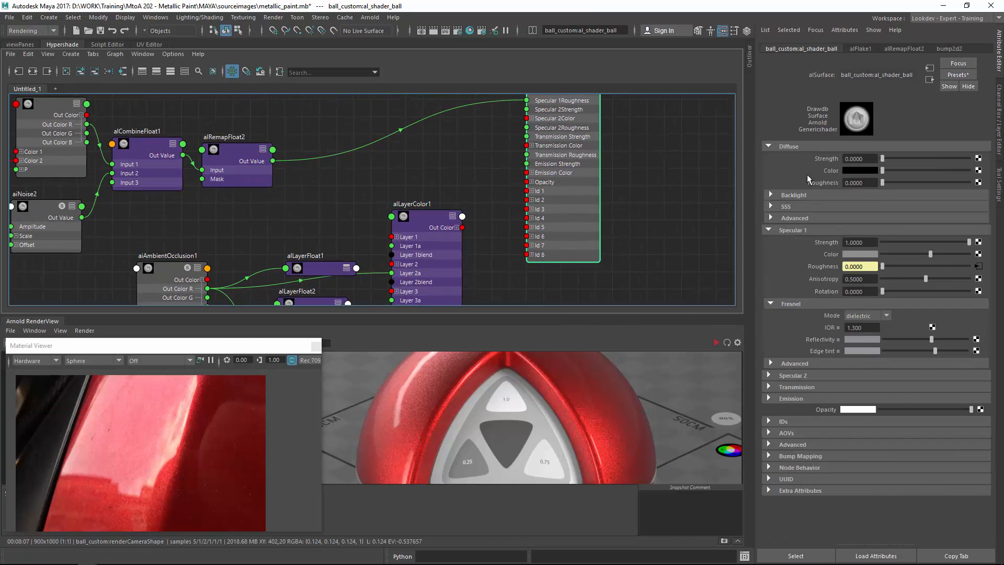
middle_click_drag(426, 232, 830, 172)
left_click_drag(868, 159, 827, 159)
type("1")
key("Return")
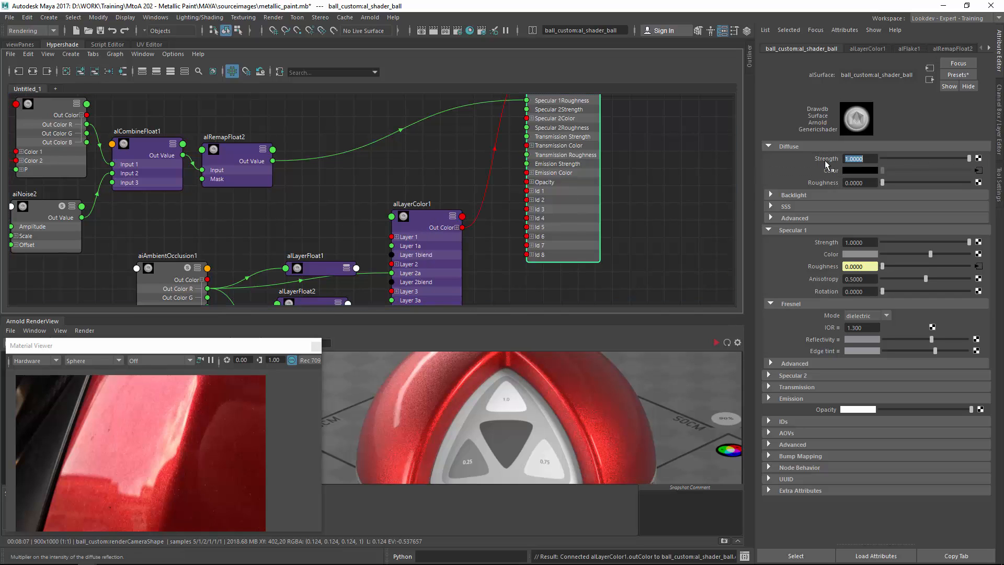
Connect alLayerFloat1's output to the shader's Specular 1 Strength.
middle_click_drag(363, 195, 372, 182, "alt")
left_click_drag(345, 199, 349, 145)
middle_click_drag(389, 164, 368, 209, "alt")
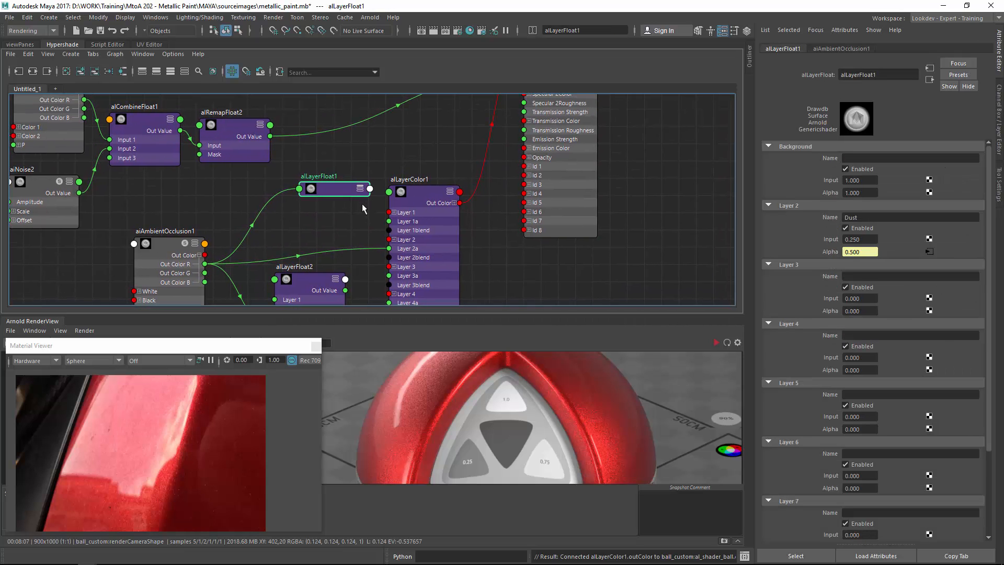
left_click(563, 171)
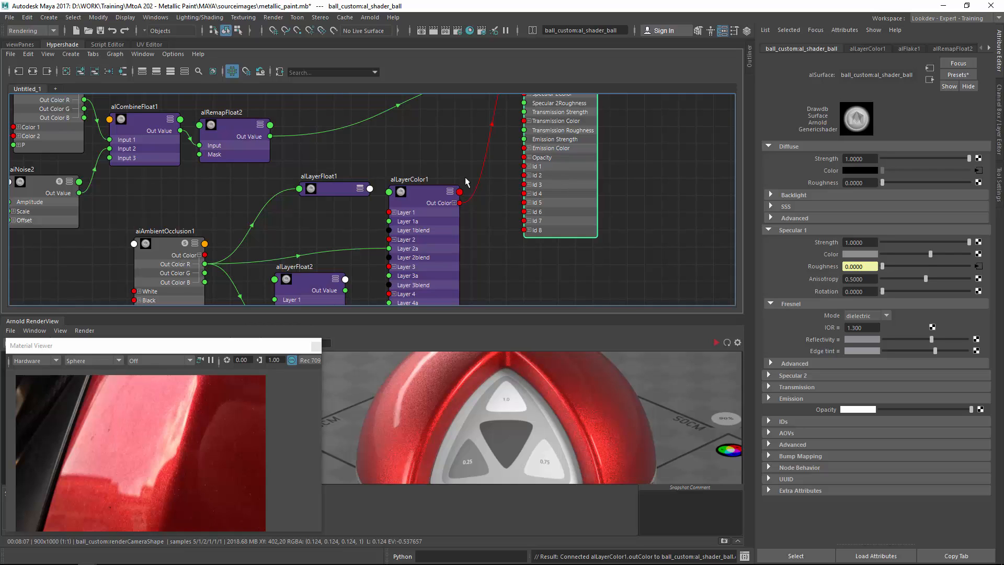
middle_click_drag(339, 196, 812, 241)
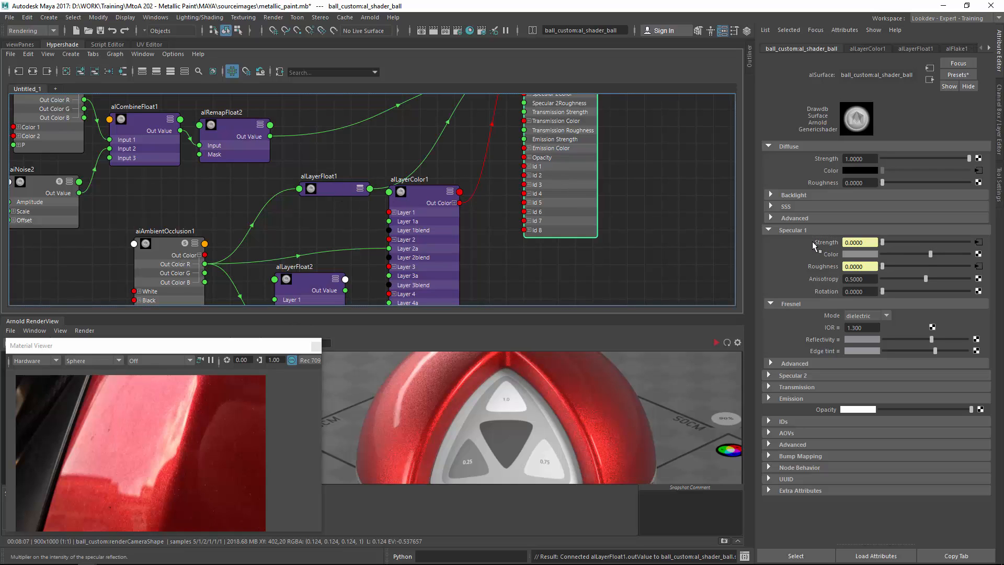
Connect the alRemapFloat2 roughness output into alLayerFloat2's Background Input.
middle_click_drag(391, 245, 400, 176, "alt")
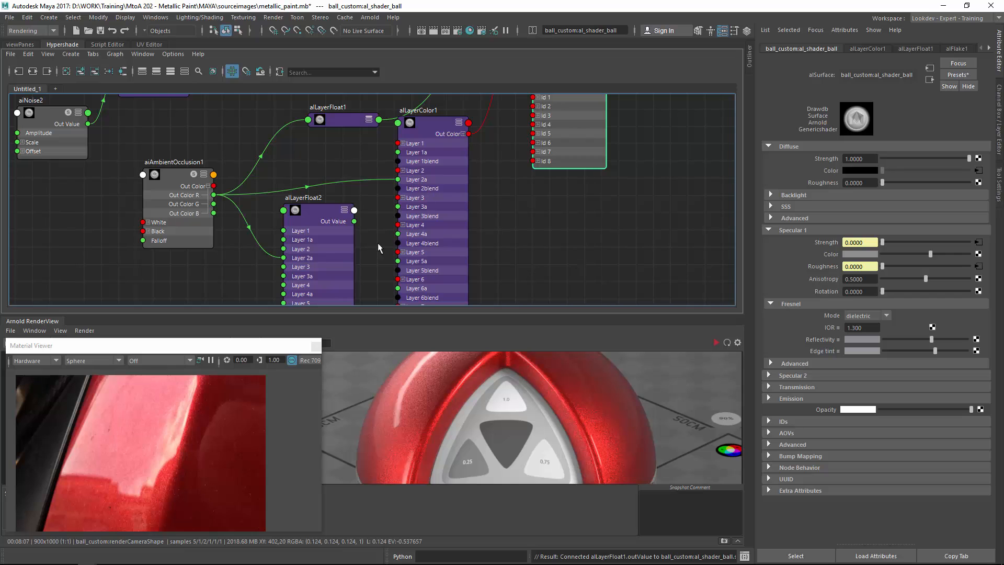
middle_click_drag(491, 177, 491, 237, "alt")
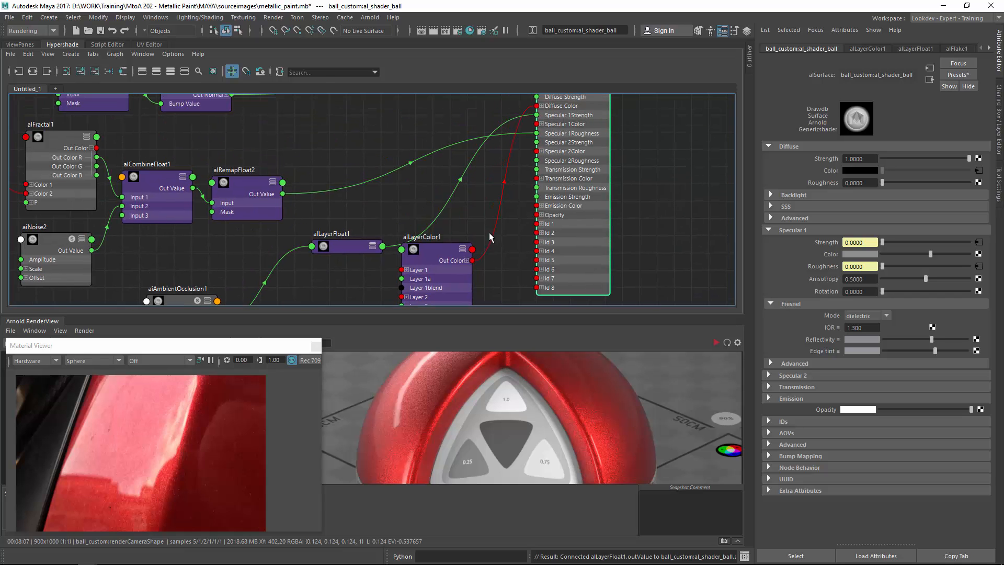
middle_click_drag(285, 211, 323, 192, "alt")
left_click_drag(295, 166, 358, 149)
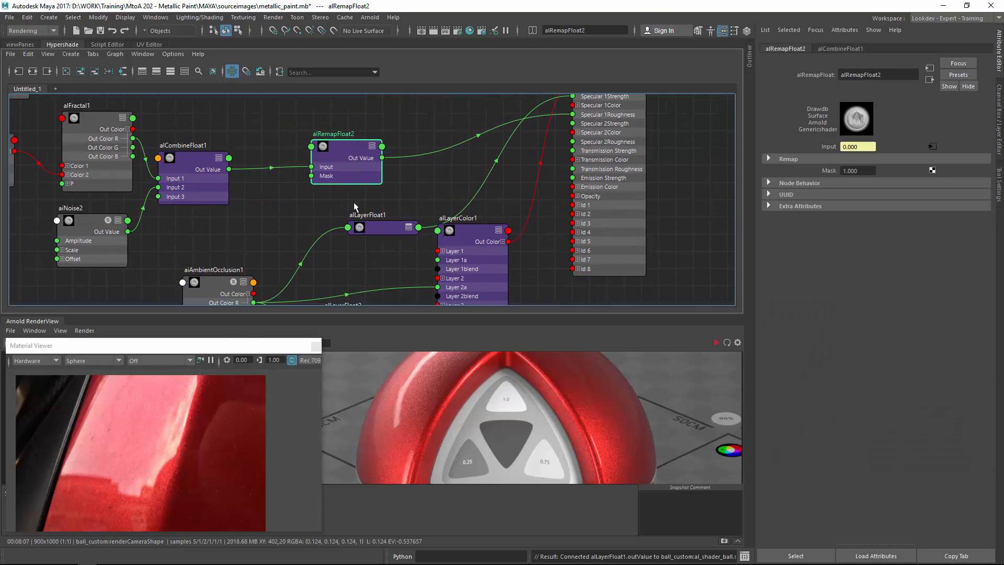
middle_click_drag(356, 205, 357, 154, "alt")
left_click_drag(364, 268, 440, 117)
middle_click_drag(437, 130, 426, 217, "alt")
left_click_drag(430, 209, 434, 146)
left_click_drag(443, 136, 449, 190)
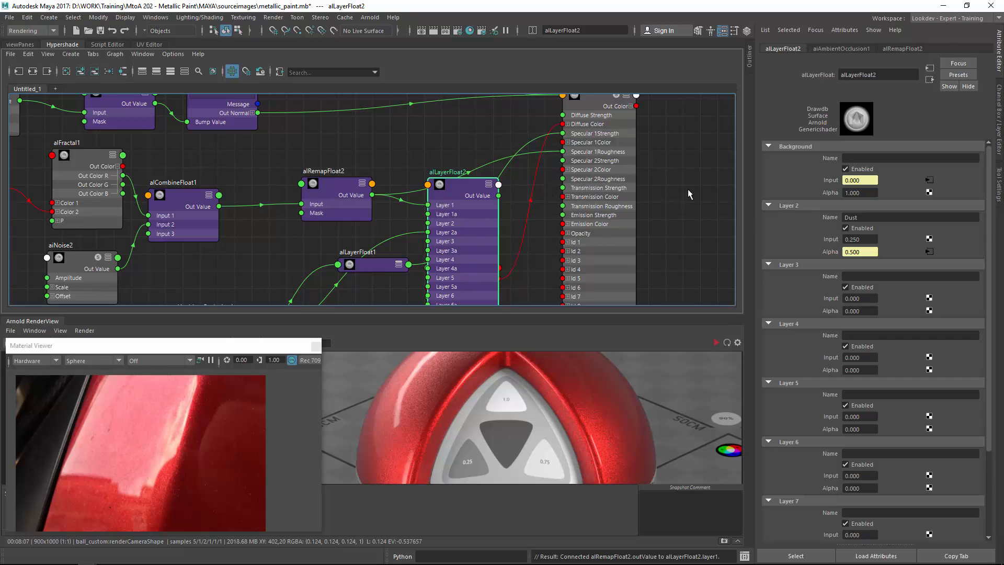
Connect alLayerFloat2's output to the shader's Specular 1 Roughness.
left_click(429, 143)
left_click_drag(479, 193, 500, 192)
middle_click_drag(391, 224, 404, 165, "alt")
left_click_drag(380, 153, 345, 140)
middle_click_drag(400, 215, 390, 277, "alt")
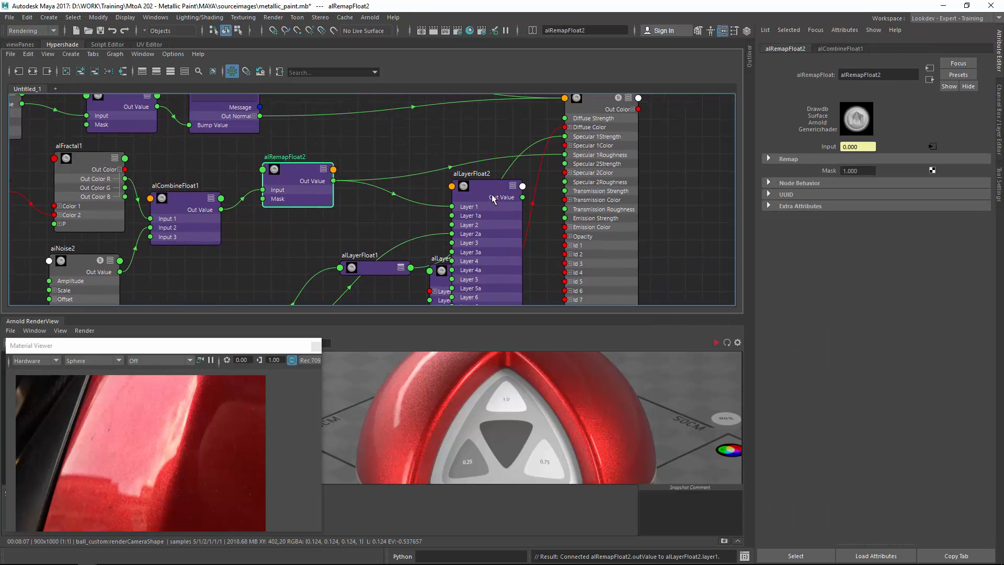
Set alLayerFloat2's Dust layer Input to 0.65.
left_click_drag(487, 205, 446, 128)
left_click(372, 269)
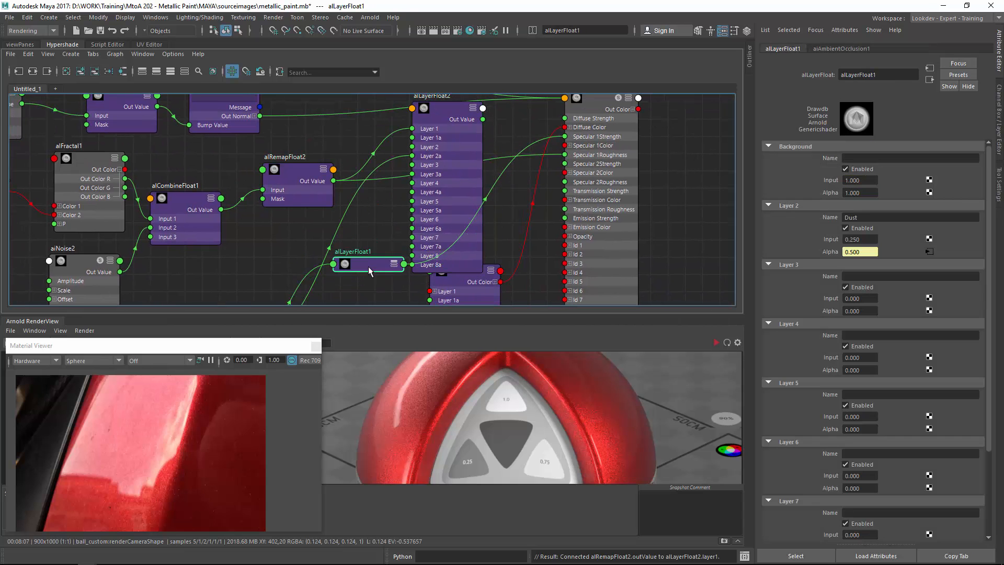
middle_click_drag(387, 209, 353, 255, "alt")
left_click_drag(394, 184, 384, 245)
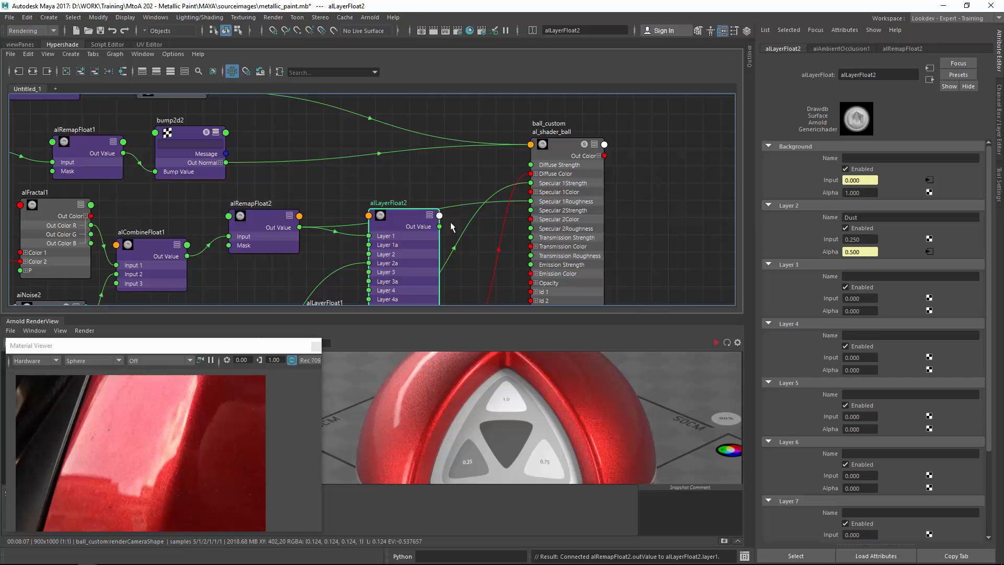
left_click(862, 240)
key("BackSpace")
type(".67")
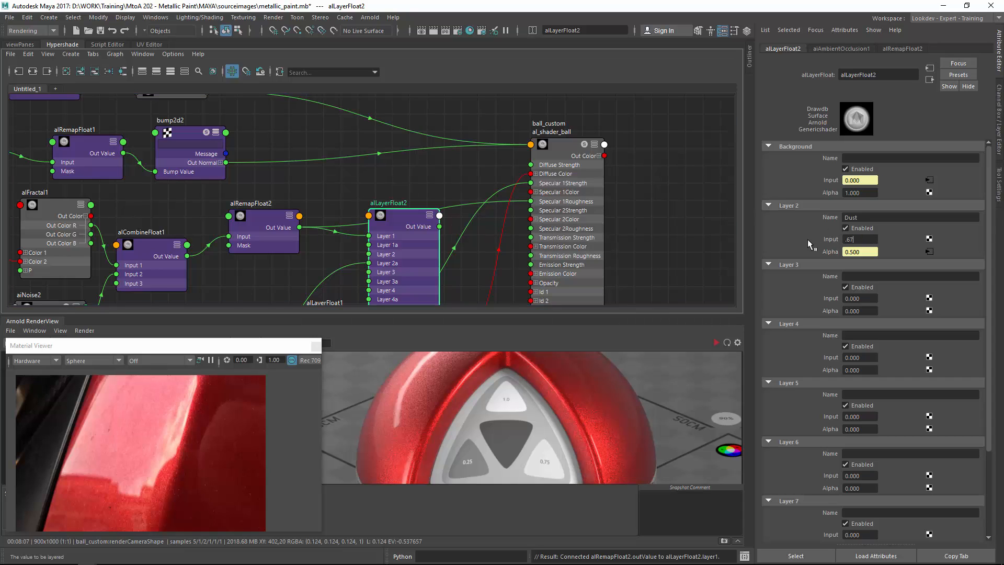
type("5")
key("Return")
Tidy the alLayerFloat2 node in the graph and save the scene.
middle_click_drag(424, 219, 419, 180, "alt")
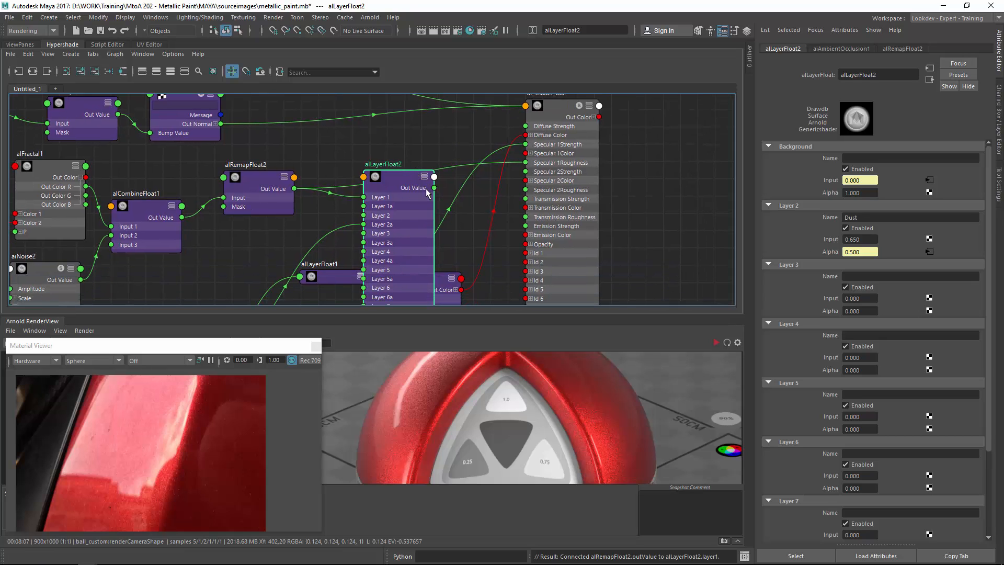
left_click_drag(404, 179, 525, 176)
left_click(102, 30)
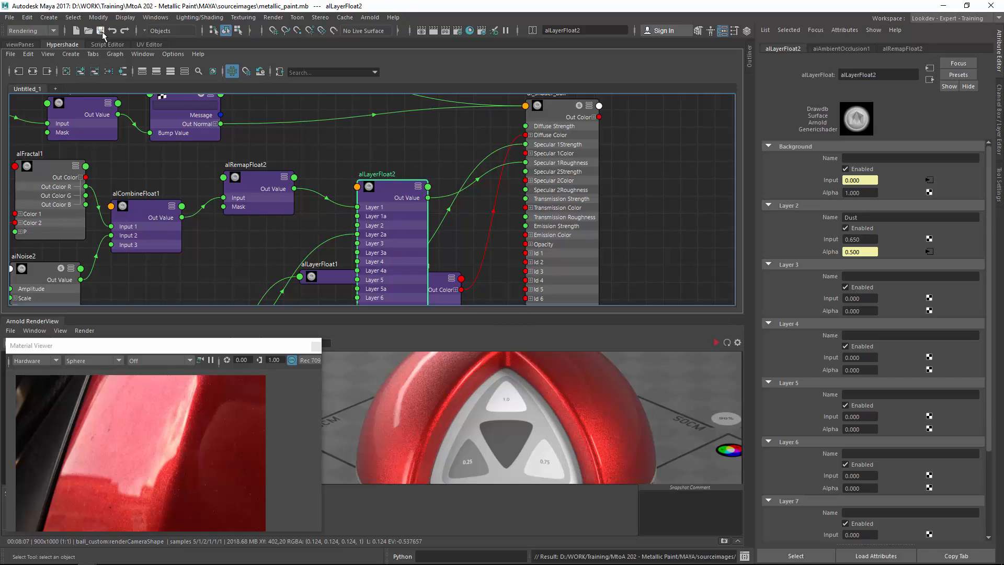
Restart the Arnold render and draw a render region over the ball's base.
left_click(94, 334)
left_click(126, 407)
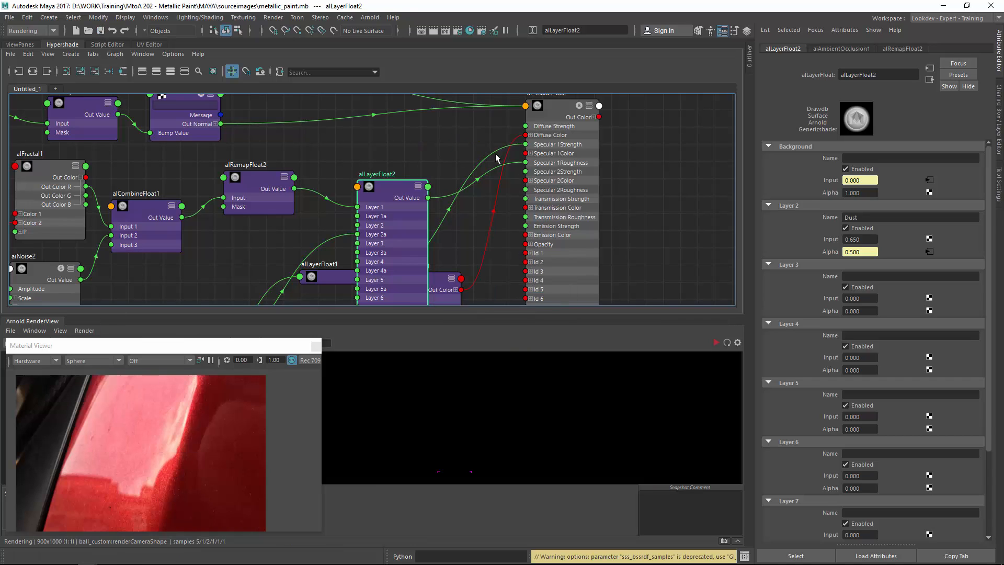
left_click(81, 332)
left_click(126, 384)
left_click(716, 343)
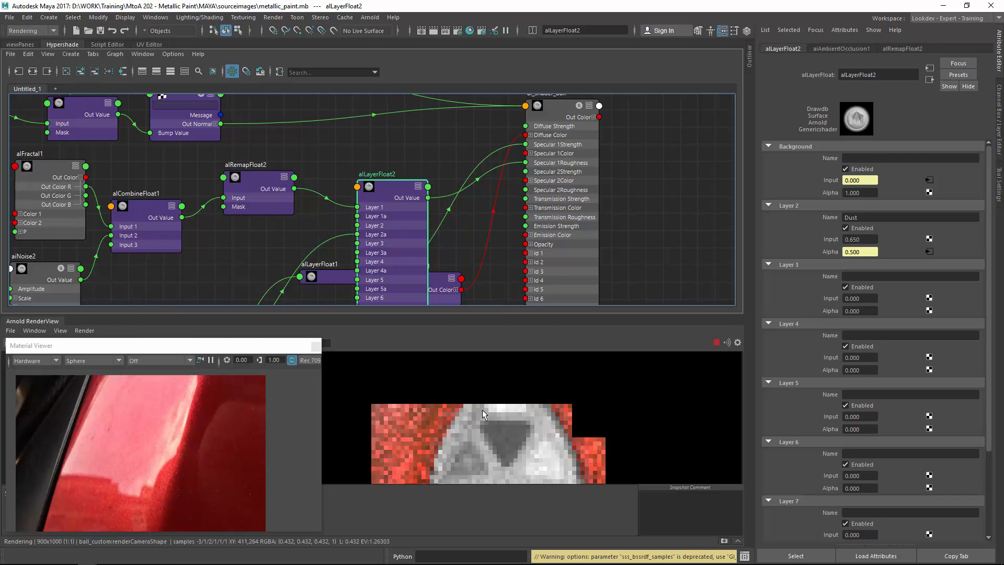
left_click_drag(573, 419, 482, 438)
scroll(460, 392, "down", 2)
left_click_drag(507, 478, 453, 370)
left_click_drag(434, 438, 454, 404)
scroll(482, 409, "up", 3)
left_click_drag(531, 410, 570, 463)
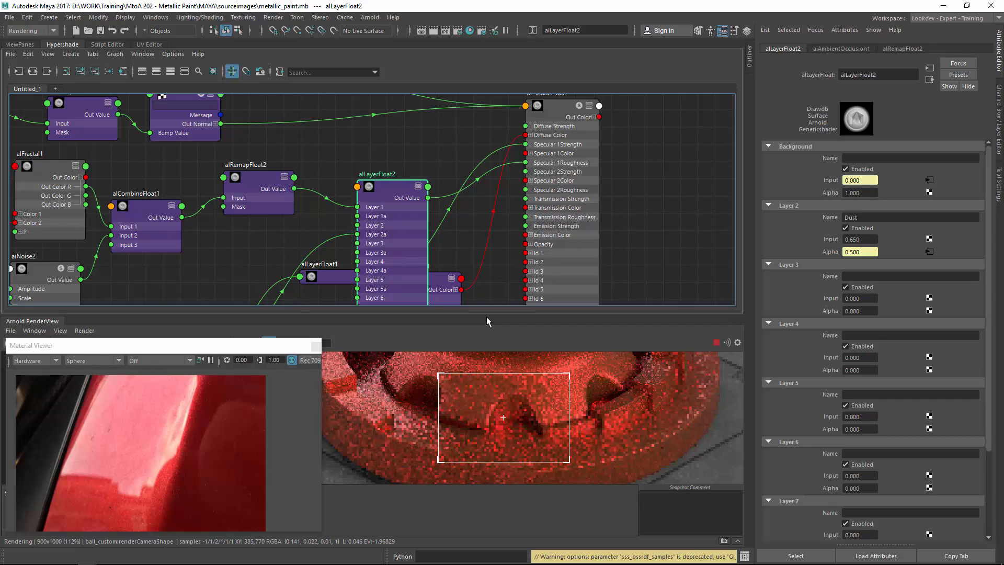
Isolate the aiAmbientOcclusion1 node in the Arnold RenderView.
middle_click_drag(230, 256, 302, 124, "alt")
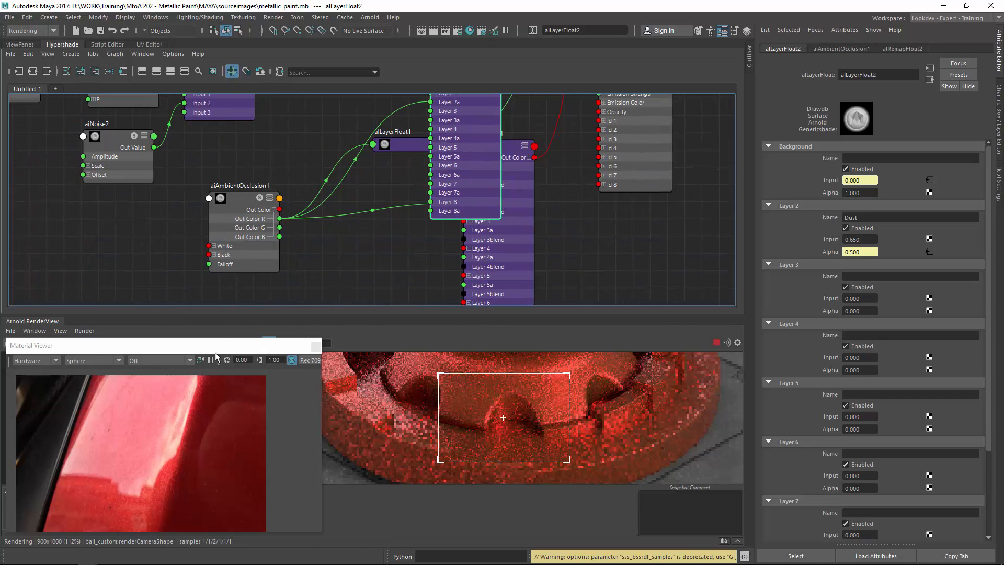
left_click_drag(219, 314, 218, 257)
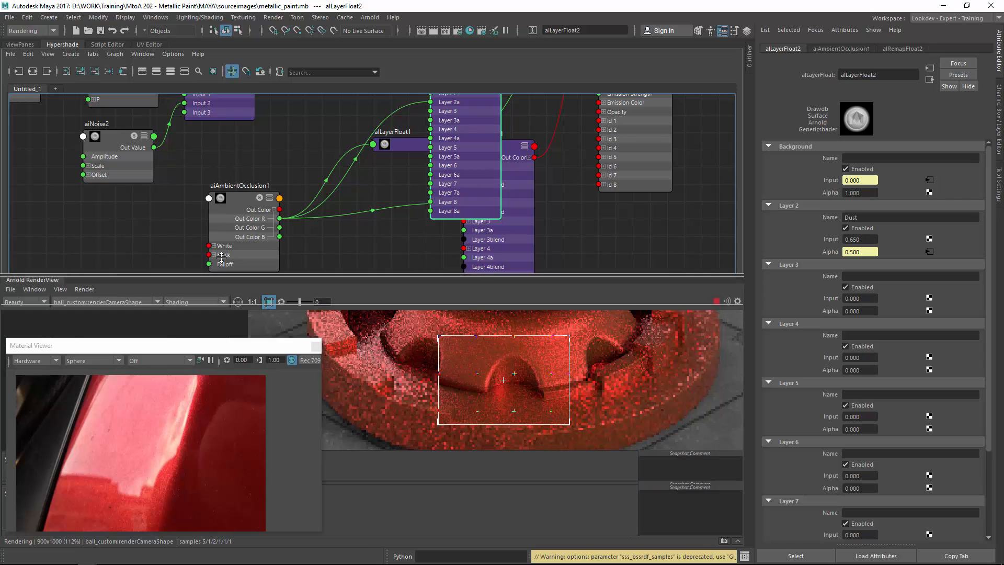
left_click(202, 290)
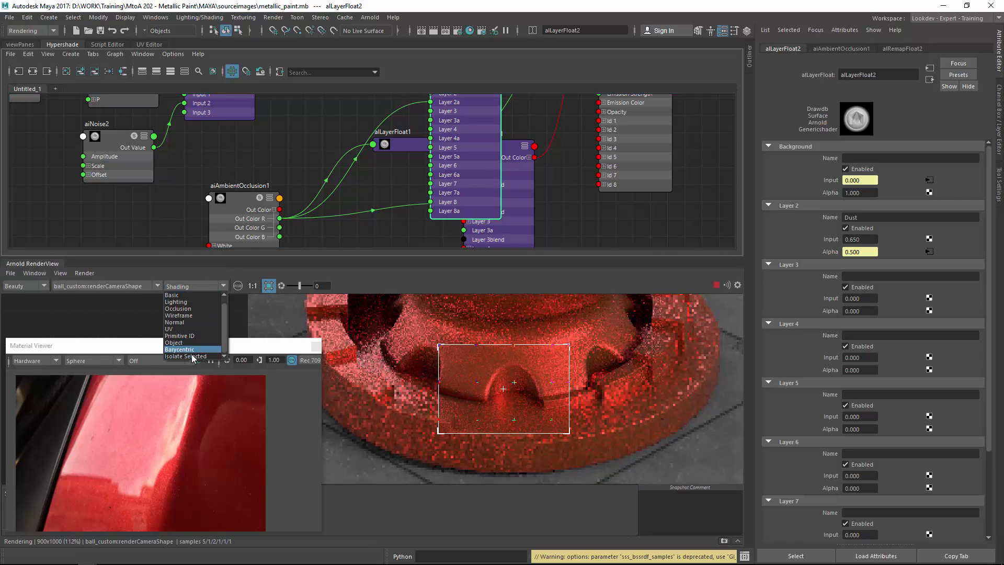
left_click(205, 350)
left_click(233, 203)
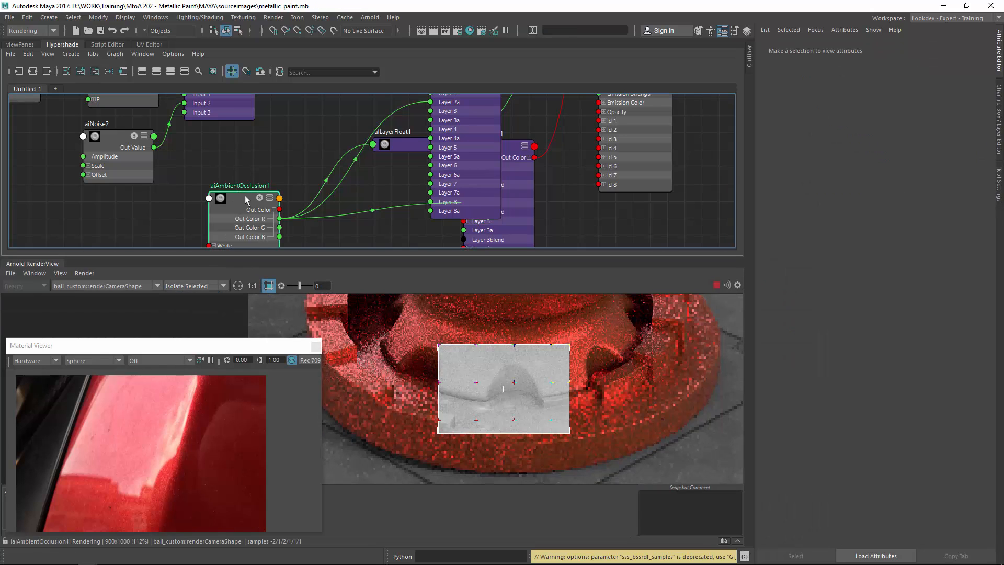
left_click_drag(245, 196, 248, 181)
left_click(412, 370)
scroll(425, 342, "down", 2)
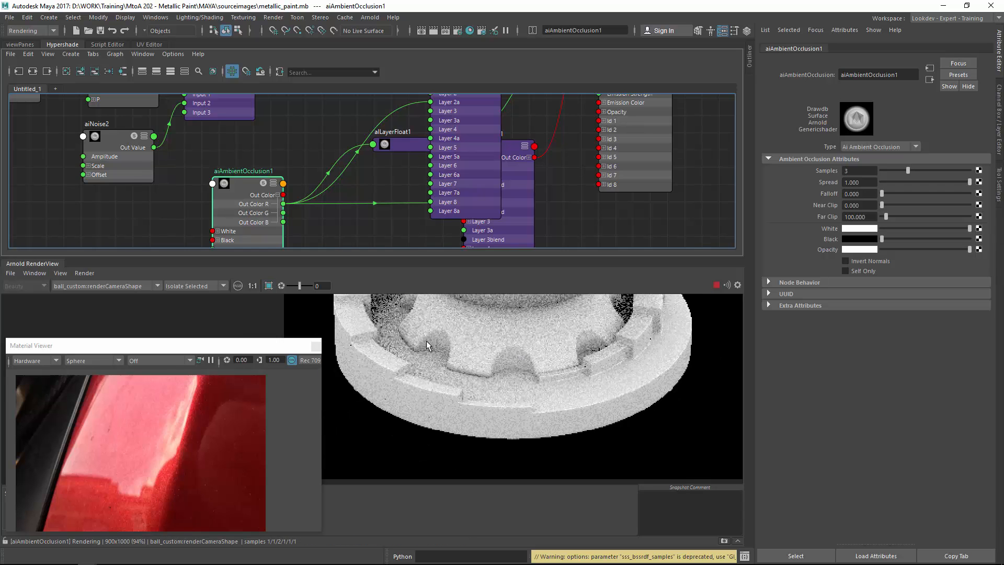
middle_click_drag(426, 340, 454, 353)
Set the ambient occlusion Far Clip to 2.
left_click(858, 217)
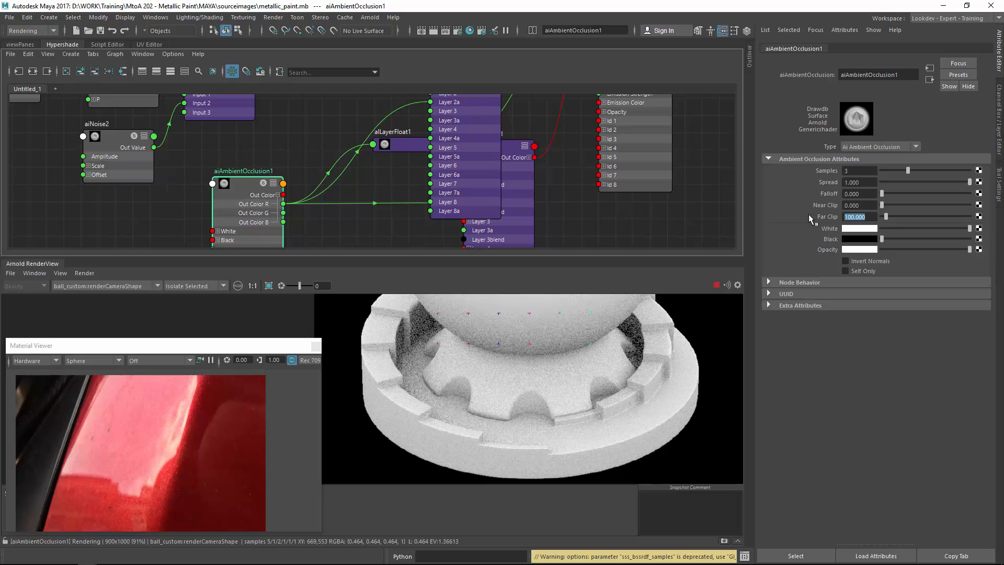
type("2")
key("Return")
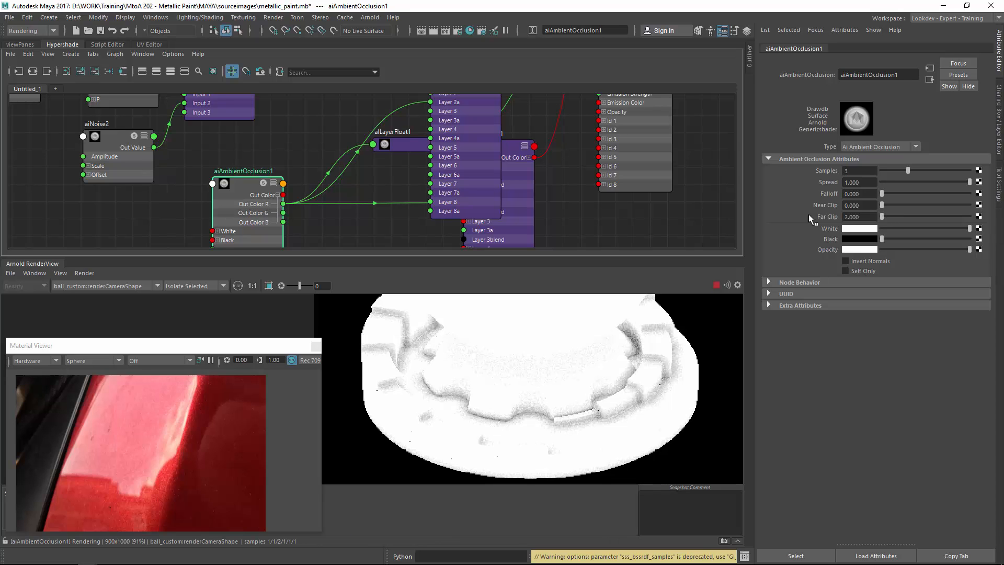
Swap the ambient occlusion White and Black colours so occluded areas become white.
right_click_drag(484, 423, 758, 403)
middle_click_drag(561, 401, 569, 288)
middle_click_drag(519, 422, 521, 434)
mouse_move(970, 228)
left_mouse_down()
mouse_move(864, 233)
mouse_move(972, 236)
left_mouse_up()
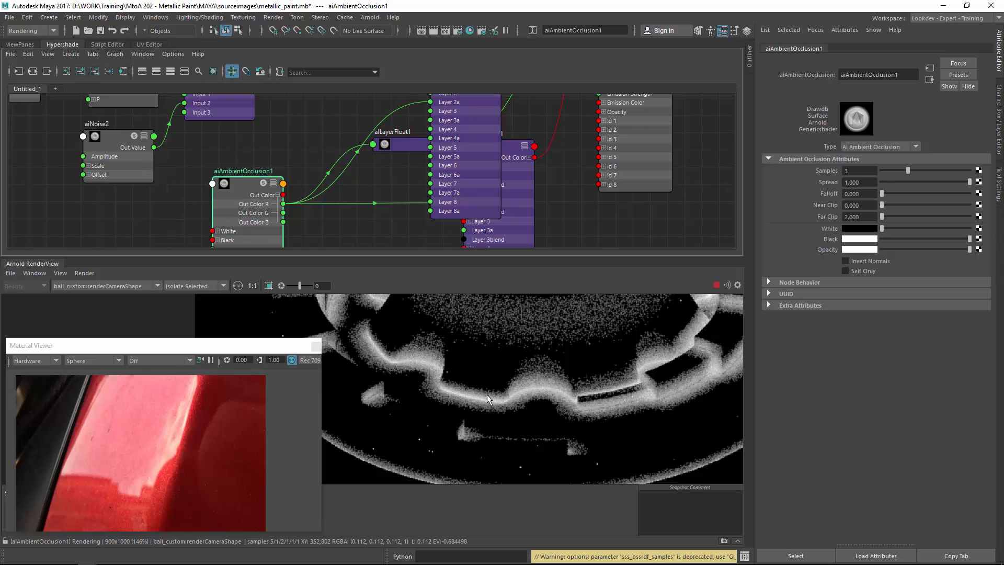
Set the ambient occlusion Samples to 4.
scroll(551, 390, "down", 3)
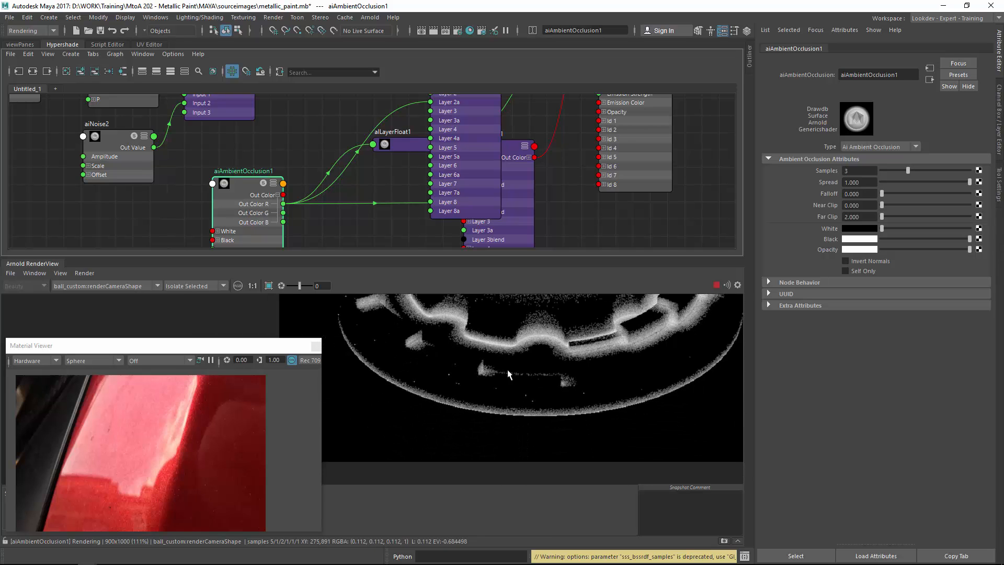
type("4")
key("Return")
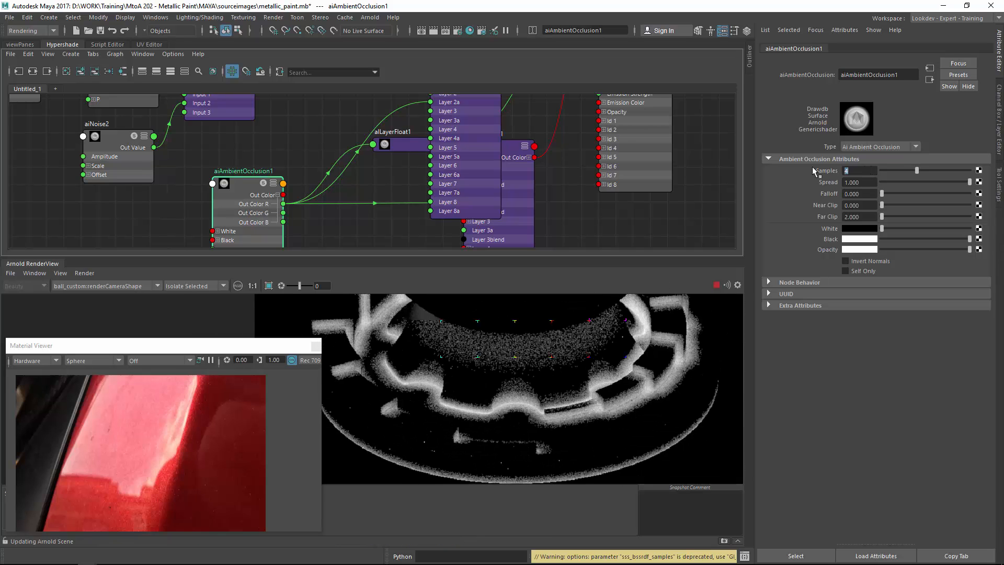
Inspect the isolated ambient occlusion and alLayerFloat2 renders in the render region.
left_click_drag(406, 341, 576, 461, "shift")
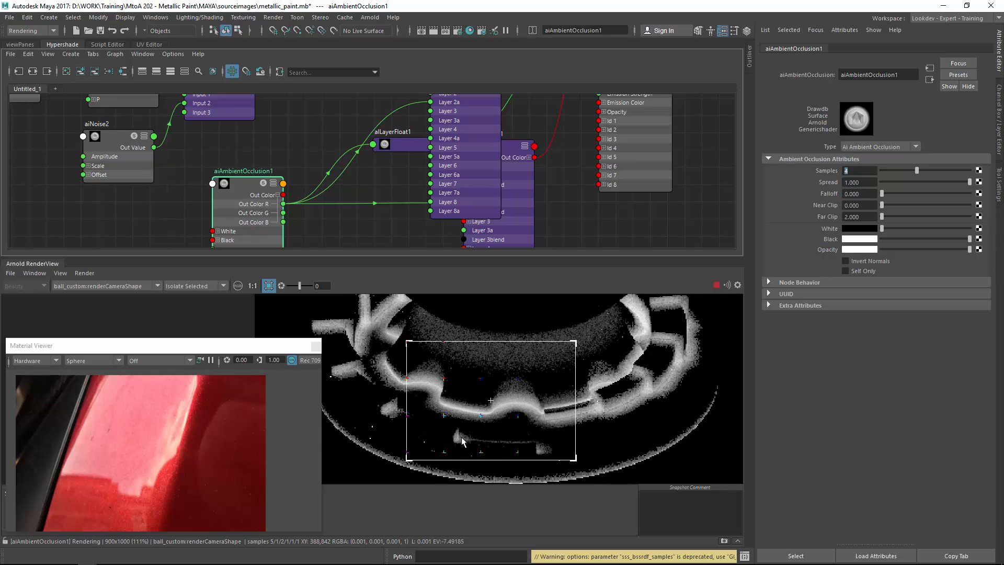
right_click_drag(461, 438, 624, 392, "alt")
middle_click_drag(531, 481, 545, 359, "alt")
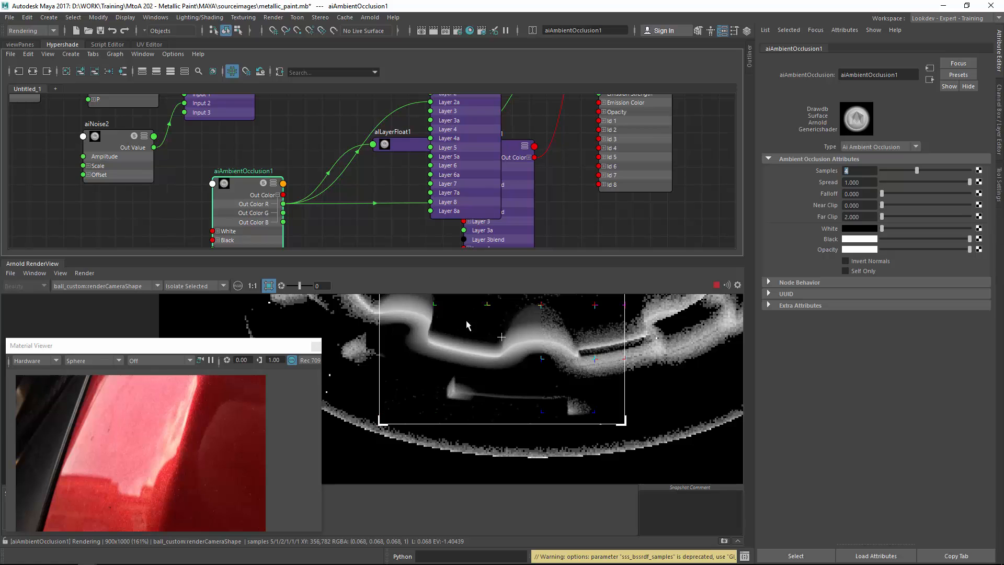
middle_click_drag(436, 347, 469, 369, "alt")
scroll(381, 194, "down", 4)
middle_click_drag(420, 124, 431, 189, "alt")
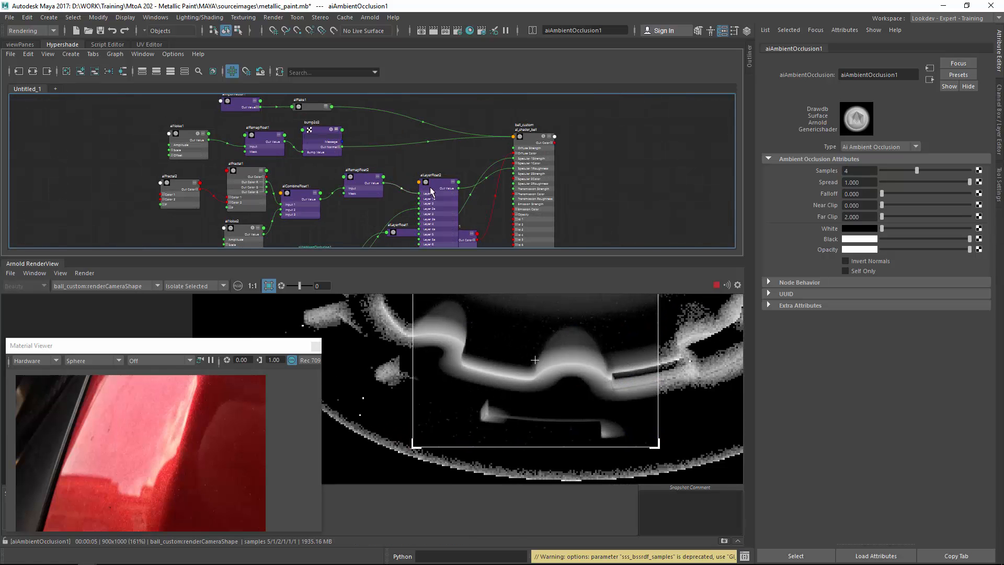
left_click(440, 182)
key("1")
mouse_move(439, 182)
left_mouse_down()
mouse_move(451, 172)
mouse_move(450, 185)
left_mouse_up()
middle_click_drag(430, 233, 456, 151, "alt")
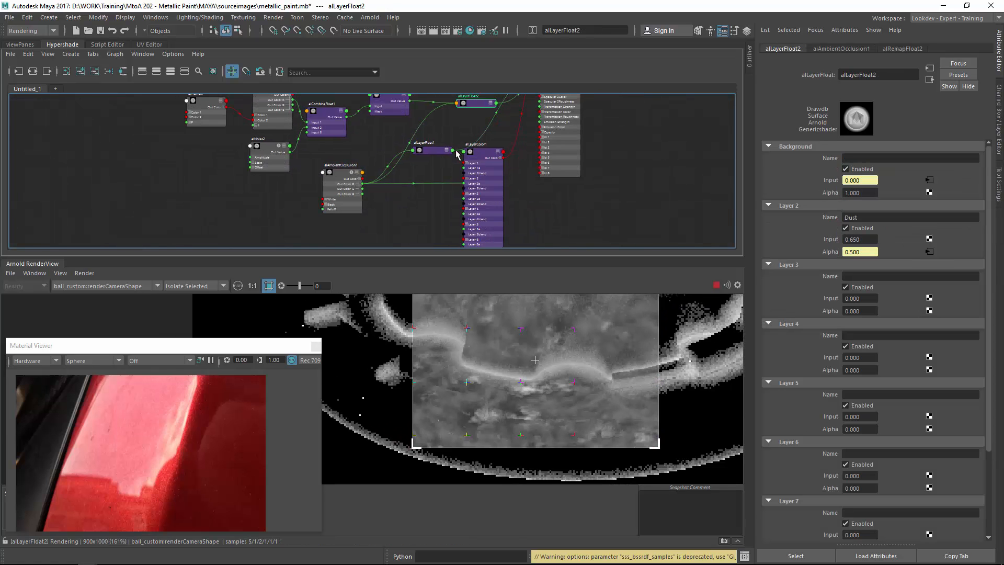
left_click(326, 181)
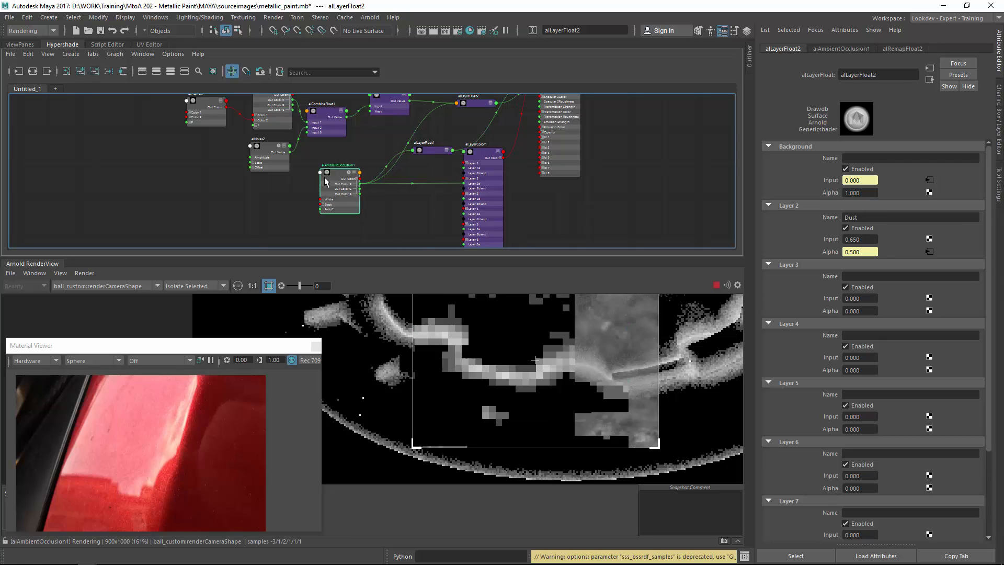
scroll(424, 151, "up", 2)
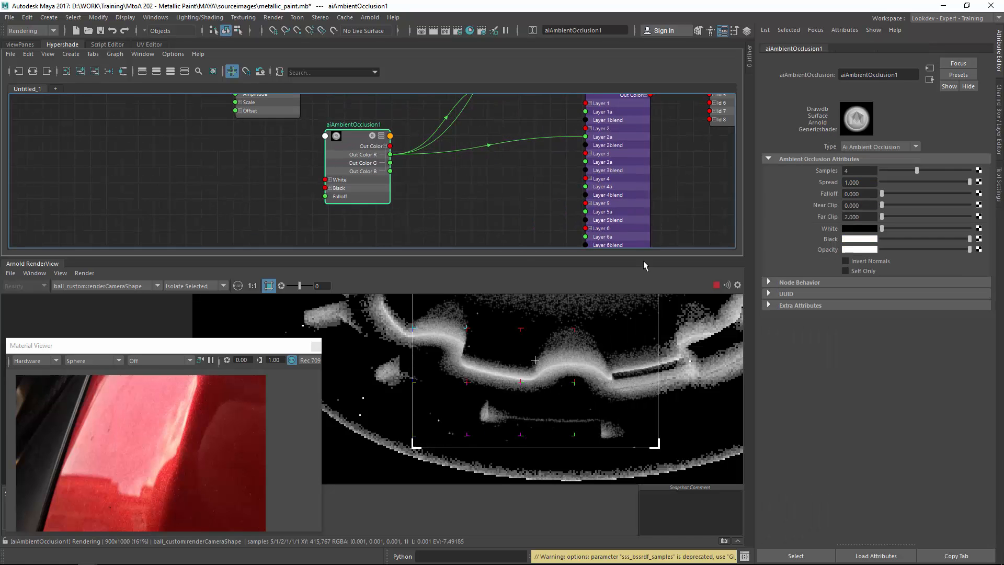
Create an aiNoise node and connect its output to the ambient occlusion's Spread.
left_click_drag(899, 182, 927, 174)
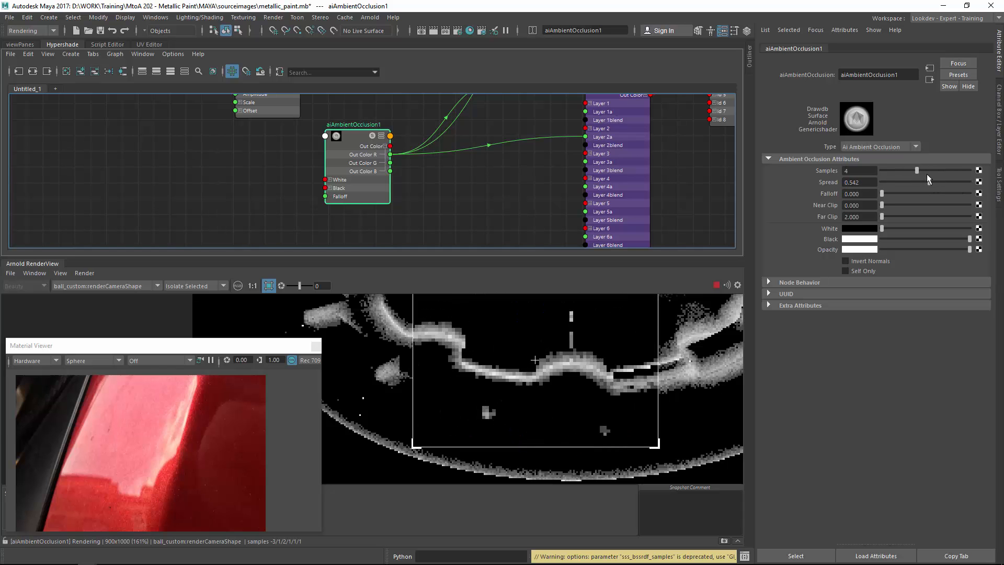
middle_click_drag(306, 143, 303, 165, "alt")
key("Tab")
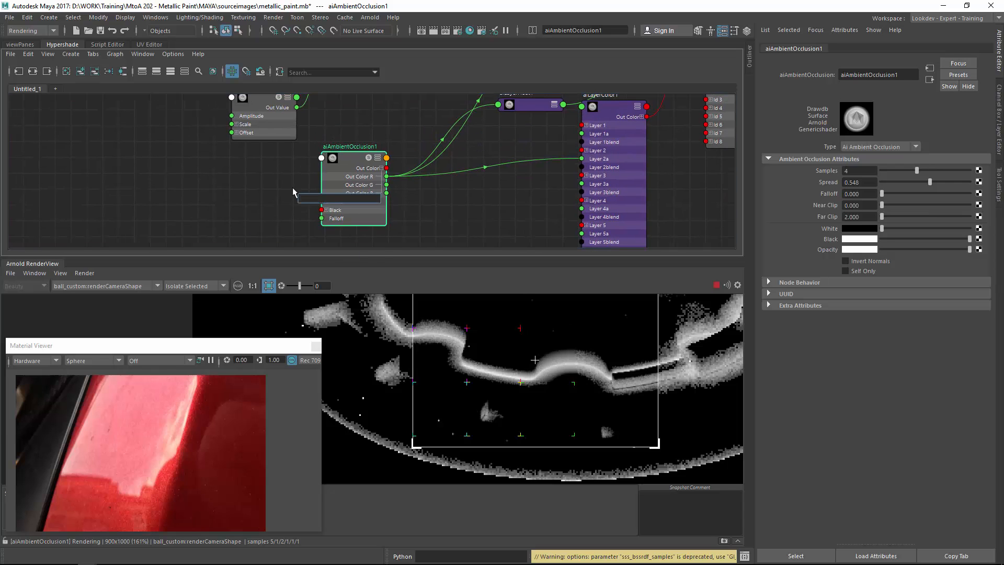
type("noise")
key("Return")
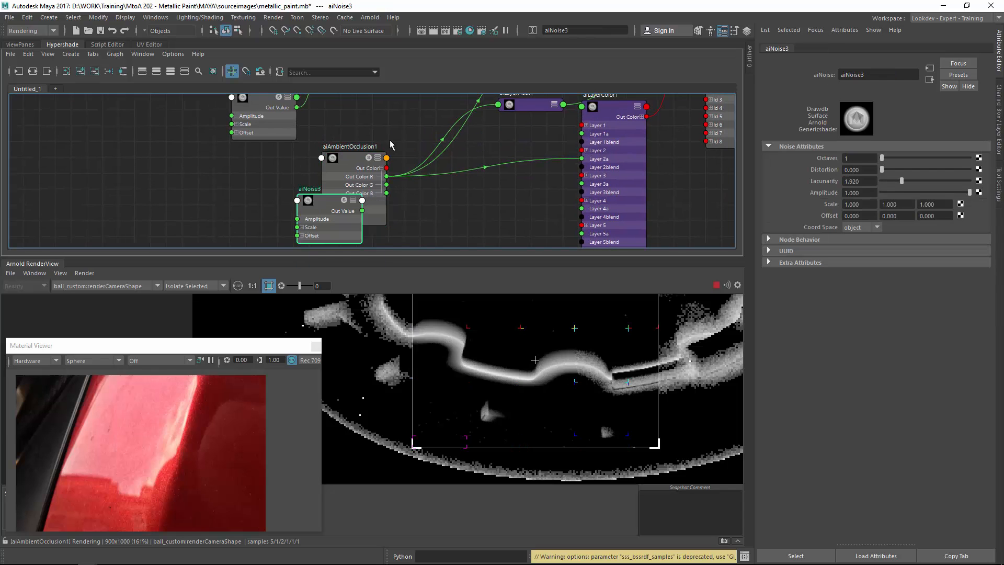
left_click_drag(356, 153, 362, 147)
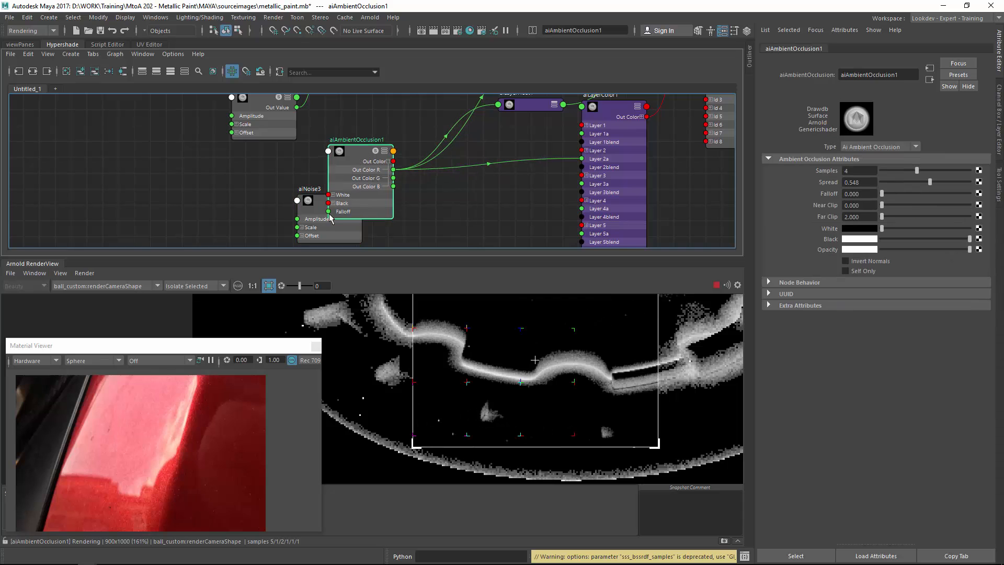
middle_click_drag(578, 169, 813, 181)
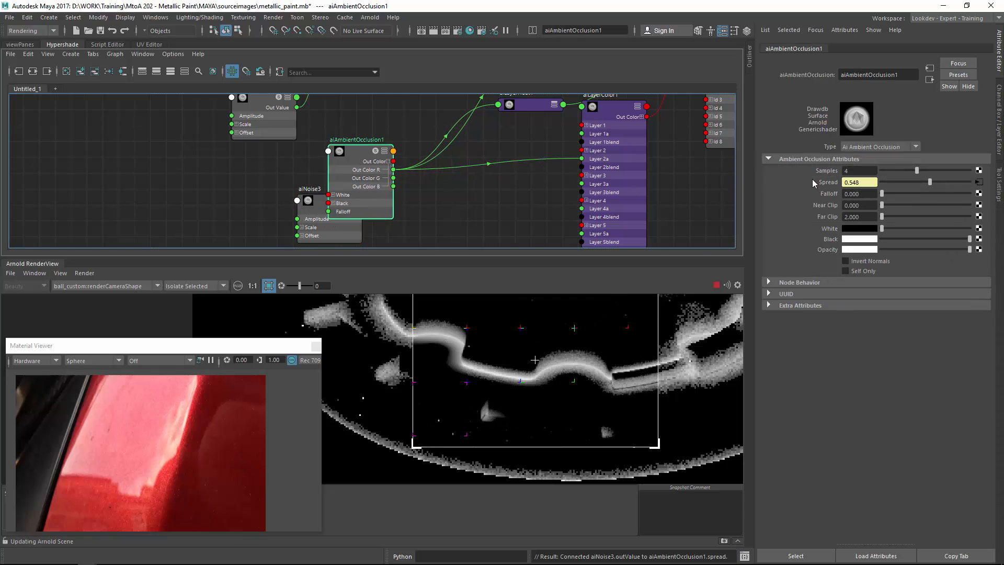
Set aiNoise3's Scale to 0.5, 0.5, 0.5.
left_click_drag(310, 207, 220, 171)
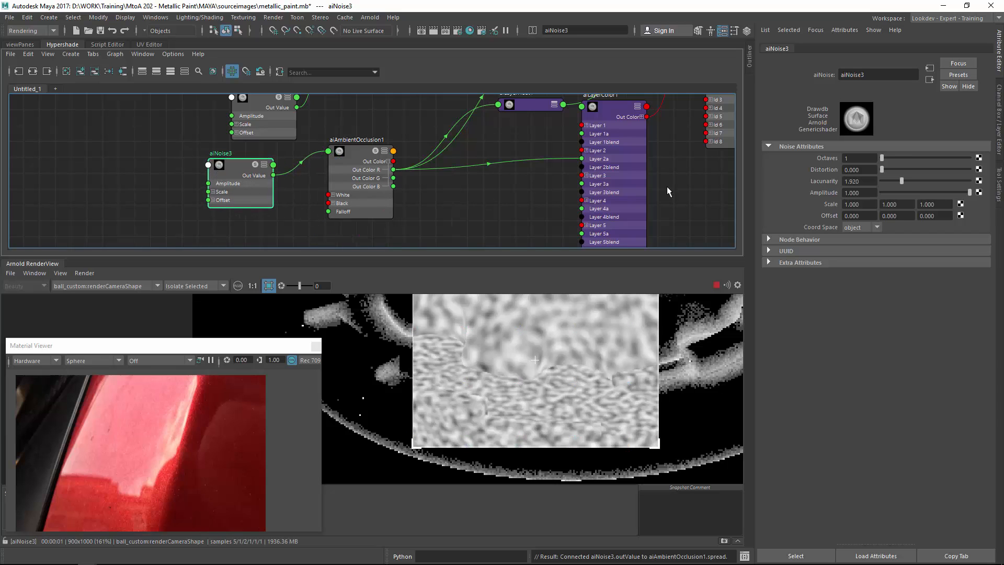
left_click_drag(863, 204, 807, 201)
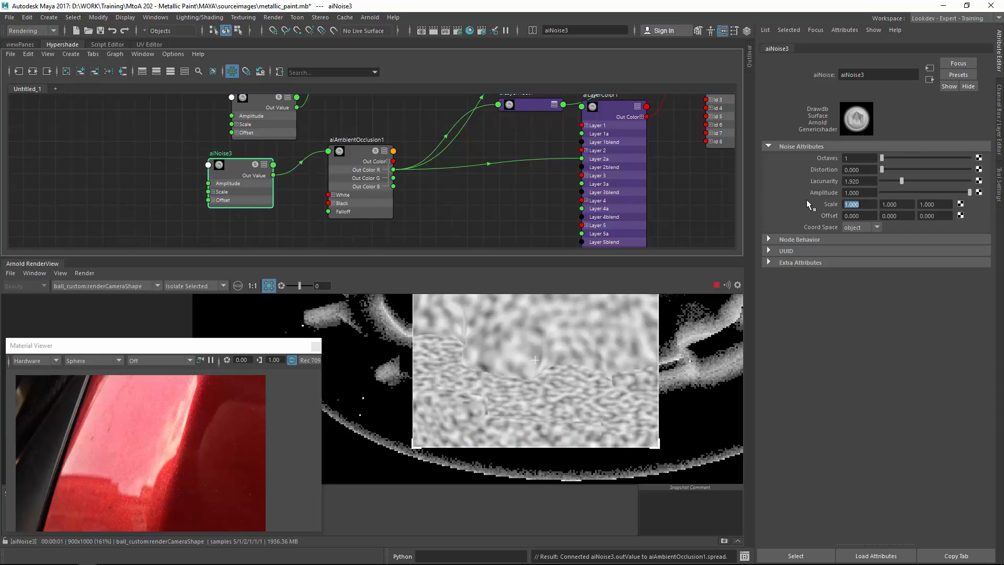
type(".5")
key("Tab")
type(".5")
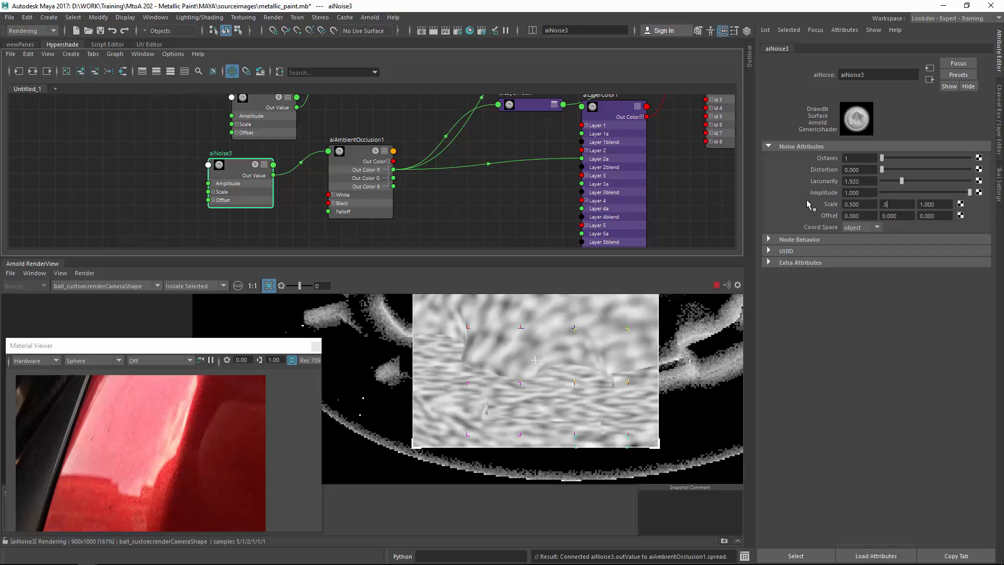
key("Tab")
type(".5")
key("Return")
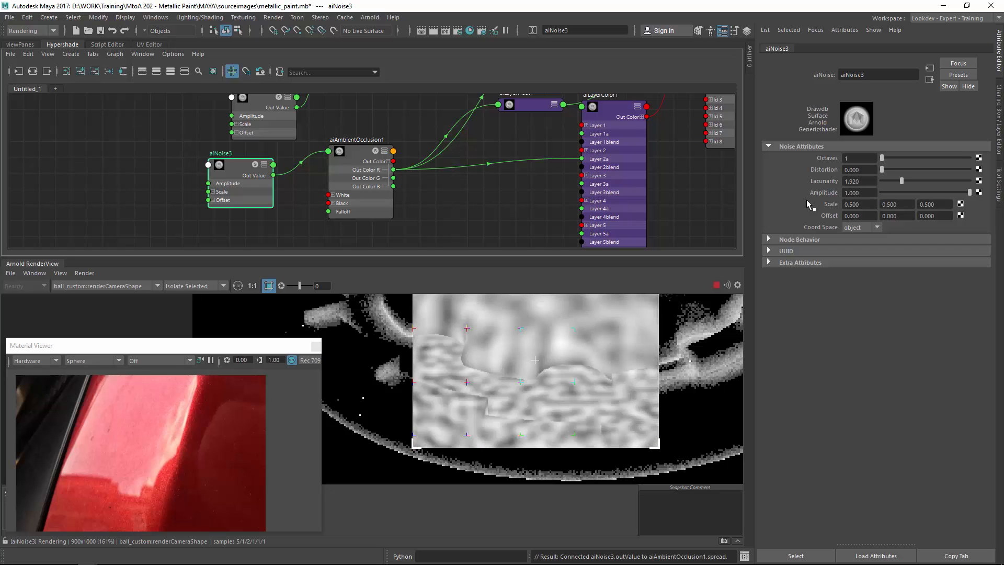
left_click(355, 152)
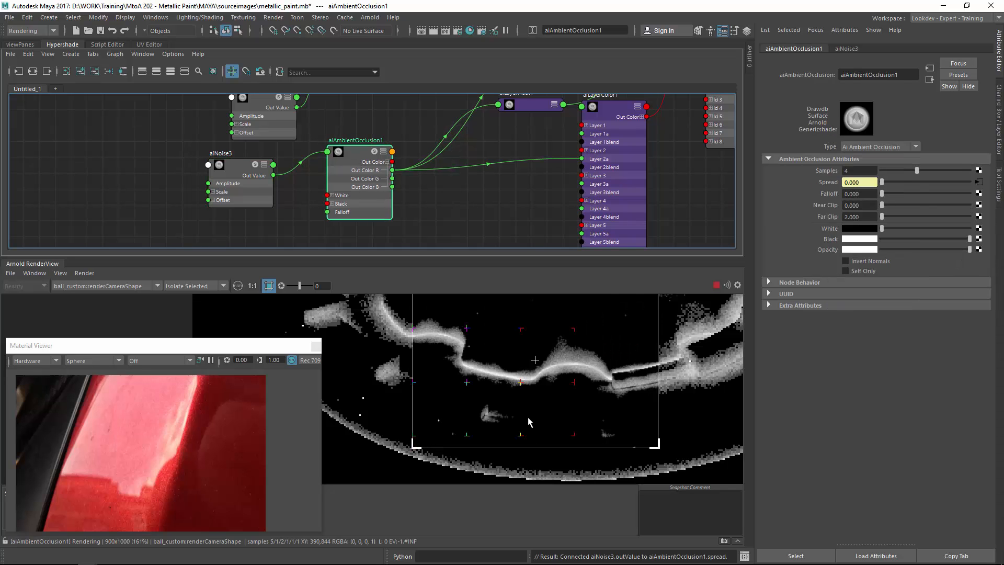
middle_click_drag(483, 358, 572, 400)
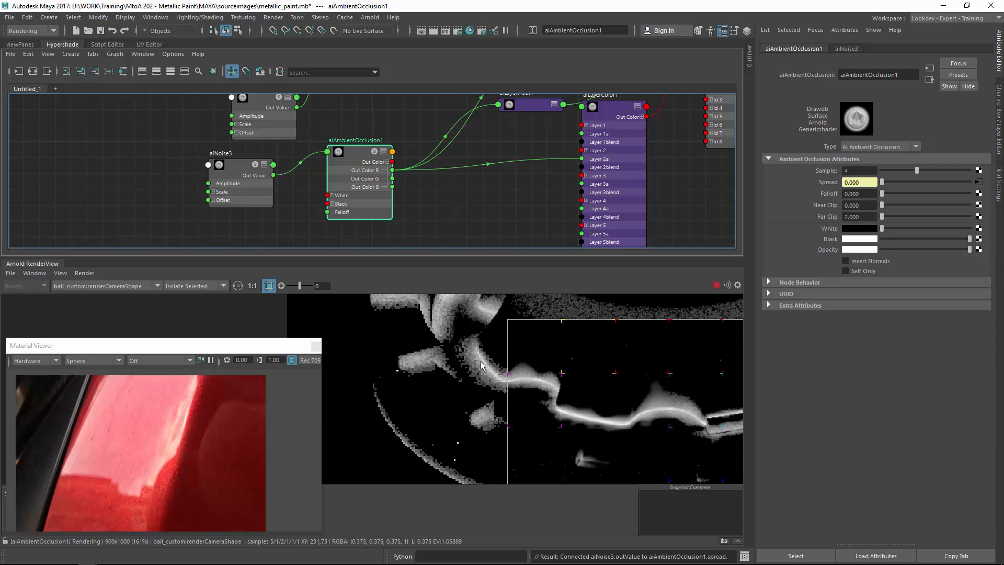
Pan around the isolated ambient occlusion render to examine the noise-driven spread.
left_click(481, 364)
middle_click_drag(578, 345, 411, 338)
middle_click_drag(632, 369, 478, 391)
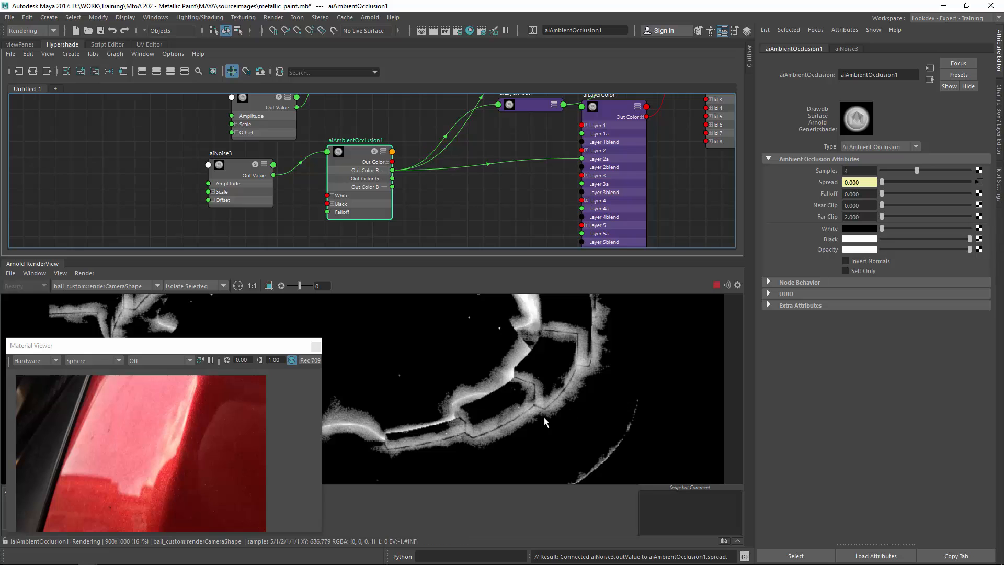
middle_click_drag(440, 330, 465, 440)
middle_click_drag(372, 352, 495, 461)
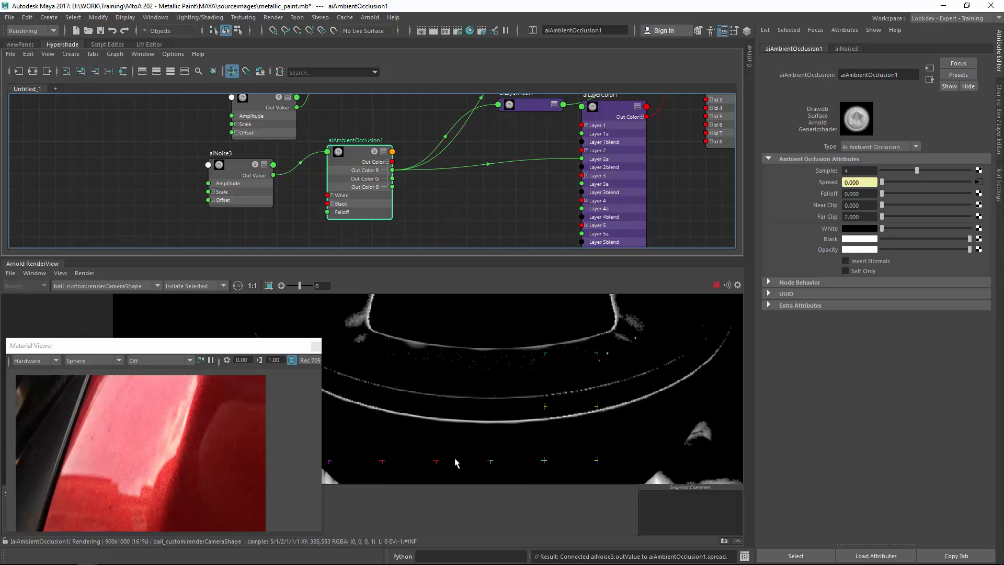
middle_click_drag(408, 361, 463, 505)
middle_click_drag(449, 445, 463, 304)
mouse_move(464, 403)
middle_mouse_down()
mouse_move(486, 368)
mouse_move(477, 312)
middle_mouse_up()
Set aiNoise3's Octaves to 3 and its Distortion to about 0.96.
left_click(241, 180)
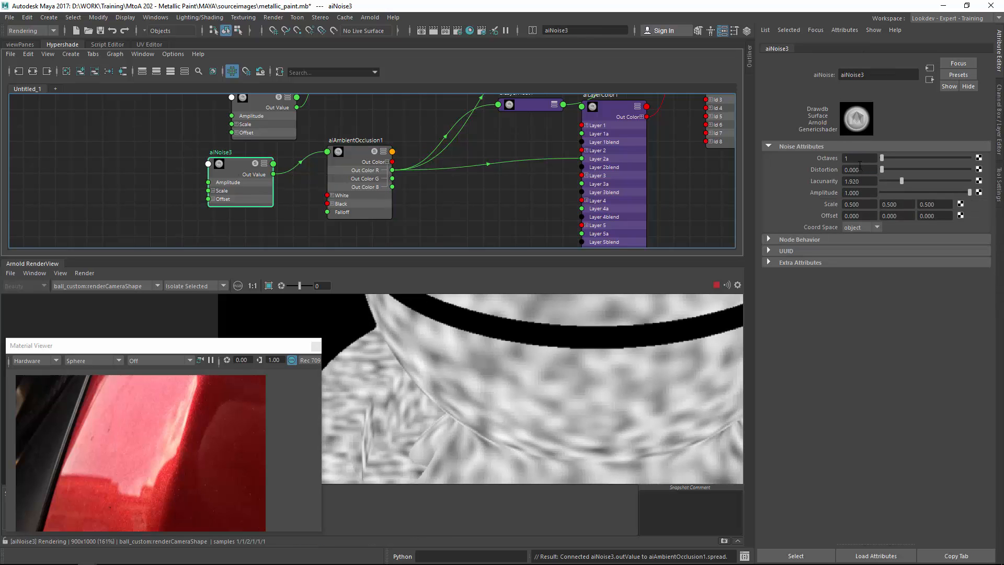
type("3")
key("Return")
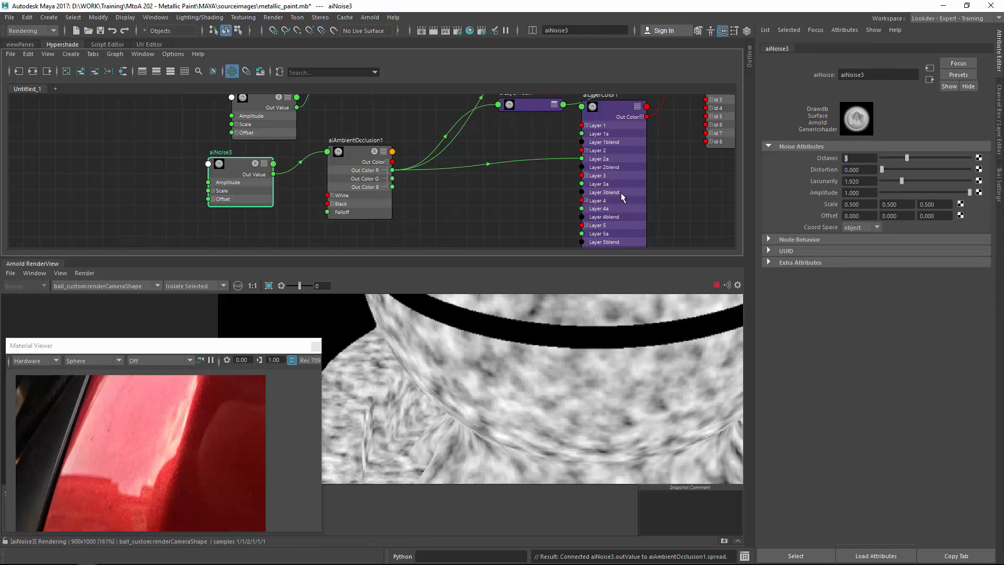
left_click(891, 169)
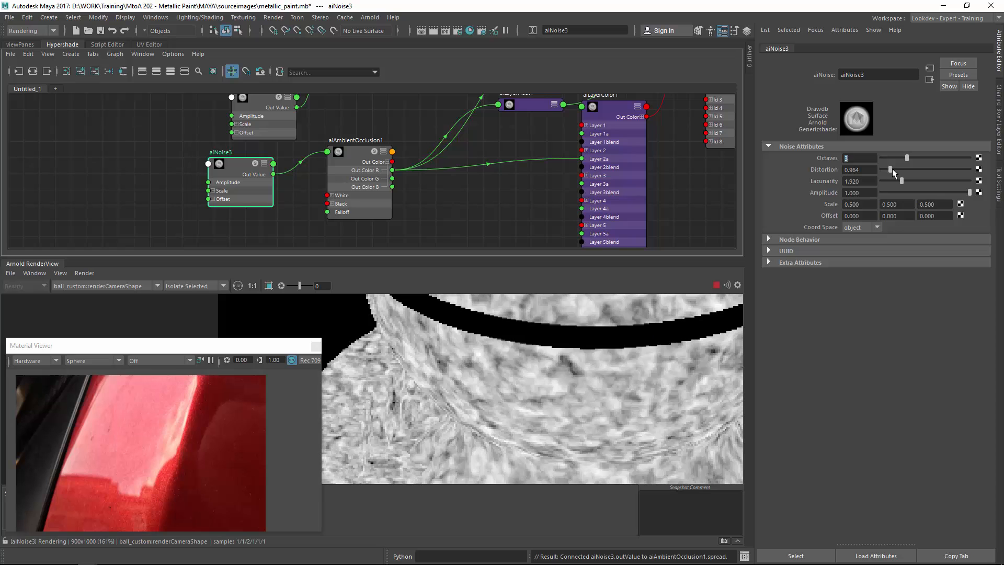
Set aiNoise3's Scale to 0.1, 0.1, 0.1.
middle_click_drag(457, 152, 461, 153, "alt")
middle_click_drag(463, 96, 508, 213, "alt")
left_click_drag(283, 180, 286, 178)
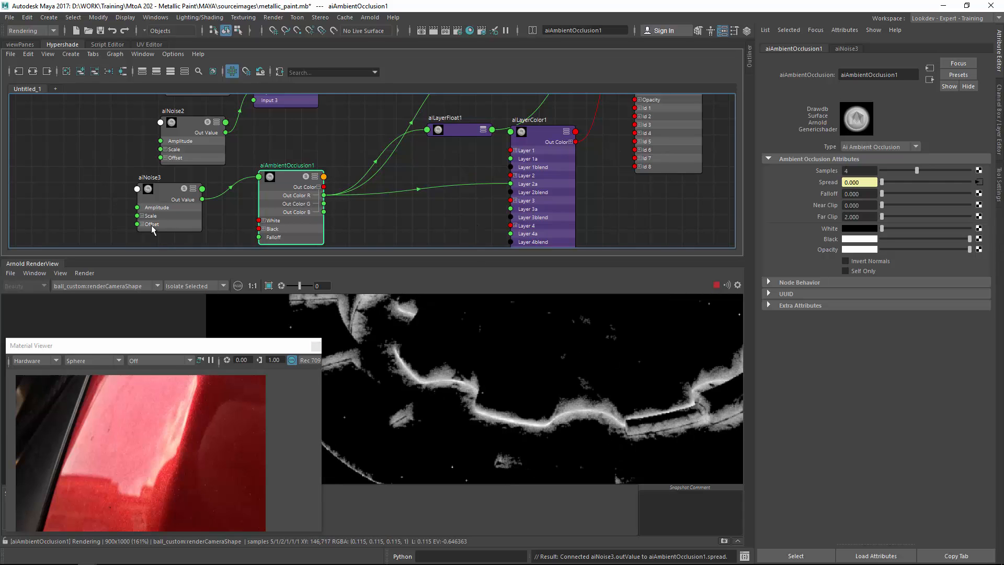
left_click_drag(161, 191, 162, 189)
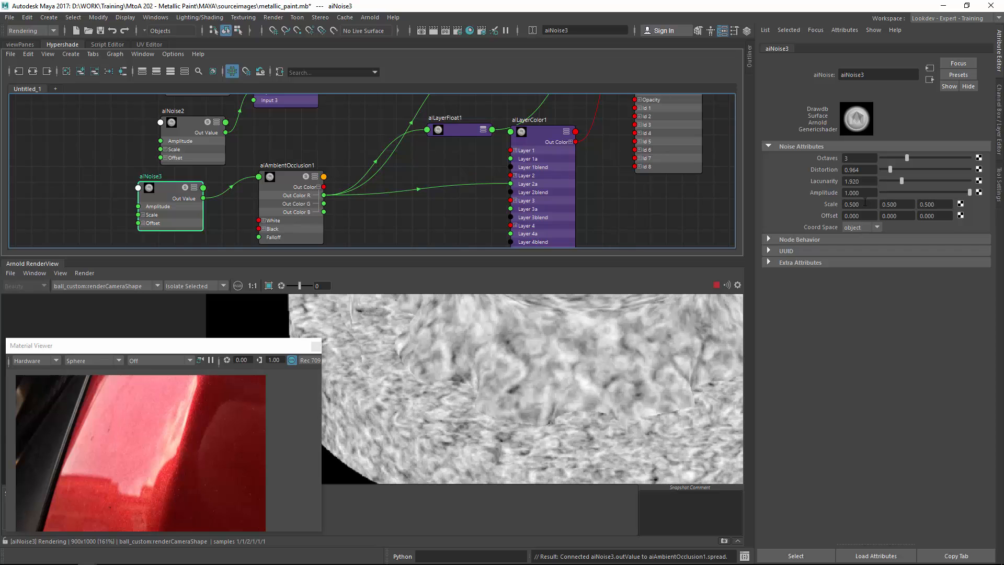
double_click(865, 202)
type("0.1")
key("Tab")
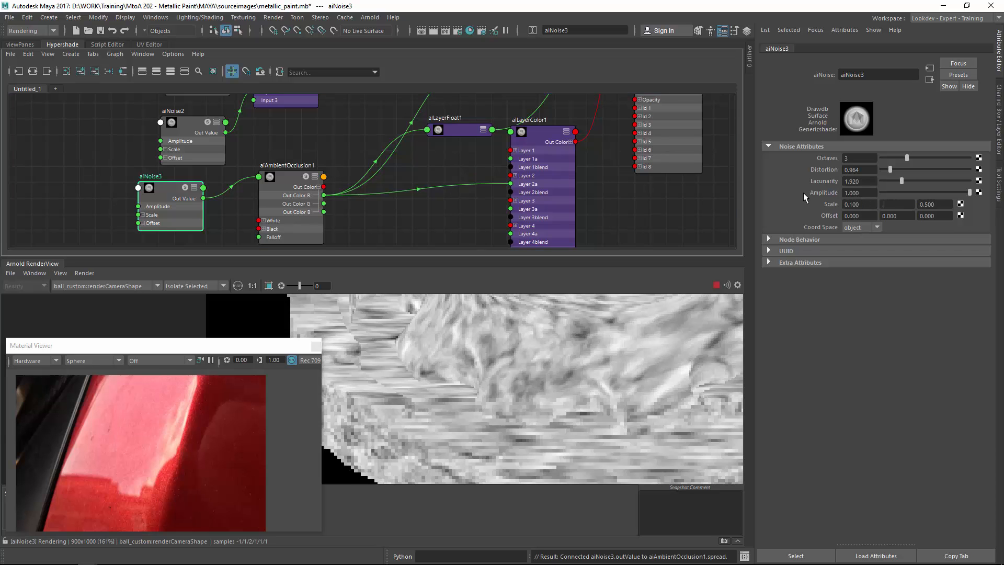
type("0.1")
key("Tab")
type("0.1")
key("Return")
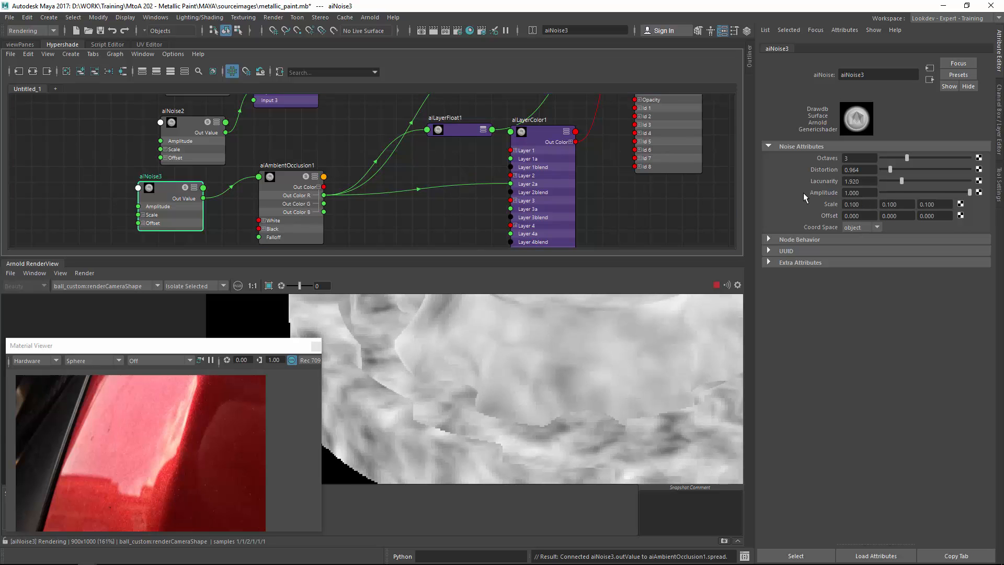
Inspect the isolated ambient occlusion and alLayerFloat1 renders in the render region.
left_click(282, 187)
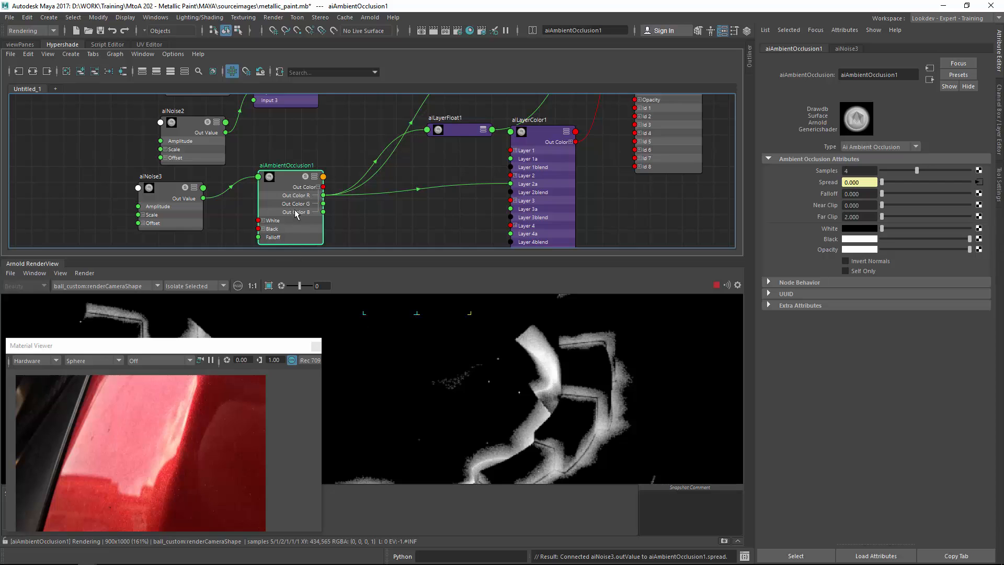
middle_click_drag(269, 175, 270, 153, "alt")
left_click_drag(282, 156, 309, 166)
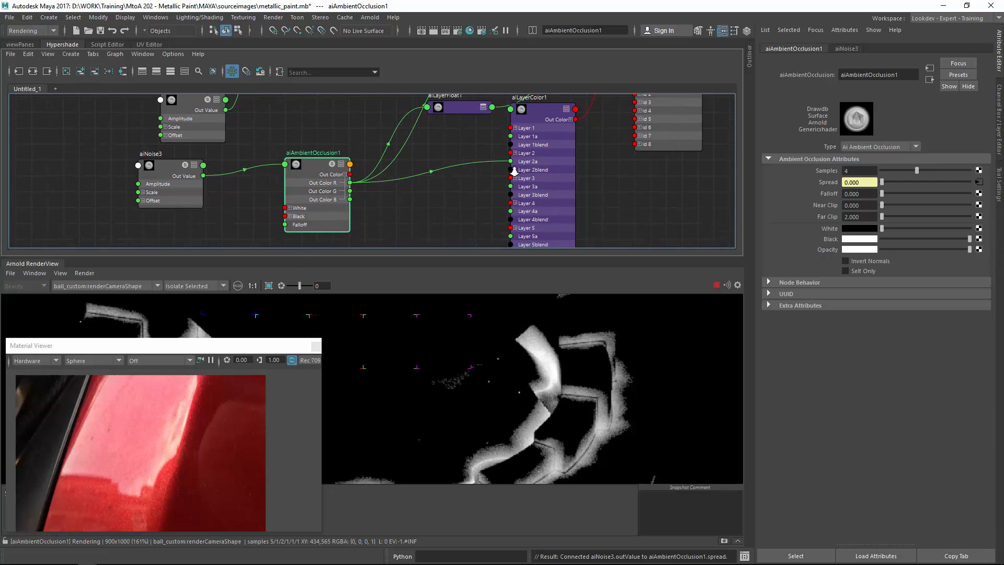
right_click_drag(514, 172, 448, 156, "alt")
middle_click_drag(448, 155, 393, 162, "alt")
right_click_drag(394, 161, 513, 150, "alt")
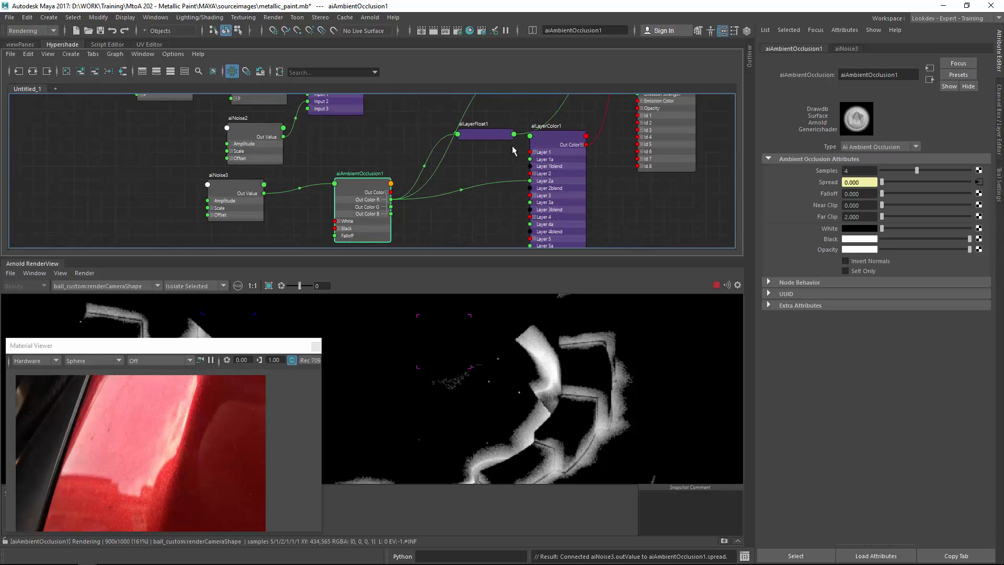
left_click(474, 135)
middle_click_drag(474, 135, 434, 187, "alt")
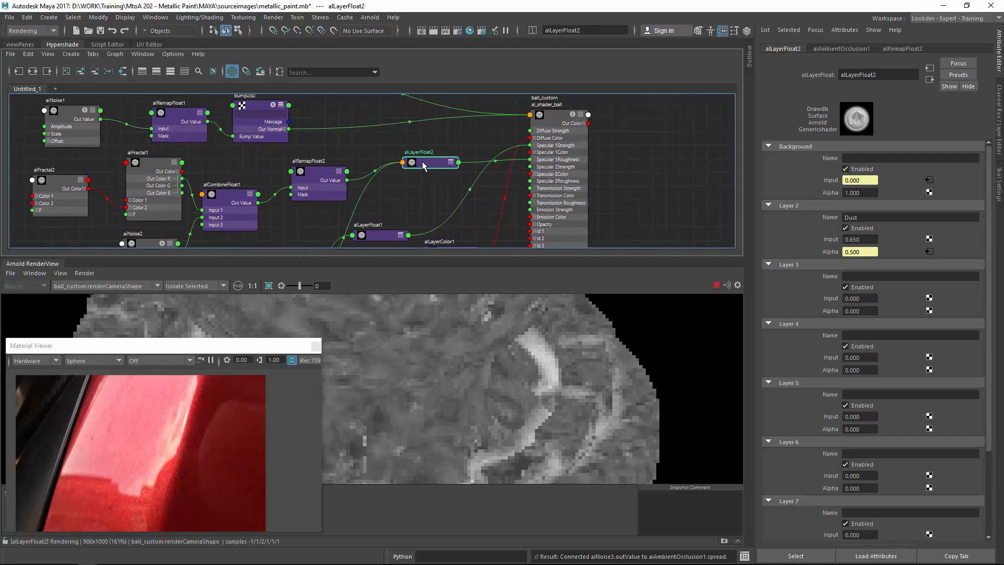
left_click_drag(422, 161, 412, 187)
middle_click_drag(431, 198, 438, 156, "alt")
left_click_drag(396, 194, 418, 180)
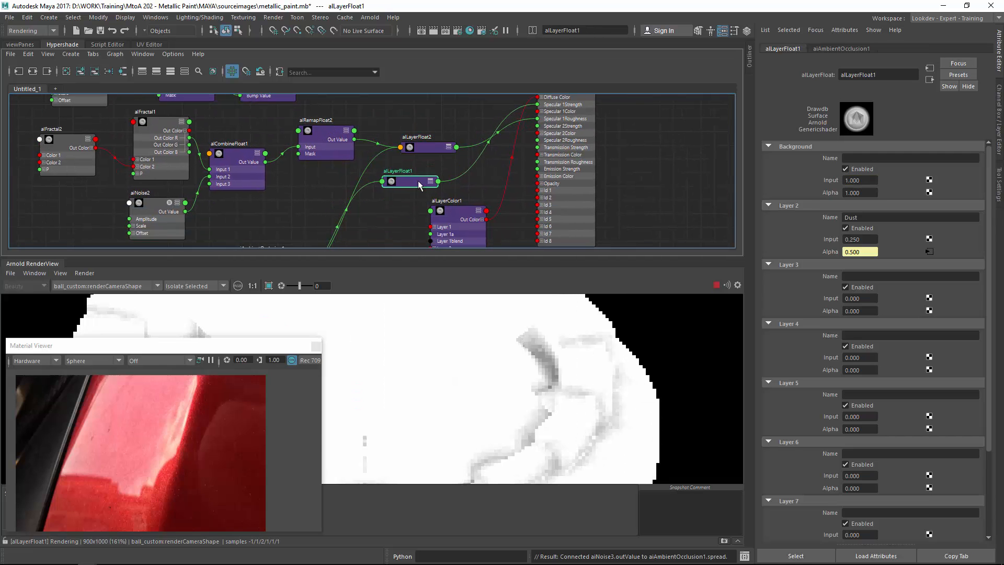
middle_click_drag(419, 181, 476, 141, "alt")
right_click_drag(481, 322, 297, 442, "alt")
middle_click_drag(297, 442, 468, 406, "alt")
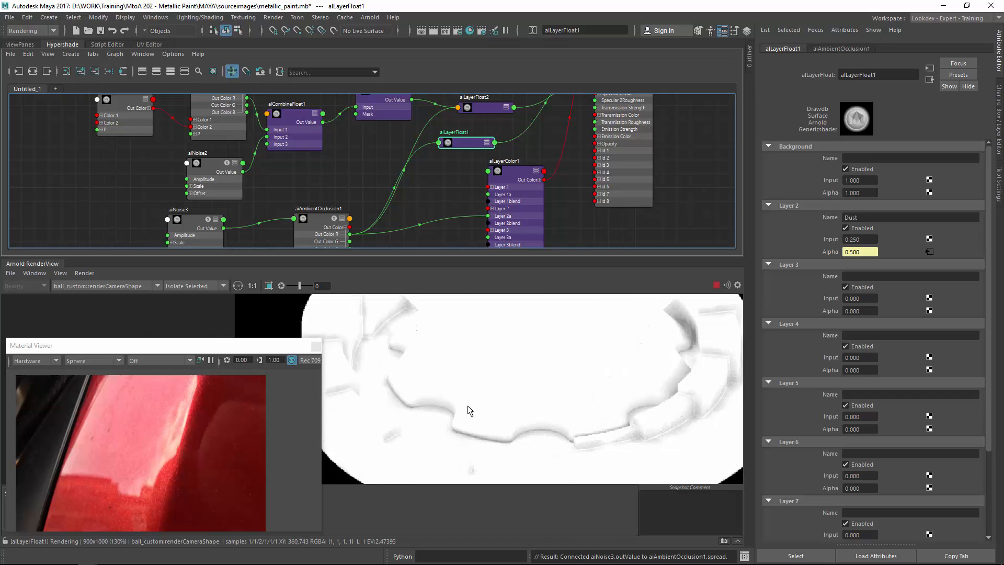
right_click_drag(415, 421, 600, 381, "alt")
middle_click_drag(601, 381, 480, 366, "alt")
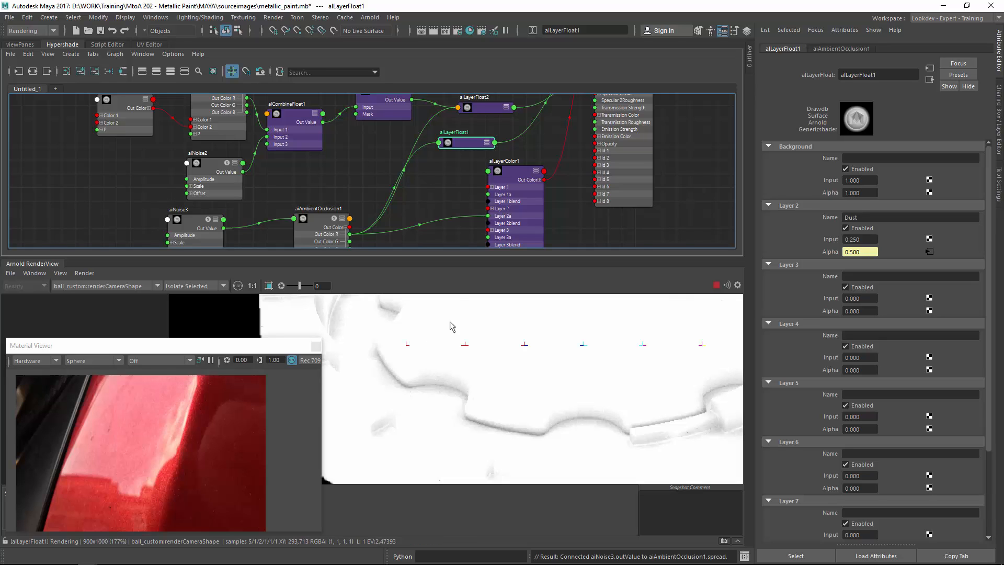
Inspect the isolated alLayerFloat2 render in the render region.
middle_click_drag(453, 188, 433, 220, "alt")
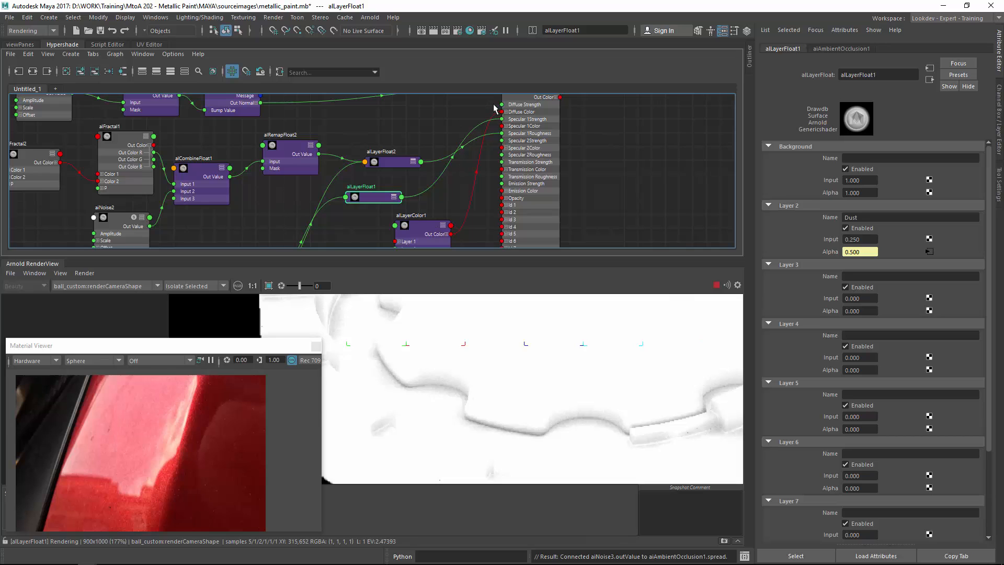
middle_click_drag(407, 168, 463, 137, "alt")
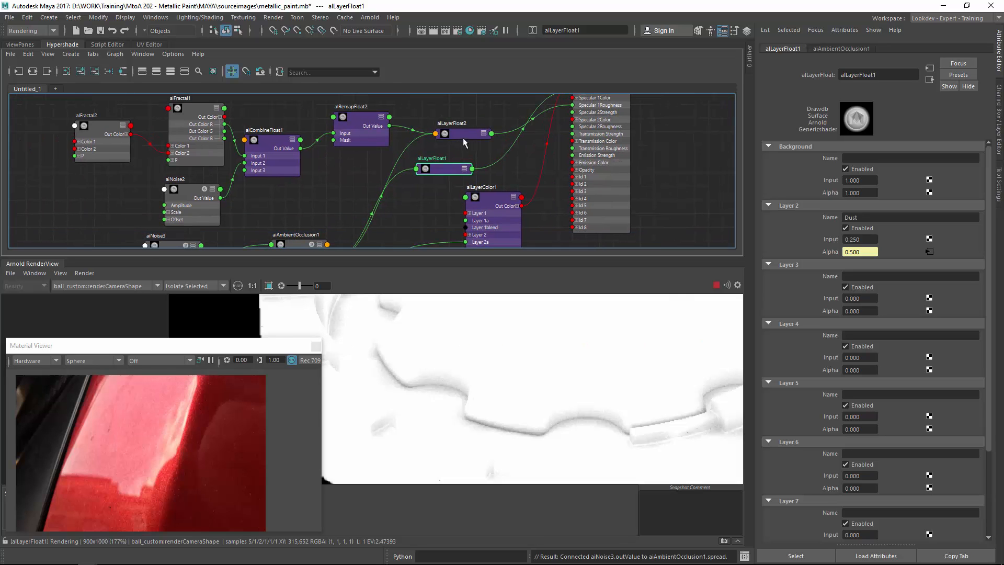
left_click(466, 131)
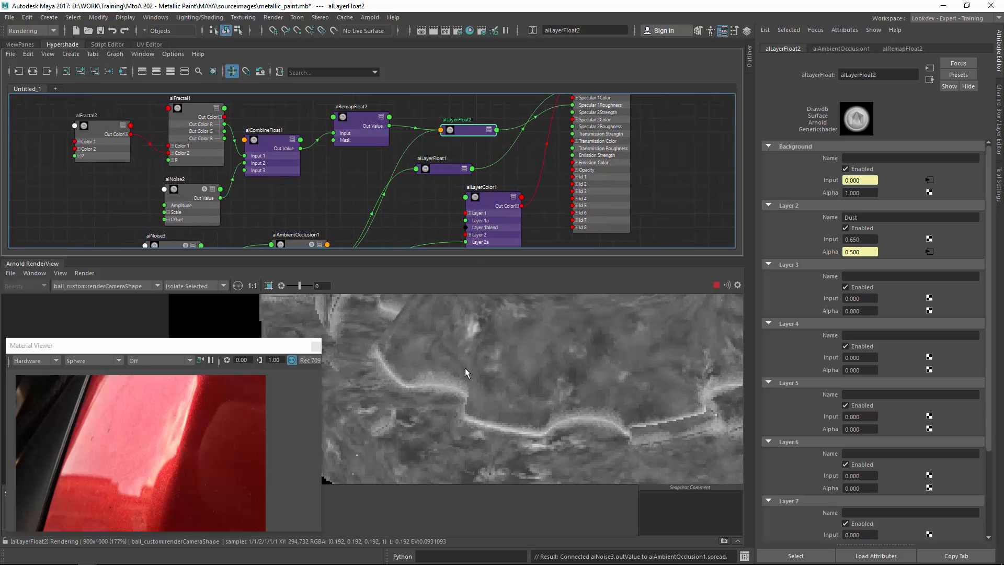
middle_click_drag(464, 370, 349, 364, "alt")
middle_click_drag(547, 353, 404, 343, "alt")
scroll(413, 359, "up", 2)
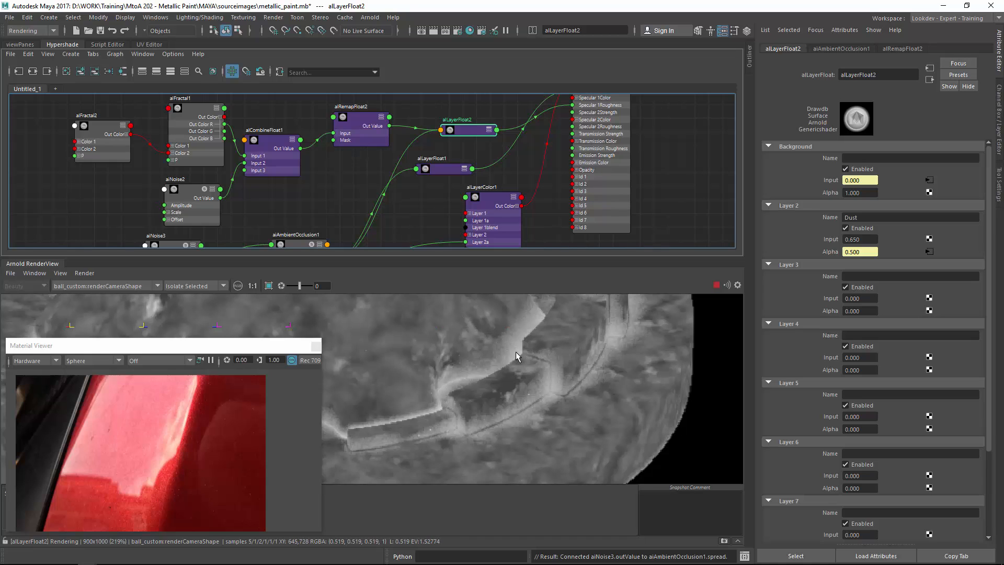
Examine the isolated alLayerFloat2 render more closely across the model's surface.
middle_click_drag(574, 331, 449, 375, "alt")
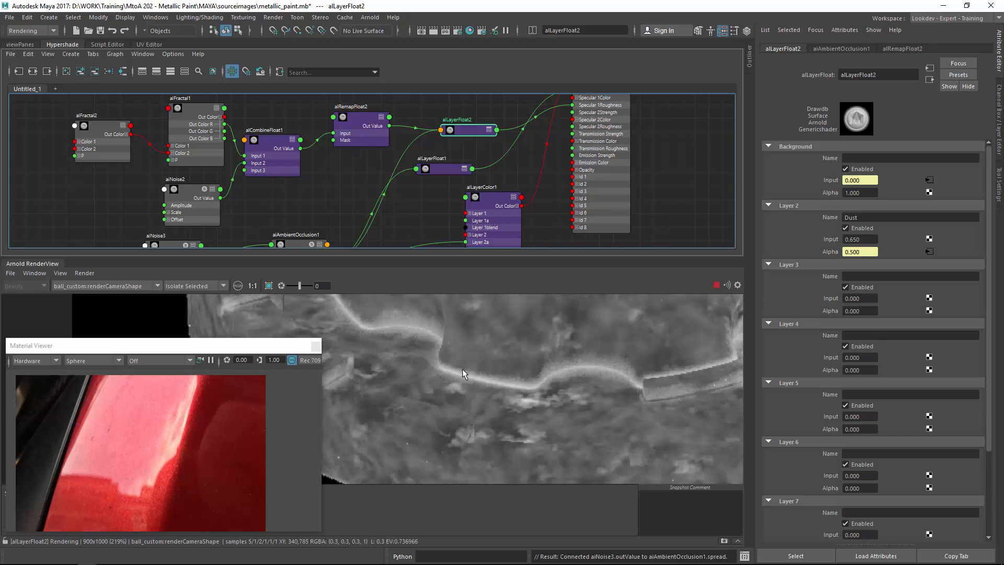
scroll(481, 366, "down", 3)
scroll(479, 366, "up", 2)
middle_click_drag(479, 366, 426, 492)
scroll(465, 400, "down", 2)
scroll(491, 380, "down", 1)
middle_click_drag(557, 474, 549, 384)
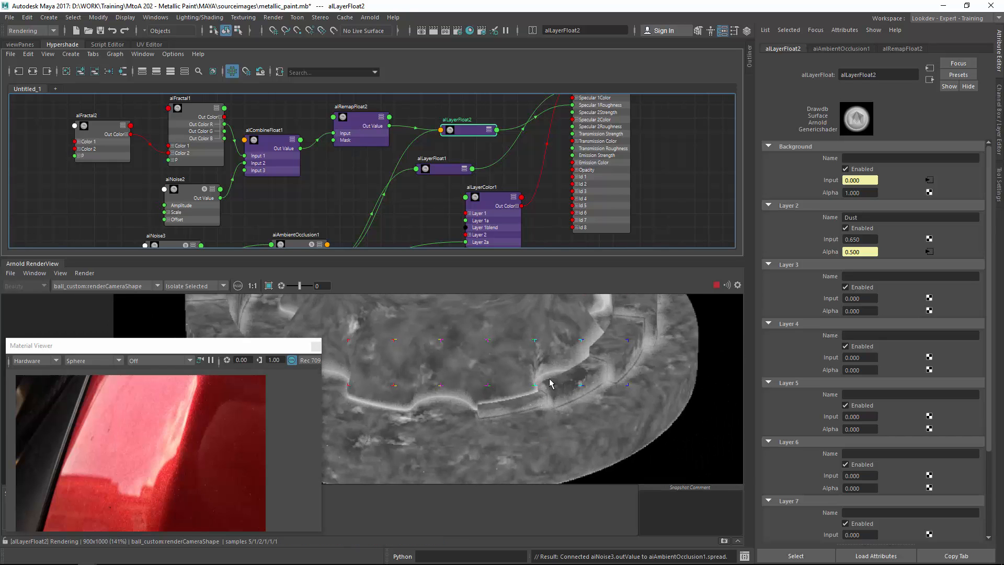
scroll(547, 383, "up", 1)
middle_click_drag(500, 168, 511, 103, "alt")
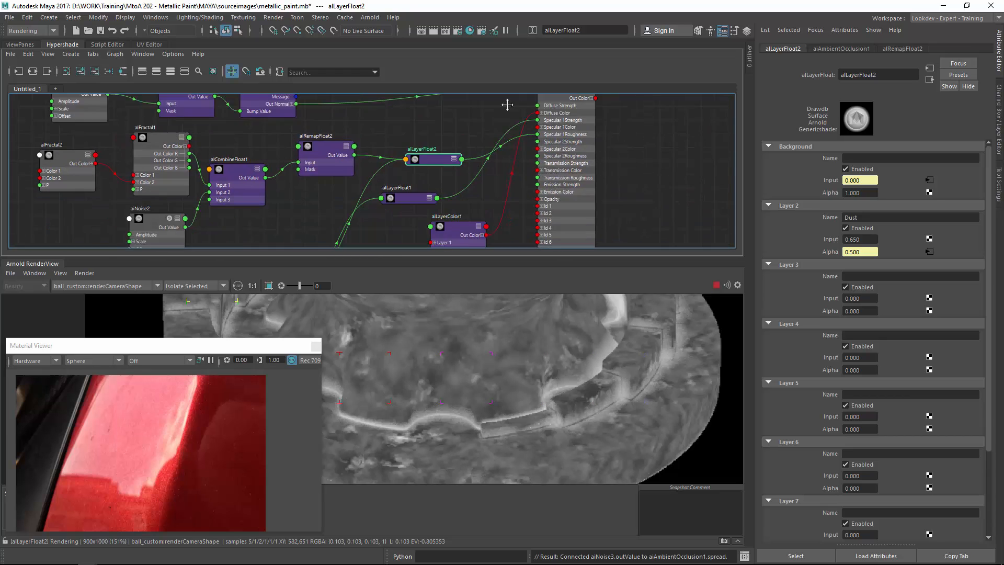
Select alLayerColor1 and inspect its isolated render in the render region.
middle_click_drag(471, 222, 464, 162, "alt")
left_click(464, 171)
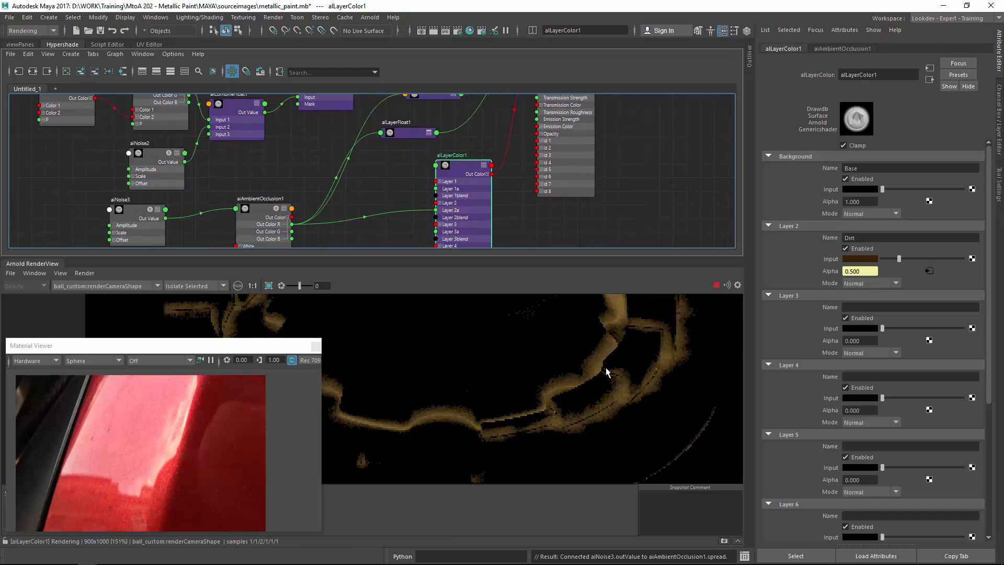
scroll(478, 373, "down", 1)
middle_click_drag(478, 373, 549, 382)
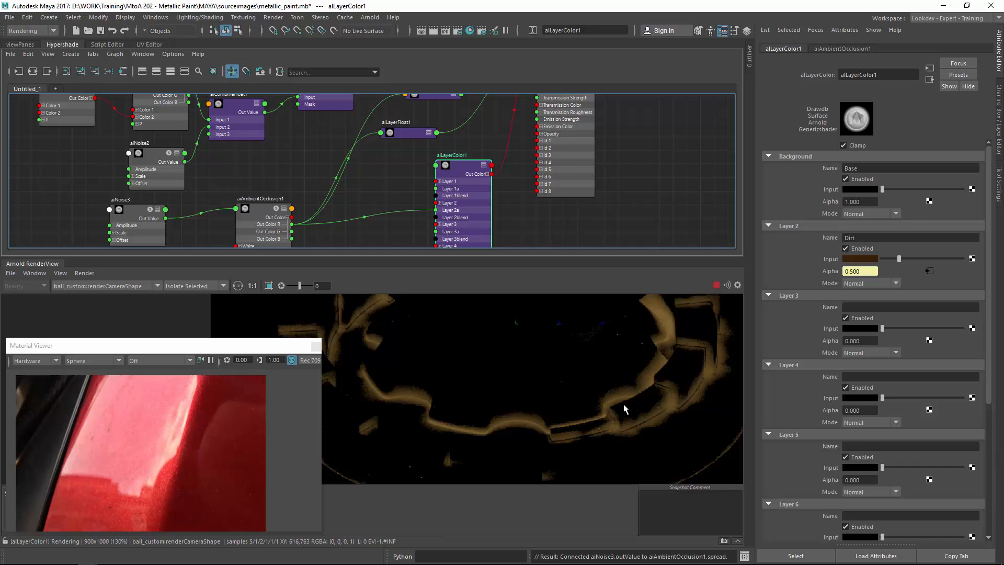
middle_click_drag(590, 334, 531, 473)
mouse_move(510, 301)
middle_mouse_down()
mouse_move(513, 386)
mouse_move(526, 383)
mouse_move(502, 238)
middle_mouse_up()
middle_click_drag(546, 408, 477, 366)
scroll(545, 380, "up", 1)
middle_click_drag(546, 381, 499, 378)
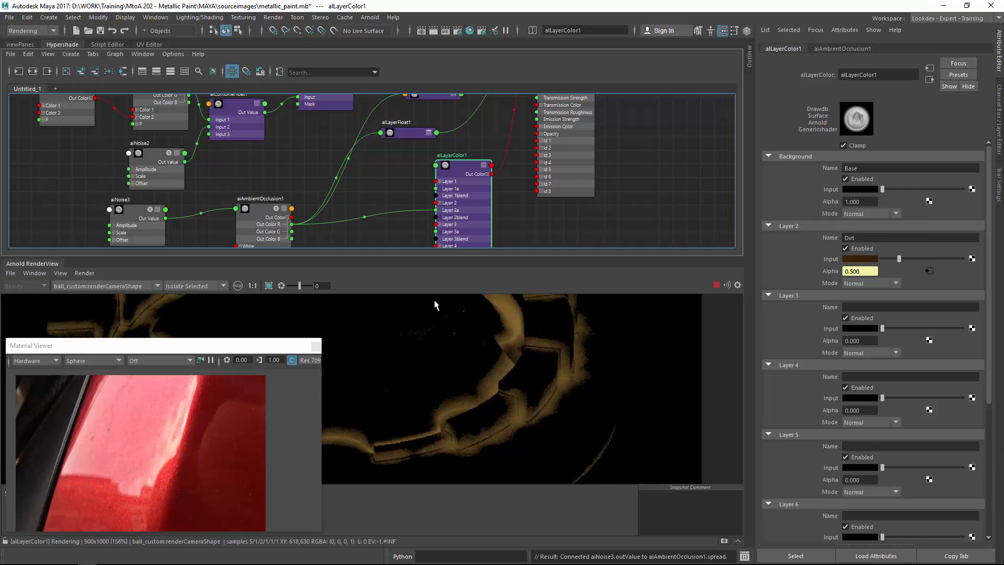
Switch the render view back to full Shading and draw a render region over the model's detail.
left_click(228, 285)
left_click(194, 293)
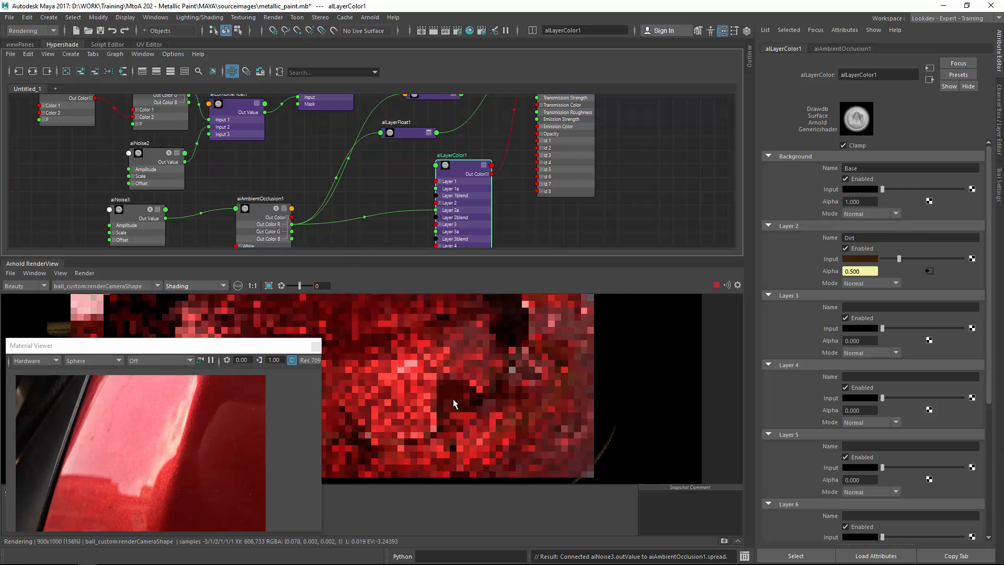
left_click_drag(390, 325, 590, 438)
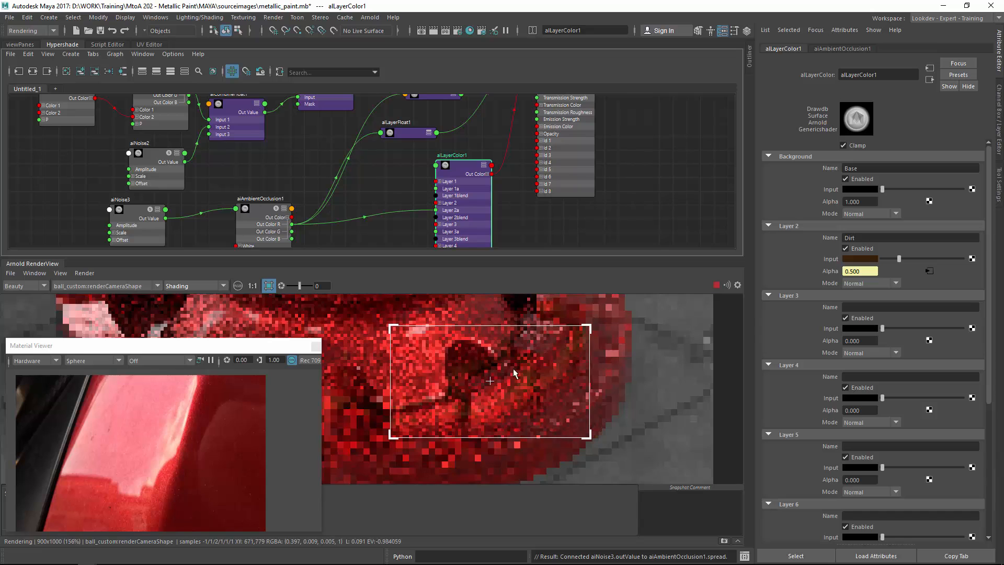
scroll(523, 395, "up", 2)
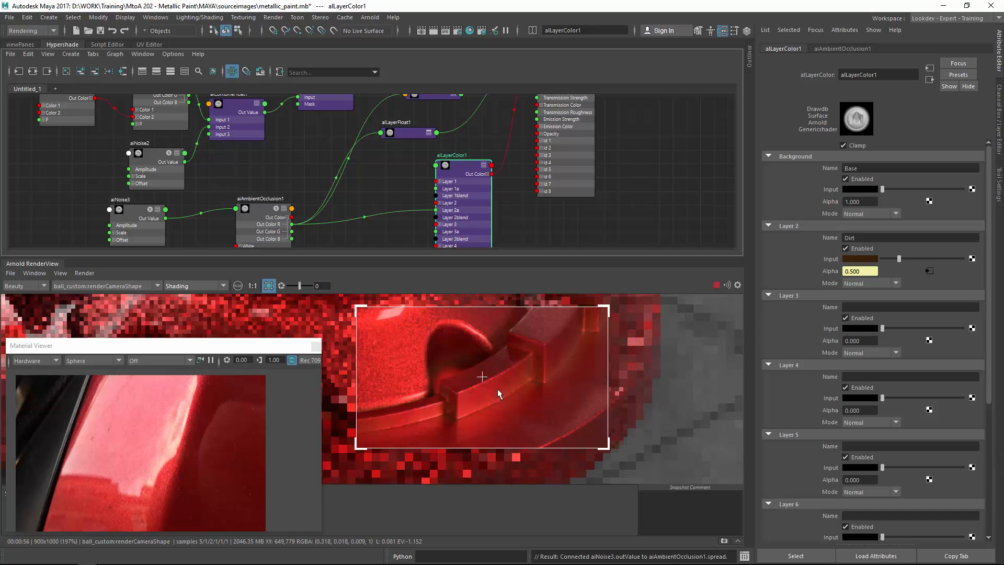
middle_click_drag(473, 398, 449, 381)
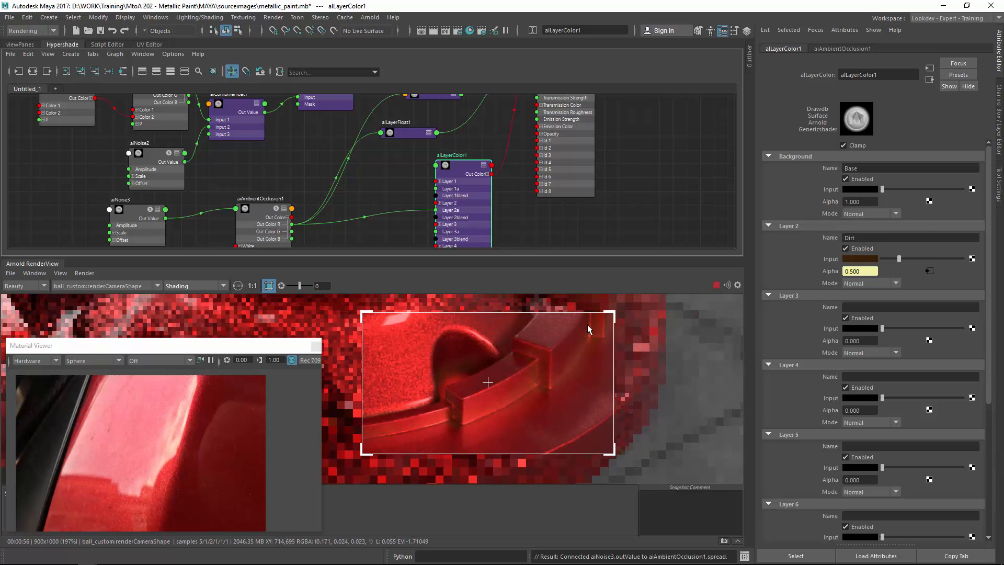
middle_click_drag(554, 349, 524, 394)
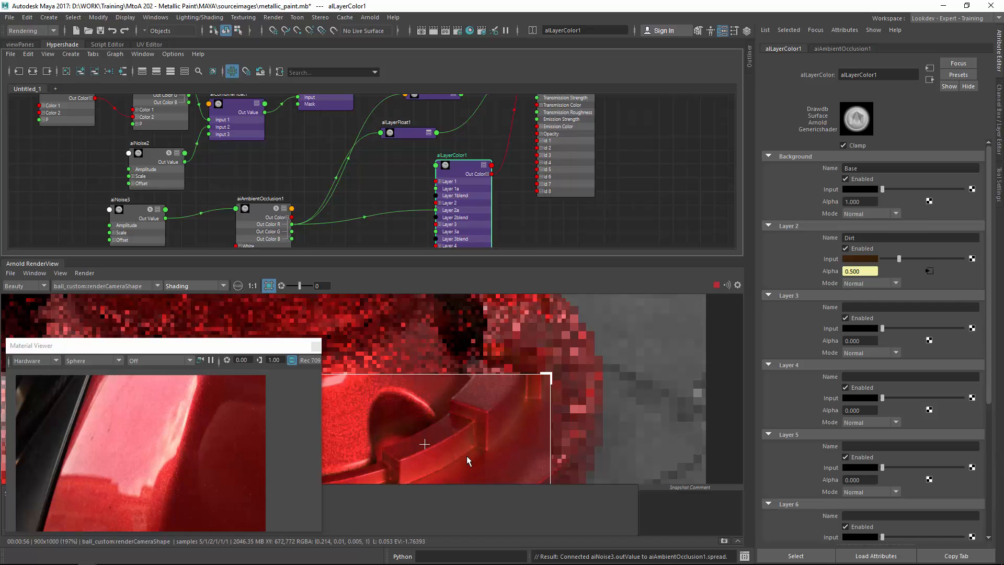
middle_click_drag(424, 442, 505, 384)
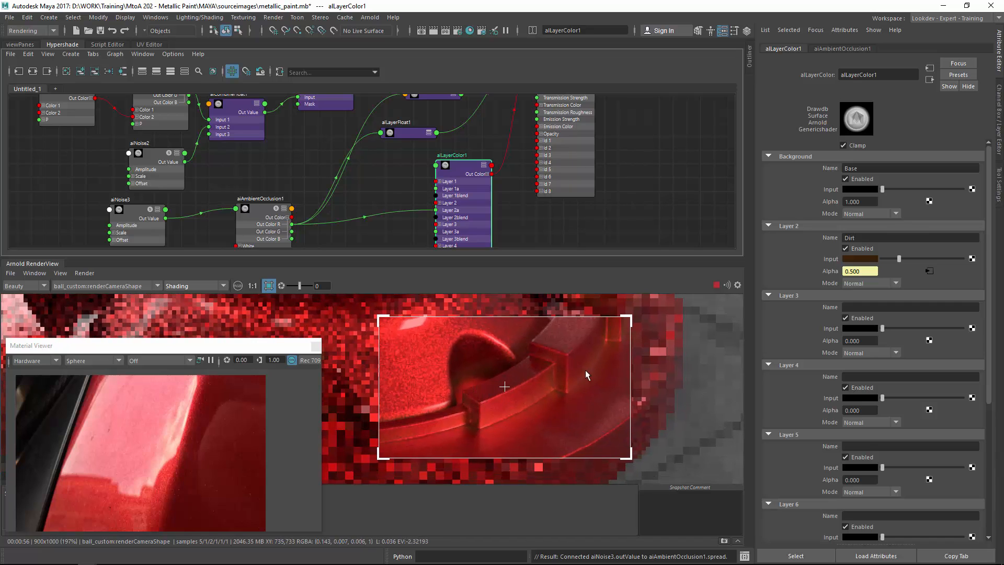
Lighten the Dirt layer color of alLayerColor1 to saturation 0.526 and value 0.451.
left_click(863, 258)
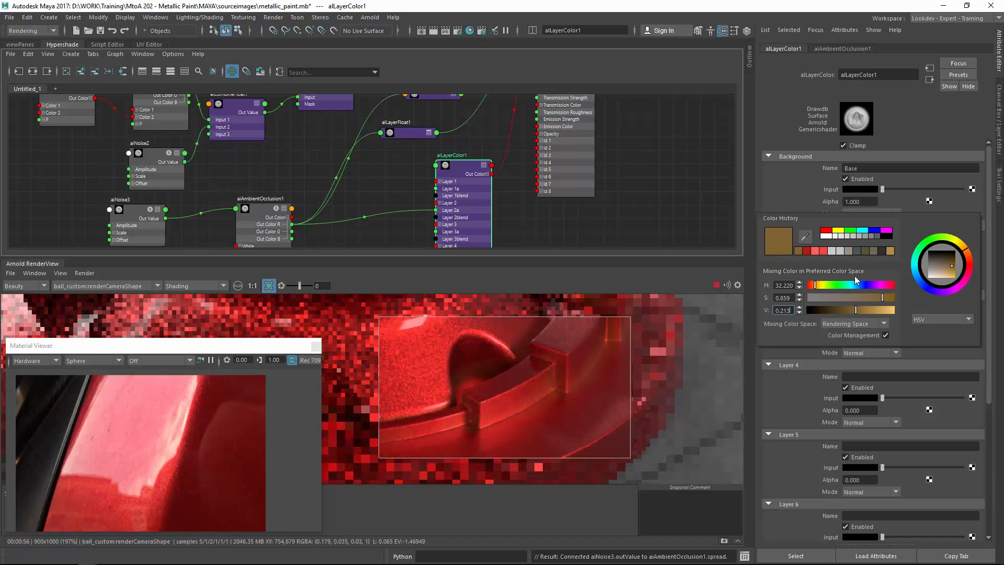
left_click(872, 310)
left_click_drag(865, 300, 855, 301)
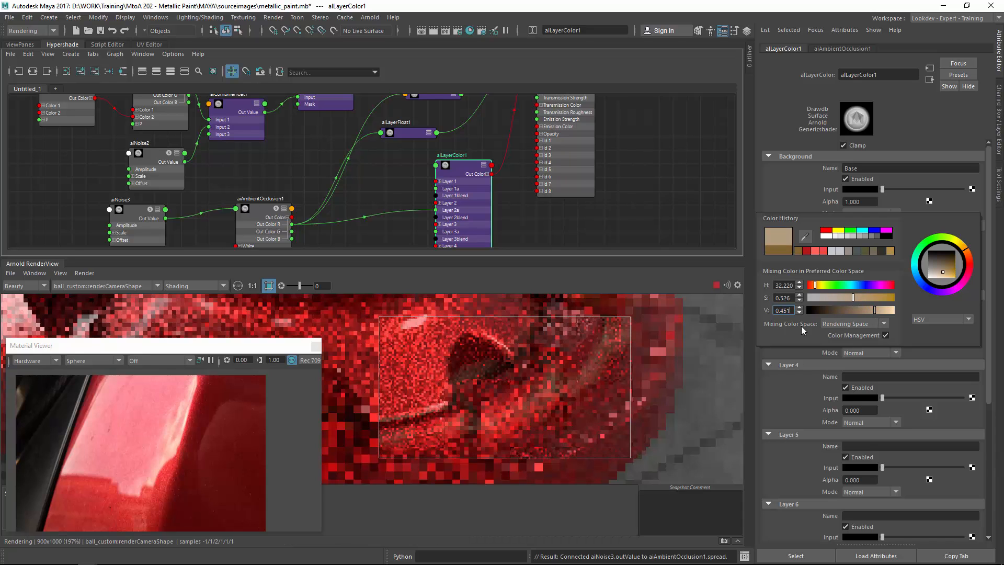
Redraw the render region over another part of the model to check the dust.
scroll(416, 363, "down", 2)
middle_click_drag(334, 315, 466, 398)
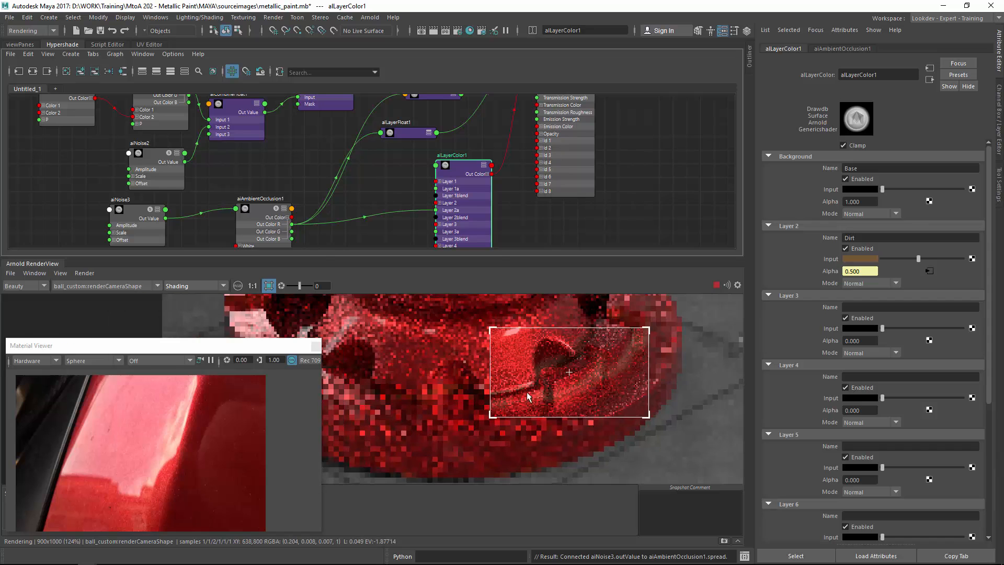
left_click(467, 399)
middle_click_drag(526, 440, 457, 347)
left_click_drag(422, 318, 596, 407)
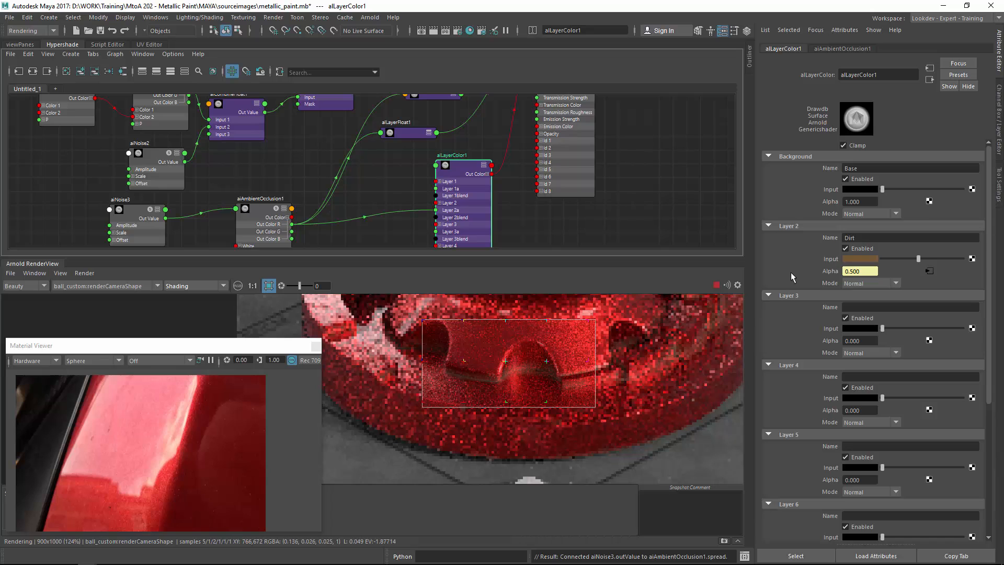
Set aiAmbientOcclusion1's Far Clip to 3.
left_click(261, 212)
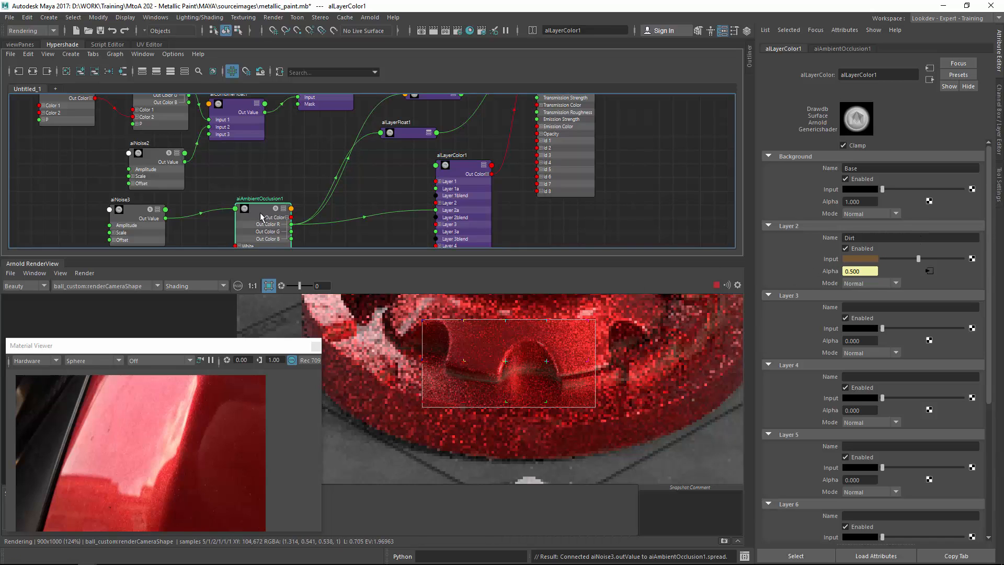
left_click_drag(862, 214, 806, 209)
type("3")
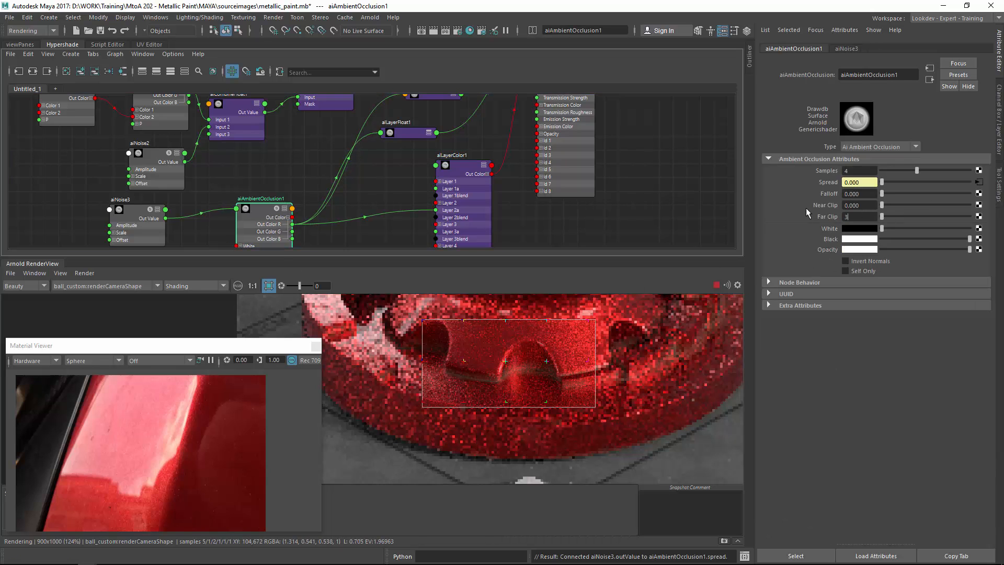
key("Return")
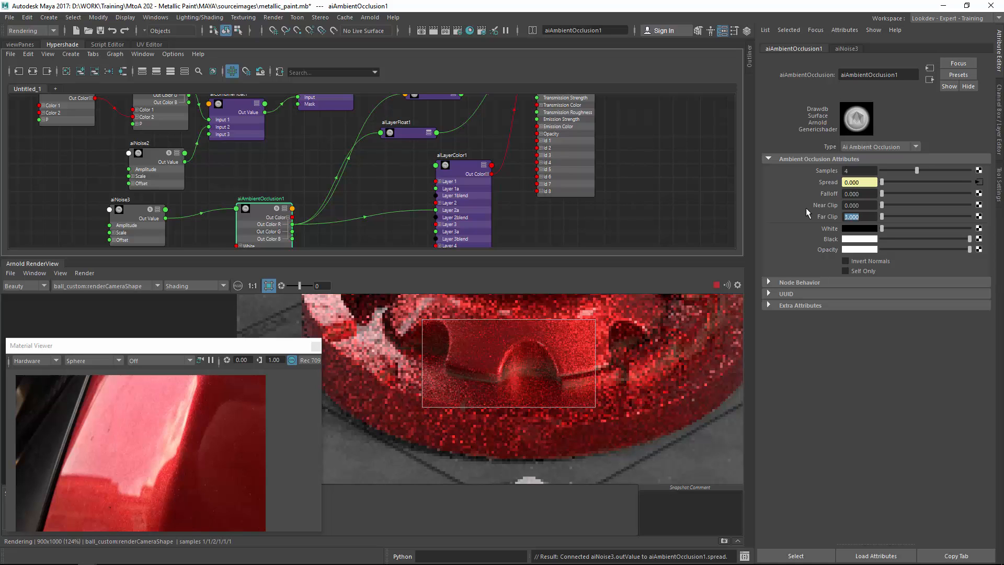
Isolate the ambient occlusion in the render view and set aiAmbientOcclusion1's Far Clip to 4.
left_click(190, 288)
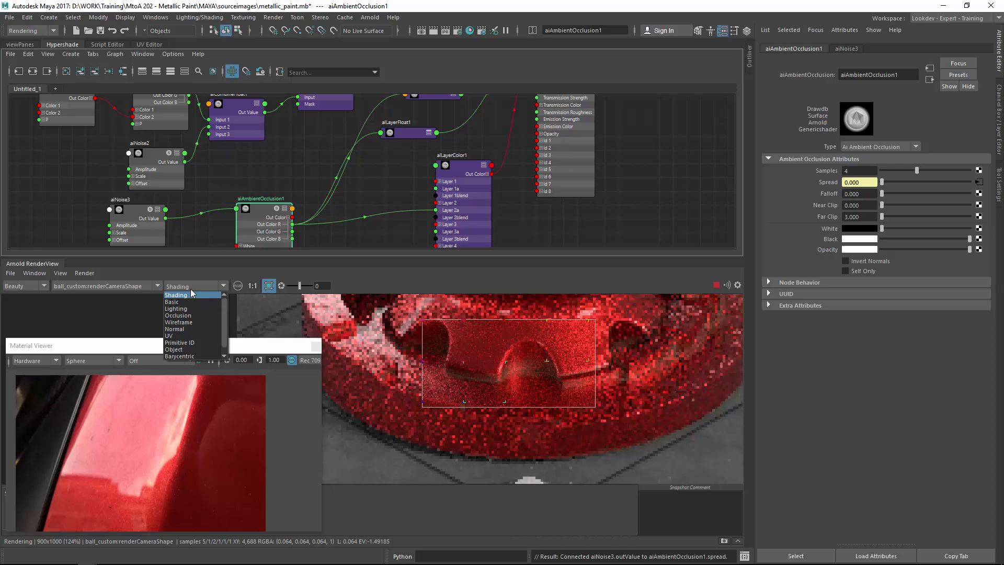
left_click(190, 289)
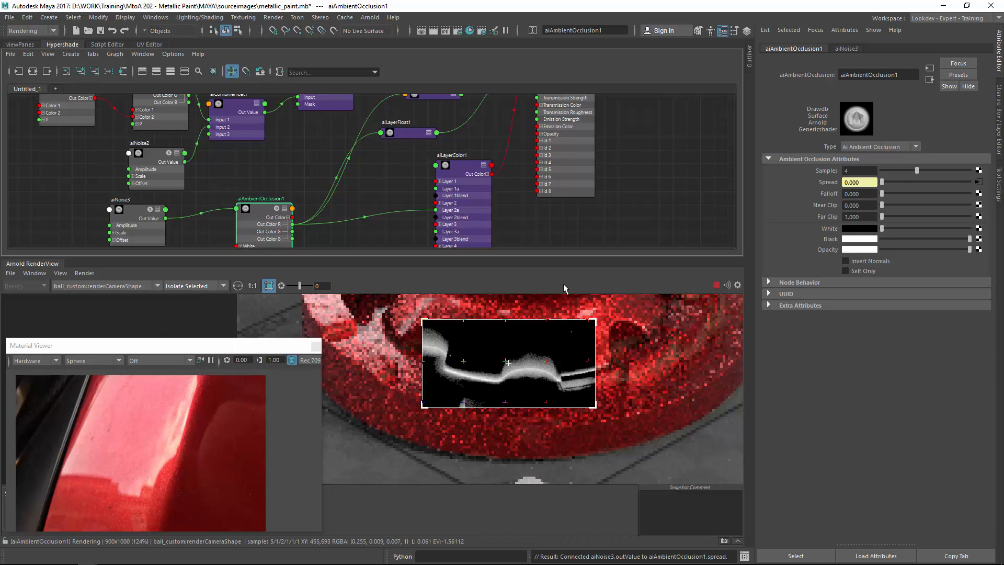
left_click(896, 193)
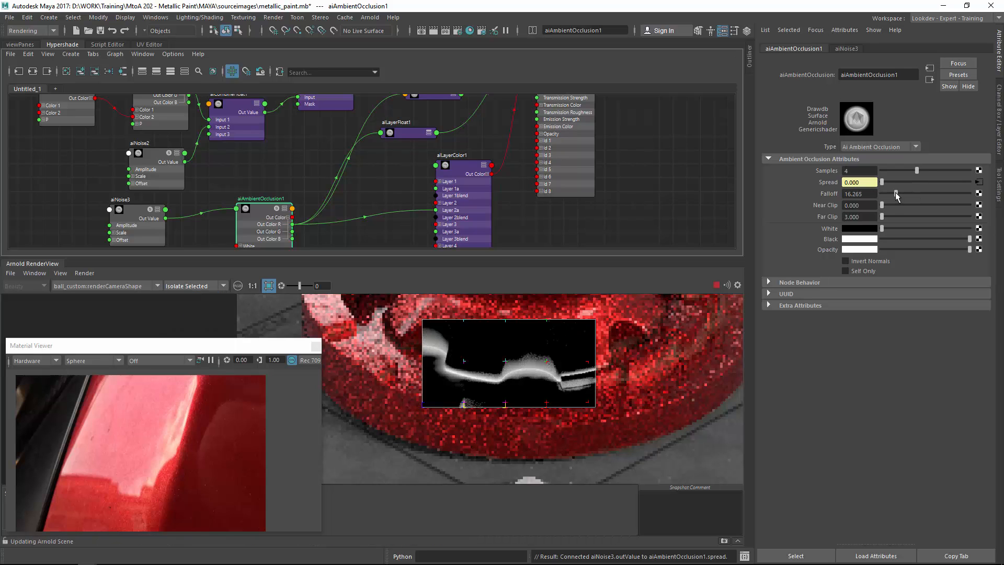
left_click_drag(896, 193, 883, 213)
double_click(872, 216)
type("5")
key("Return")
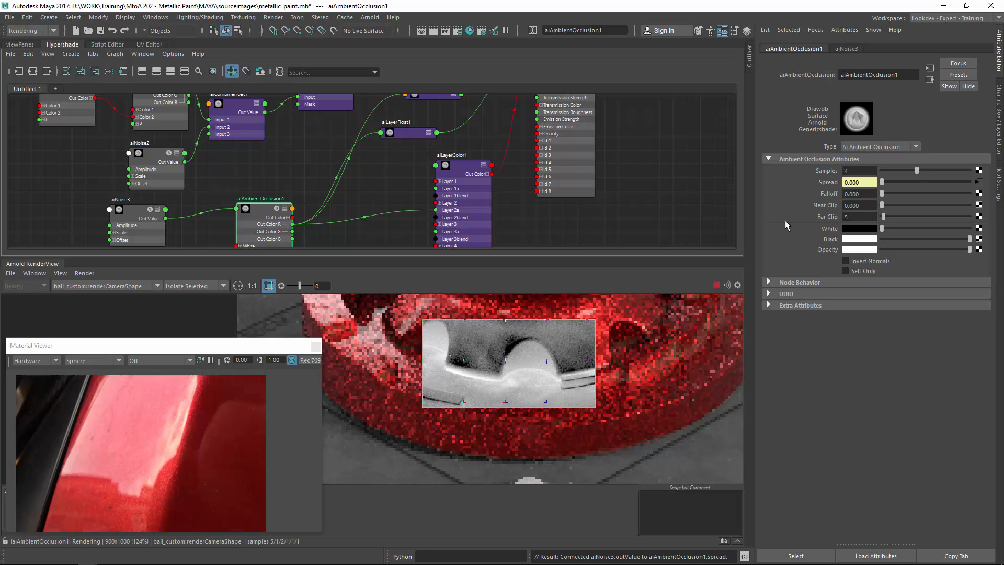
type("2")
key("Return")
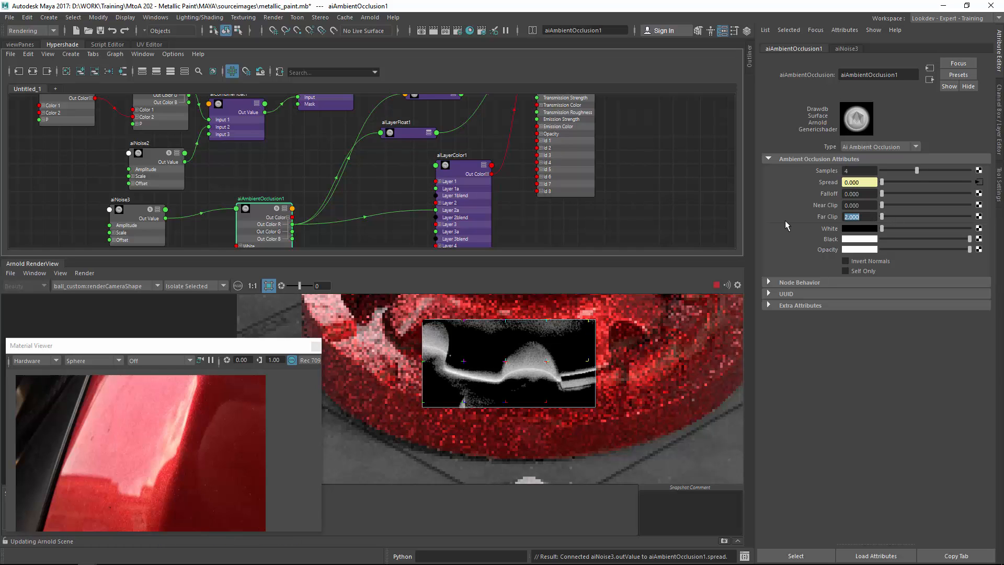
type("4")
key("Return")
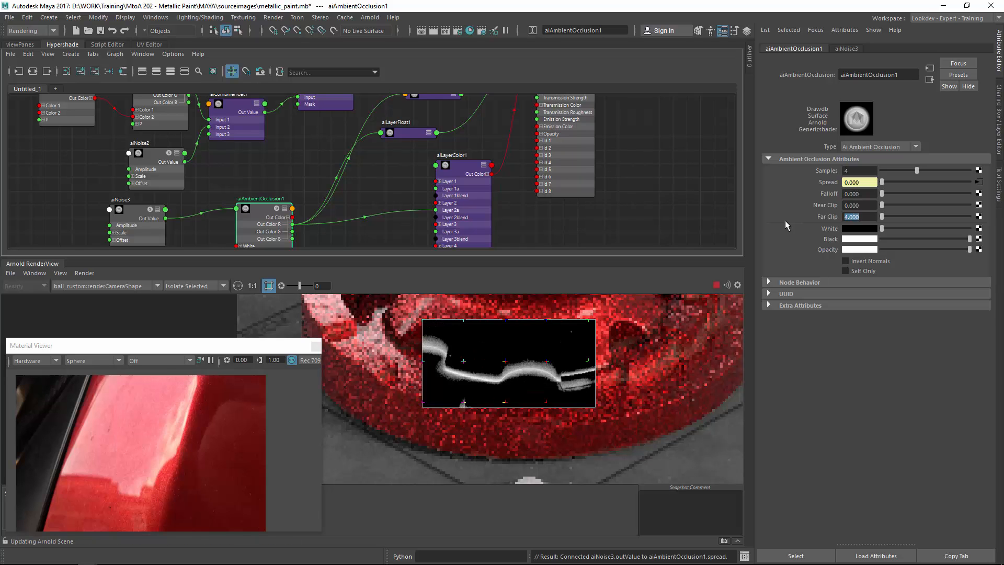
Turn off the render region and examine the whole isolated ambient occlusion render.
middle_click_drag(689, 316, 525, 351, "alt")
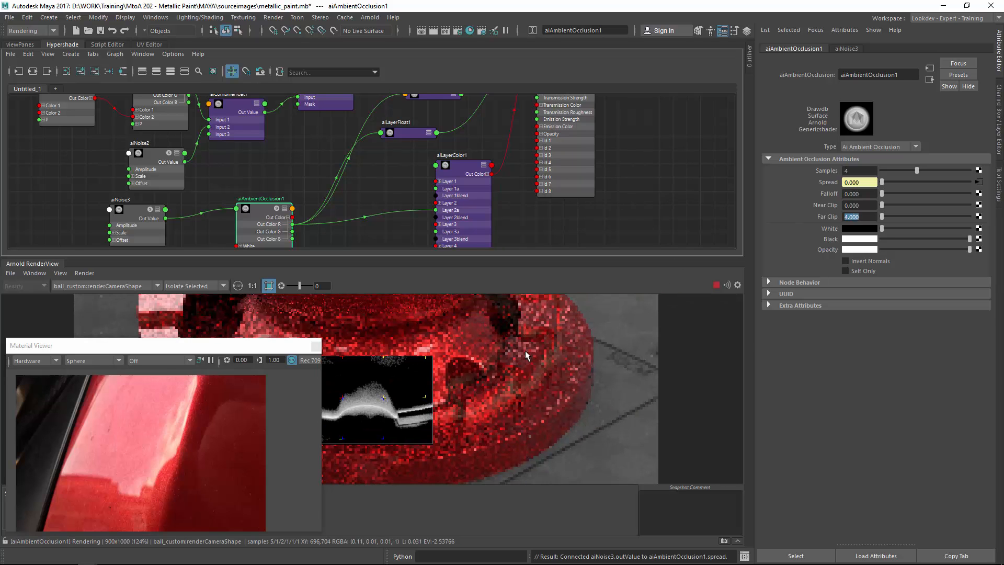
left_click(269, 286)
middle_click_drag(482, 319, 633, 356, "alt")
right_click_drag(633, 355, 469, 337, "alt")
middle_click_drag(469, 337, 460, 383, "alt")
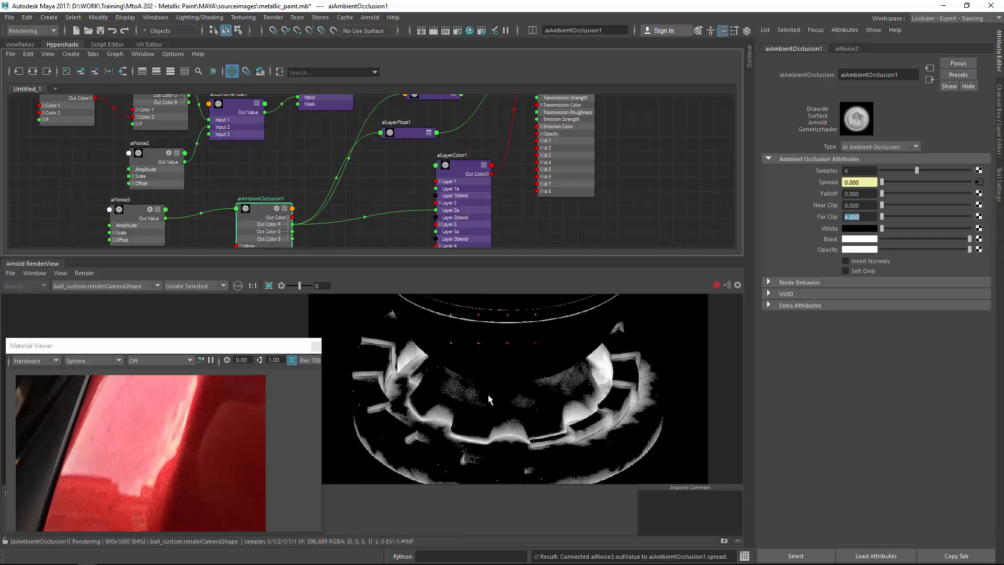
middle_click_drag(500, 414, 498, 397, "alt")
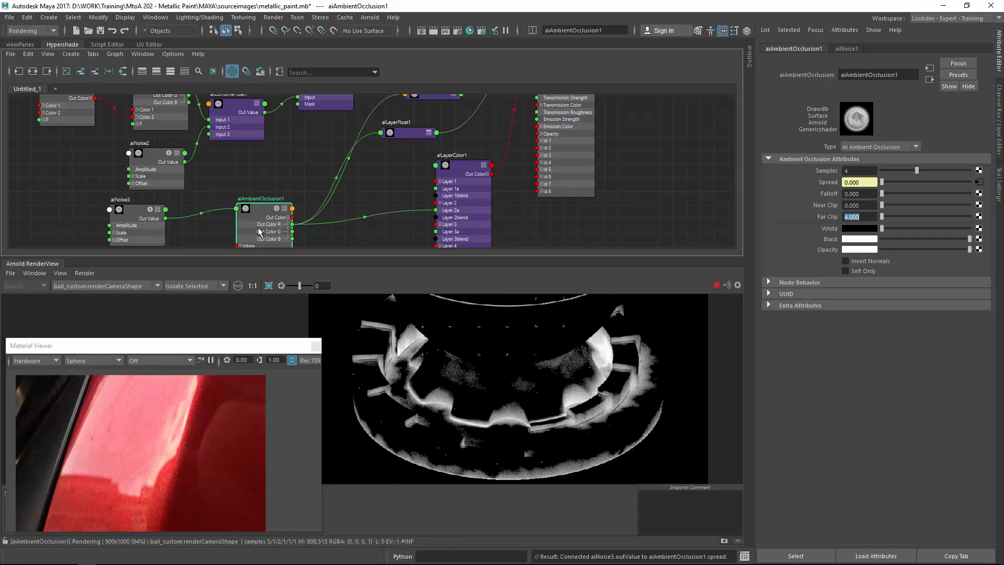
Lower aiNoise3's Amplitude to about 0.61.
middle_click_drag(173, 209, 220, 174, "alt")
left_click(182, 183)
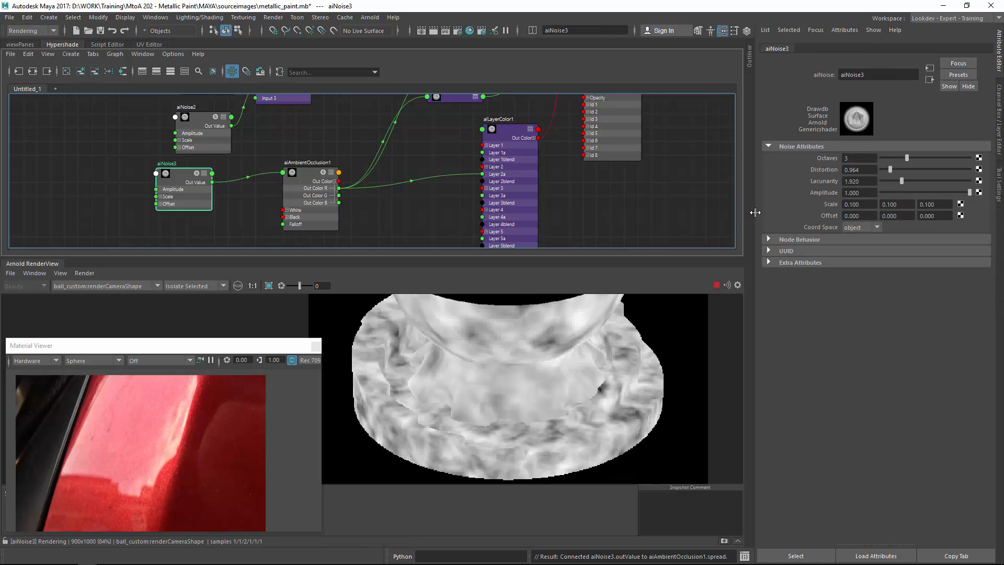
left_click_drag(938, 193, 928, 193)
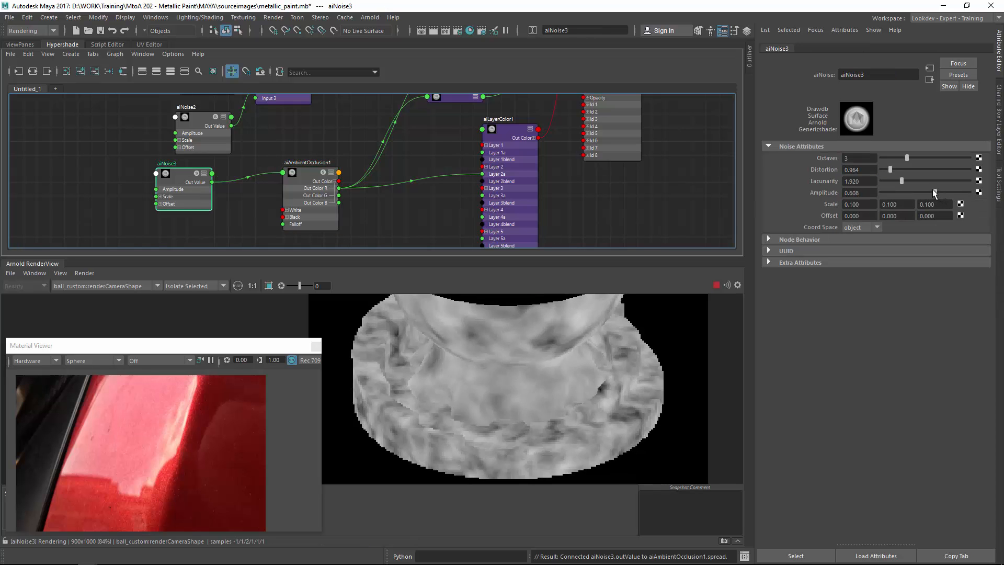
Set aiNoise3's Amplitude back to 1.
left_click(309, 178)
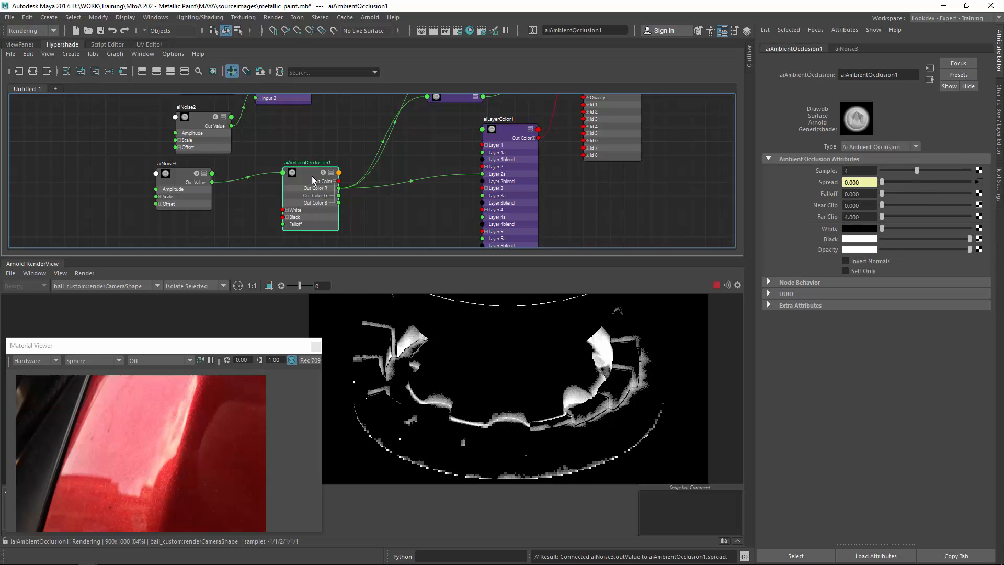
left_click_drag(312, 176, 311, 187)
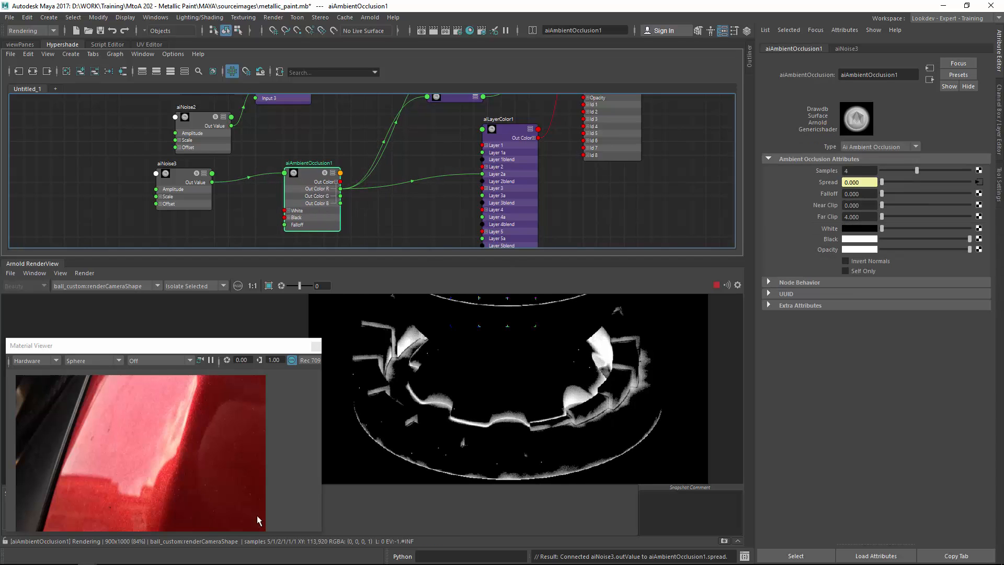
left_click_drag(124, 347, 115, 316)
left_click(6, 542)
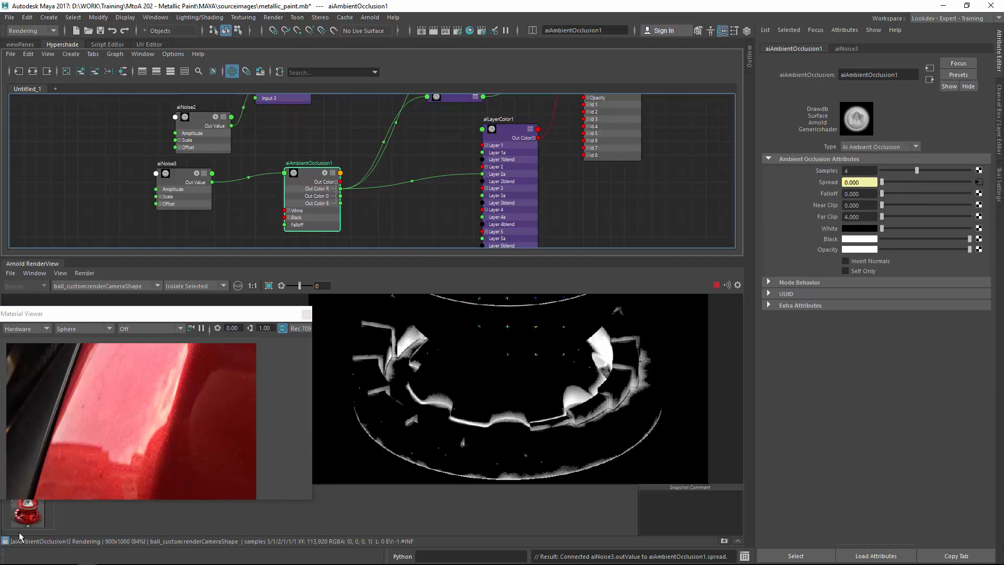
left_click(188, 201)
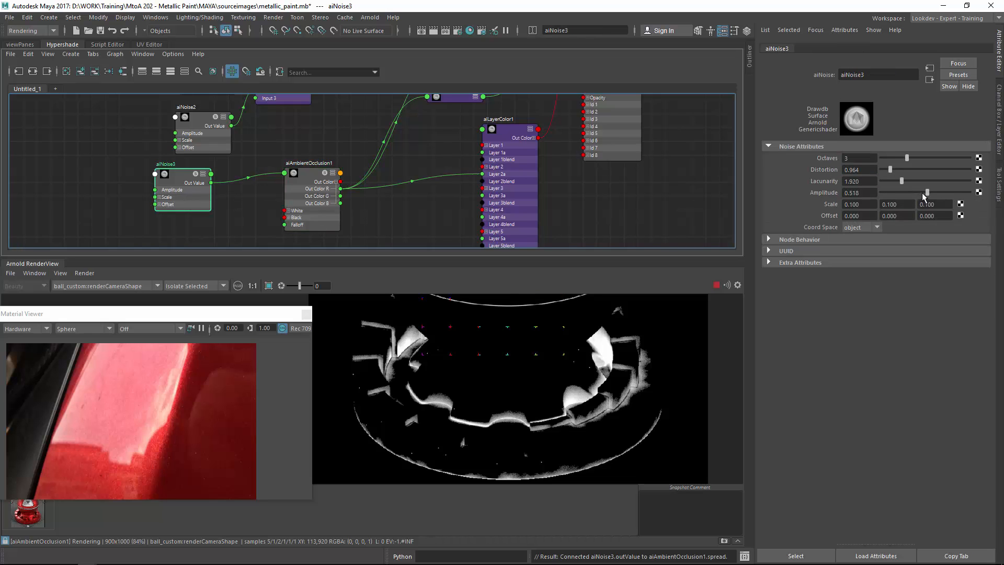
left_click_drag(925, 196, 988, 198)
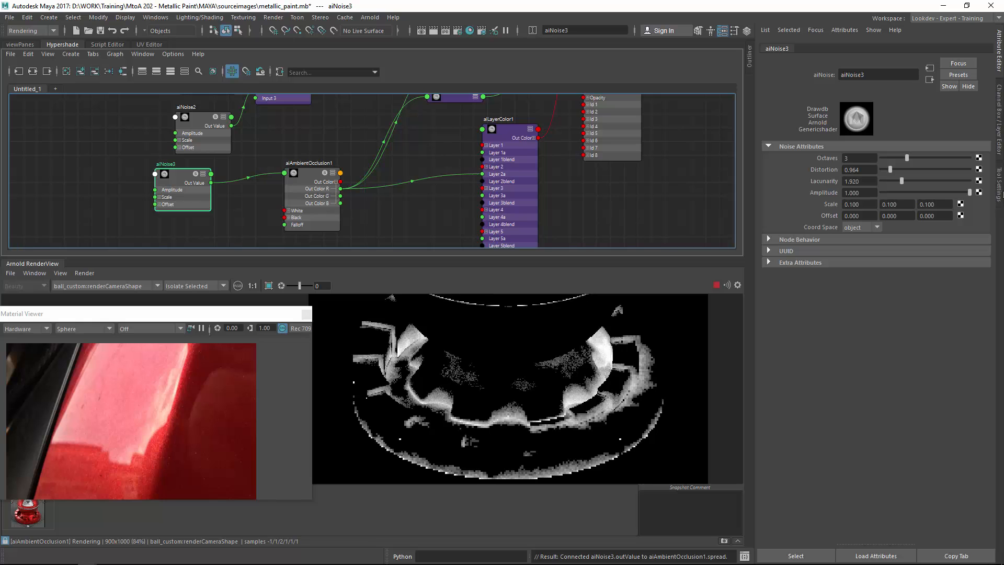
Lower aiNoise3's Amplitude to about 0.81.
left_click_drag(970, 192, 953, 193)
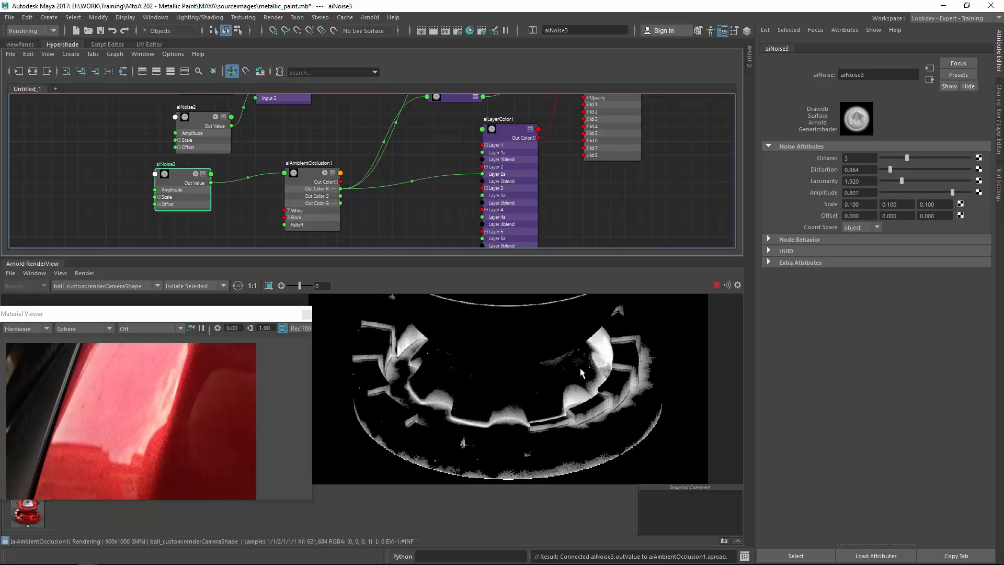
mouse_move(9, 558)
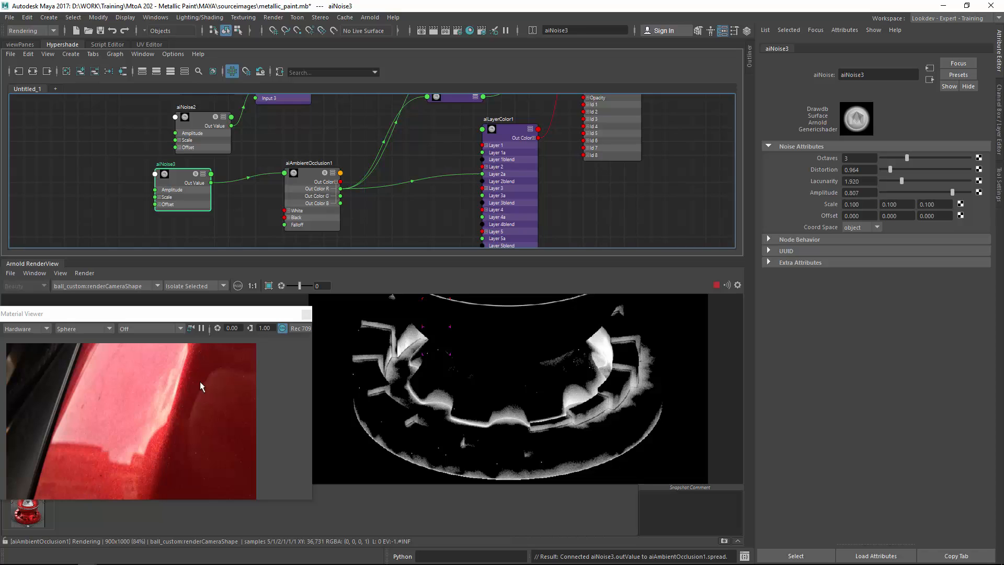
left_click(587, 192)
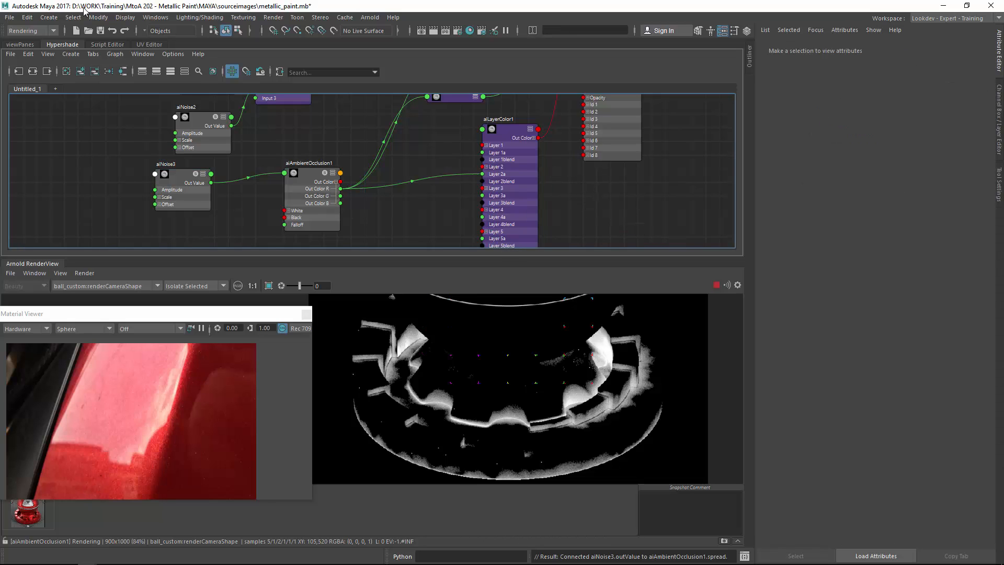
Isolate aiFractal2 and then aiNoise1 in the render view to examine their patterns.
left_click(101, 31)
middle_click_drag(200, 197, 282, 312, "alt")
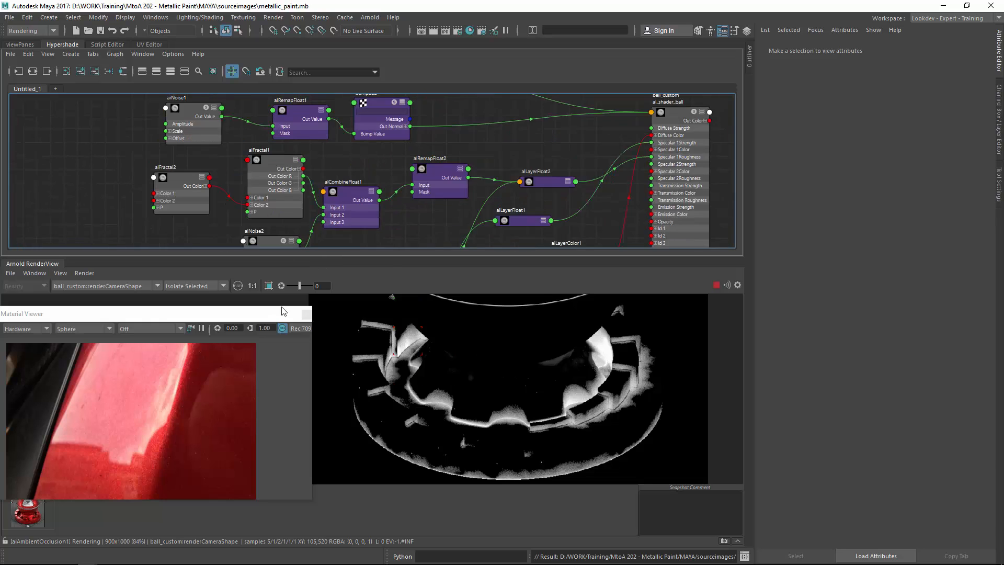
right_click_drag(288, 225, 196, 199, "alt")
left_click(197, 203)
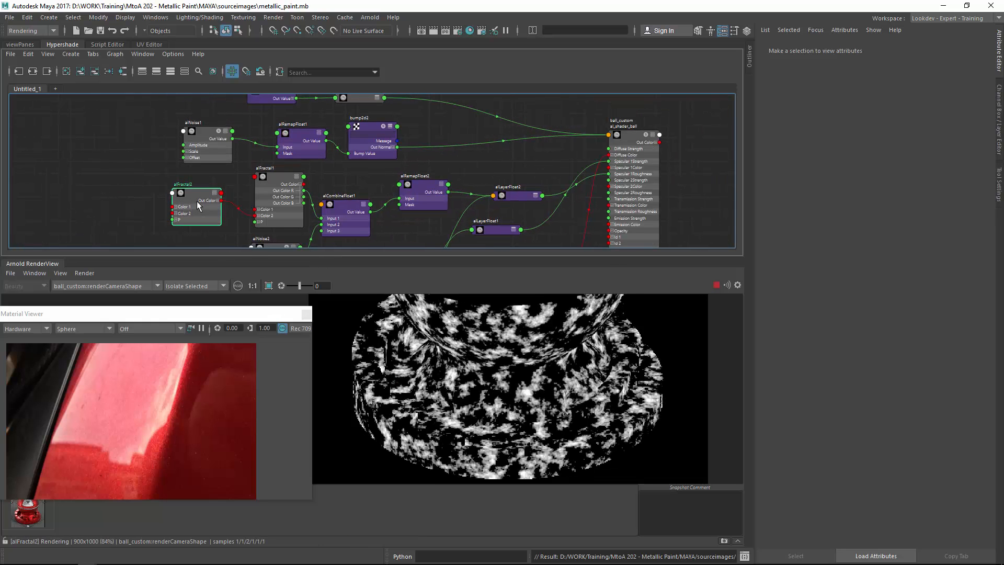
scroll(442, 359, "down", 2)
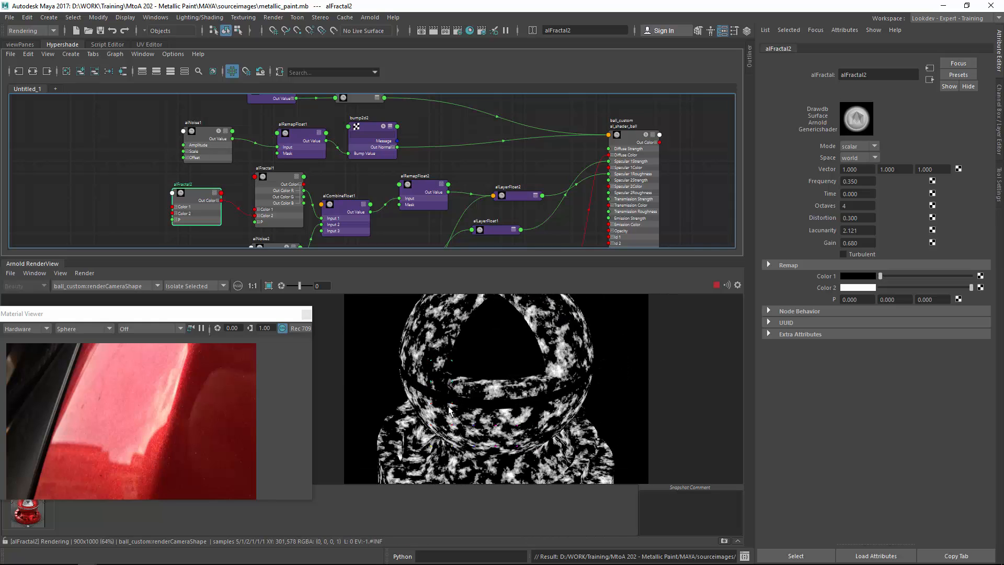
middle_click_drag(436, 414, 429, 356)
left_click(208, 134)
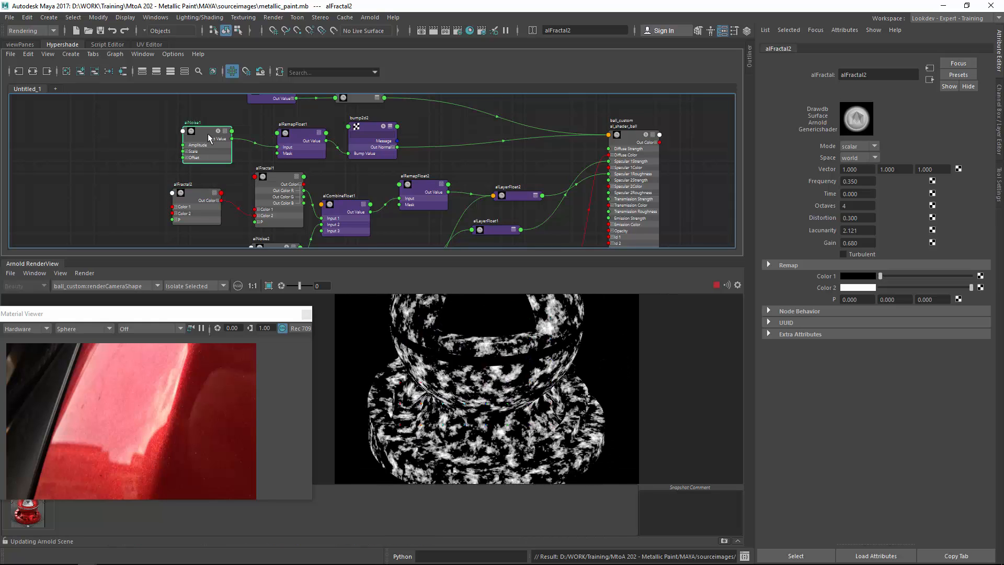
middle_click_drag(431, 166, 316, 137, "alt")
middle_click_drag(444, 189, 415, 114, "alt")
left_click(720, 189)
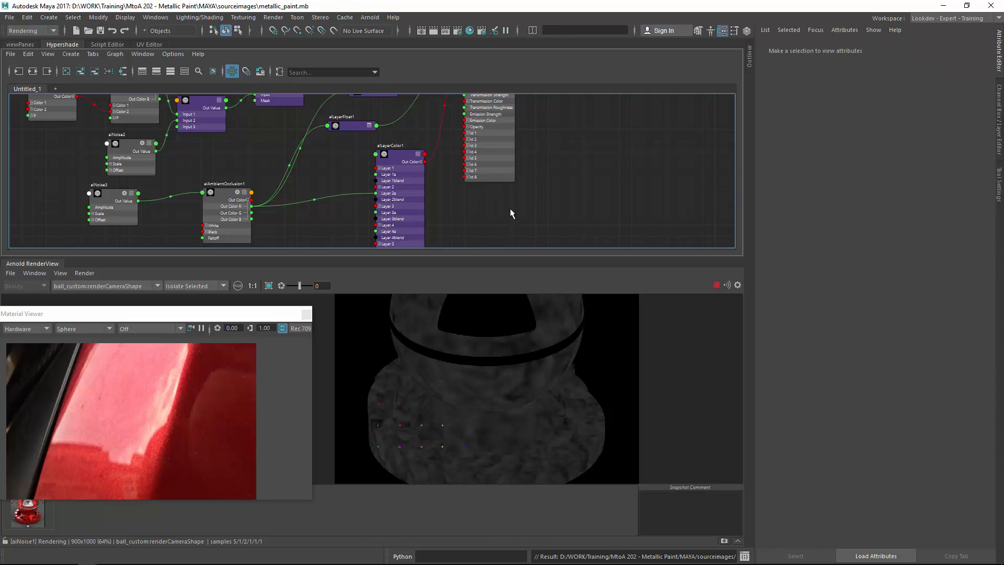
Pan and zoom around the car paint reference photo in the Material Viewer to study its flakes.
middle_click_drag(107, 468, 128, 409, "alt")
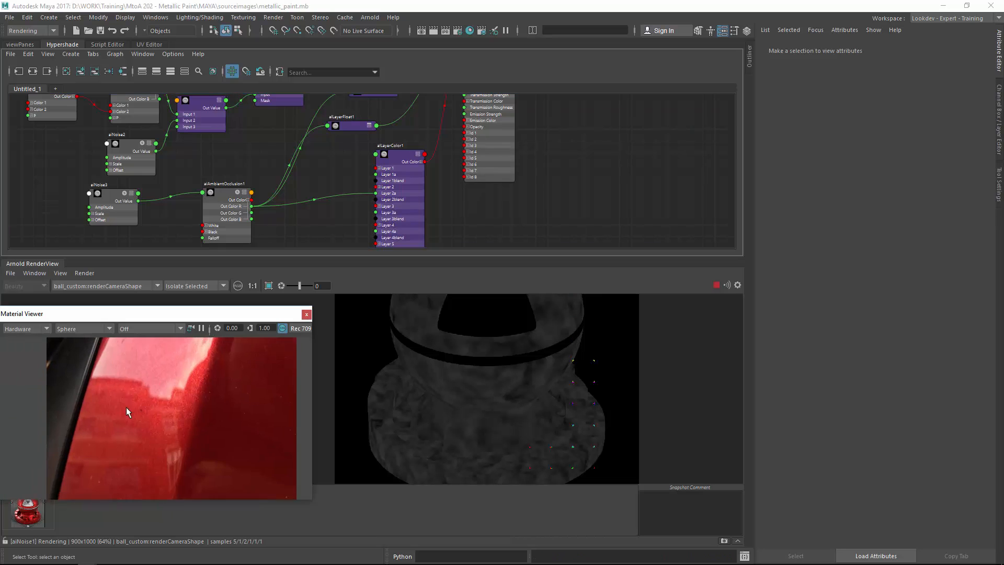
right_click_drag(127, 409, 393, 364, "alt")
right_click_drag(287, 386, 459, 340, "alt")
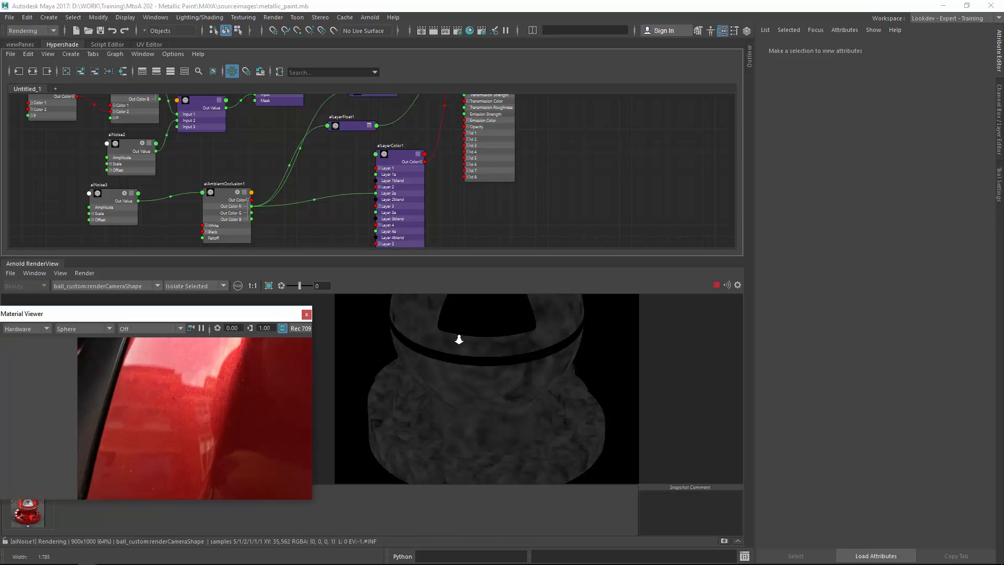
middle_click_drag(241, 400, 213, 417, "alt")
right_click_drag(213, 417, 291, 408, "alt")
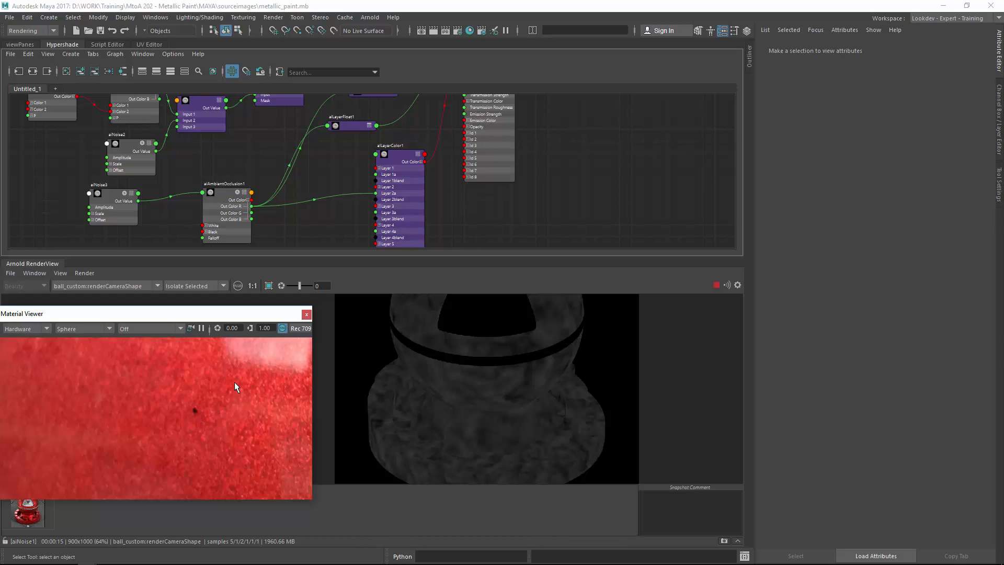
middle_click_drag(234, 382, 190, 478, "alt")
right_click_drag(197, 435, 151, 462, "alt")
right_click_drag(210, 413, 460, 371, "alt")
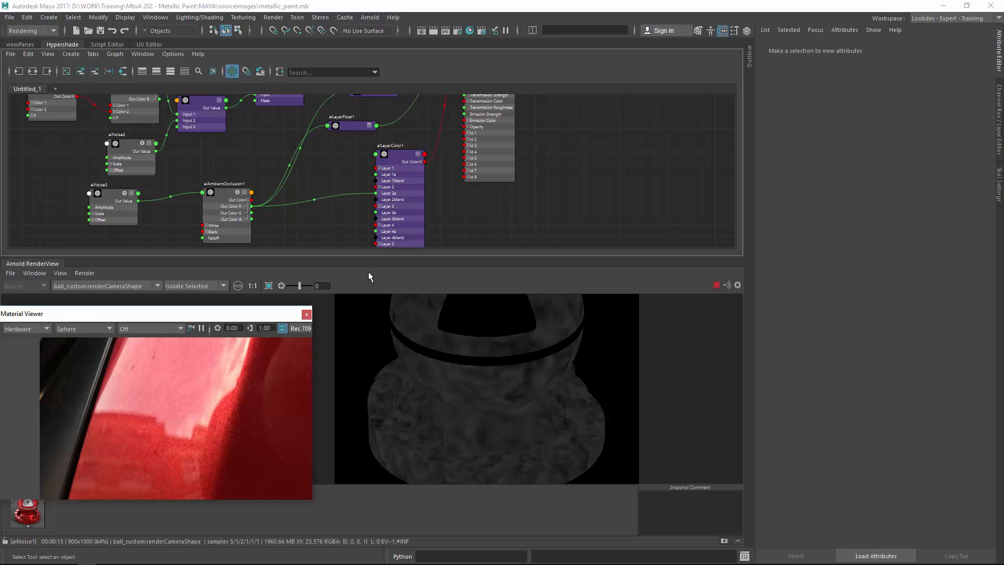
middle_click_drag(450, 218, 558, 227, "alt")
middle_click_drag(468, 128, 577, 218, "alt")
middle_click_drag(303, 127, 306, 189, "alt")
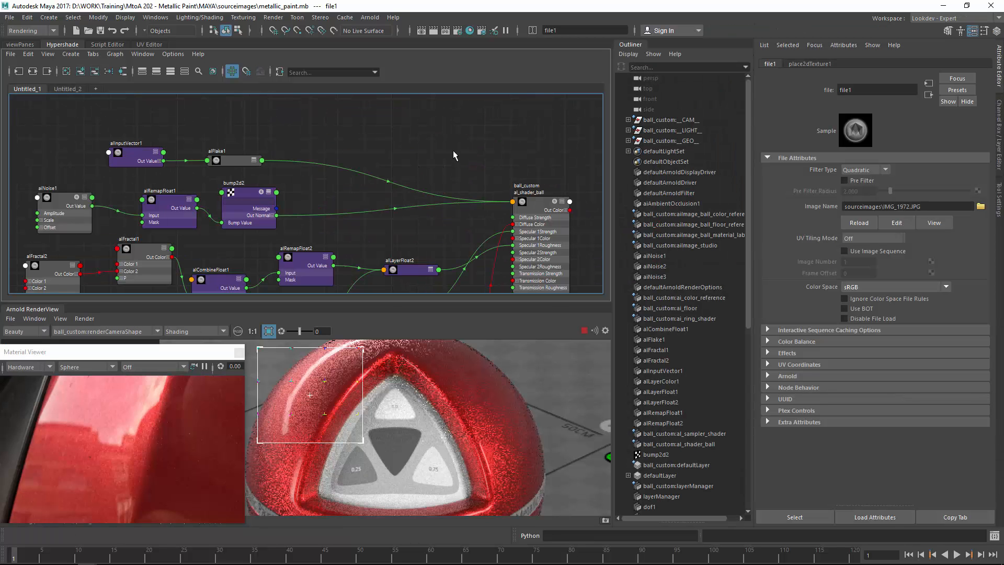
Create a new aiNoise node in the Hypershade graph and place it above the shader.
key("Tab")
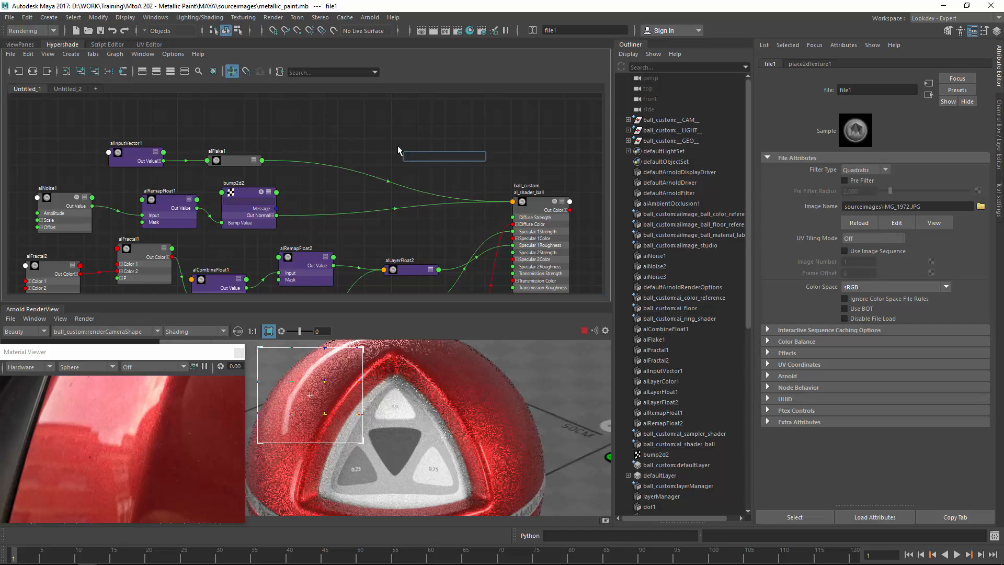
type("ain")
key("Down")
key("Return")
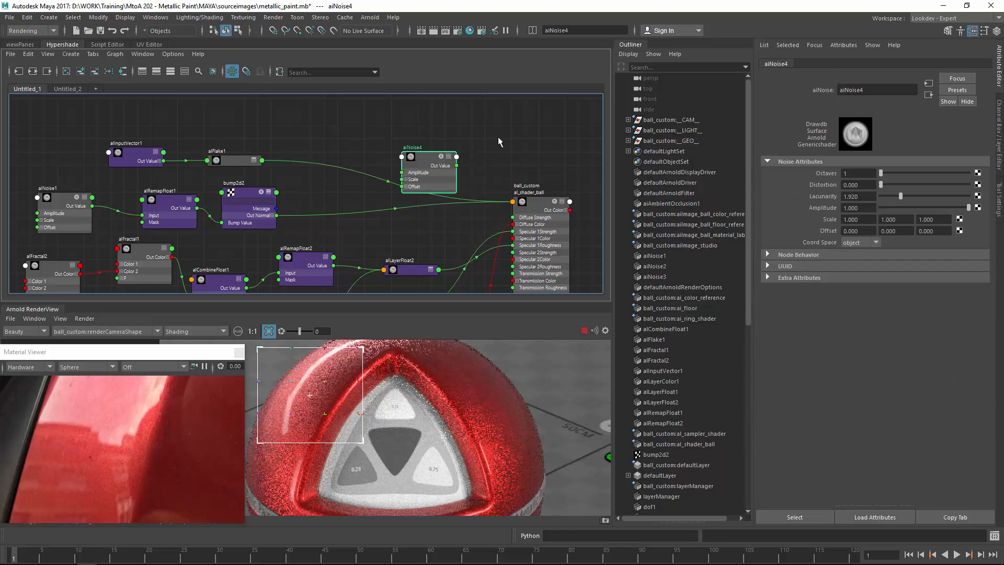
left_click_drag(447, 170, 394, 165)
Create an alRemapFloat node and connect the new aiNoise4's Out Value to its Input.
key("Tab")
type("alrem")
key("Down")
key("Down")
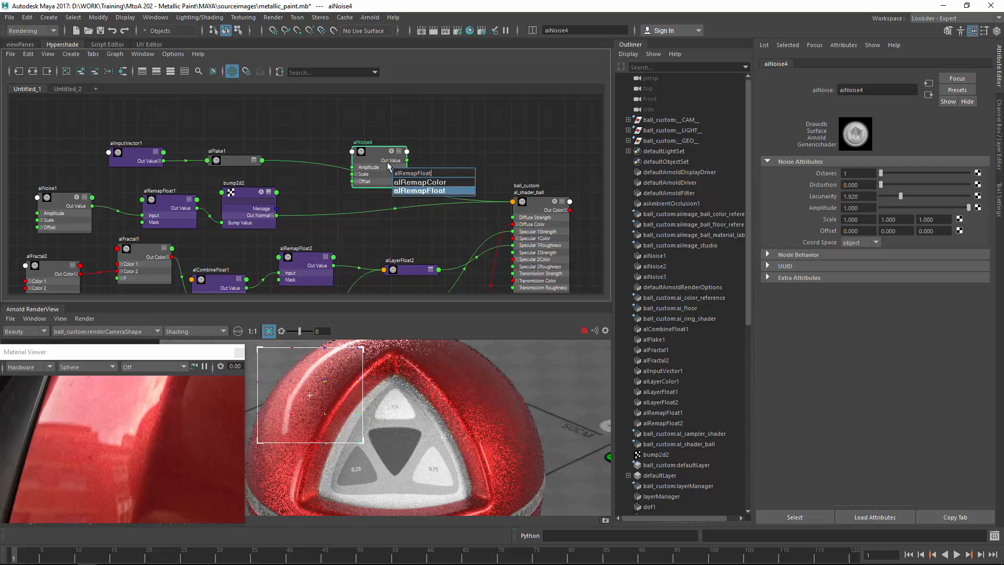
key("Return")
left_click_drag(424, 175, 458, 134)
scroll(381, 176, "up", 3)
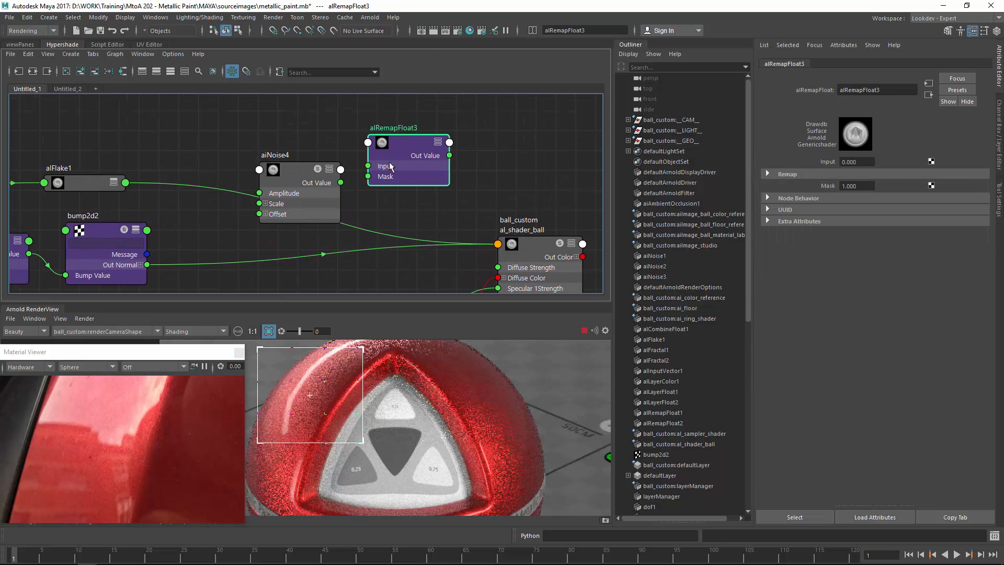
left_click_drag(340, 183, 375, 167)
Connect alRemapFloat3's Out Value to al_shader_ball's Specular 2 Strength.
scroll(376, 167, "down", 4)
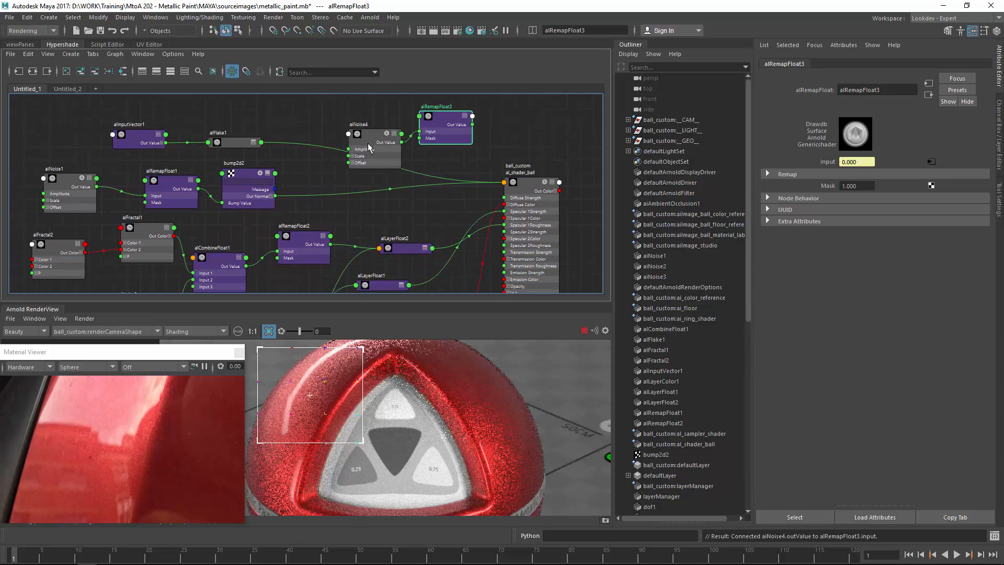
left_click_drag(439, 117, 402, 111)
middle_click_drag(403, 219, 390, 143, "alt")
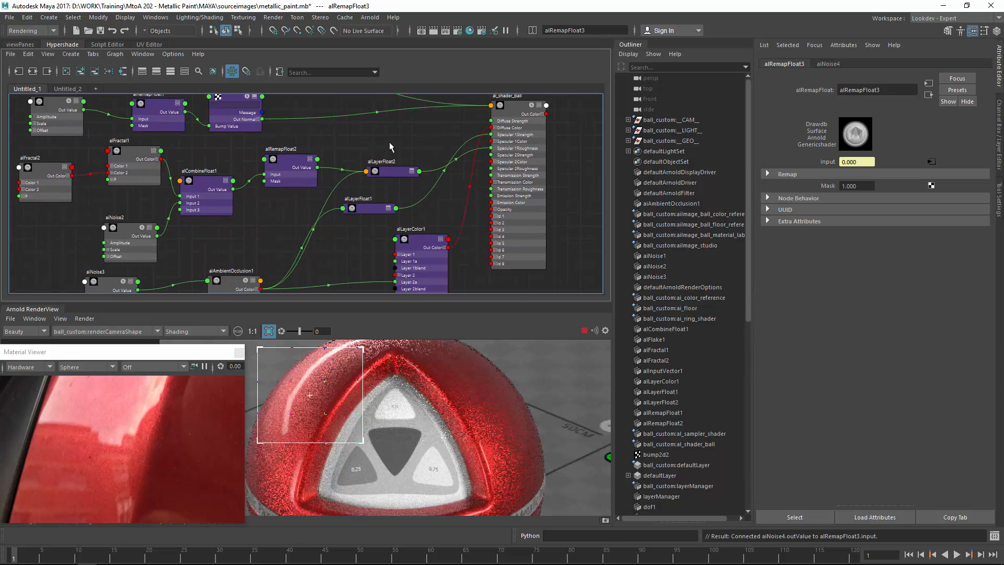
scroll(458, 173, "up", 2)
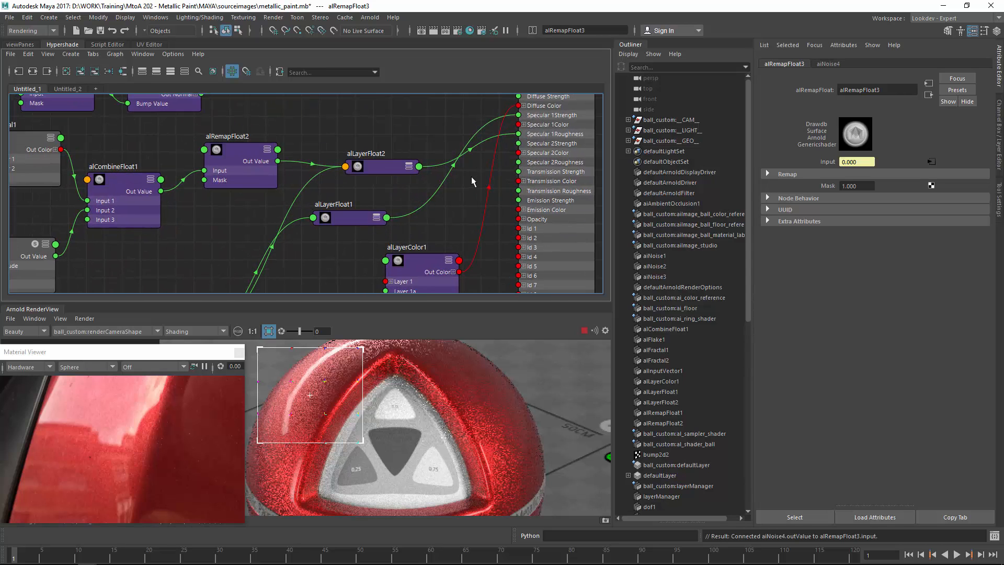
left_click(549, 147)
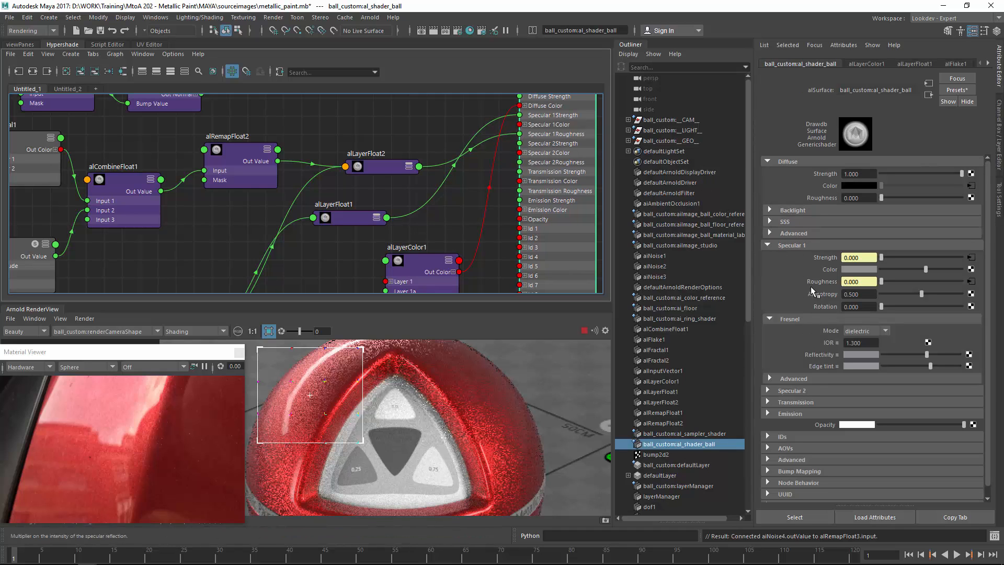
left_click(808, 391)
scroll(795, 416, "down", 4)
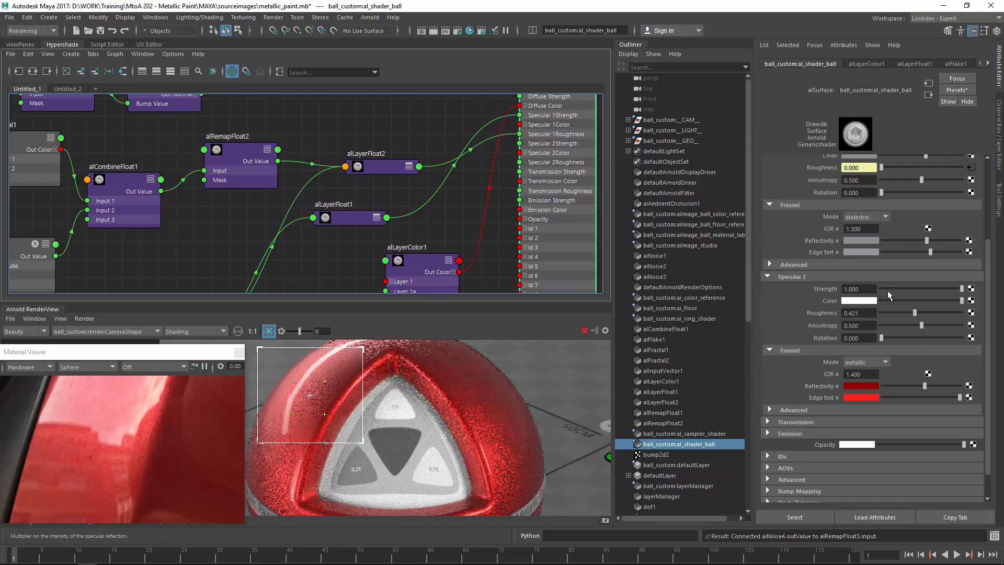
left_click_drag(872, 290, 1003, 292, "ctrl")
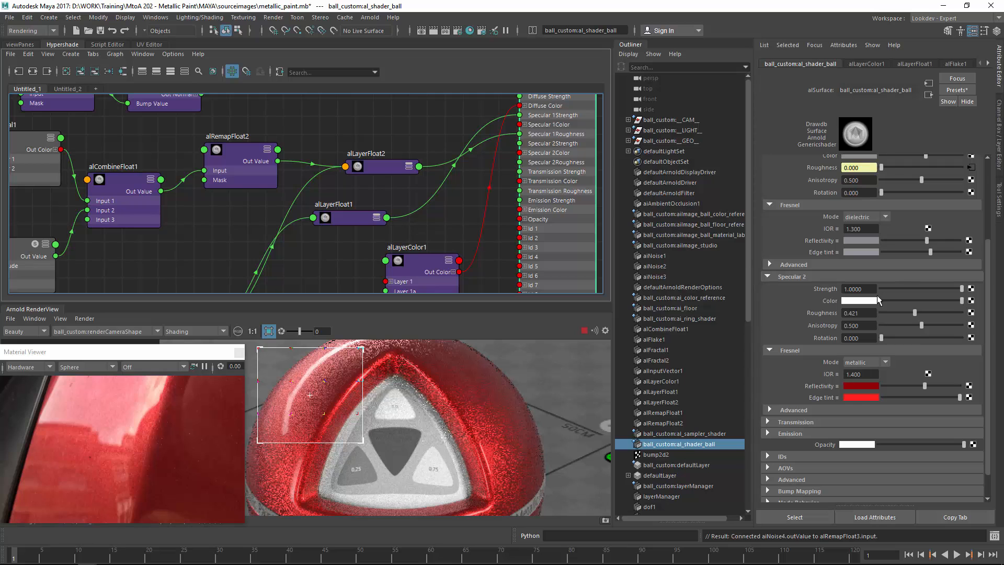
middle_click_drag(377, 126, 354, 278, "alt")
middle_click_drag(355, 190, 357, 225, "alt")
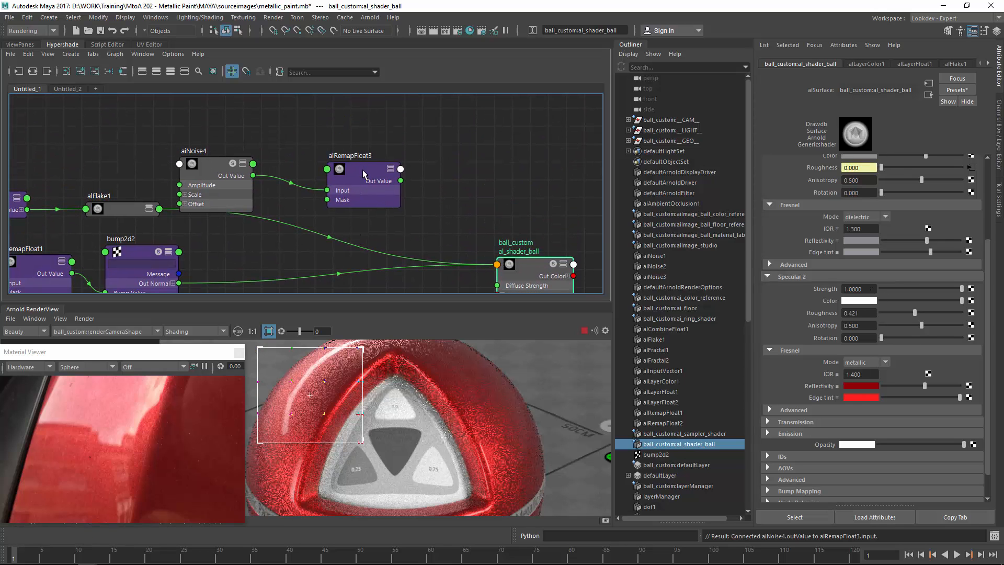
left_click_drag(365, 173, 332, 167)
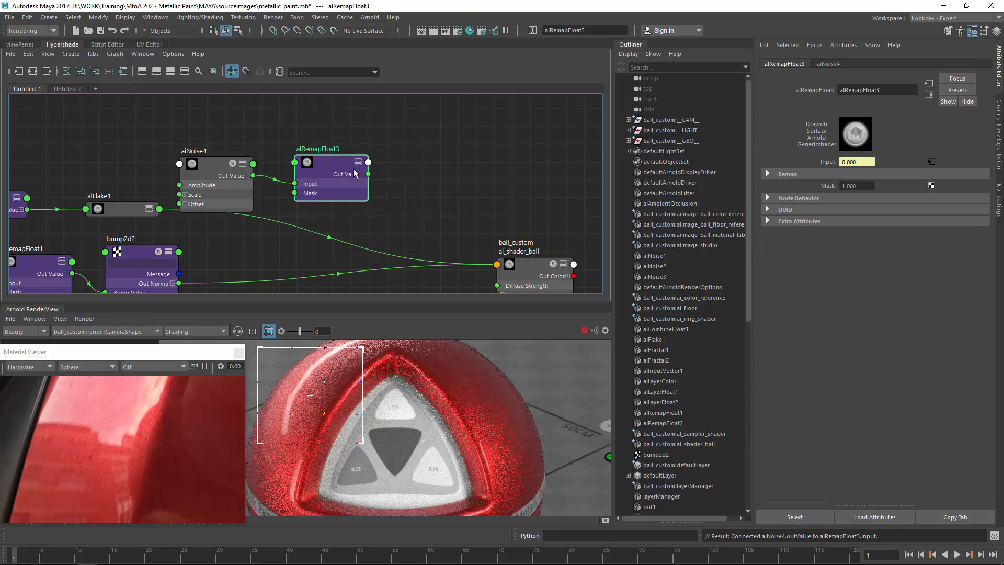
left_click(524, 263)
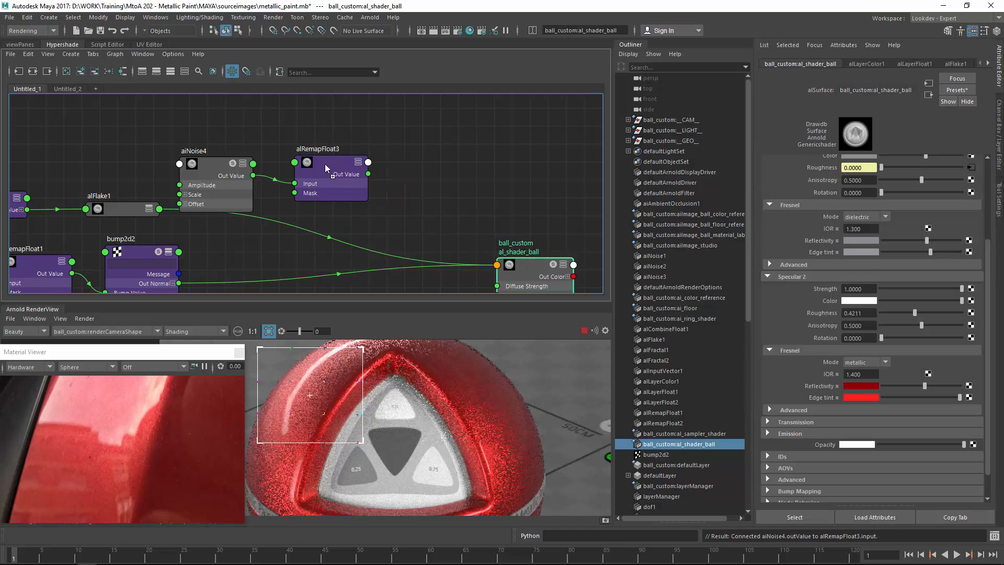
middle_click_drag(327, 168, 828, 292)
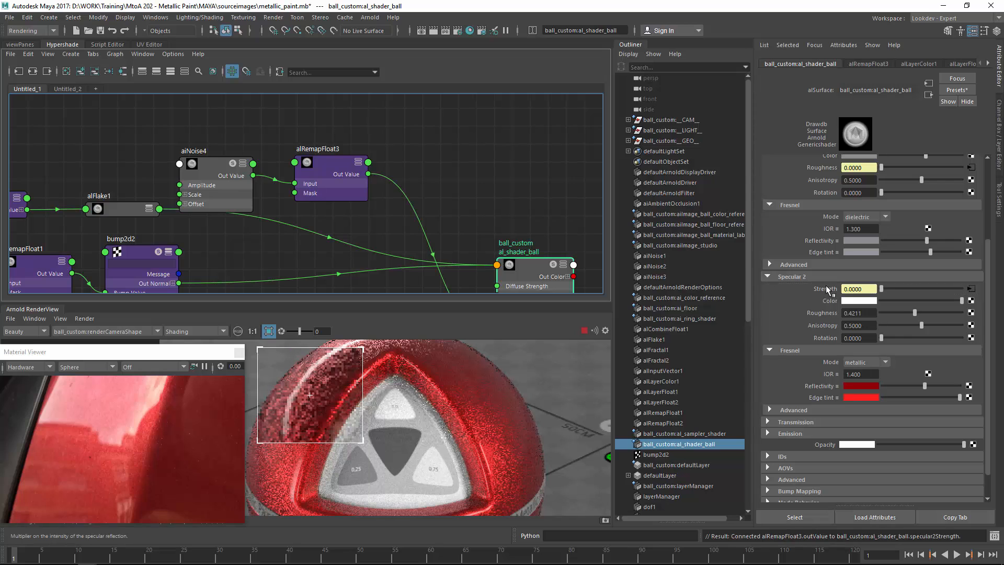
Switch the render view to Isolate Selected and isolate alRemapFloat3's output.
scroll(264, 199, "up", 2)
right_click_drag(316, 194, 318, 194, "alt")
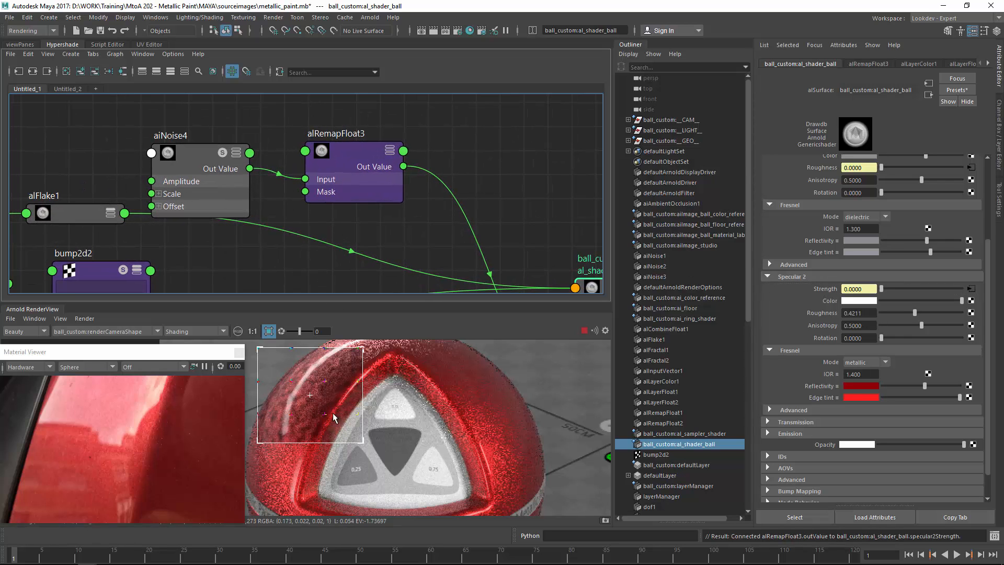
middle_click_drag(330, 175, 372, 176, "alt")
left_click_drag(394, 157, 430, 157)
left_click_drag(243, 167, 274, 142)
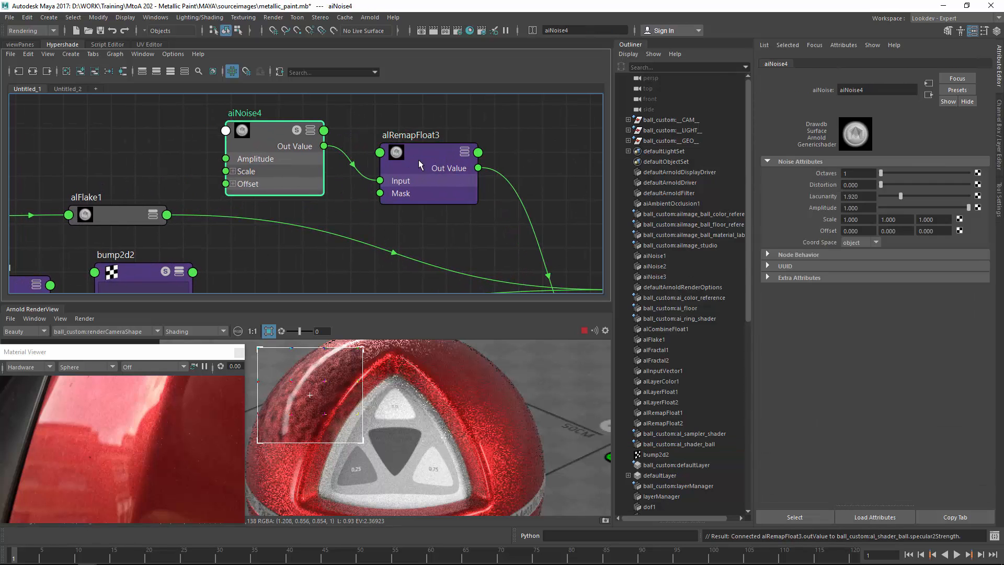
left_click_drag(406, 172, 427, 162)
left_click(192, 332)
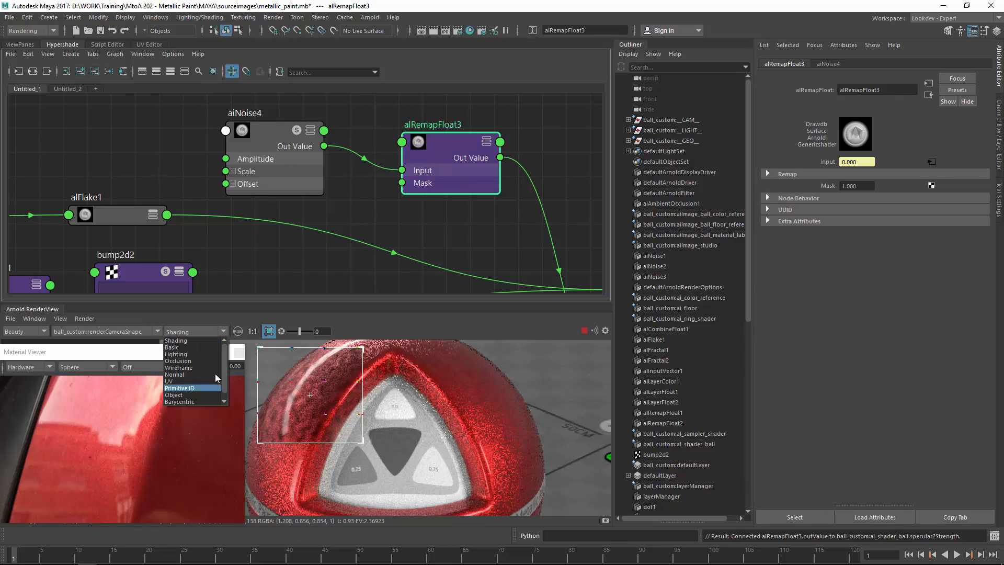
left_click(199, 402)
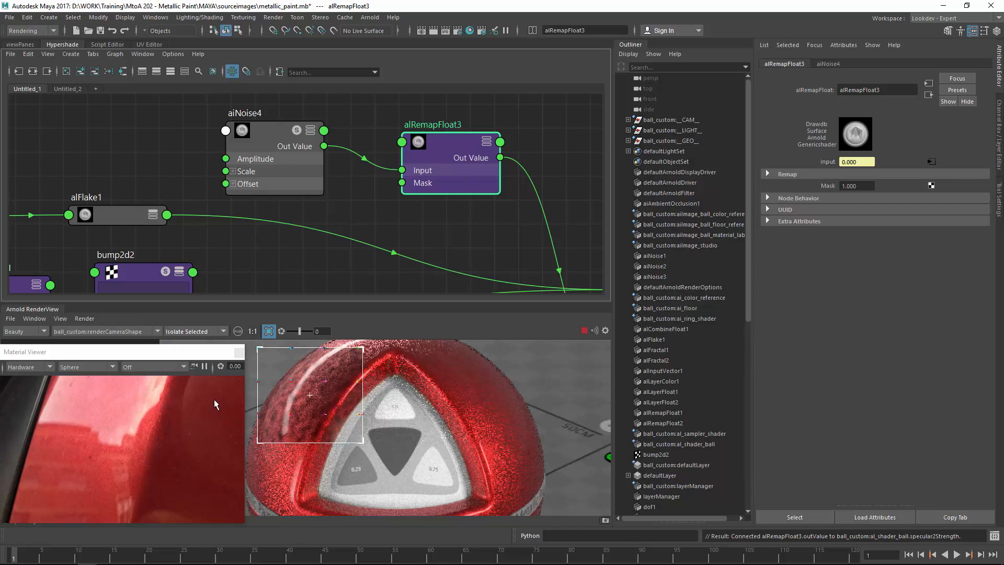
left_click(544, 135)
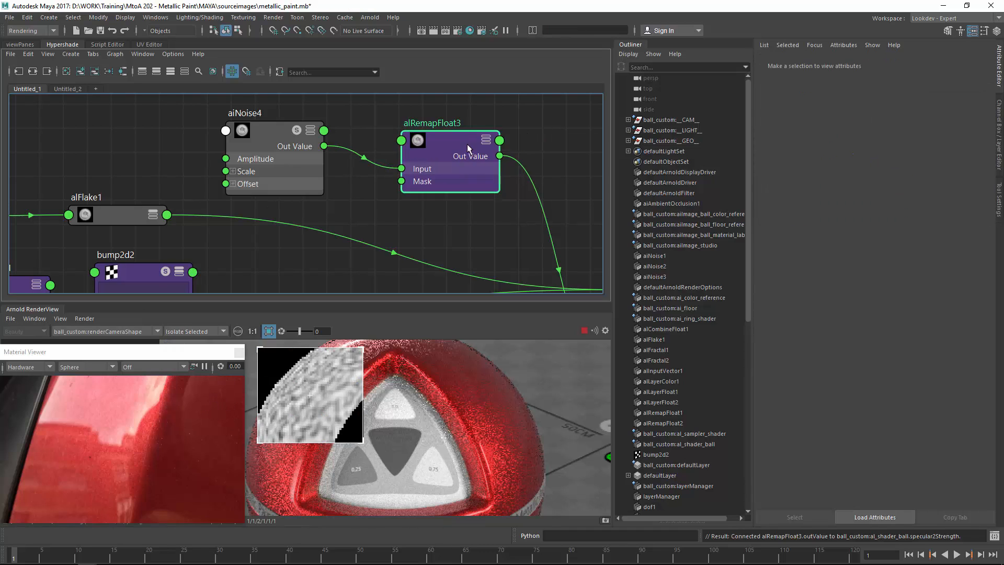
Set aiNoise4's Scale to 2 on all three axes.
left_click(270, 135)
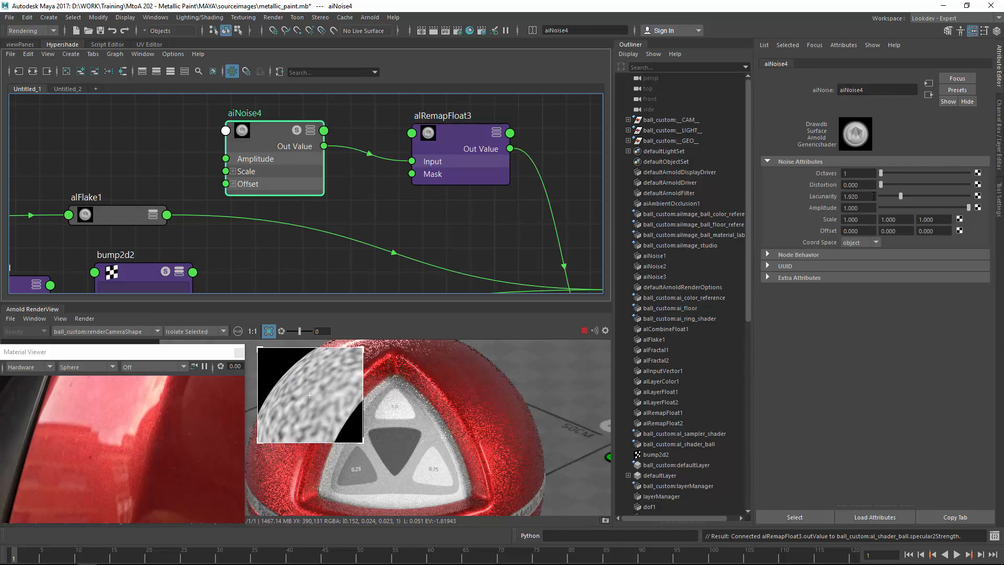
left_click_drag(859, 219, 812, 213)
type("2")
key("Tab")
type("2")
key("Tab")
type("2")
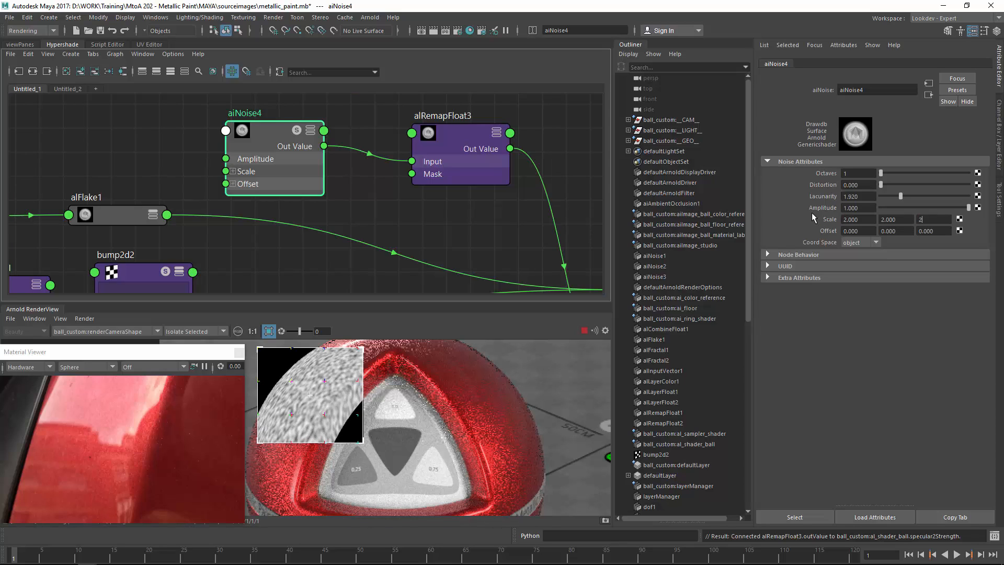
key("Return")
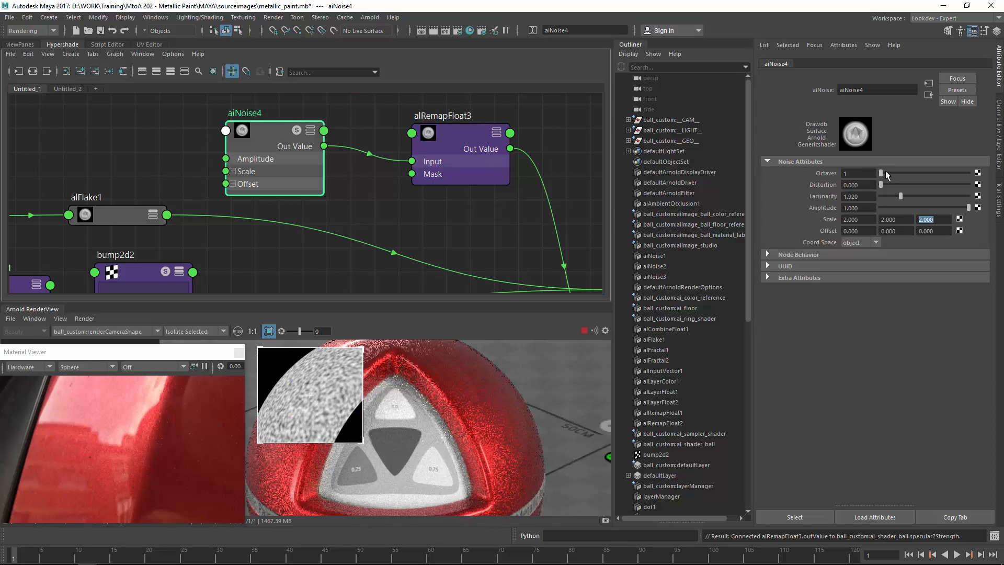
Set alRemapFloat3's Input min to 0.14 and Input max to 0.16 to threshold the noise into specks.
left_click(473, 141)
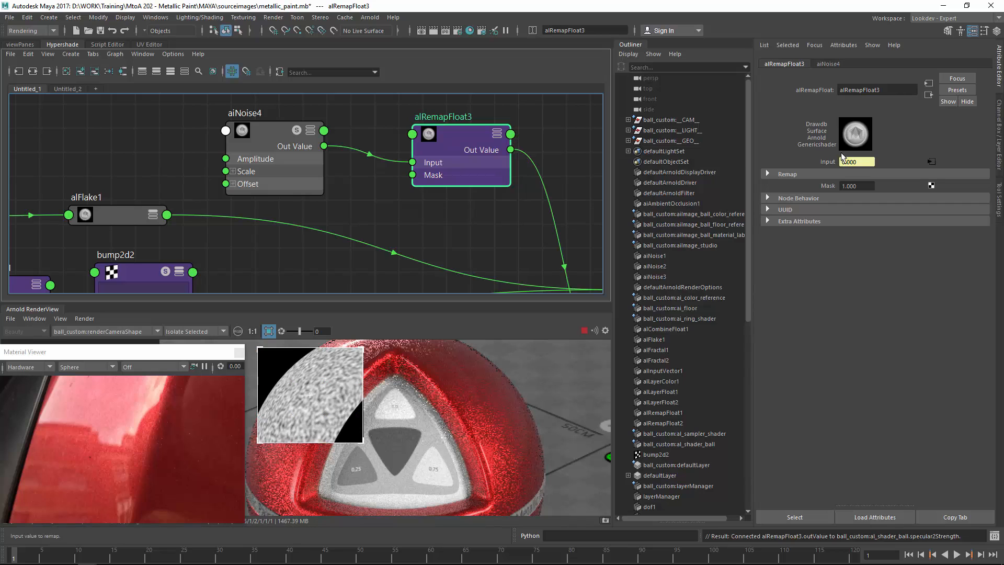
left_click(850, 175)
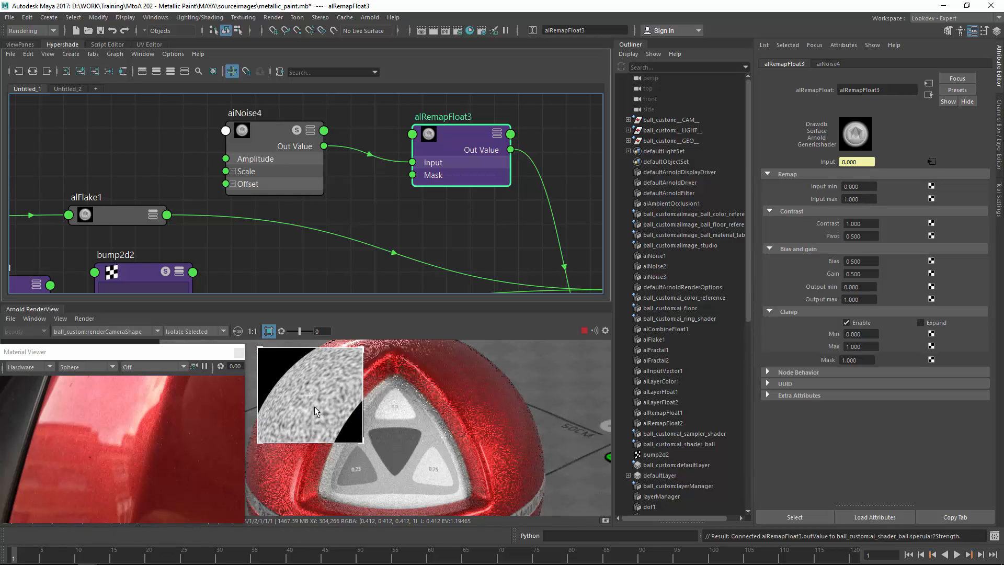
scroll(450, 412, "up", 5)
middle_click_drag(449, 408, 452, 368)
mouse_move(863, 196)
left_mouse_down("ctrl")
mouse_move(827, 195)
mouse_move(871, 186)
mouse_move(852, 195)
left_mouse_up("ctrl")
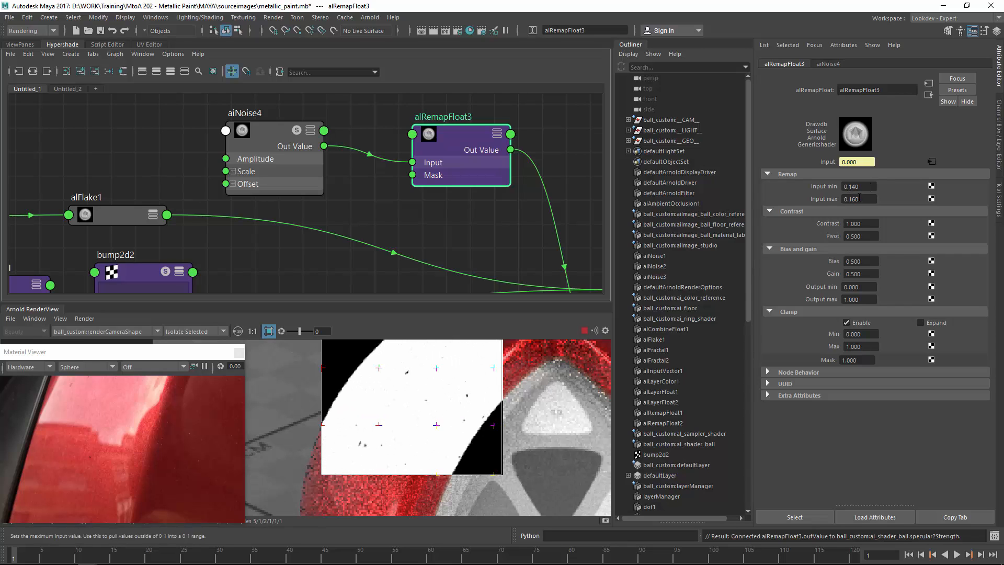
scroll(438, 415, "down", 2)
middle_click_drag(414, 413, 328, 375, "alt")
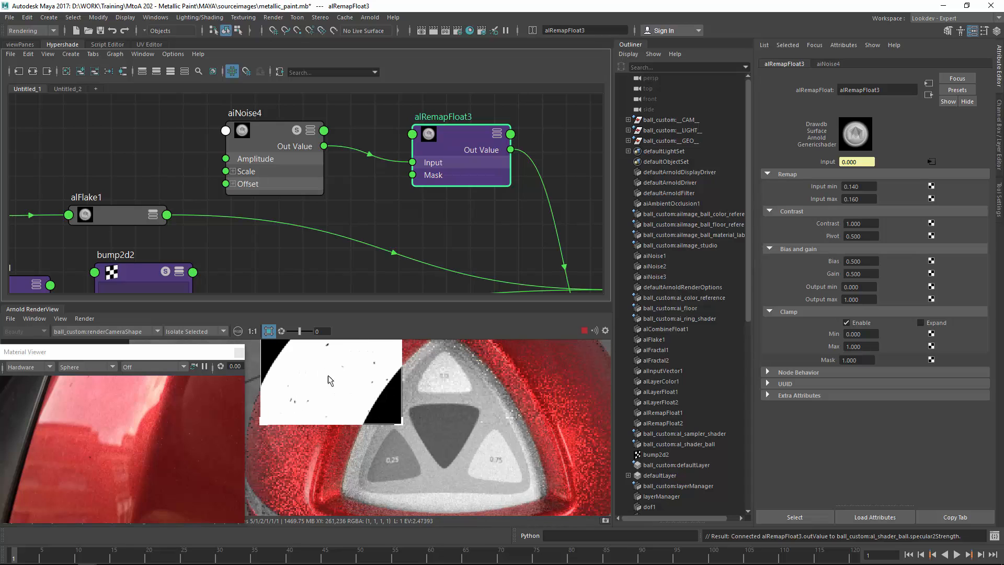
left_click(360, 457)
middle_click_drag(425, 474, 429, 294, "alt")
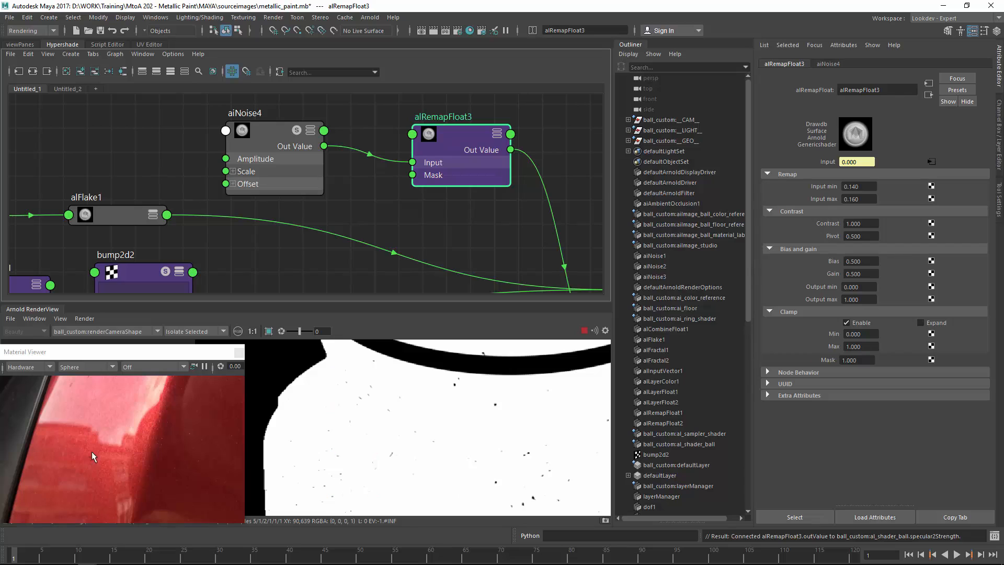
middle_click_drag(375, 350, 337, 420, "alt")
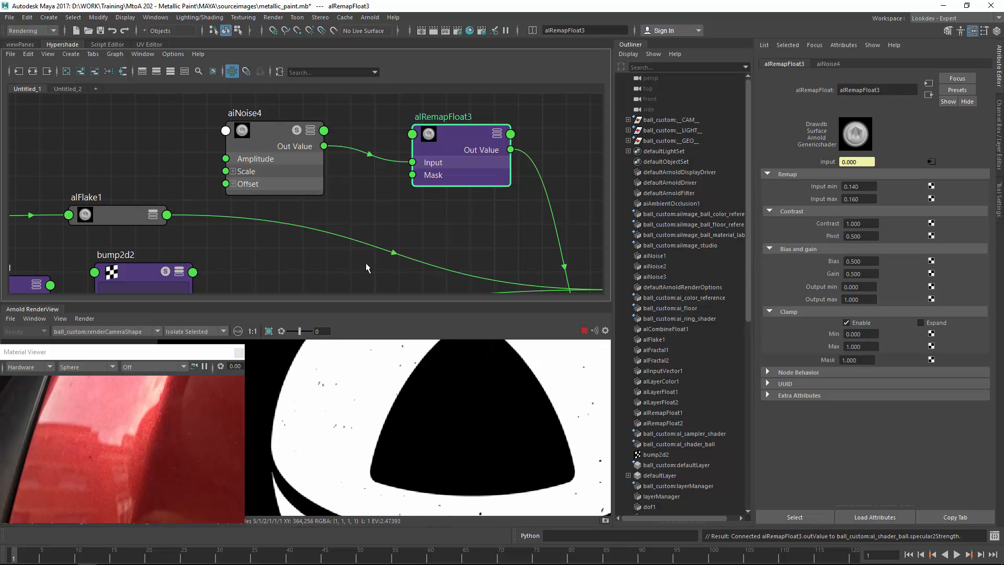
mouse_move(339, 182)
middle_mouse_down("alt")
mouse_move(361, 184)
mouse_move(356, 177)
middle_mouse_up("alt")
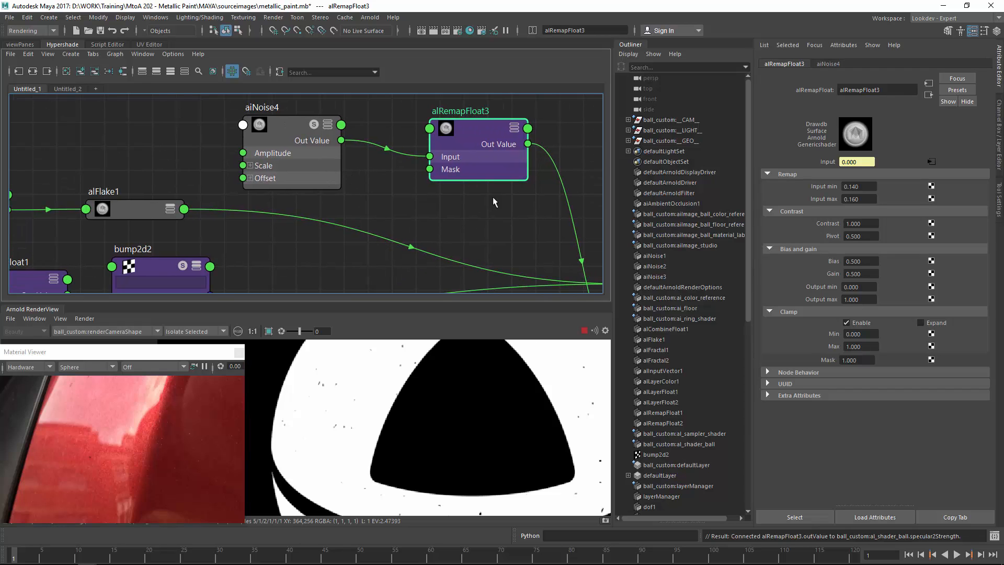
Connect alRemapFloat3's Out Value to alLayerFloat1's Background Input.
left_click_drag(478, 132, 463, 132)
middle_click_drag(559, 206, 455, 151, "alt")
right_click_drag(454, 151, 434, 164, "alt")
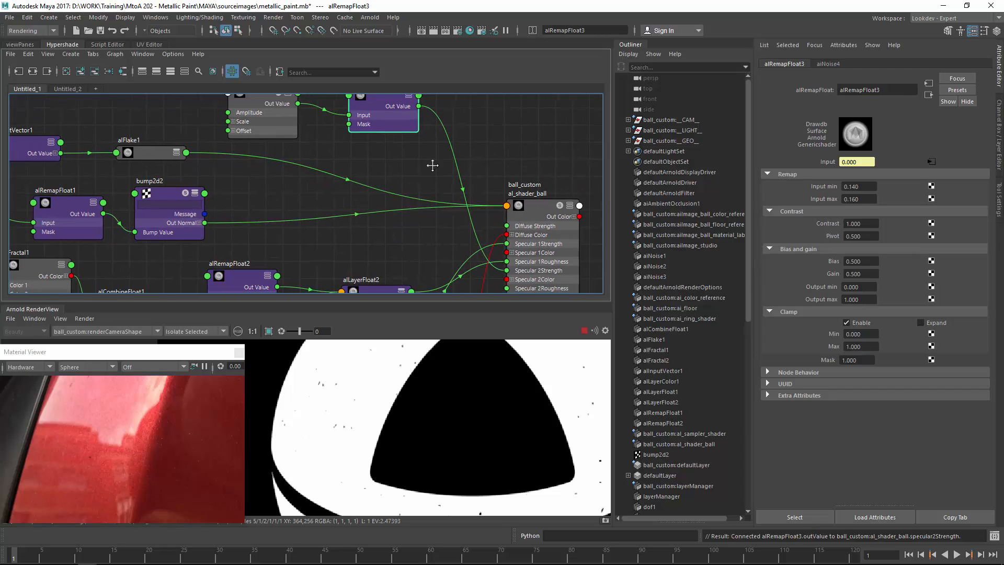
middle_click_drag(433, 164, 376, 153, "alt")
left_click(480, 200)
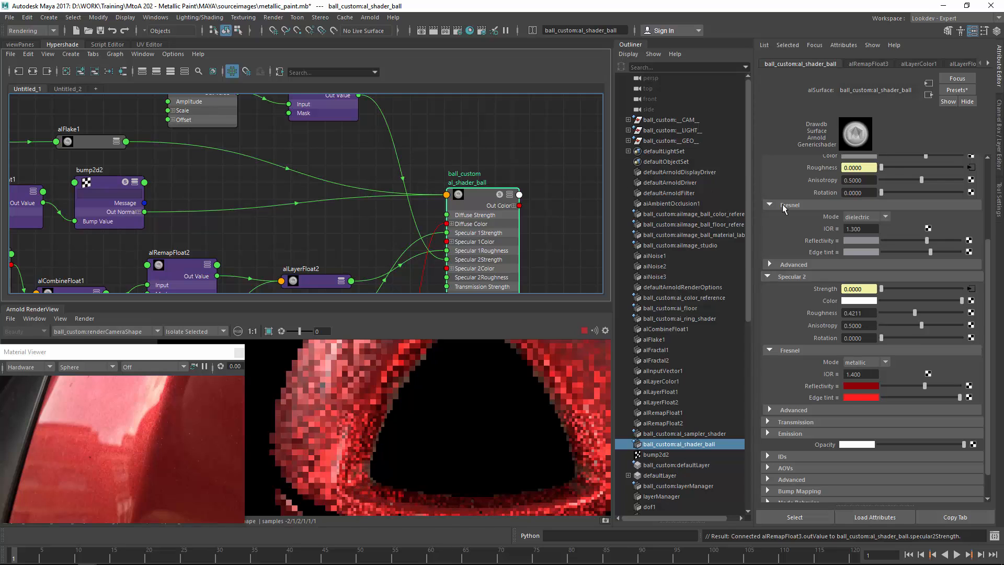
scroll(989, 238, "up", 4)
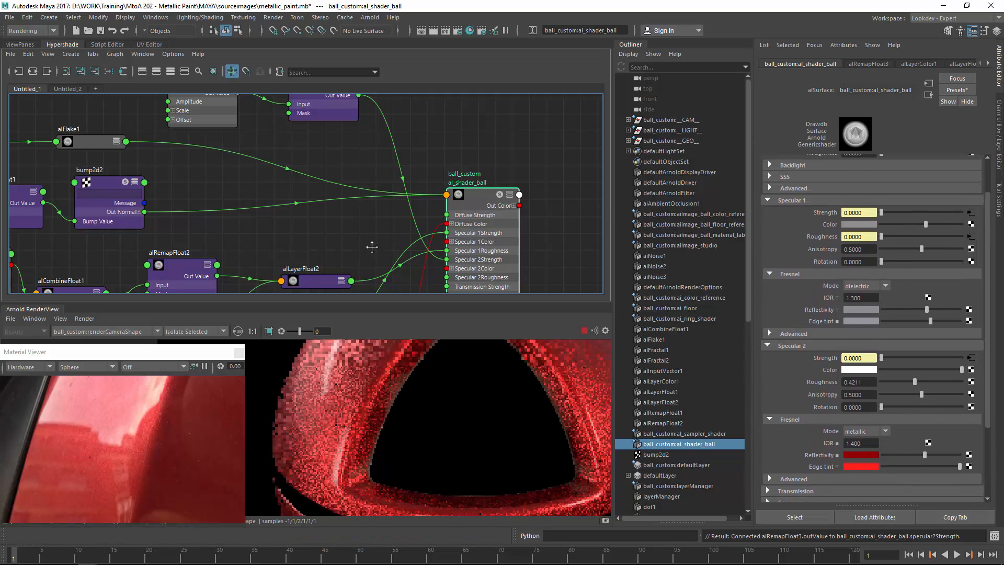
middle_click_drag(372, 247, 411, 163, "alt")
left_click_drag(351, 216, 381, 131)
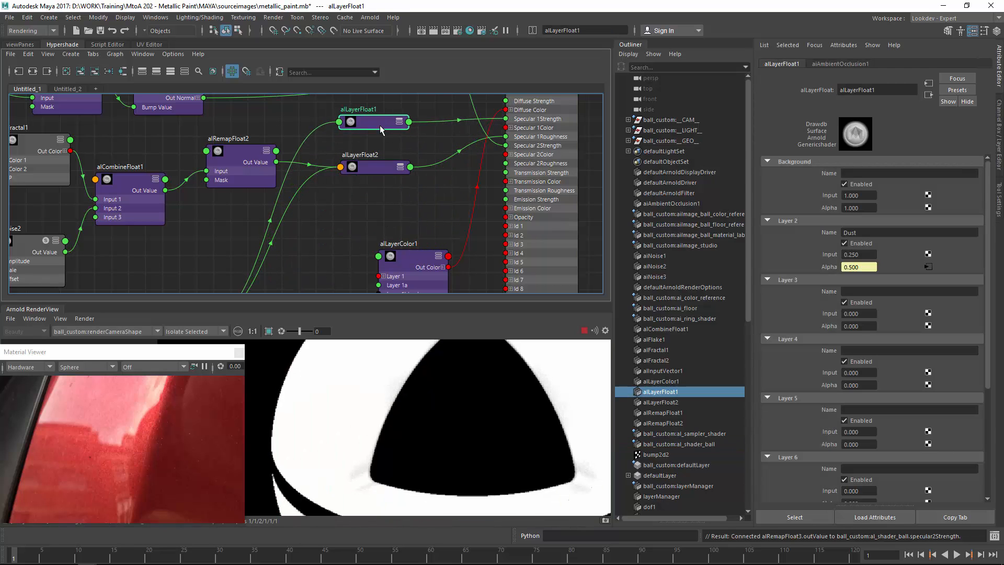
middle_click_drag(379, 129, 391, 262, "alt")
left_click_drag(387, 255, 434, 161)
middle_click_drag(434, 161, 466, 225, "alt")
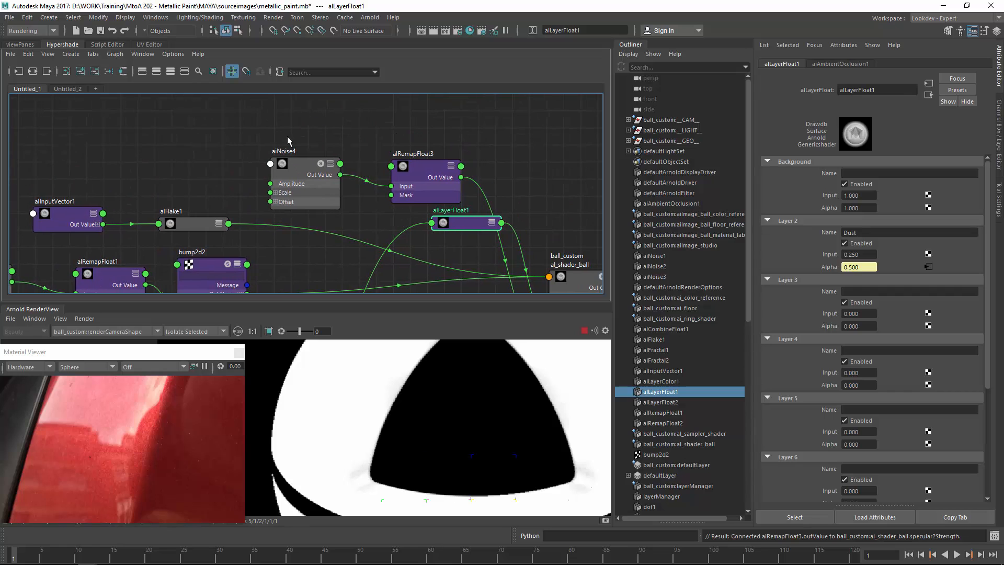
left_click_drag(411, 175, 420, 179)
left_click_drag(422, 164, 319, 138)
left_click_drag(469, 226, 475, 166)
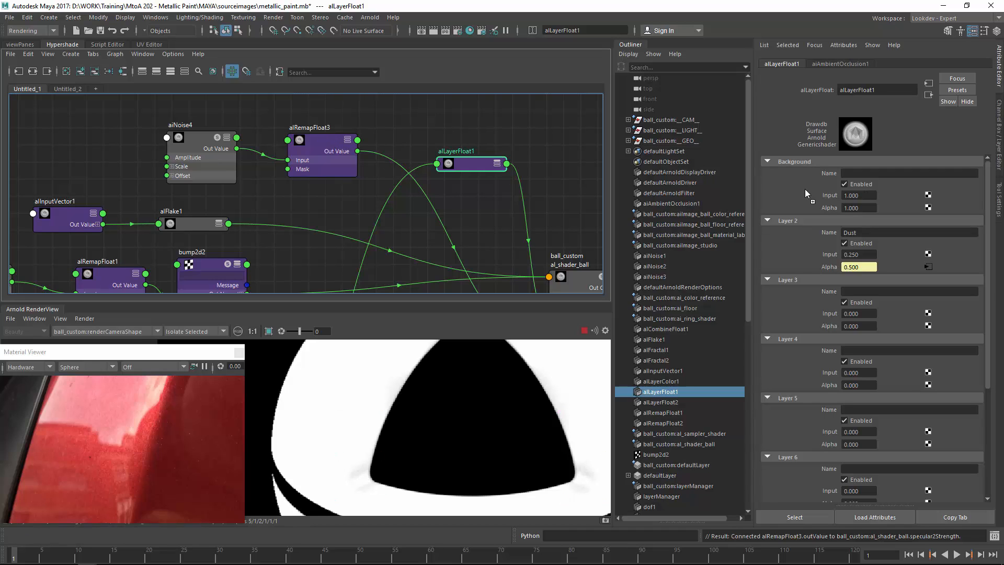
middle_click_drag(820, 198, 819, 193)
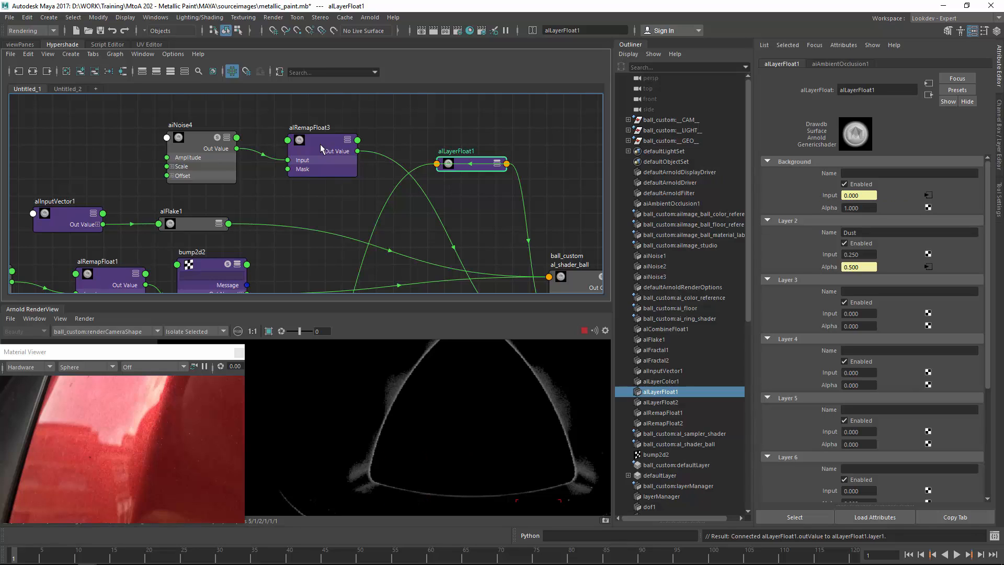
middle_click_drag(820, 194, 820, 194)
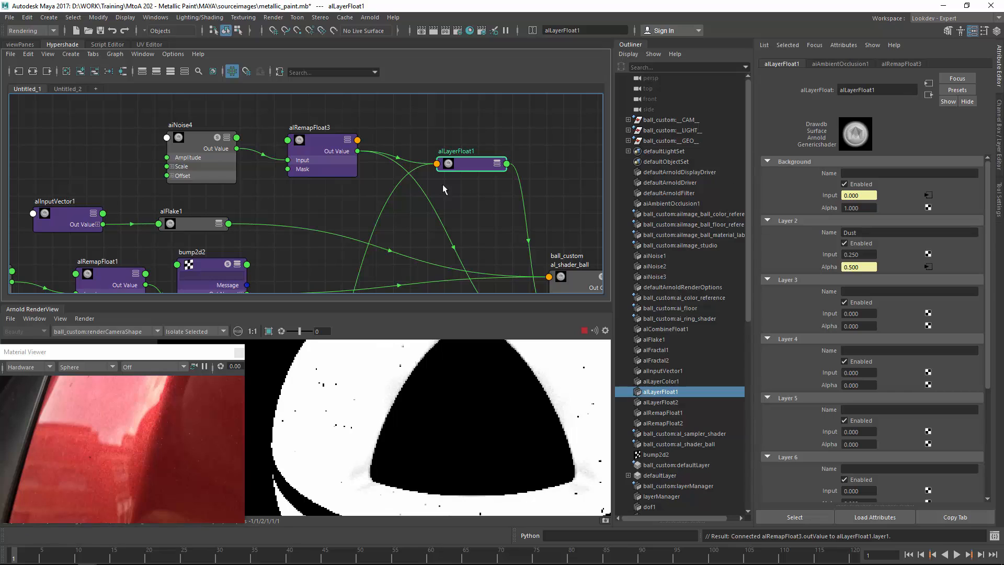
Switch the render view from Isolate Selected back to Shading.
left_click_drag(462, 170, 464, 161)
middle_click_drag(431, 177, 394, 144, "alt")
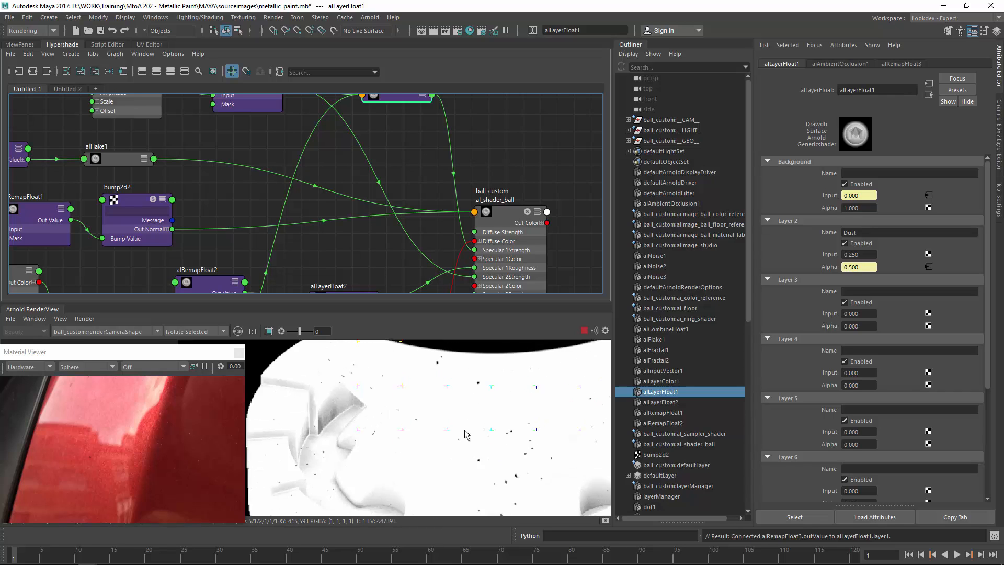
left_click(186, 333)
left_click(186, 342)
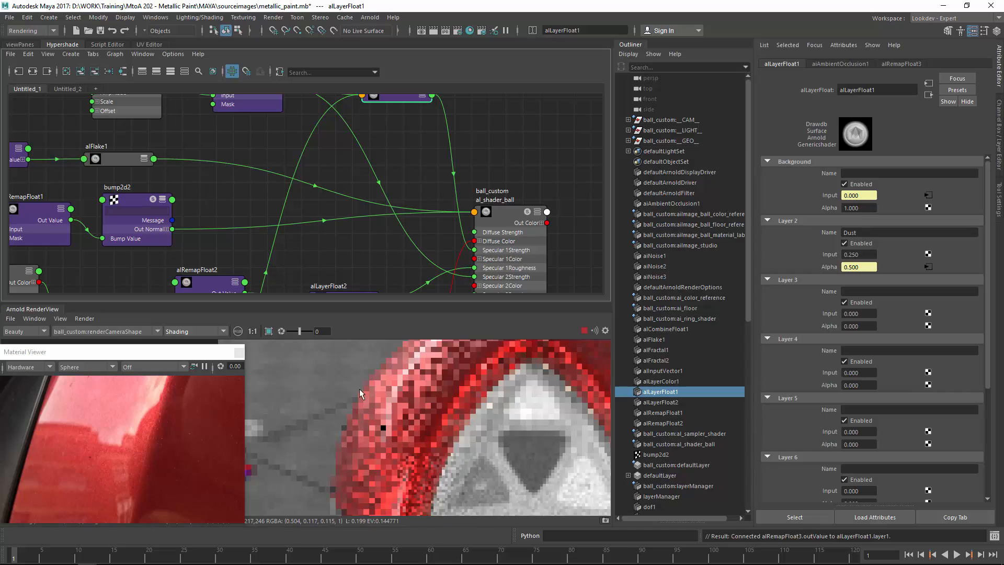
Examine the shaded car paint render closely using render regions and zoom.
left_click_drag(335, 375, 454, 482)
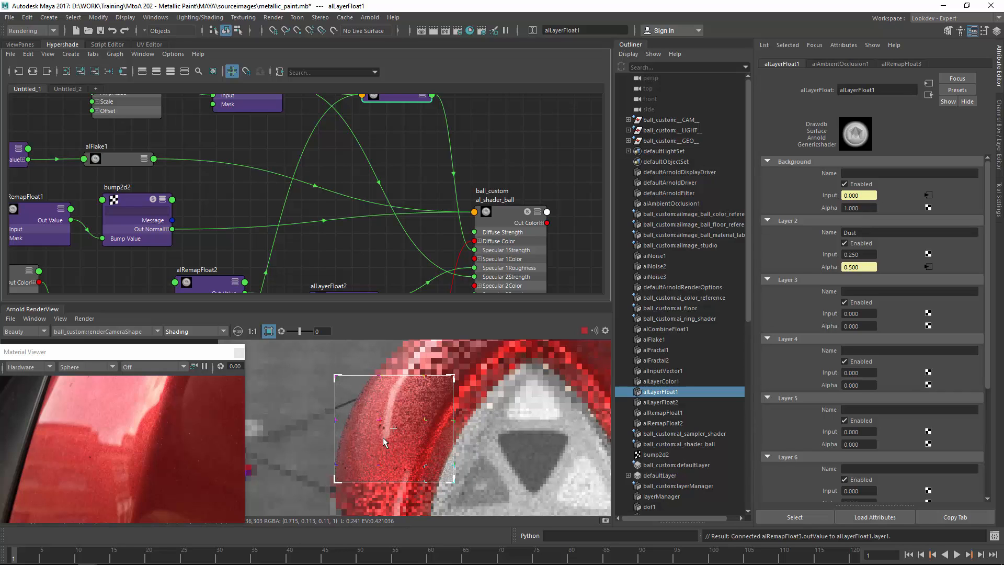
middle_click_drag(410, 452, 383, 409)
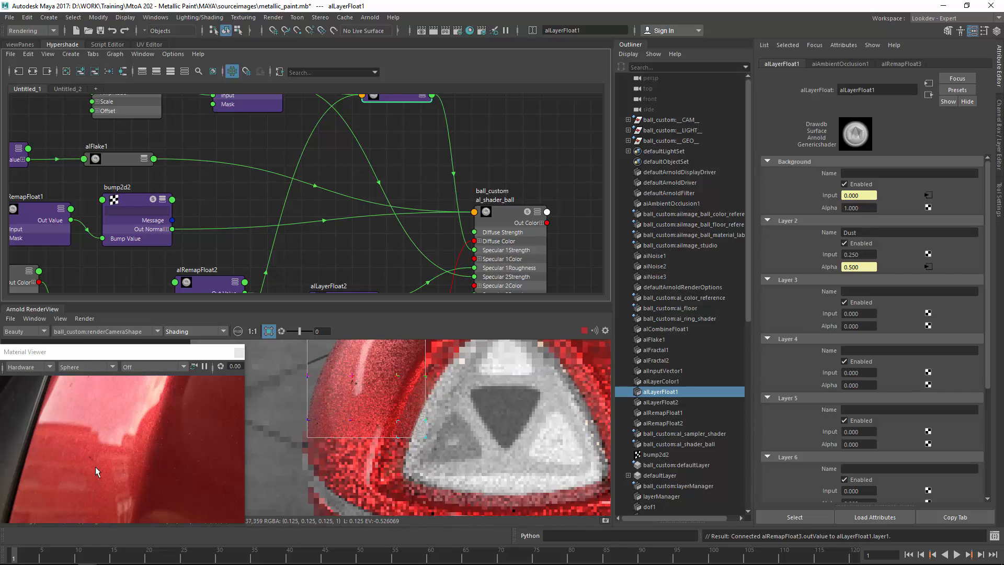
mouse_move(157, 423)
middle_mouse_down("alt")
mouse_move(111, 498)
mouse_move(138, 399)
mouse_move(72, 447)
mouse_move(142, 427)
middle_mouse_up("alt")
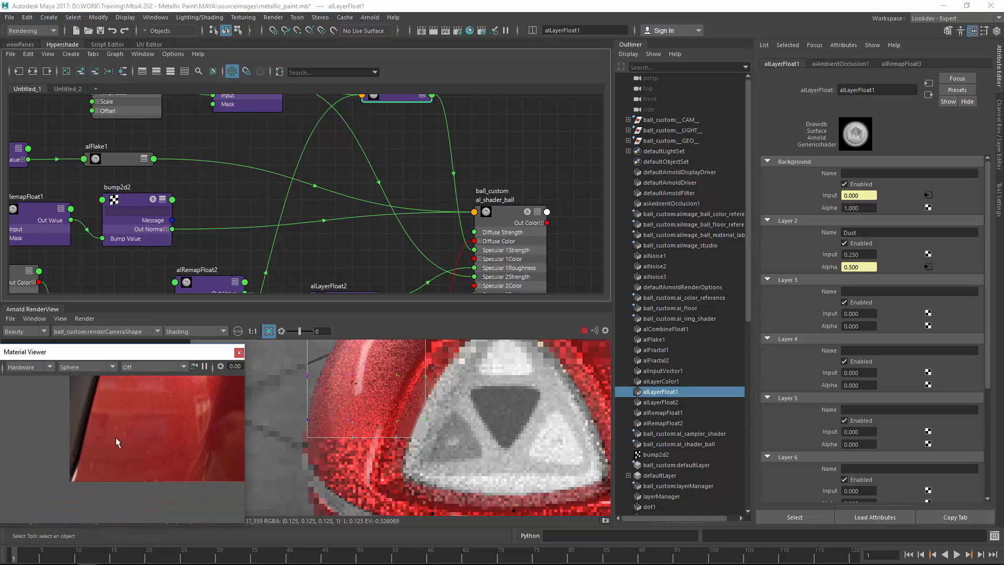
middle_click_drag(154, 384, 150, 444, "alt")
mouse_move(430, 397)
middle_mouse_down()
mouse_move(451, 431)
mouse_move(424, 349)
middle_mouse_up()
scroll(495, 422, "down", 2)
mouse_move(436, 437)
middle_mouse_down()
mouse_move(426, 350)
mouse_move(417, 484)
middle_mouse_up()
middle_click_drag(381, 350, 401, 436)
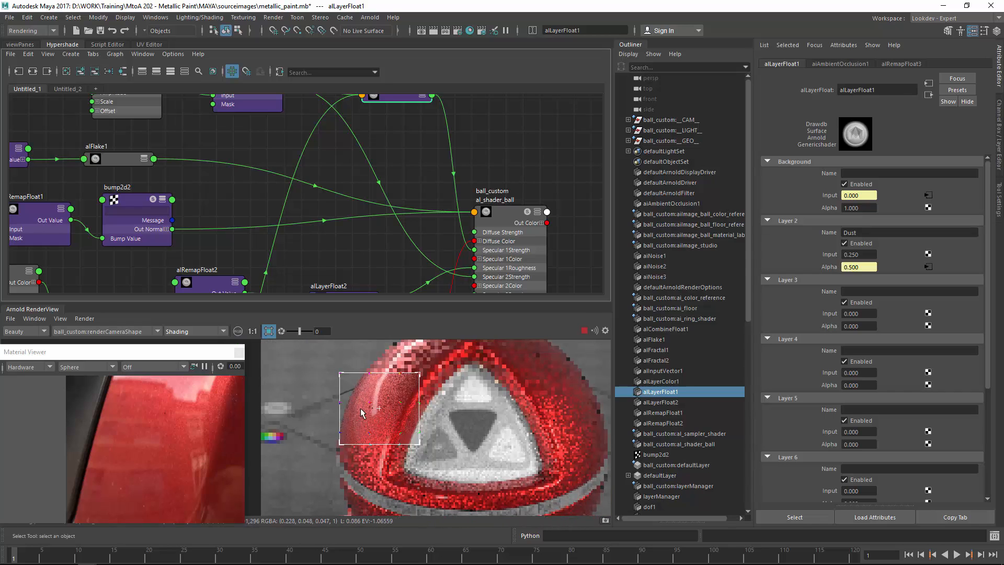
scroll(477, 418, "up", 2)
middle_click_drag(477, 418, 447, 366)
scroll(484, 412, "down", 2)
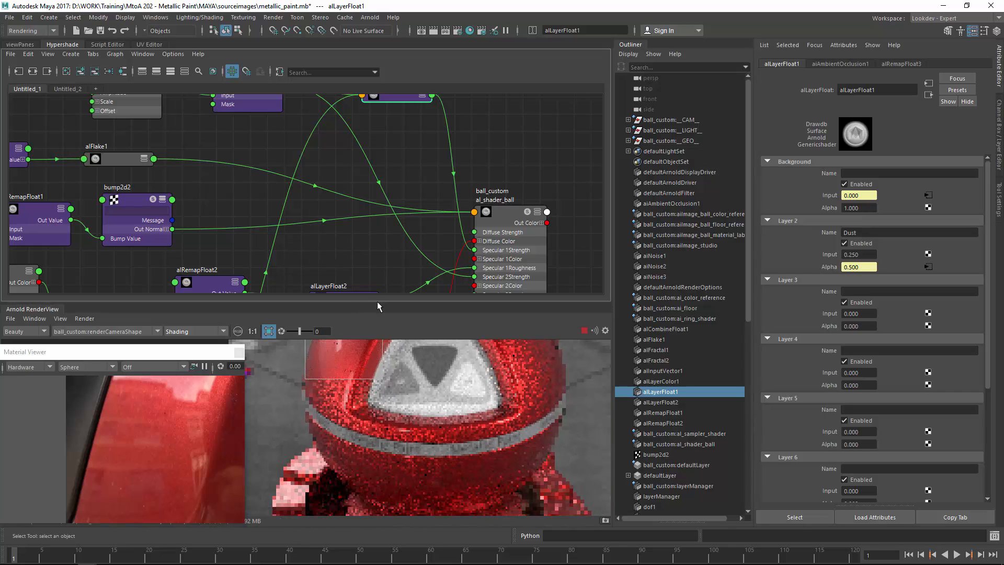
left_click_drag(377, 301, 397, 143)
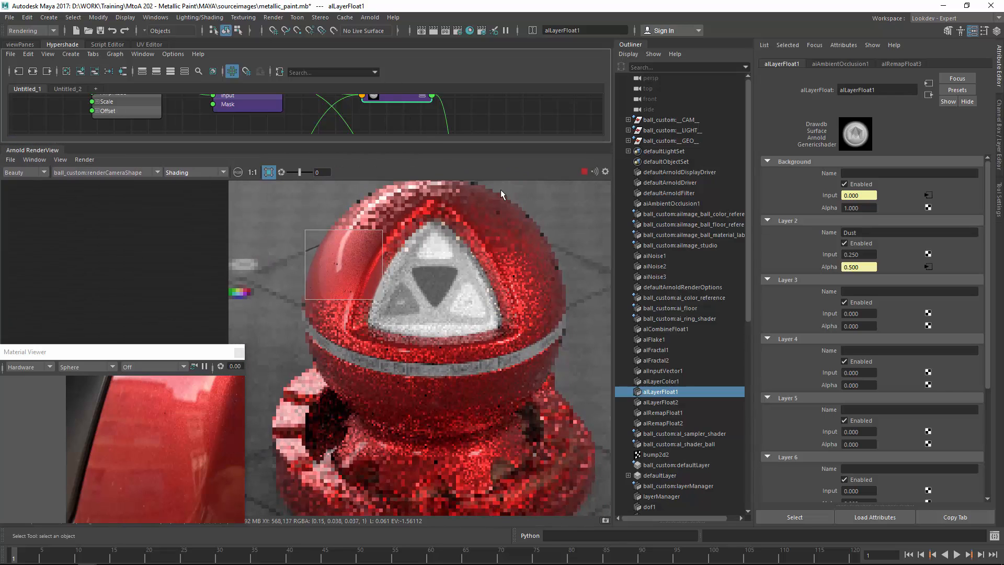
middle_click_drag(456, 301, 475, 269)
scroll(443, 283, "down", 2)
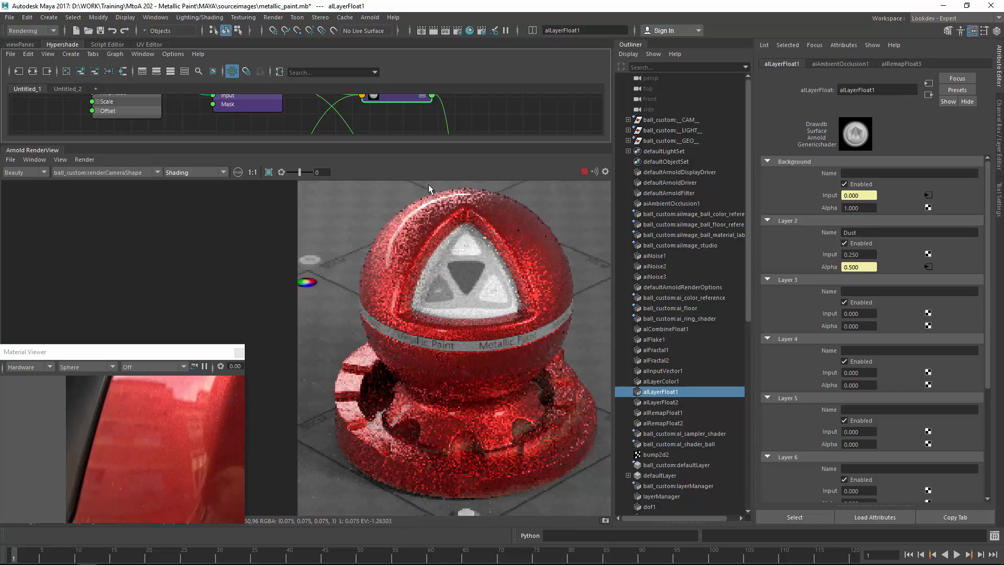
left_click_drag(245, 344, 296, 180)
middle_click_drag(239, 299, 131, 341, "alt")
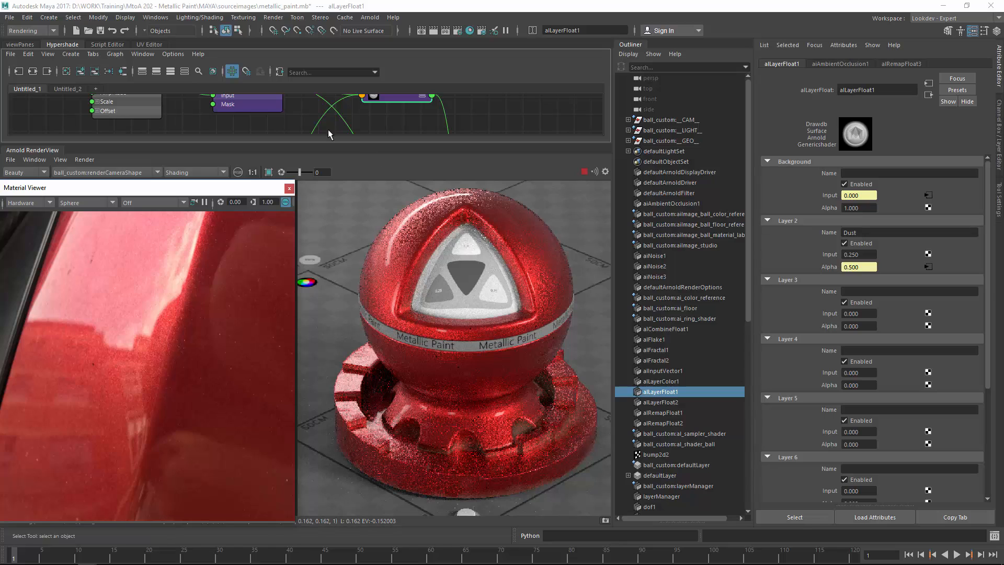
Save the scene.
middle_click_drag(212, 102, 283, 79, "alt")
middle_click_drag(196, 117, 271, 107, "alt")
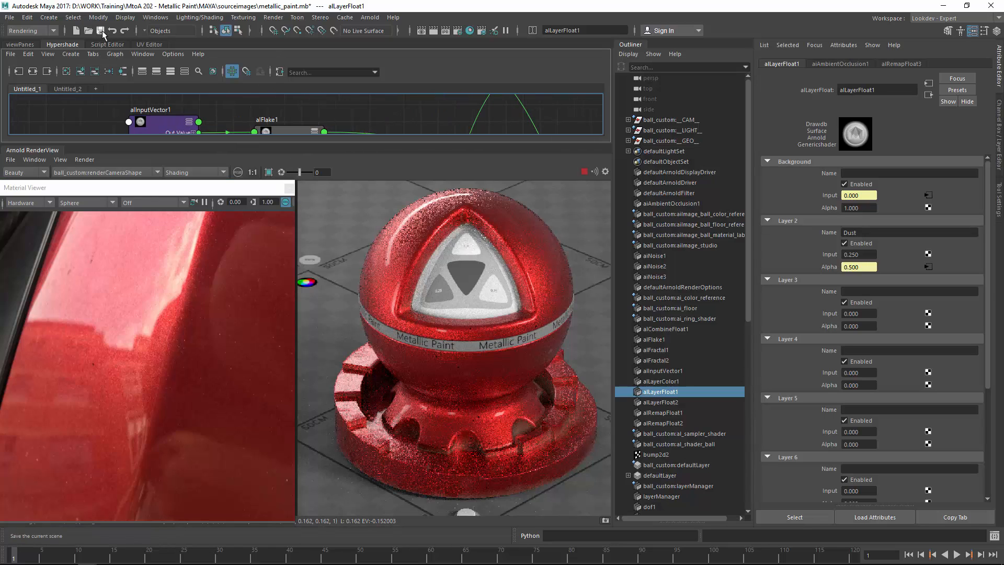
left_click(100, 30)
Set alFlake1's Size to 0.010.
middle_click_drag(202, 112, 212, 74, "alt")
left_click(297, 111)
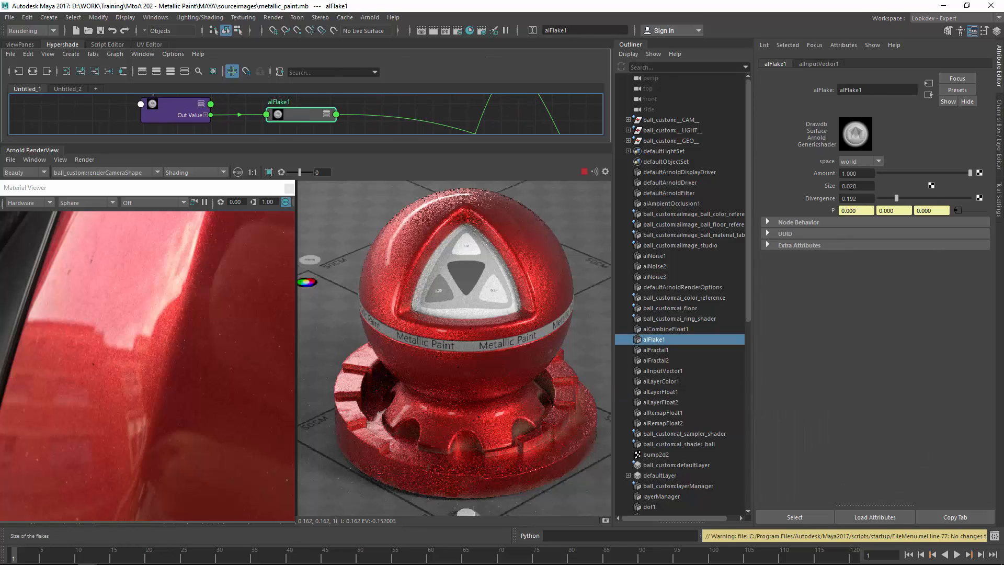
left_click_drag(849, 186, 865, 185)
type("010")
key("Return")
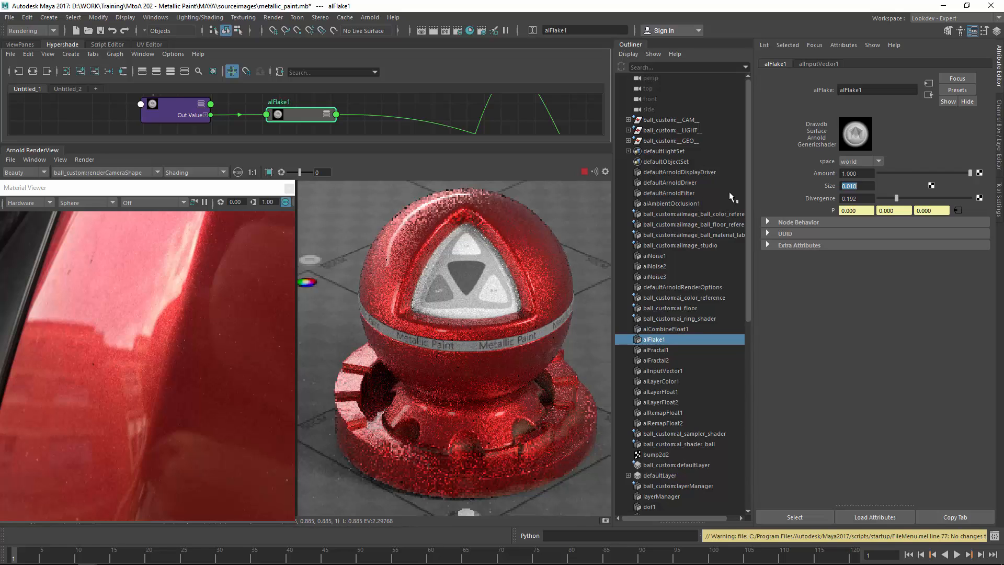
Set alFlake1's Divergence to 0.25.
left_click_drag(896, 198, 870, 197)
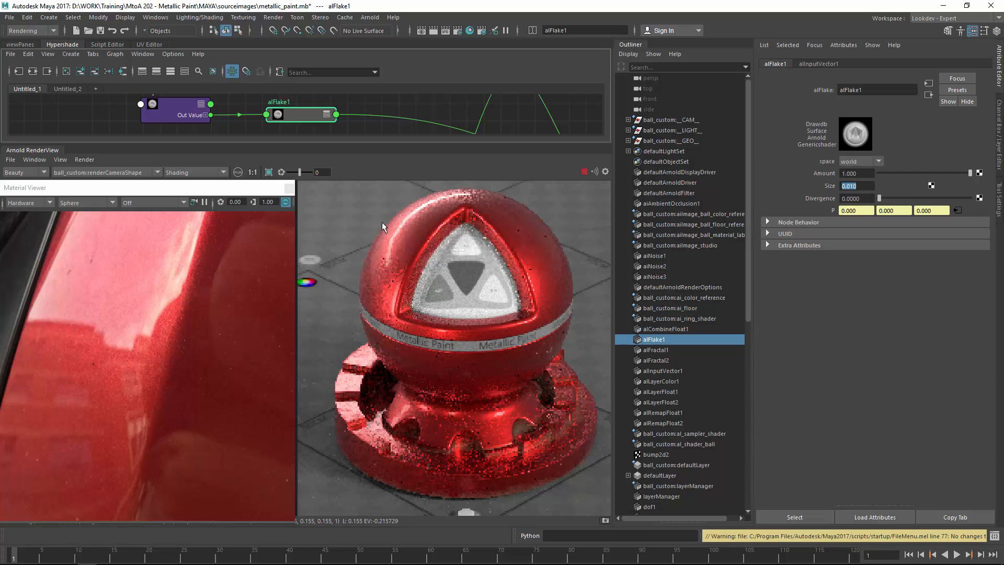
left_click_drag(353, 216, 476, 353)
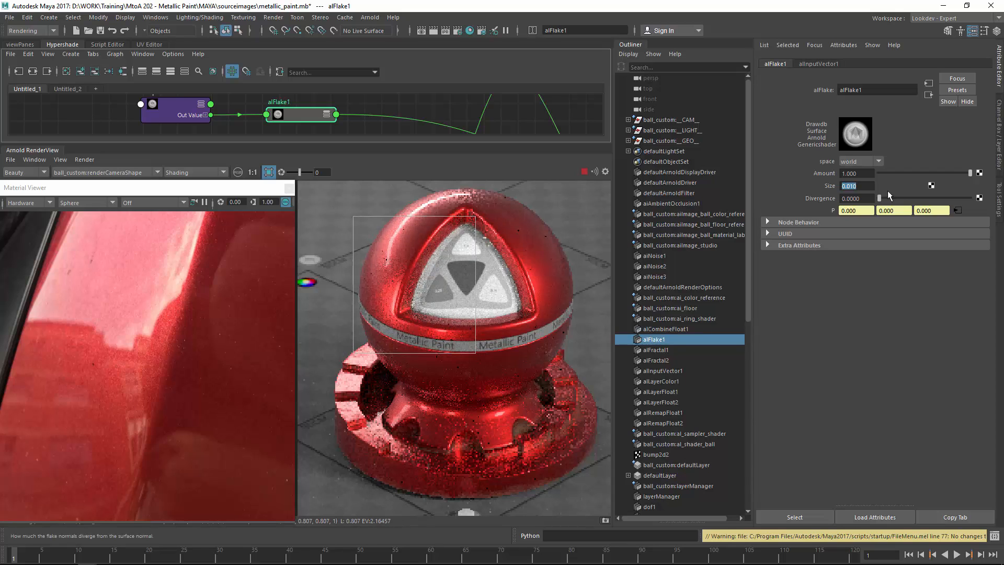
left_click_drag(880, 197, 902, 194)
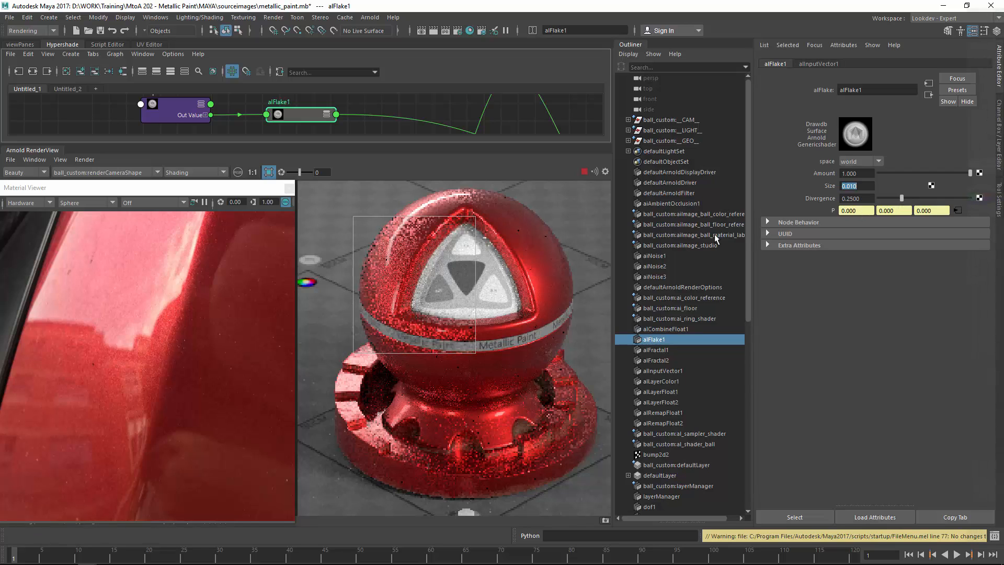
left_click_drag(557, 237, 509, 314)
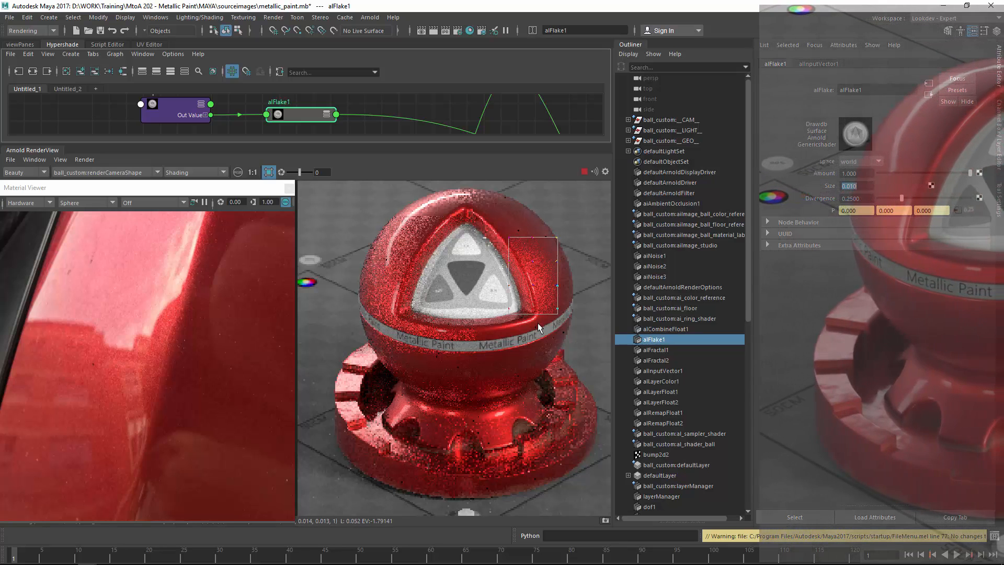
left_click_drag(353, 338, 598, 494)
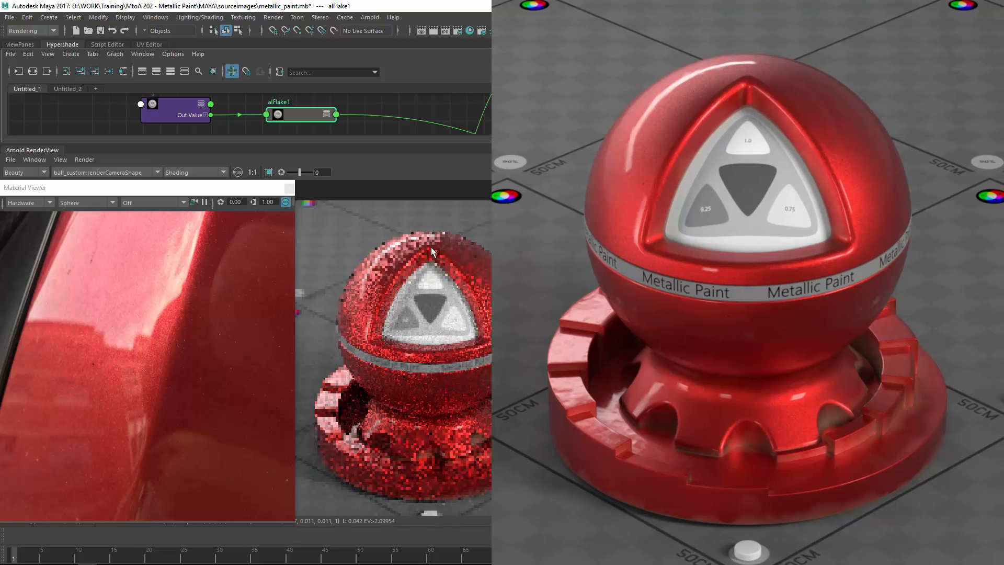
scroll(477, 248, "up", 1)
mouse_move(476, 249)
middle_mouse_down()
mouse_move(469, 215)
mouse_move(481, 234)
mouse_move(472, 241)
middle_mouse_up()
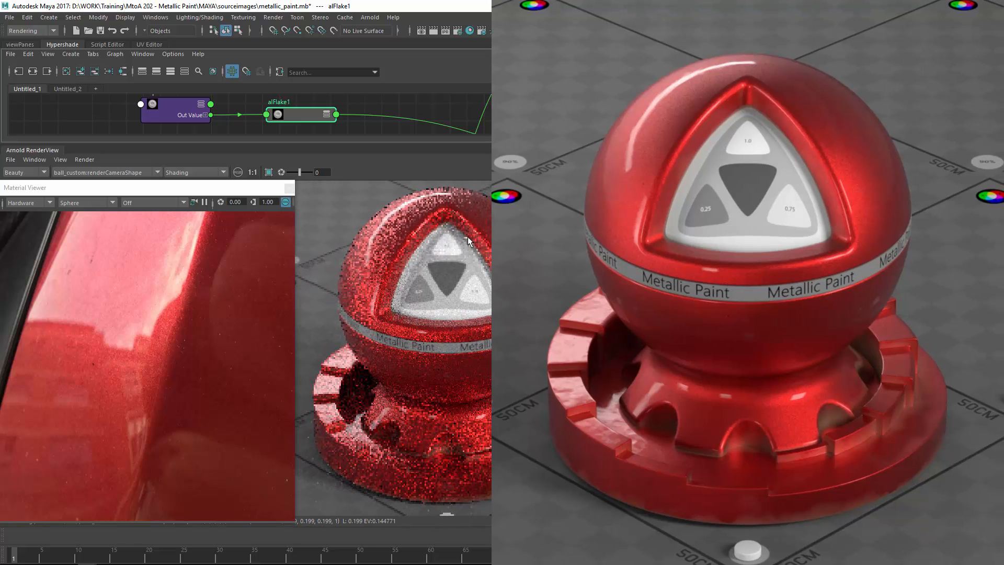